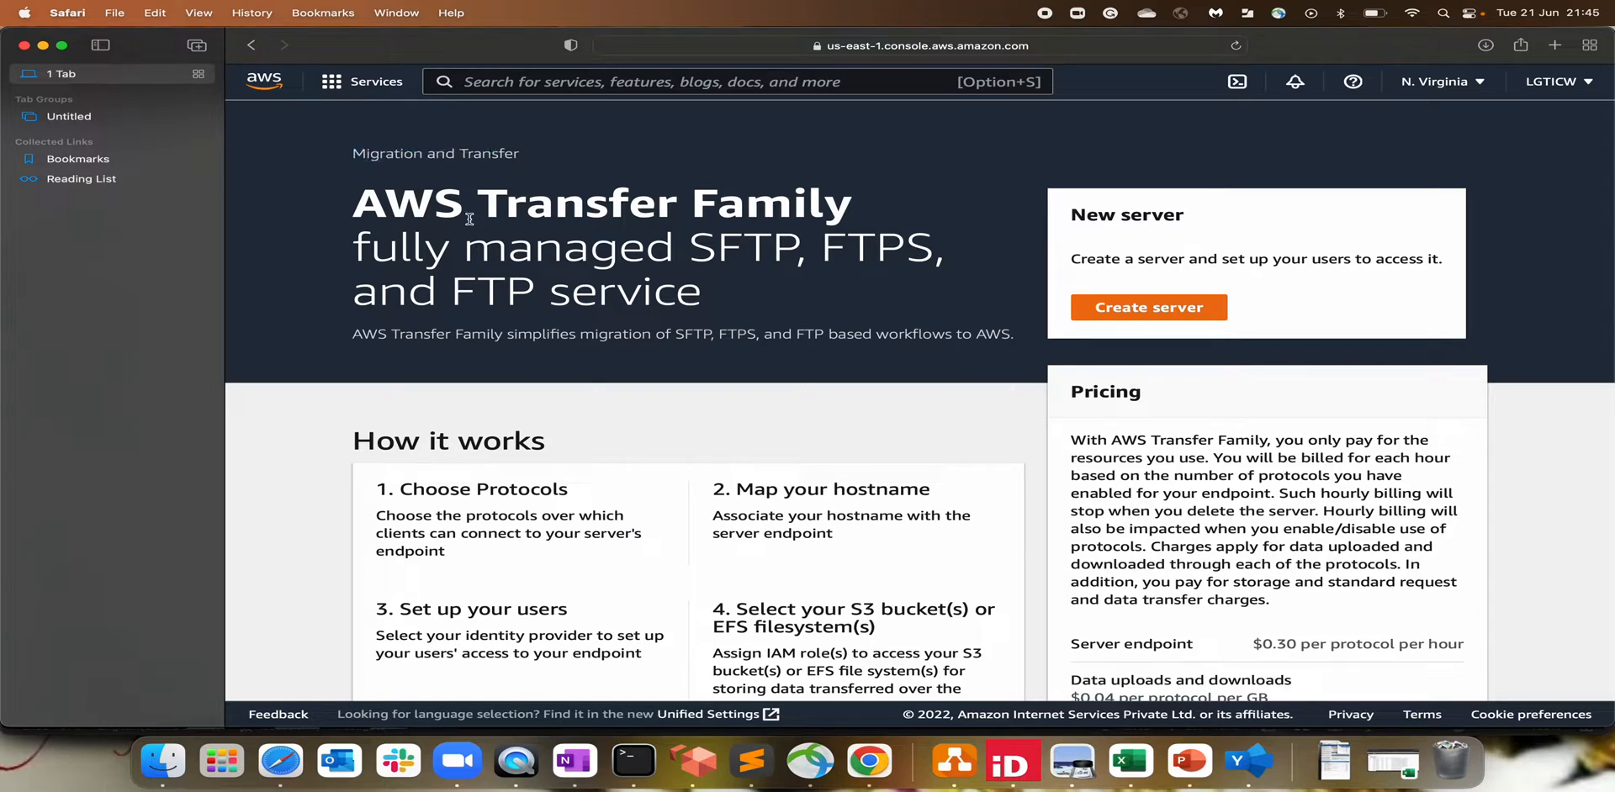
left_click_drag(361, 215, 803, 212)
left_click(802, 212)
left_click(341, 82)
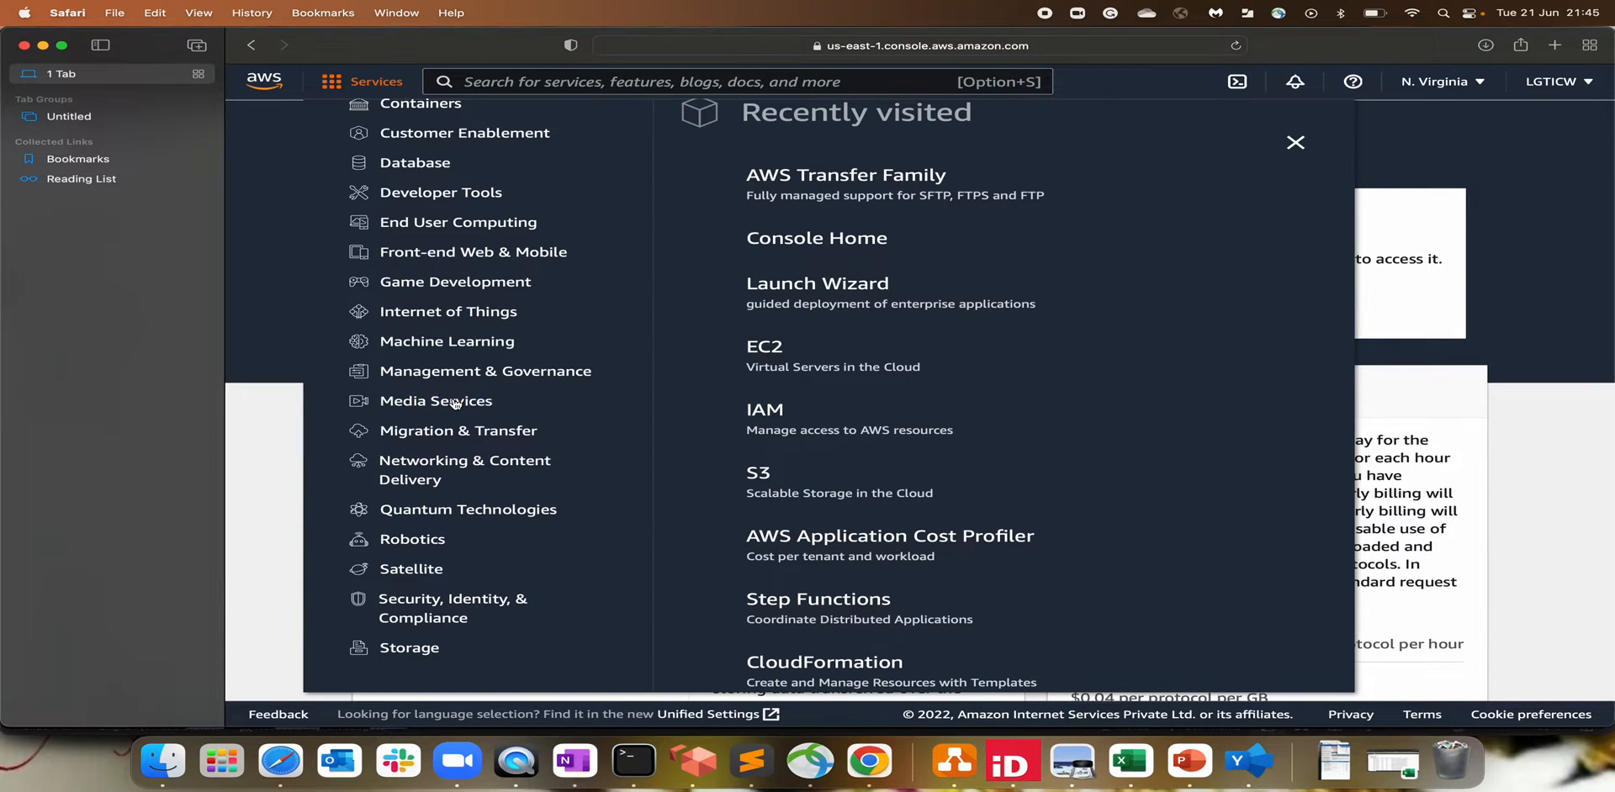
left_click(461, 434)
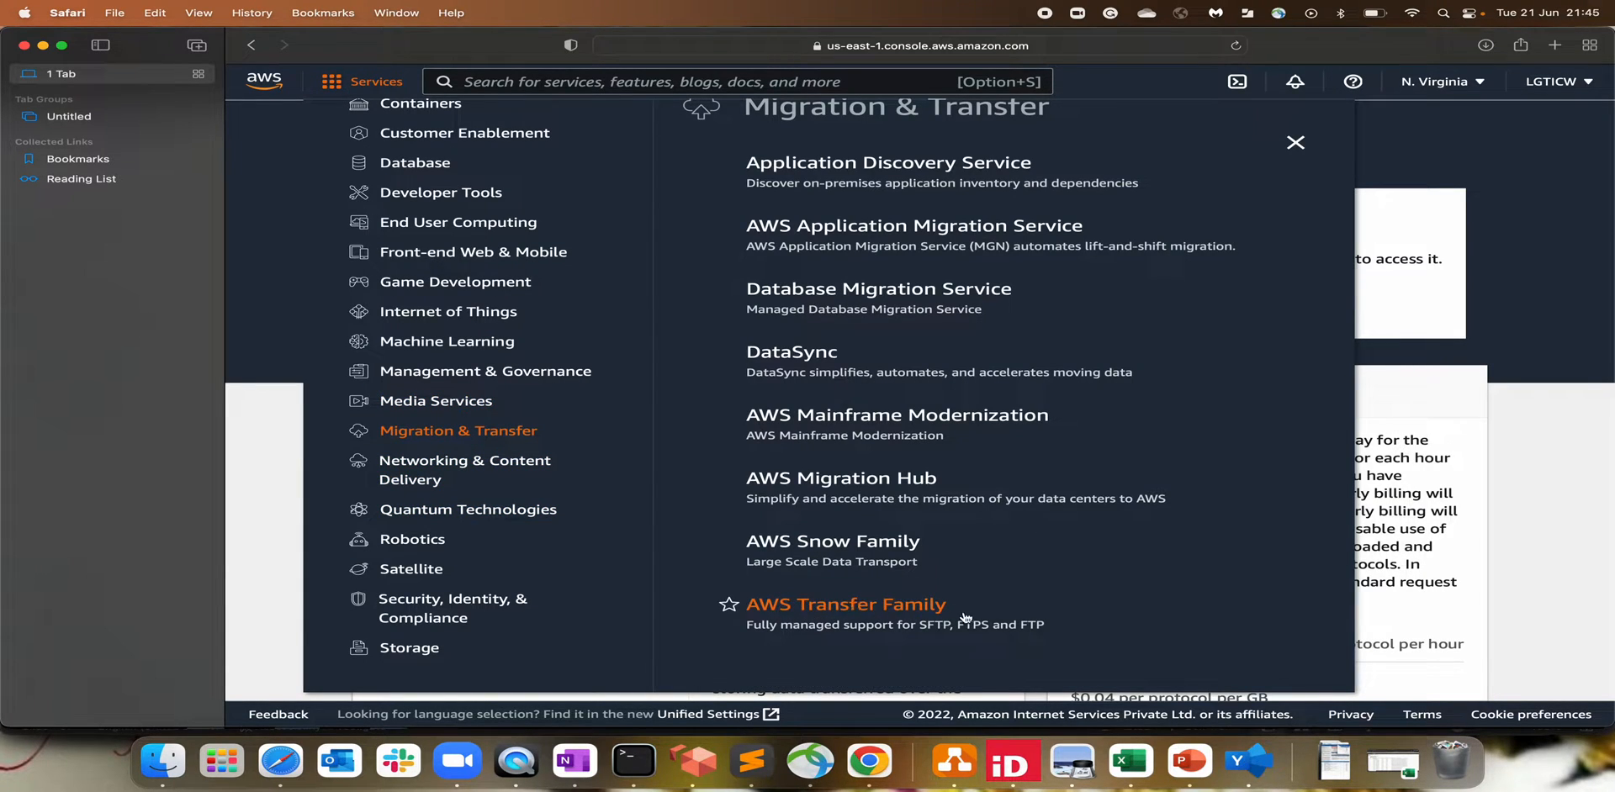
left_click(916, 612)
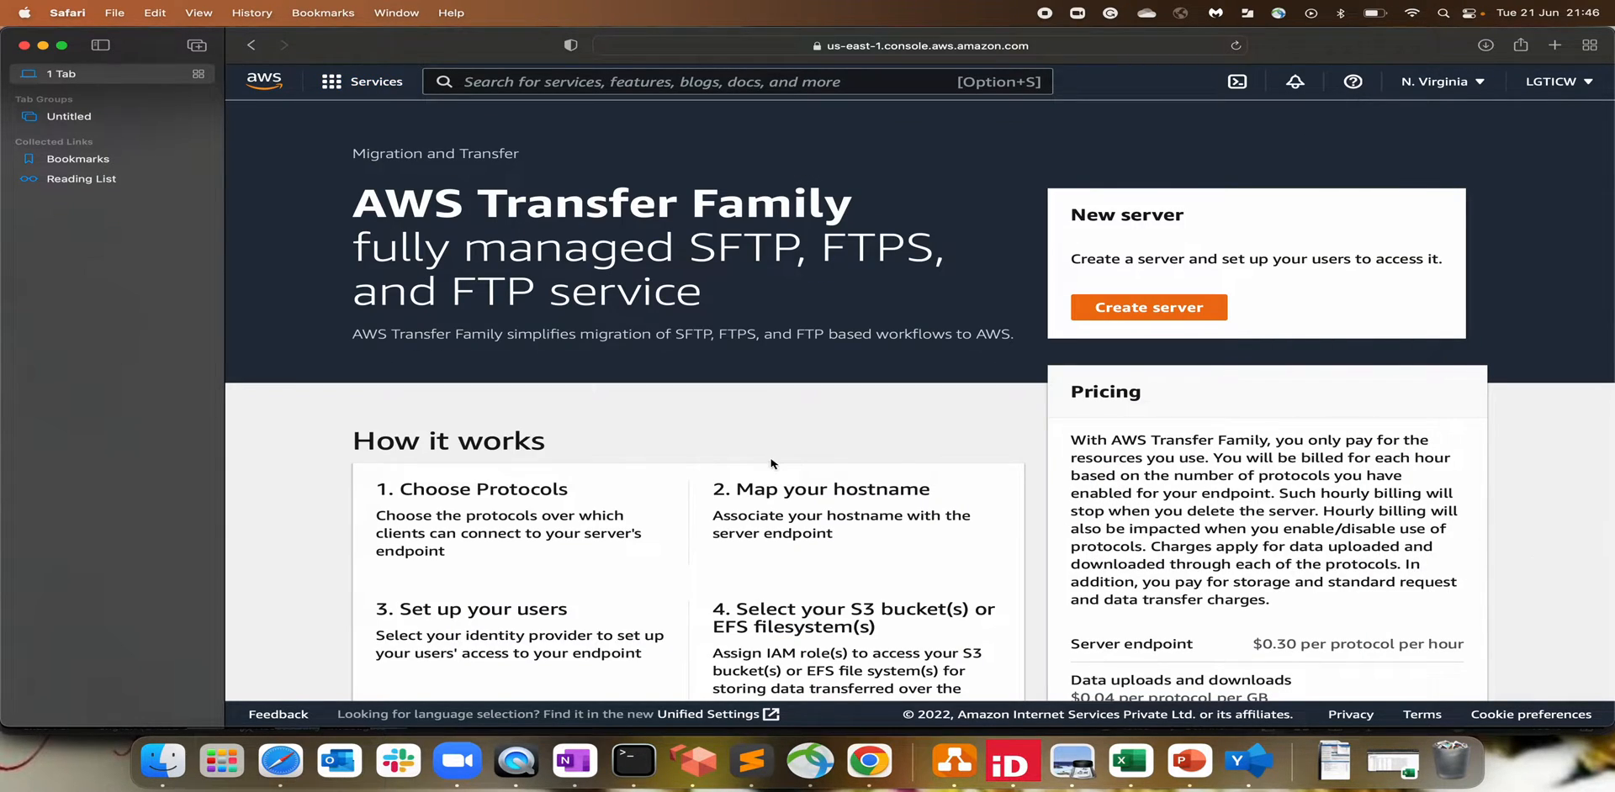
scroll(772, 464, "down", 1)
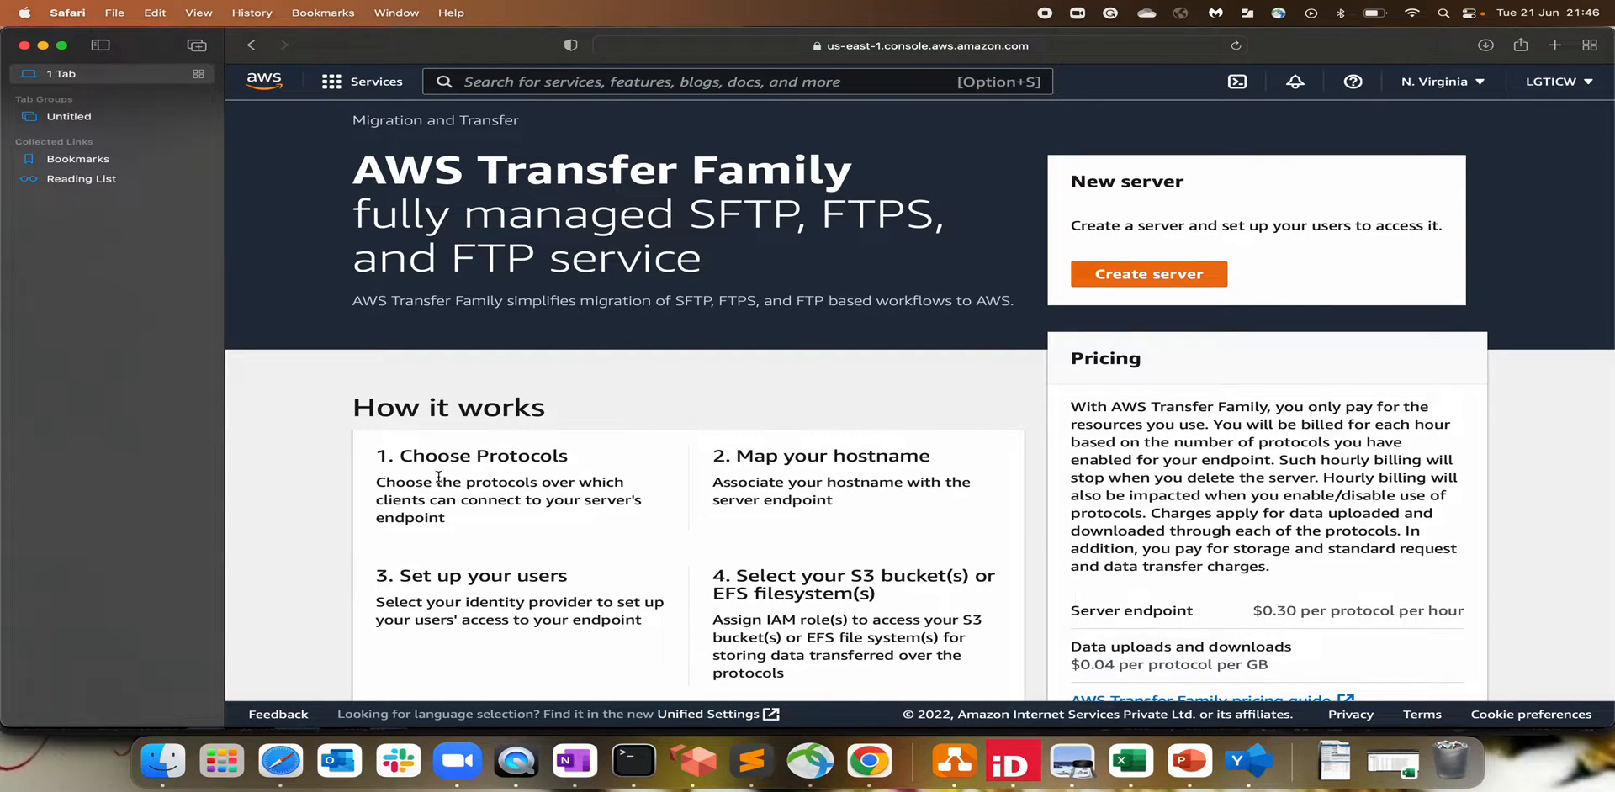
left_click_drag(412, 456, 602, 455)
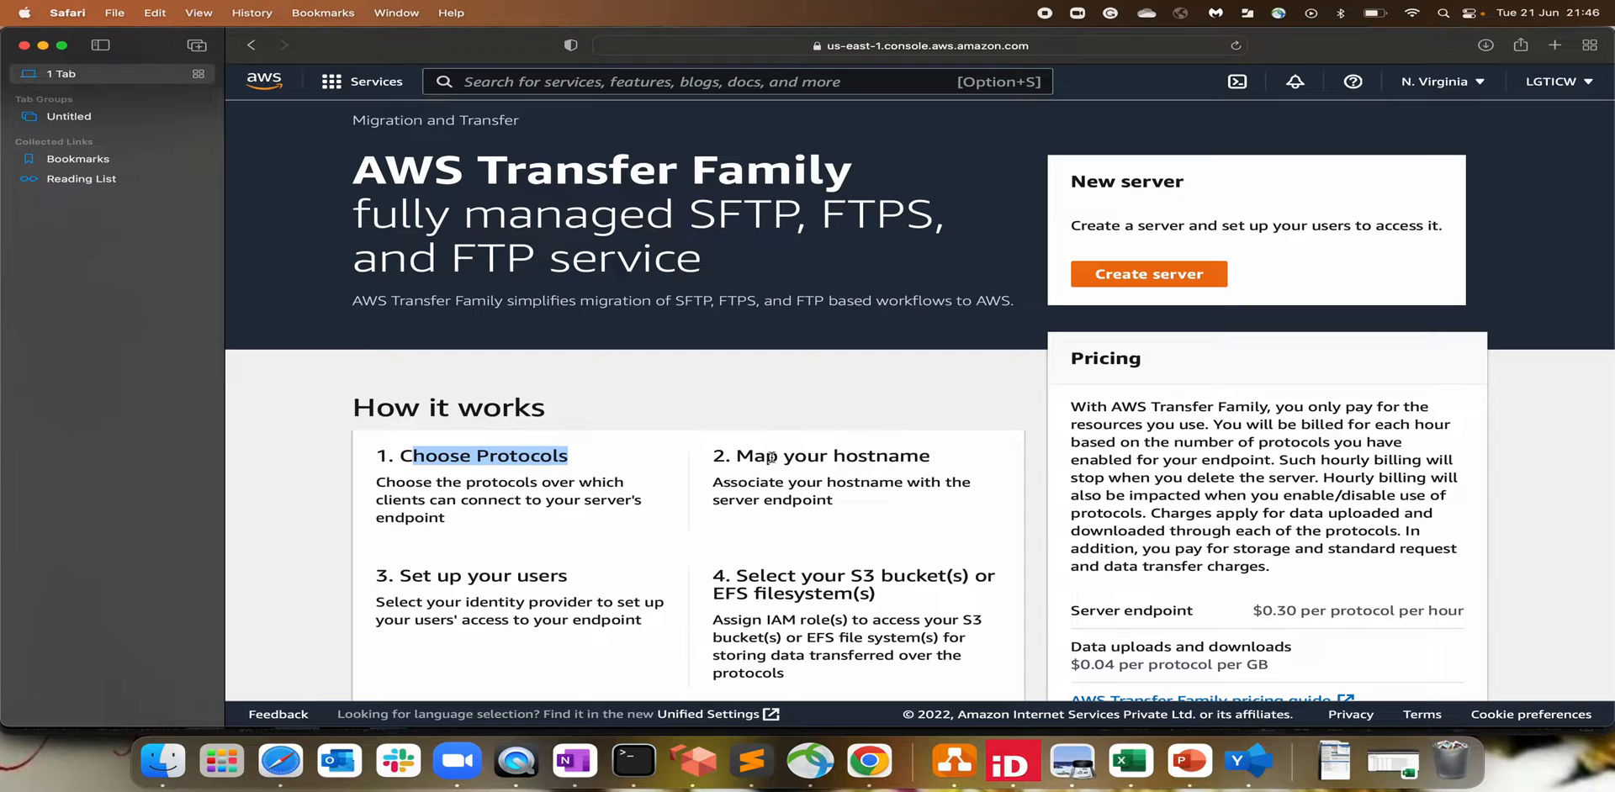
left_click_drag(735, 456, 935, 460)
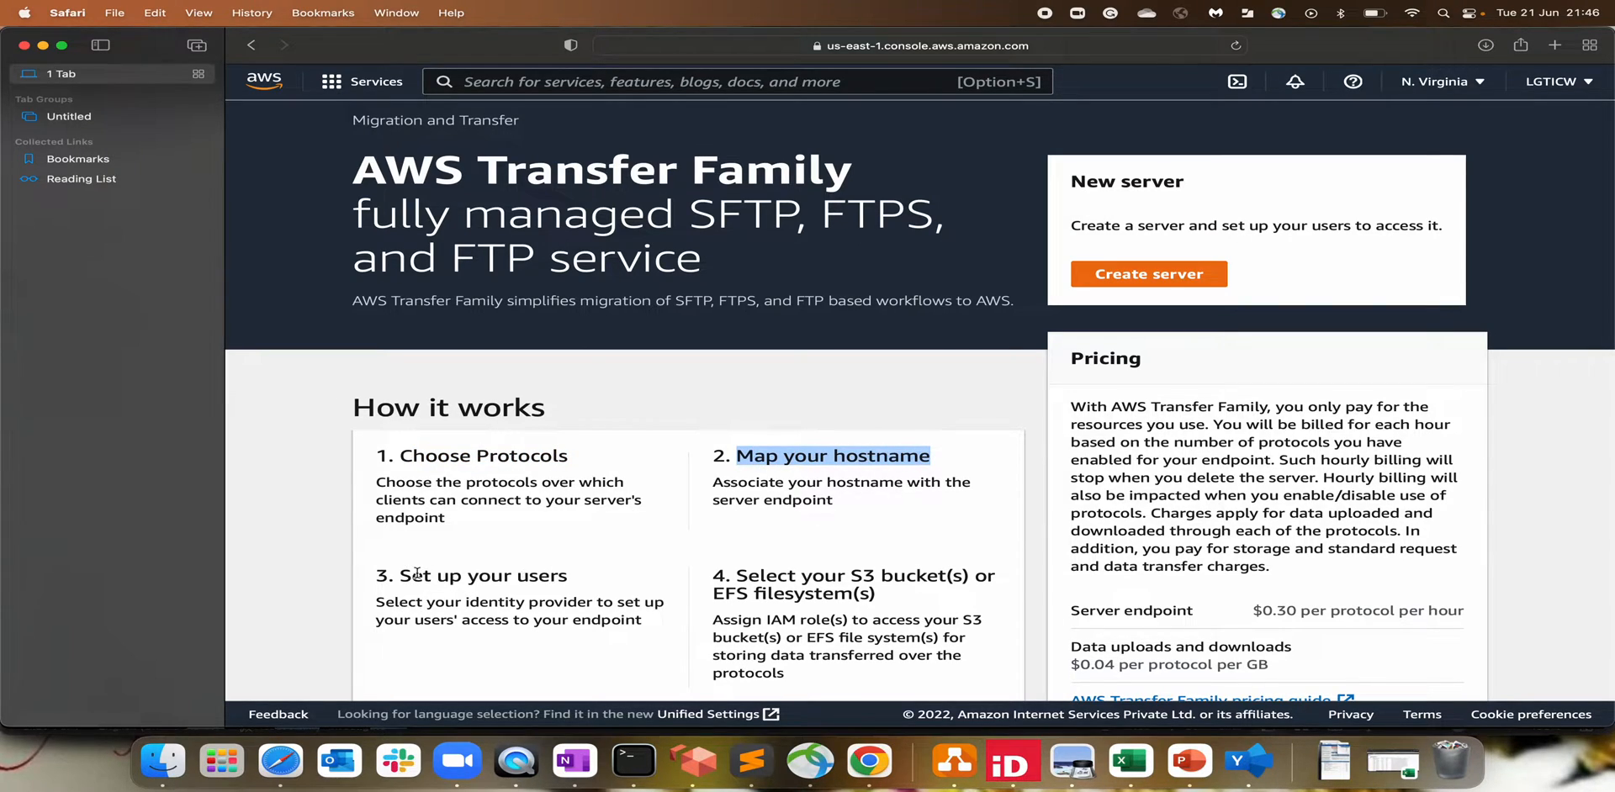
left_click_drag(412, 575, 610, 577)
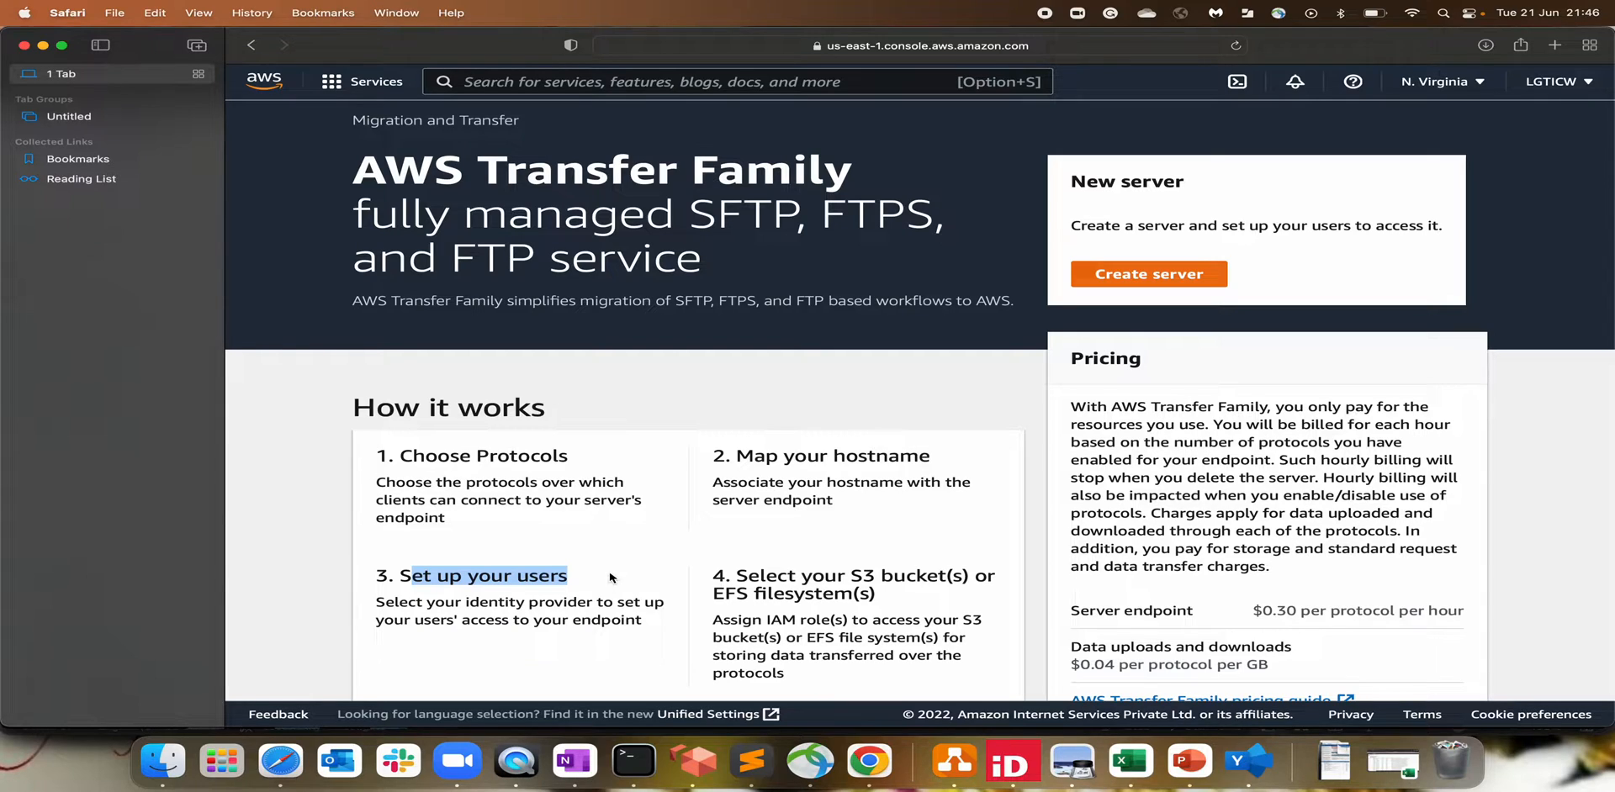
left_click_drag(756, 575, 963, 575)
left_click(963, 575)
left_click_drag(737, 593, 857, 593)
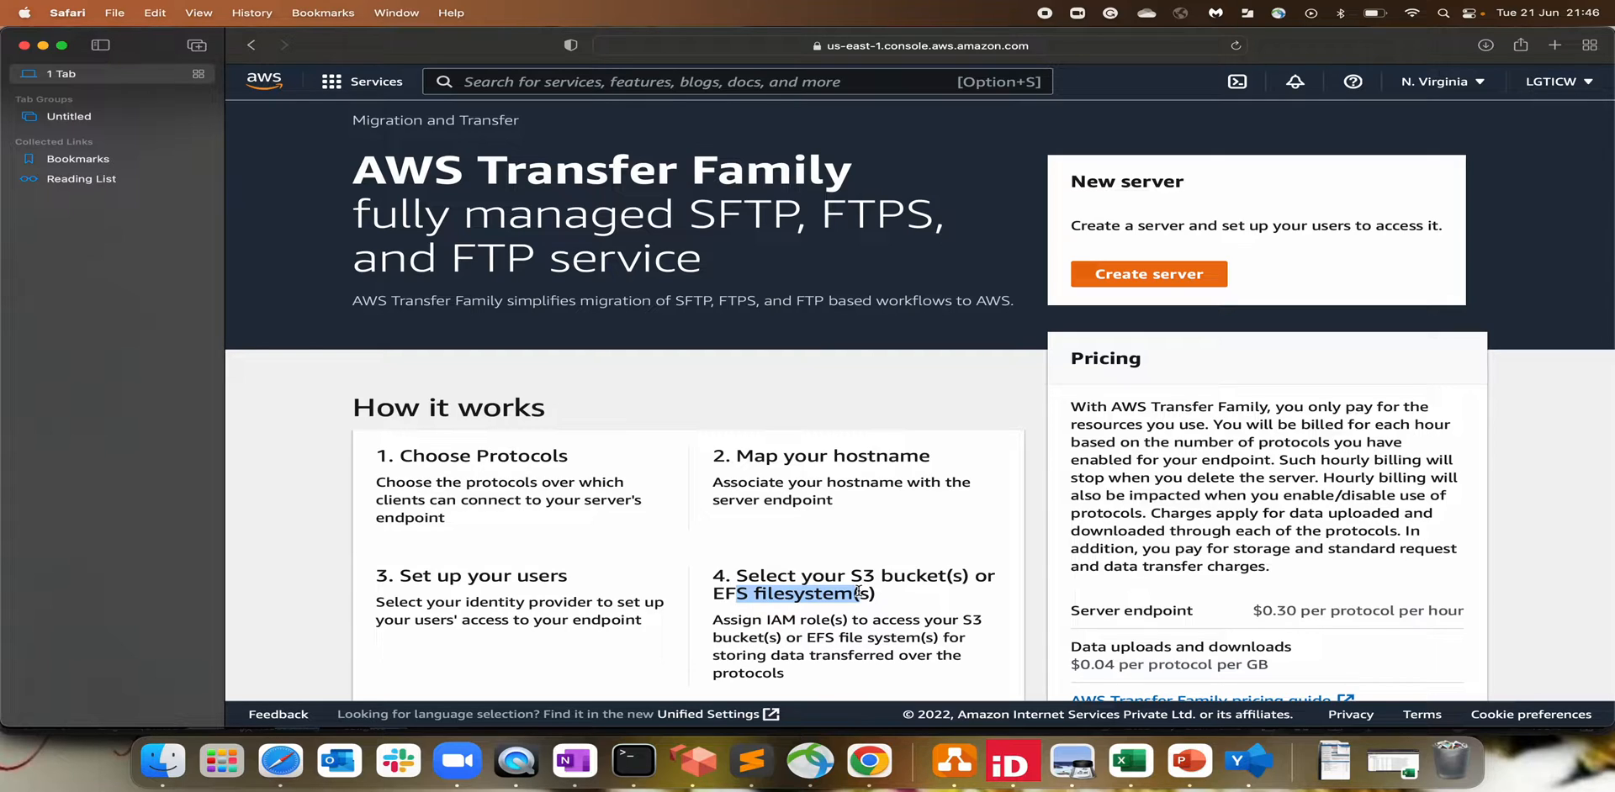
left_click(857, 593)
double_click(862, 575)
left_click(902, 572)
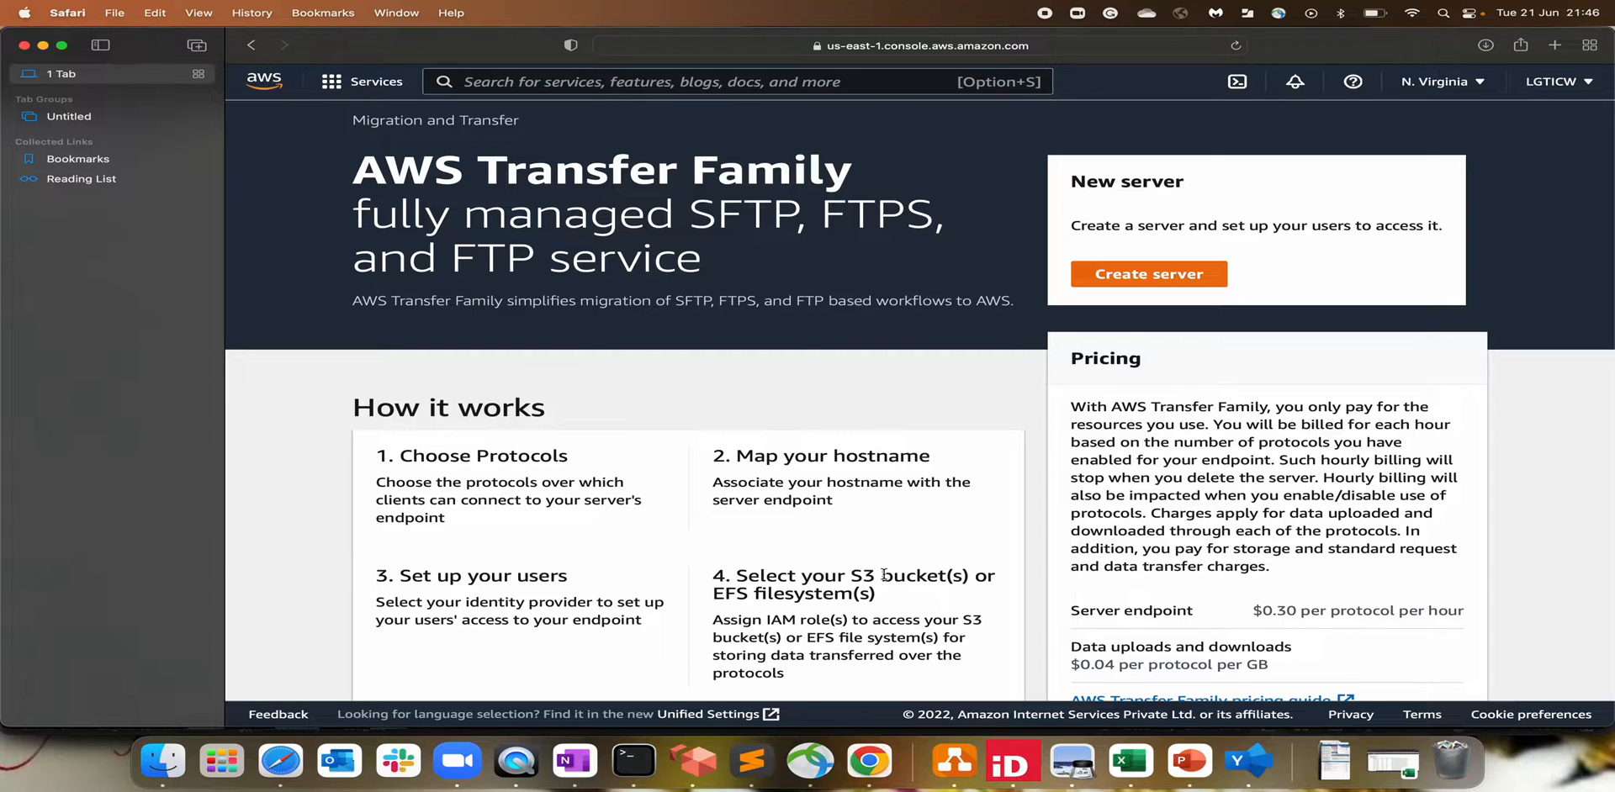
Step: Review Transfer Family pricing ($0.30 server endpoint, $0.04 per GB transferred), then begin creating a server
scroll(1135, 513, "down", 1)
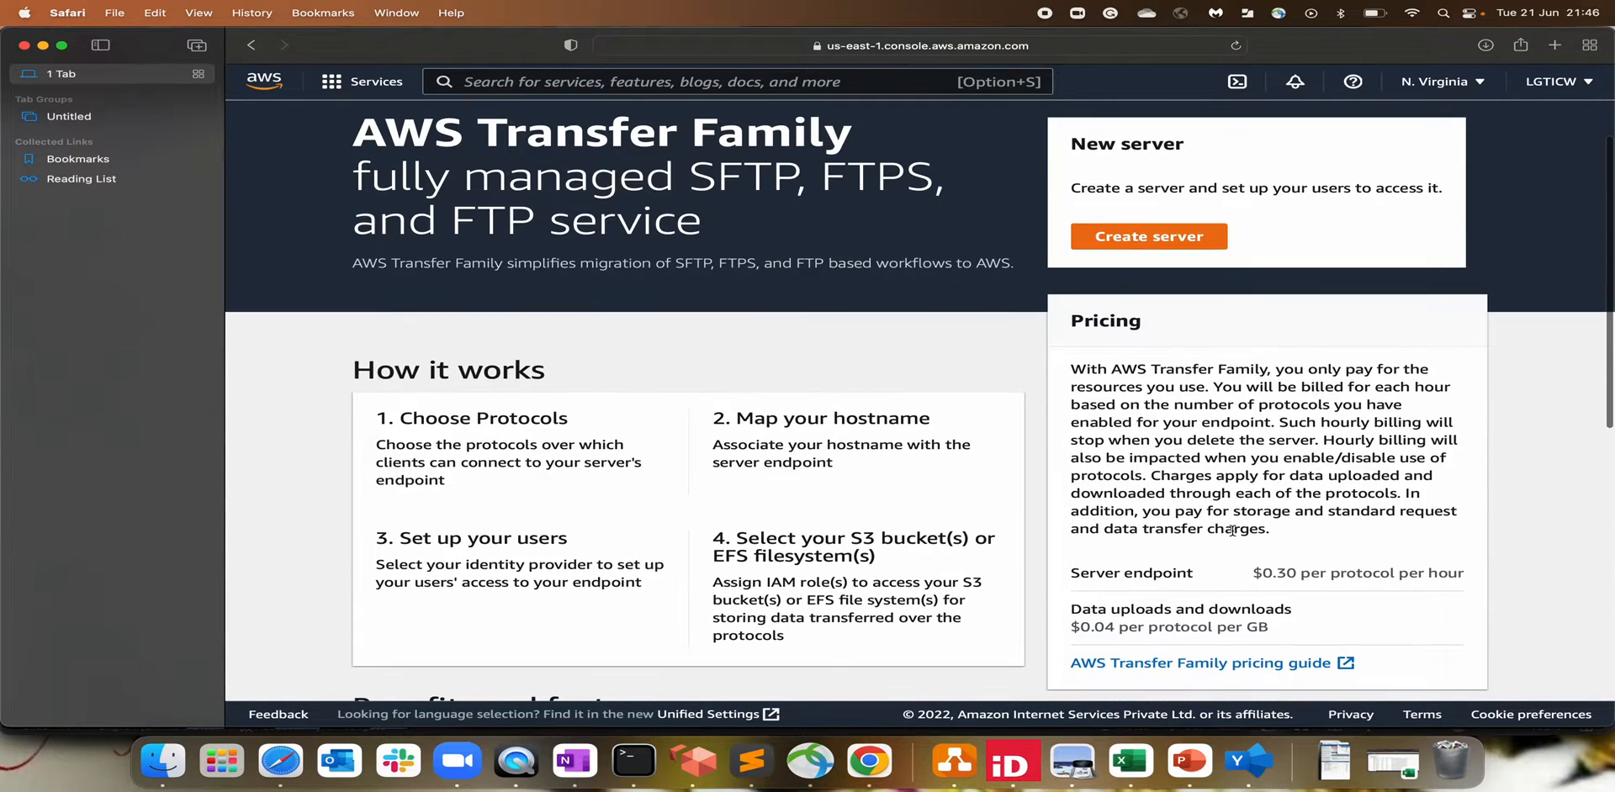
left_click_drag(1072, 572, 1299, 575)
left_click(1245, 576)
left_click(1299, 575)
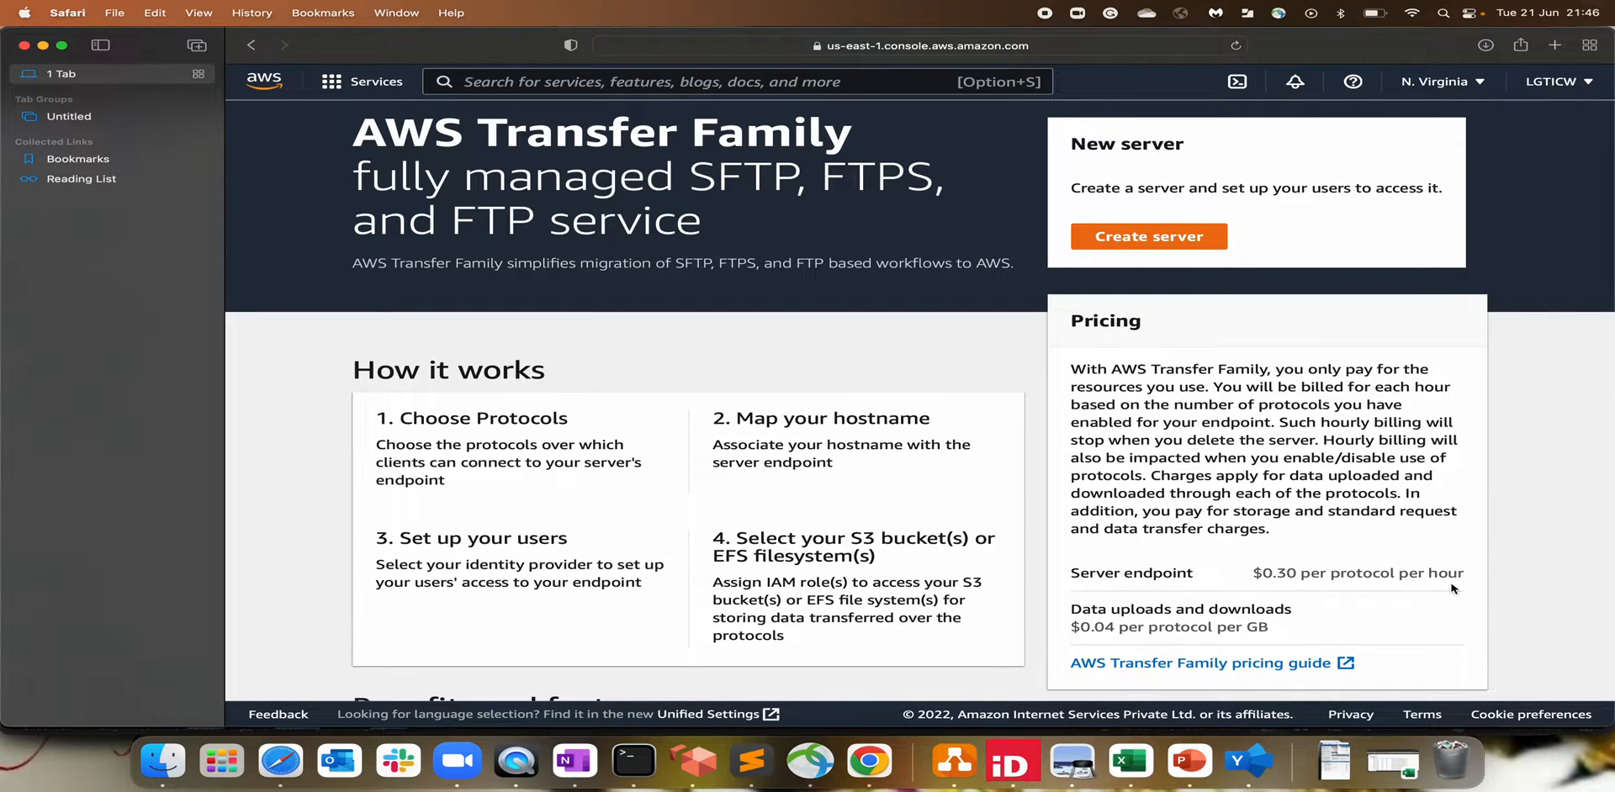
left_click_drag(1072, 609, 1203, 609)
left_click(1097, 625)
double_click(1097, 626)
left_click(1316, 634)
scroll(593, 313, "up", 1)
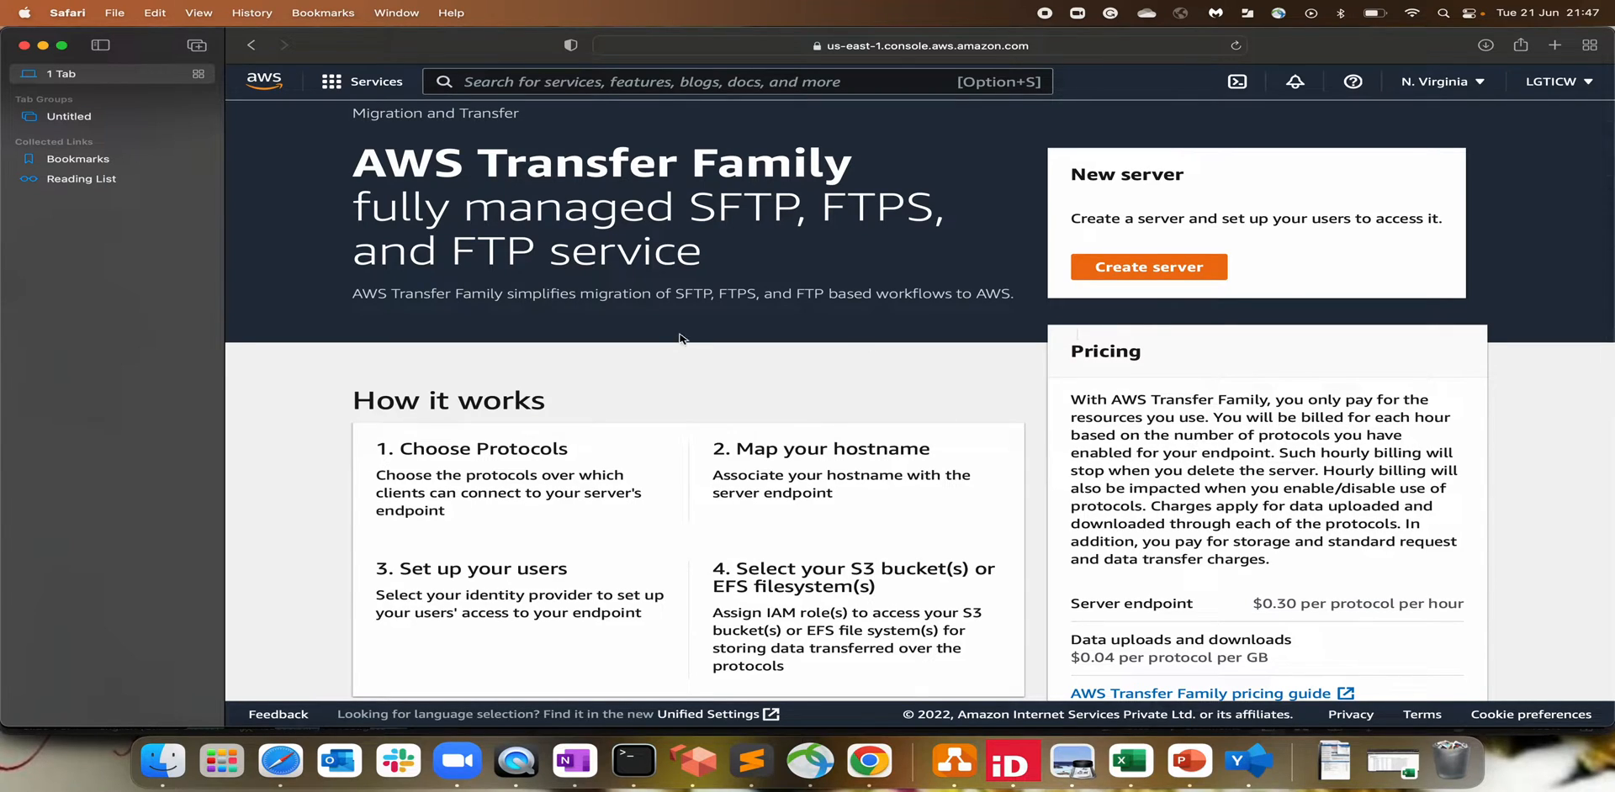
left_click(1140, 267)
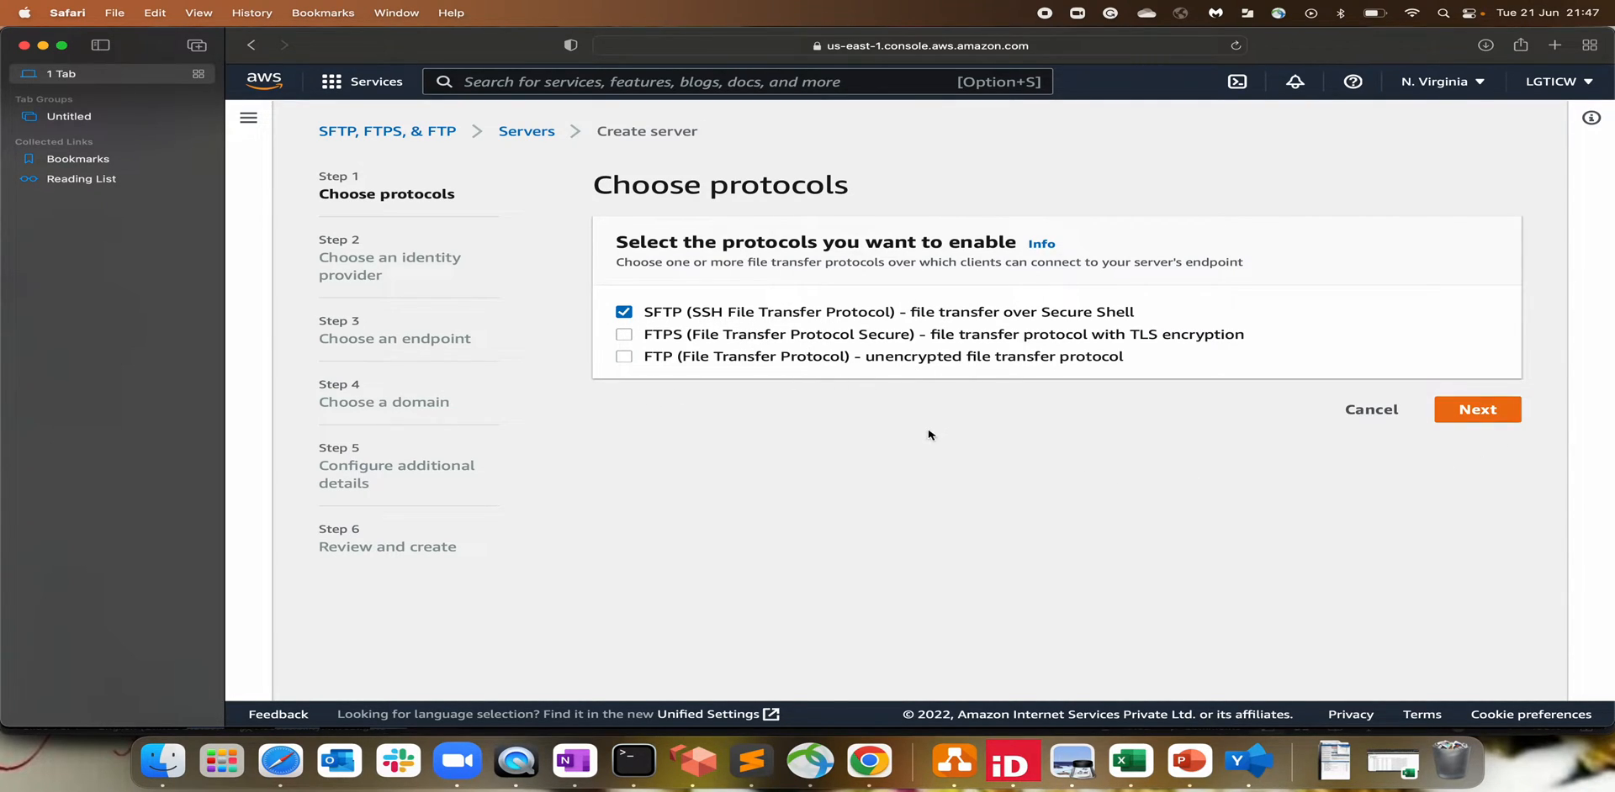
Step: Keep SFTP as the only protocol and Service managed as the identity provider
left_click(1496, 416)
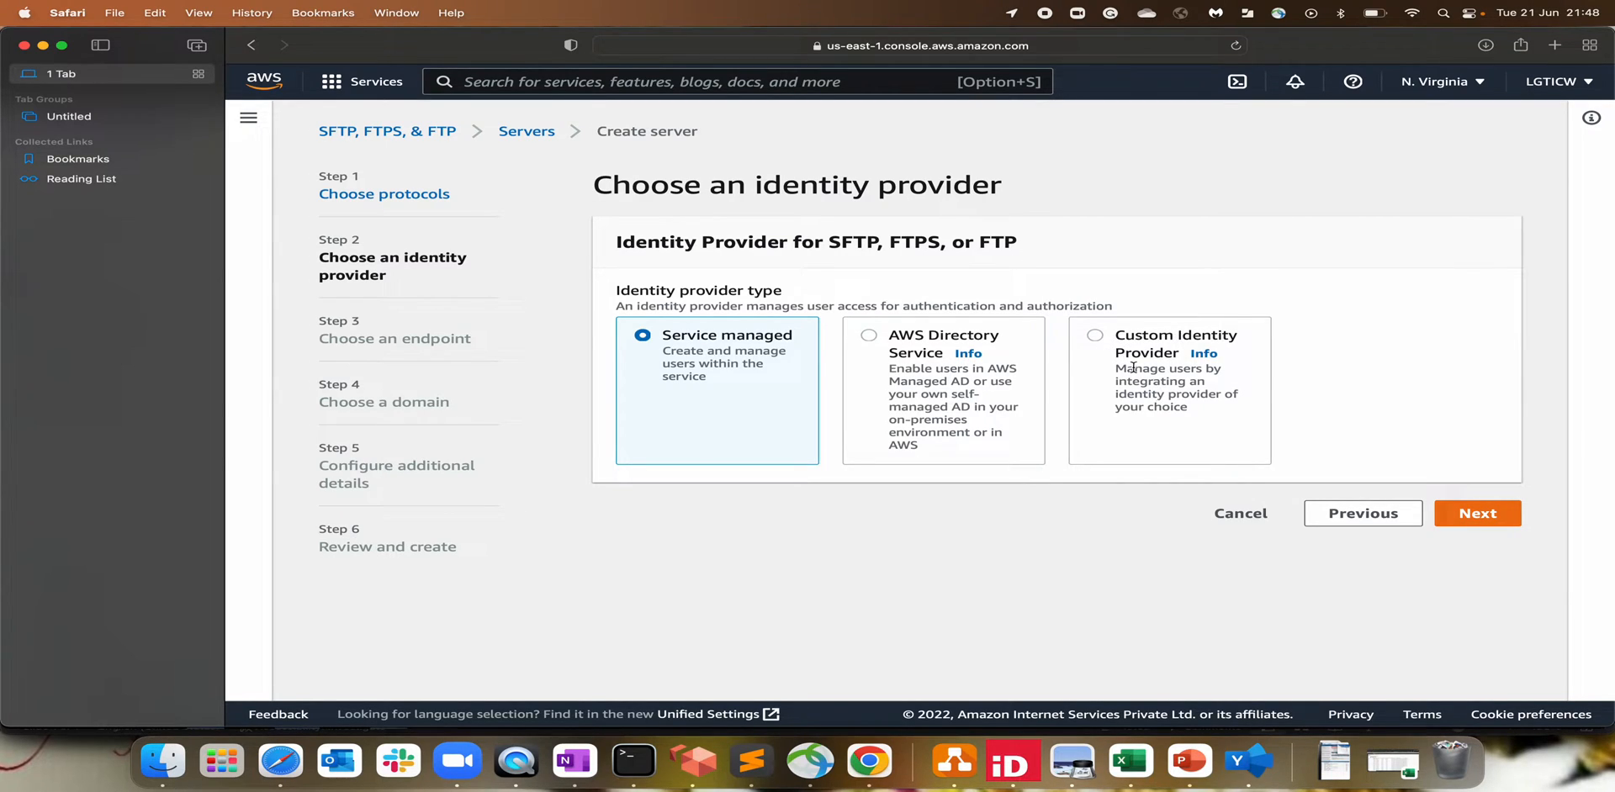
left_click(1110, 346)
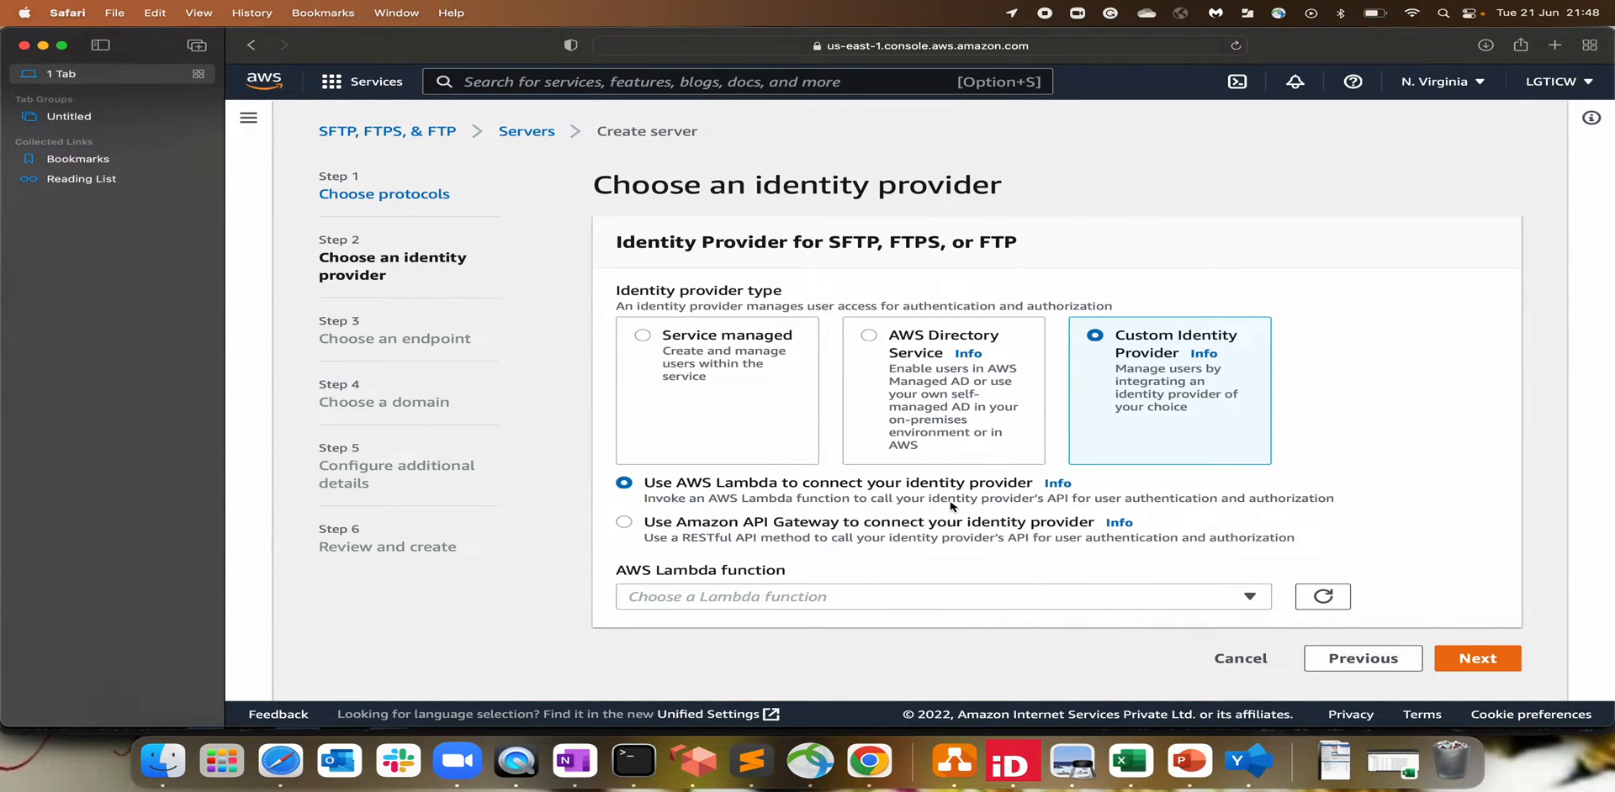
left_click(767, 410)
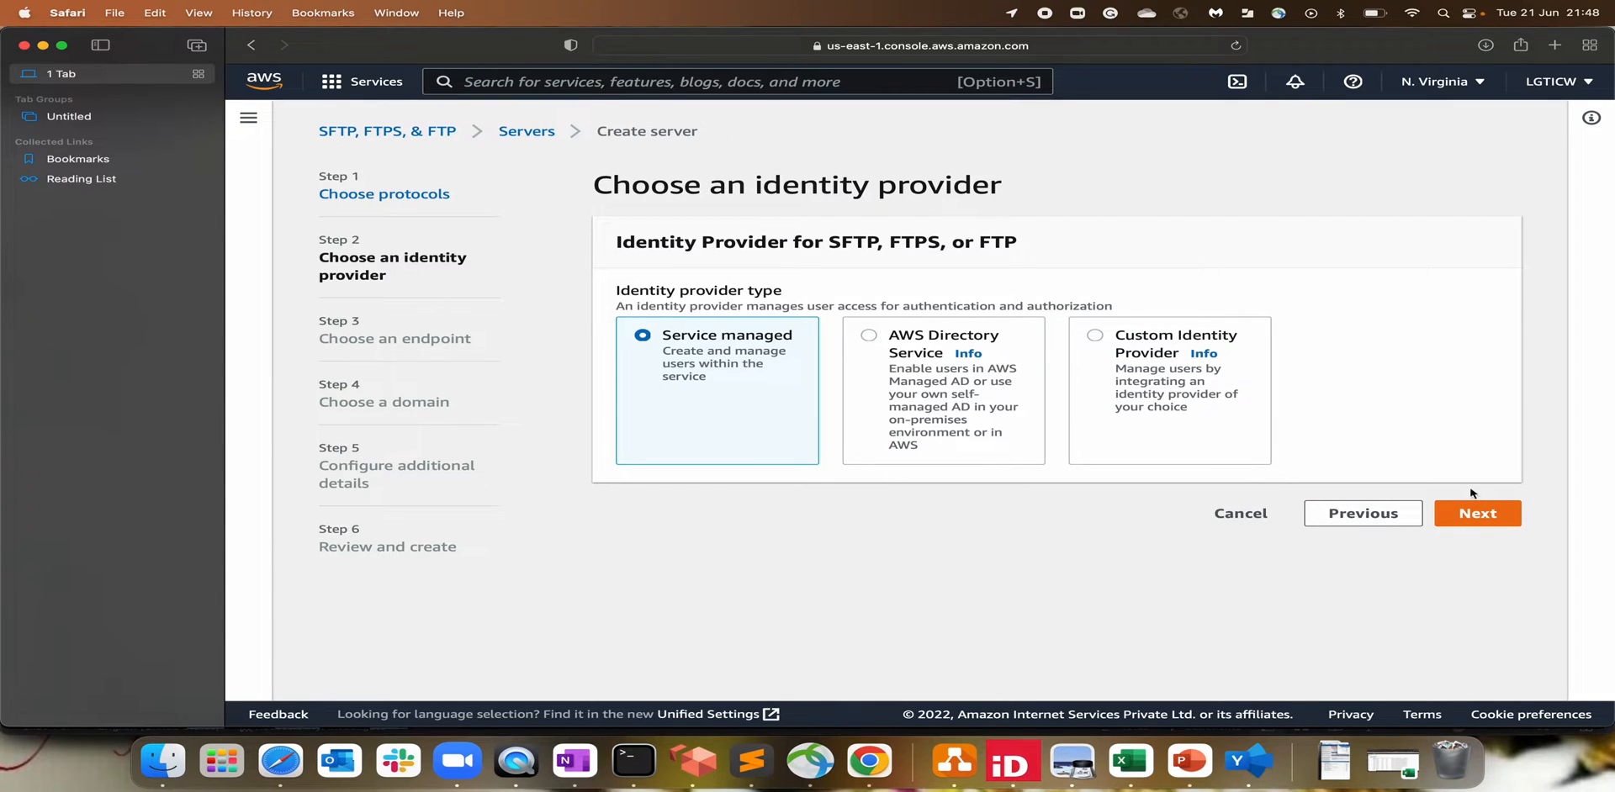
left_click(1482, 514)
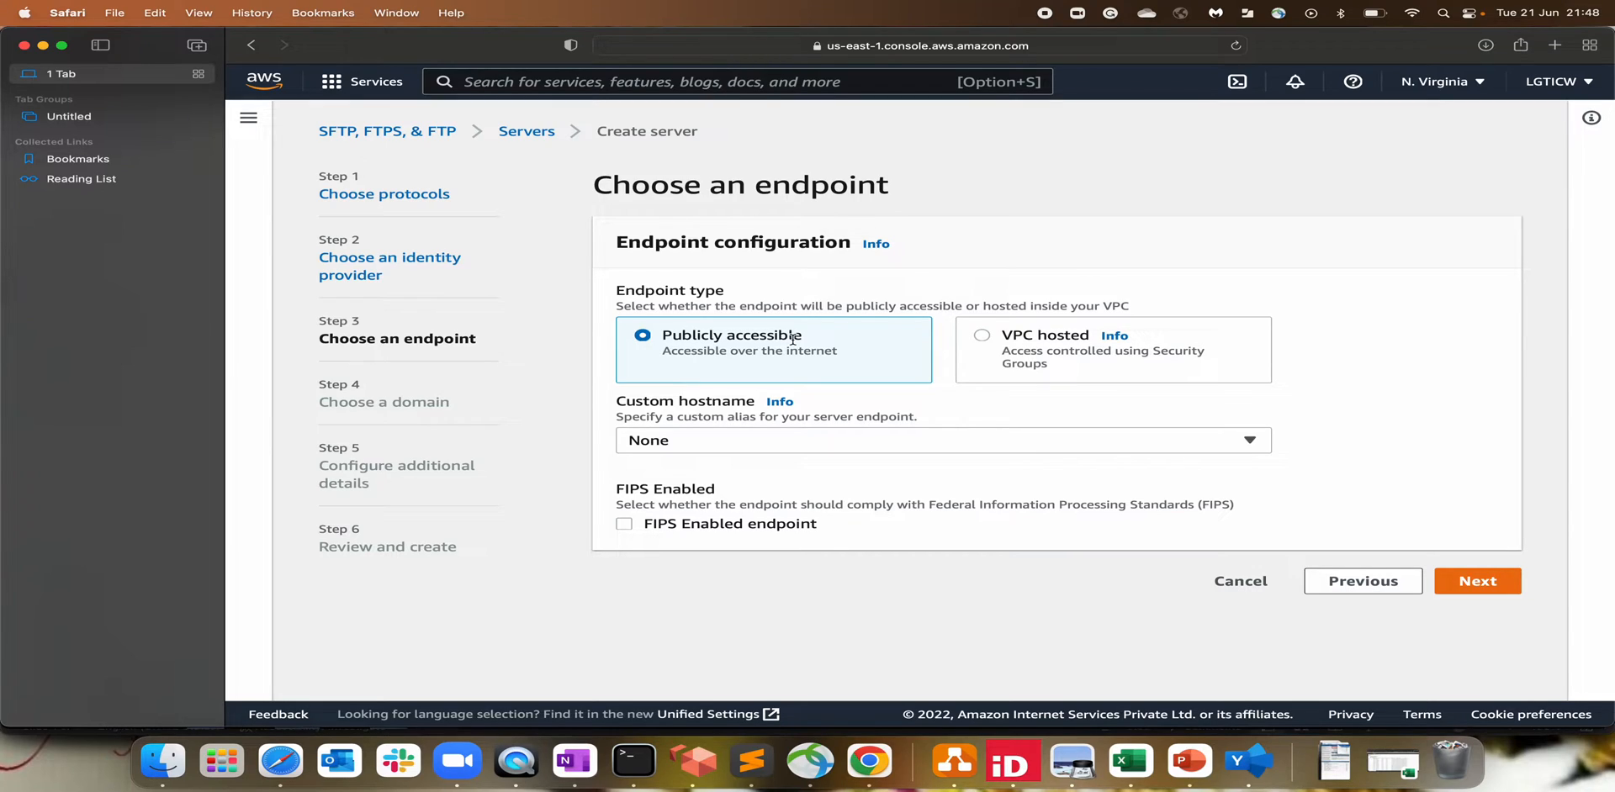
Step: Make the endpoint VPC hosted instead of publicly accessible, with Internet Facing access
left_click_drag(662, 336, 787, 335)
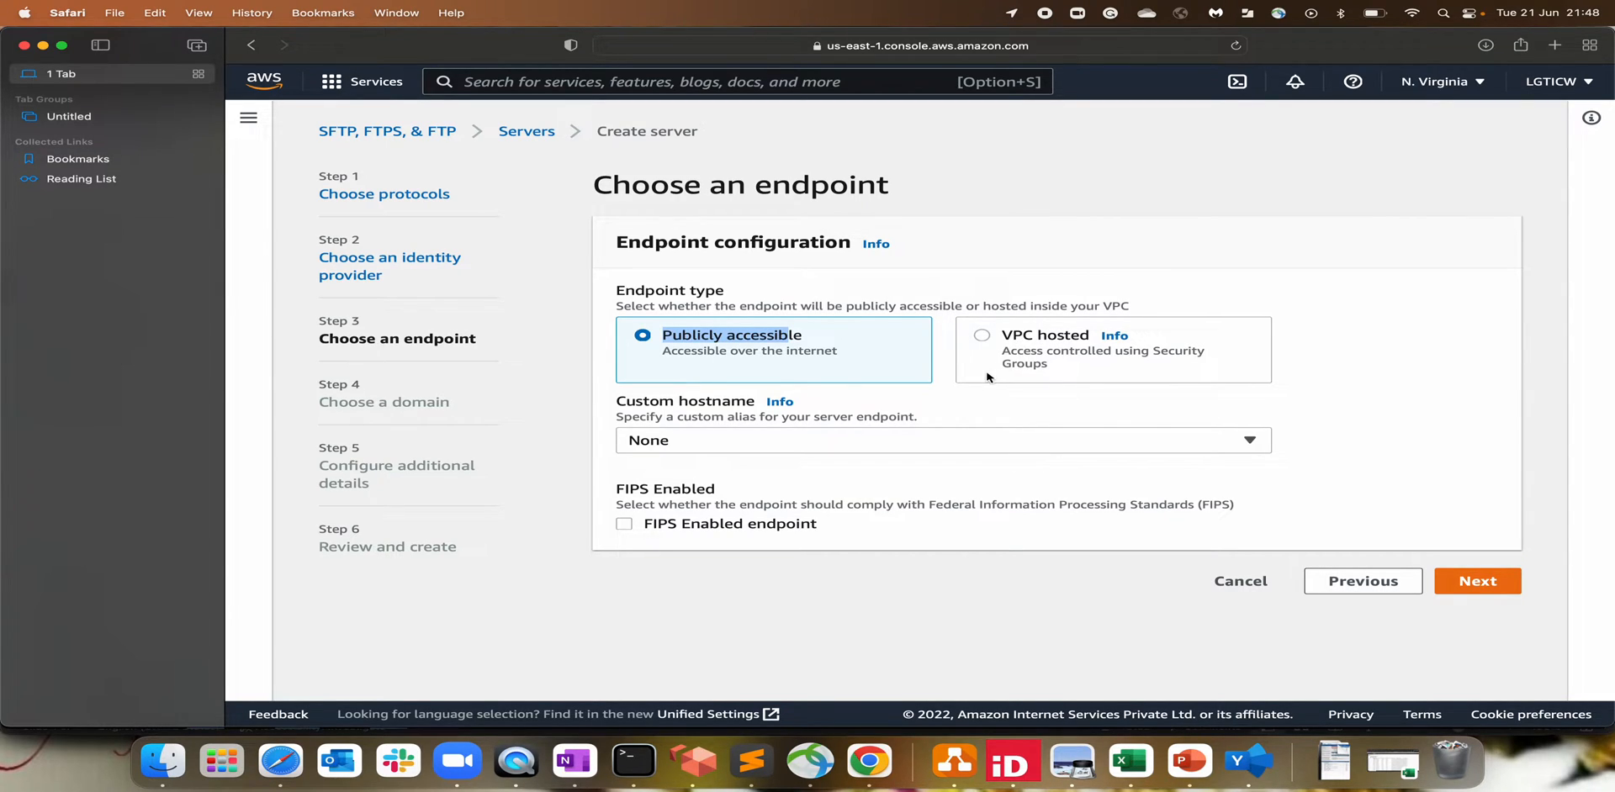
left_click(805, 353)
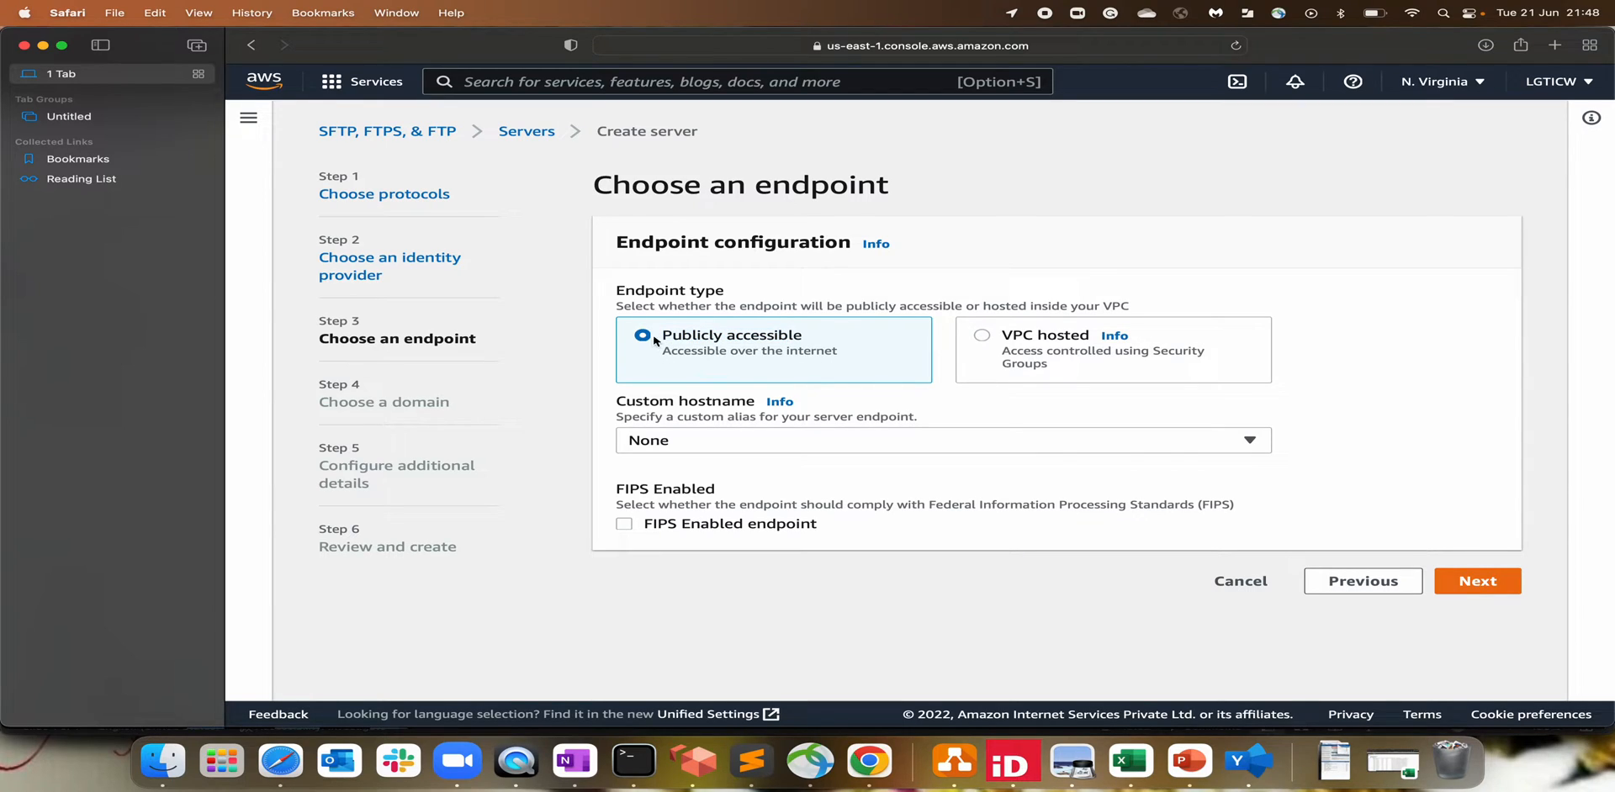
left_click_drag(661, 335, 795, 336)
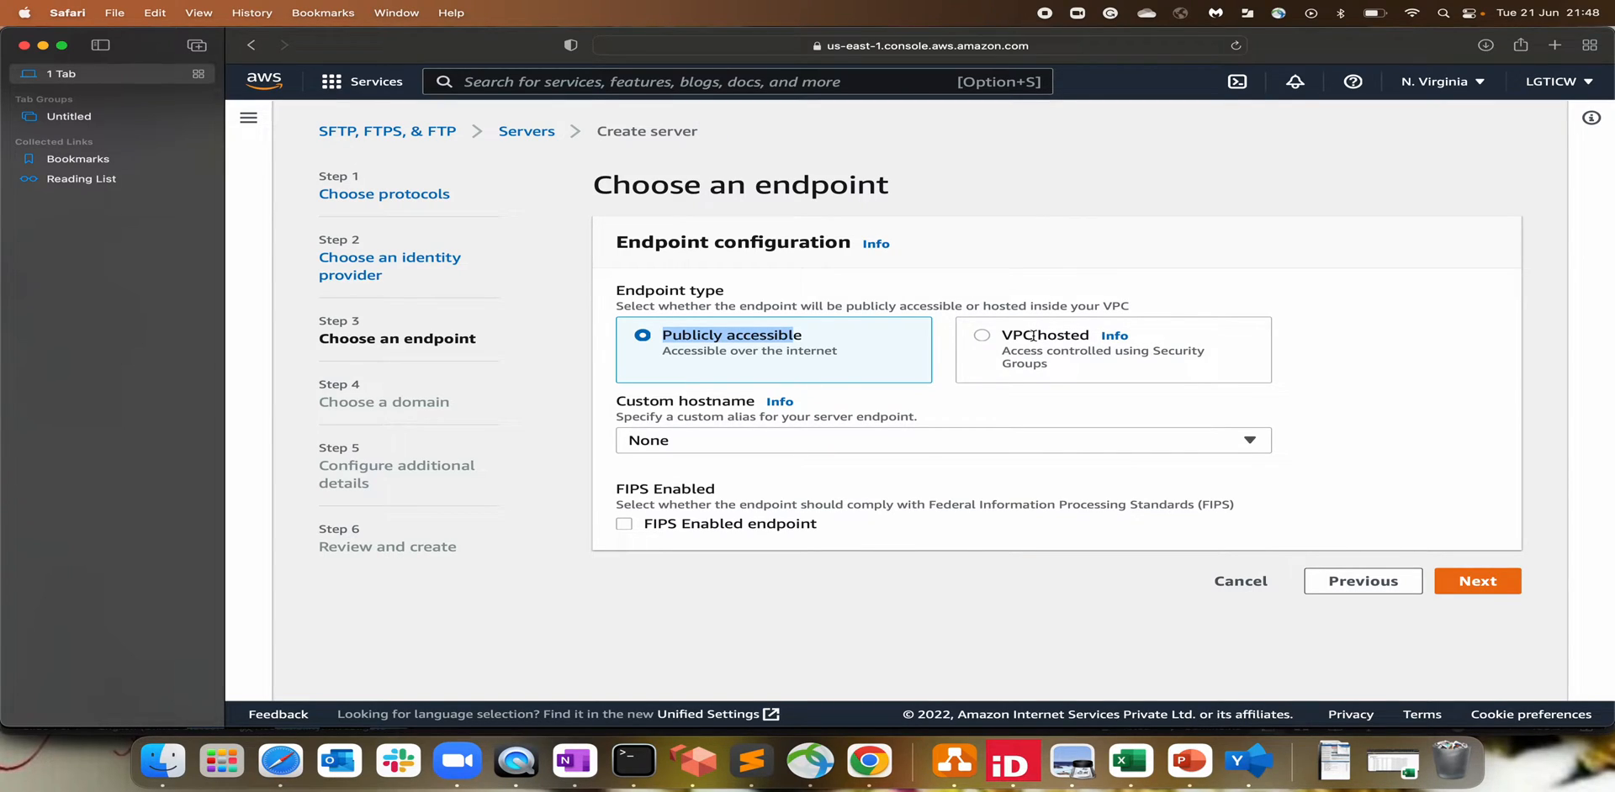
left_click(980, 335)
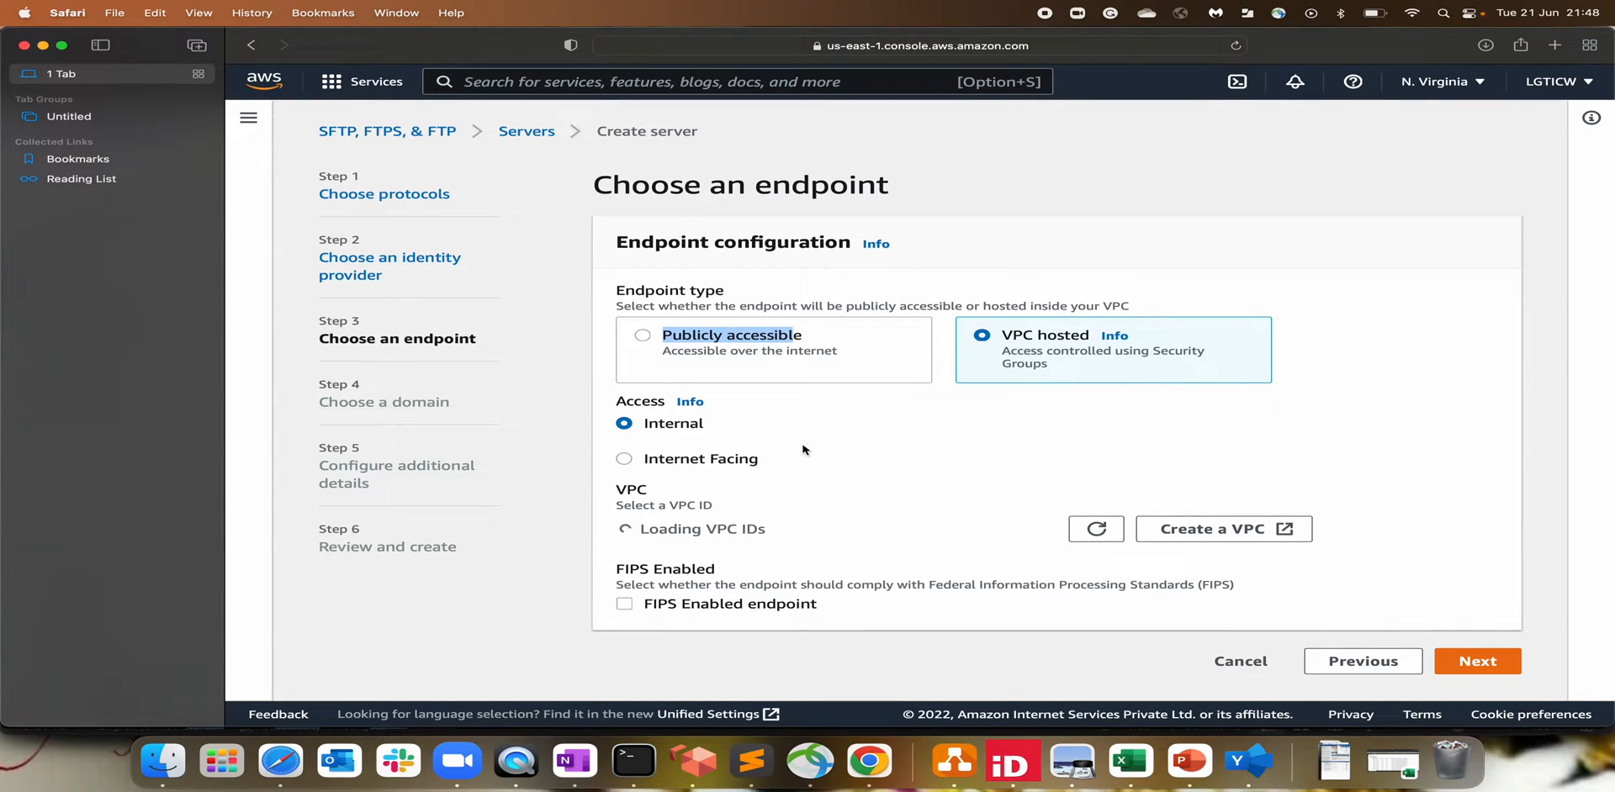
left_click(624, 462)
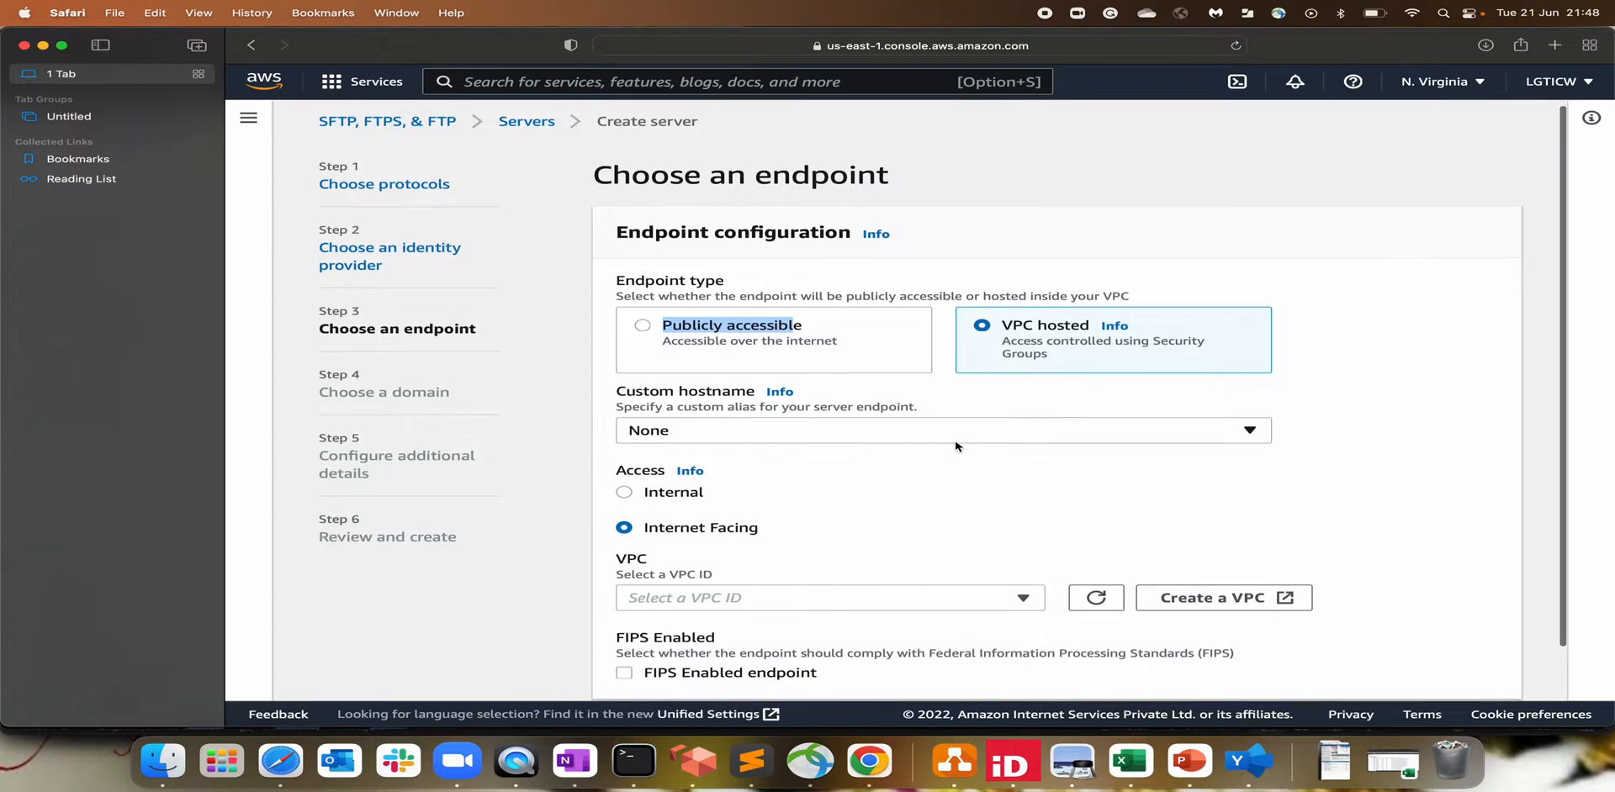
Step: Leave Custom hostname as None and choose VPC vpc-0555ae459d8d18a68
scroll(958, 447, "down", 1)
left_click_drag(636, 377, 744, 371)
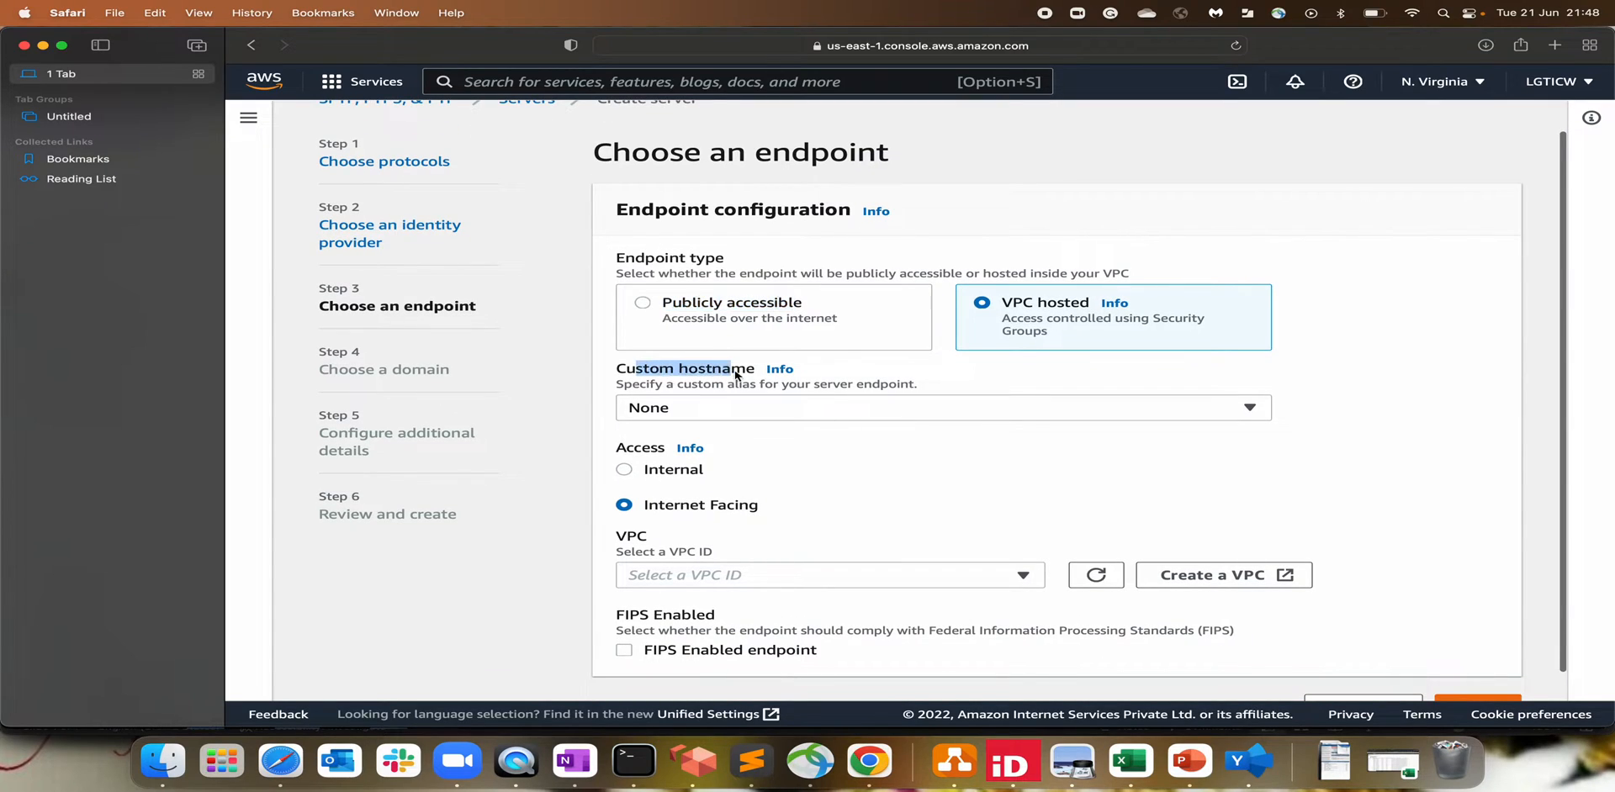
left_click(677, 409)
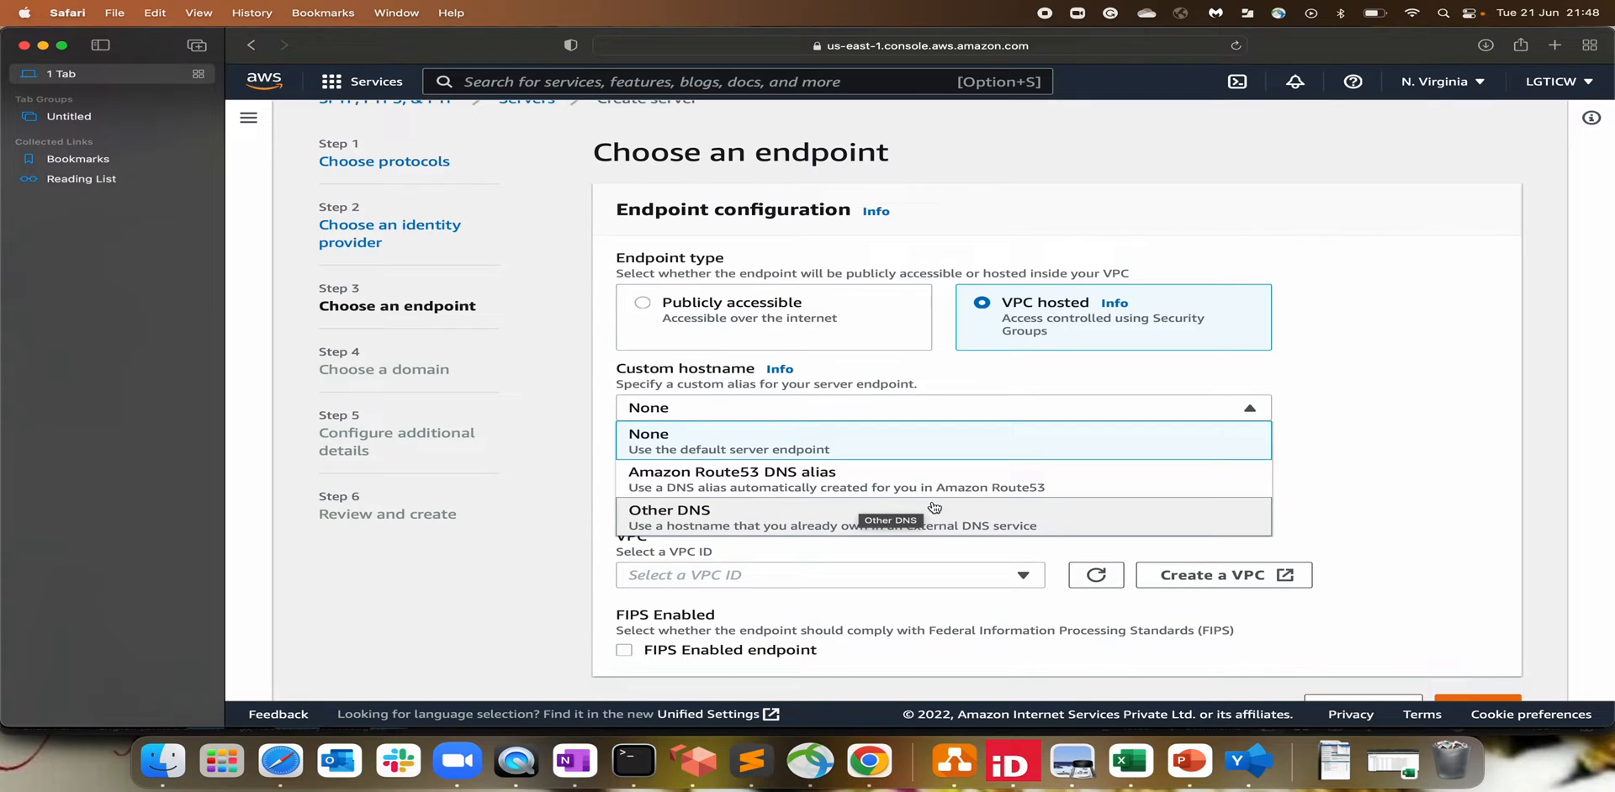
left_click(1396, 431)
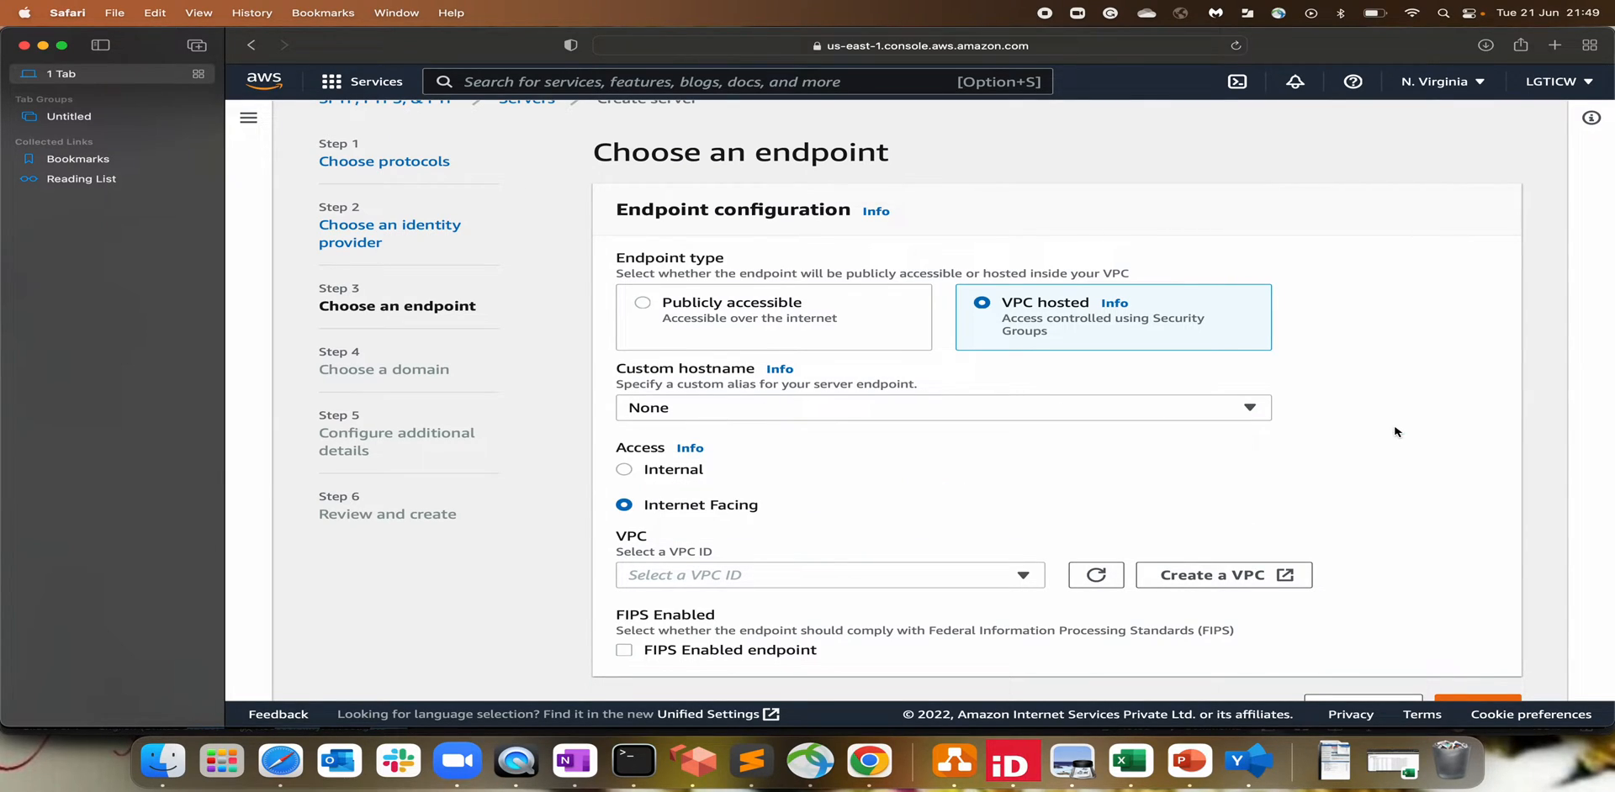
scroll(854, 462, "down", 1)
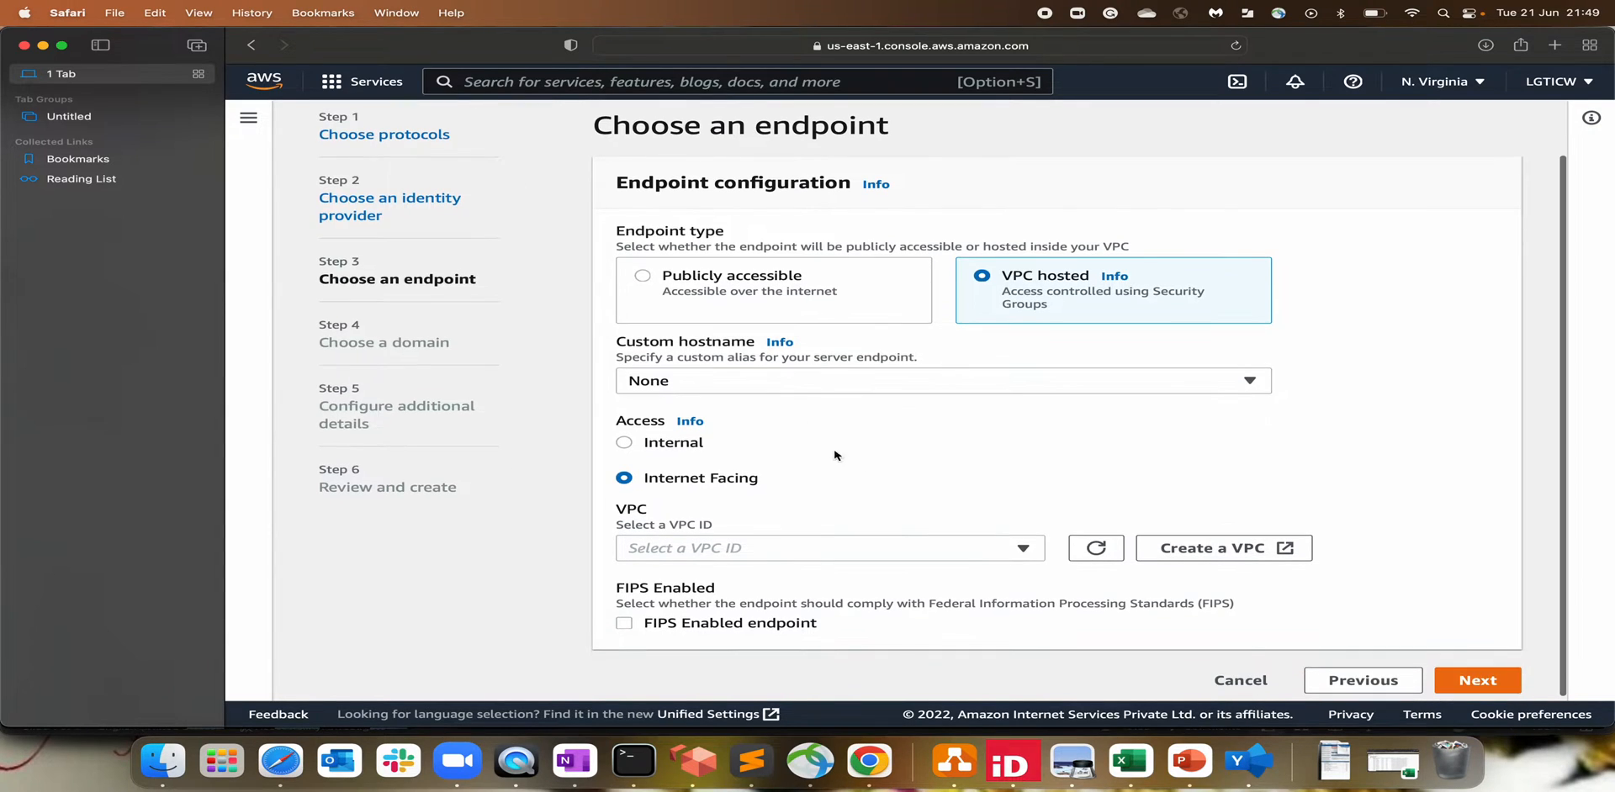
scroll(811, 440, "down", 1)
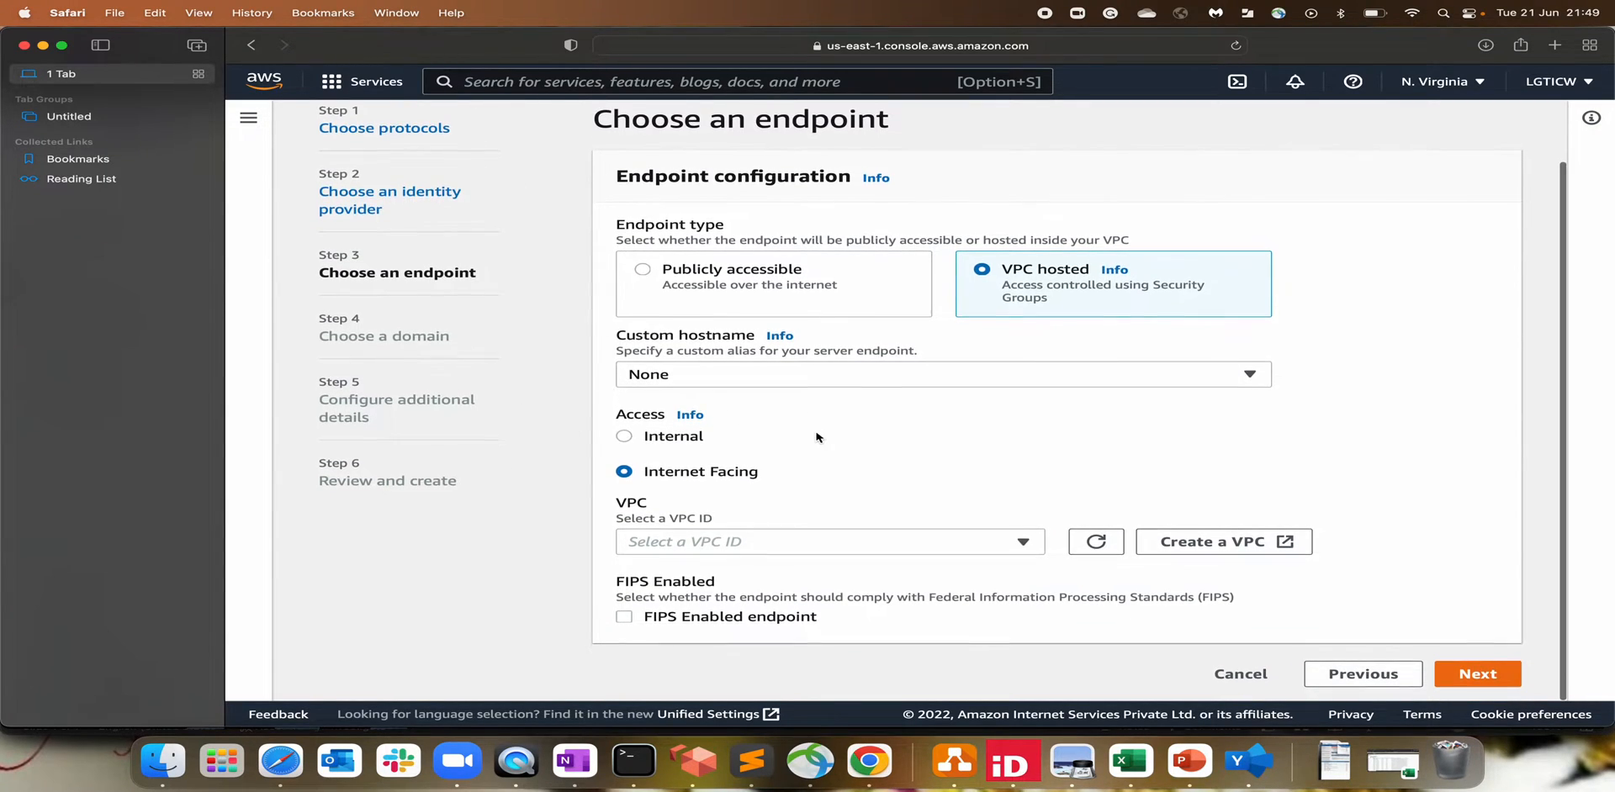
left_click(734, 543)
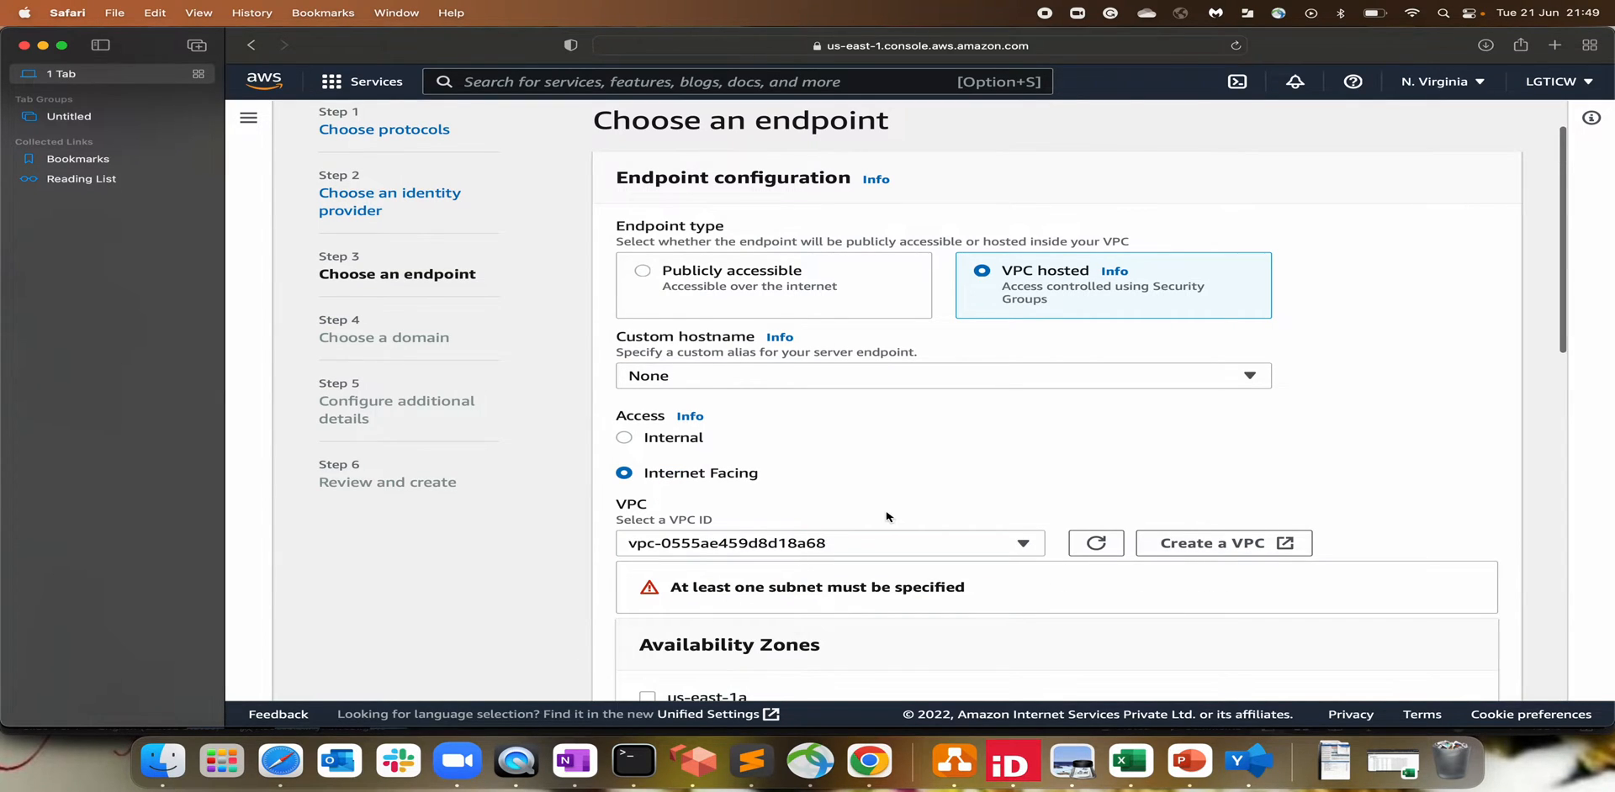
Step: Enable us-east-1a with subnet-07aad8079db8cc9db and Elastic IP 18.208.51.121
scroll(887, 519, "down", 5)
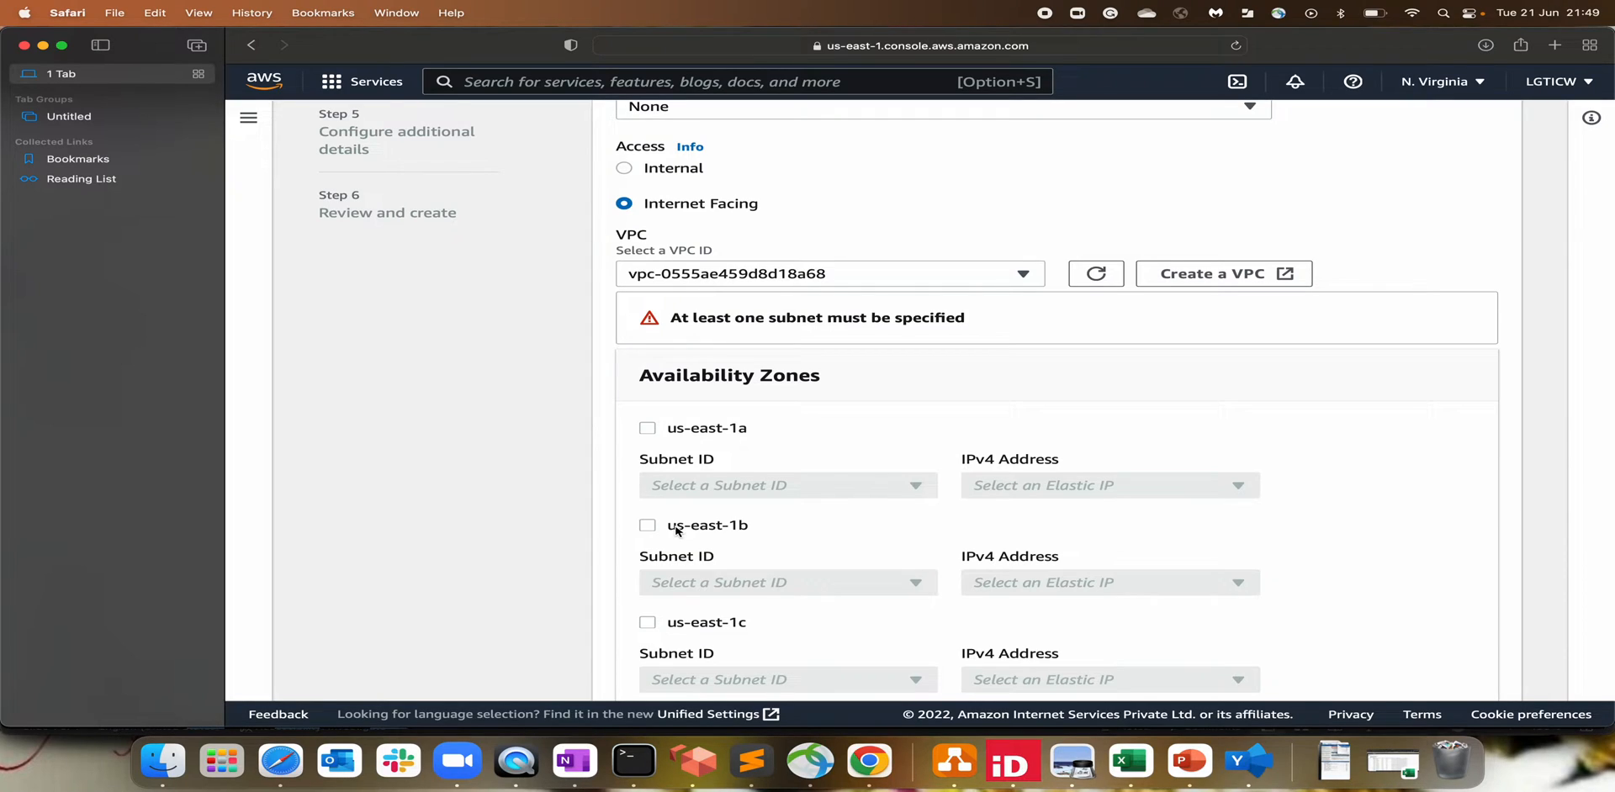
left_click(647, 429)
left_click(836, 491)
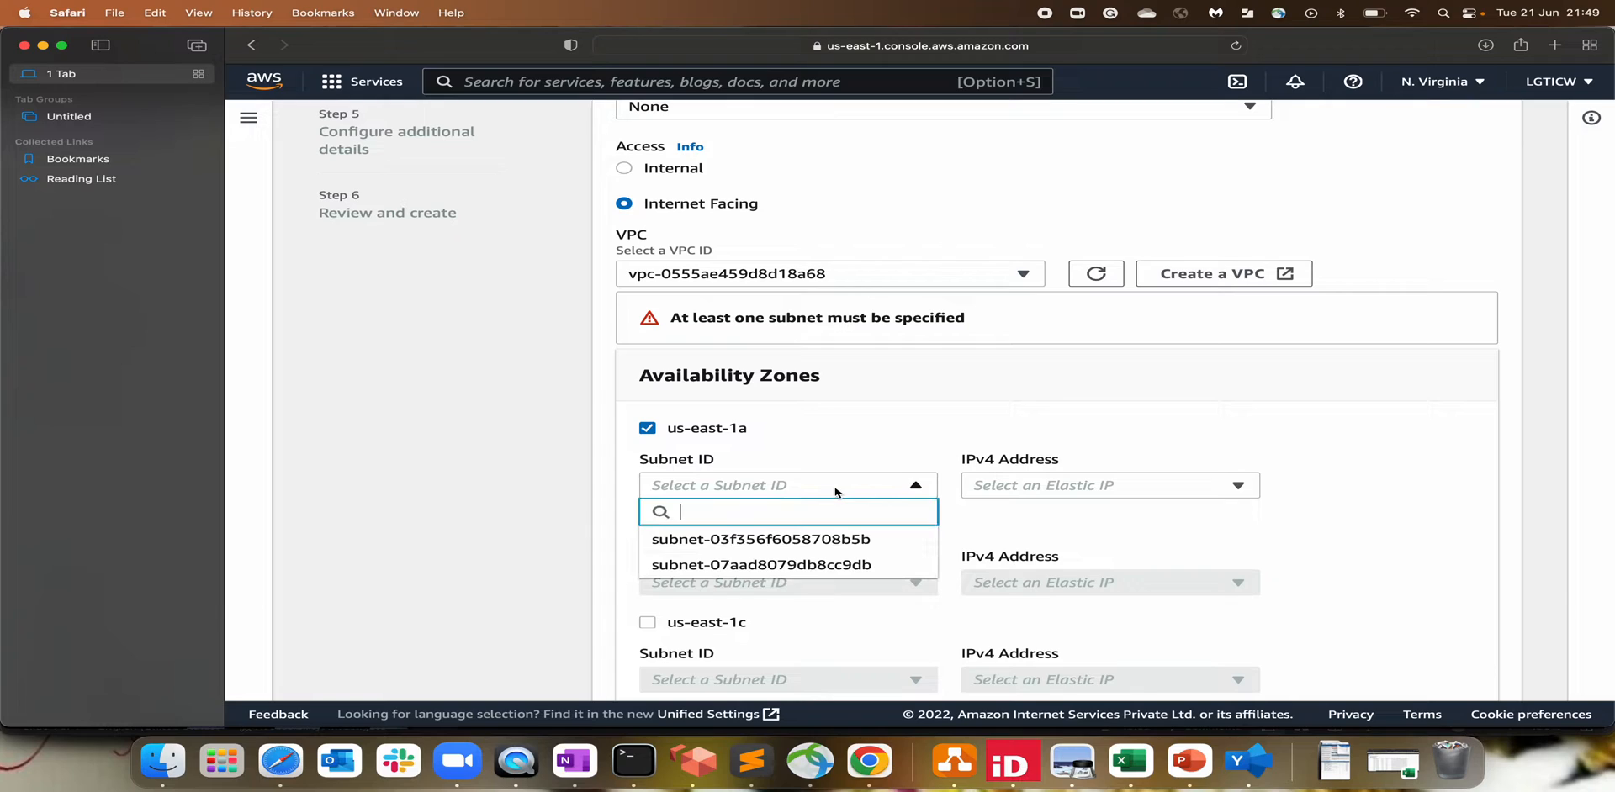
left_click(835, 568)
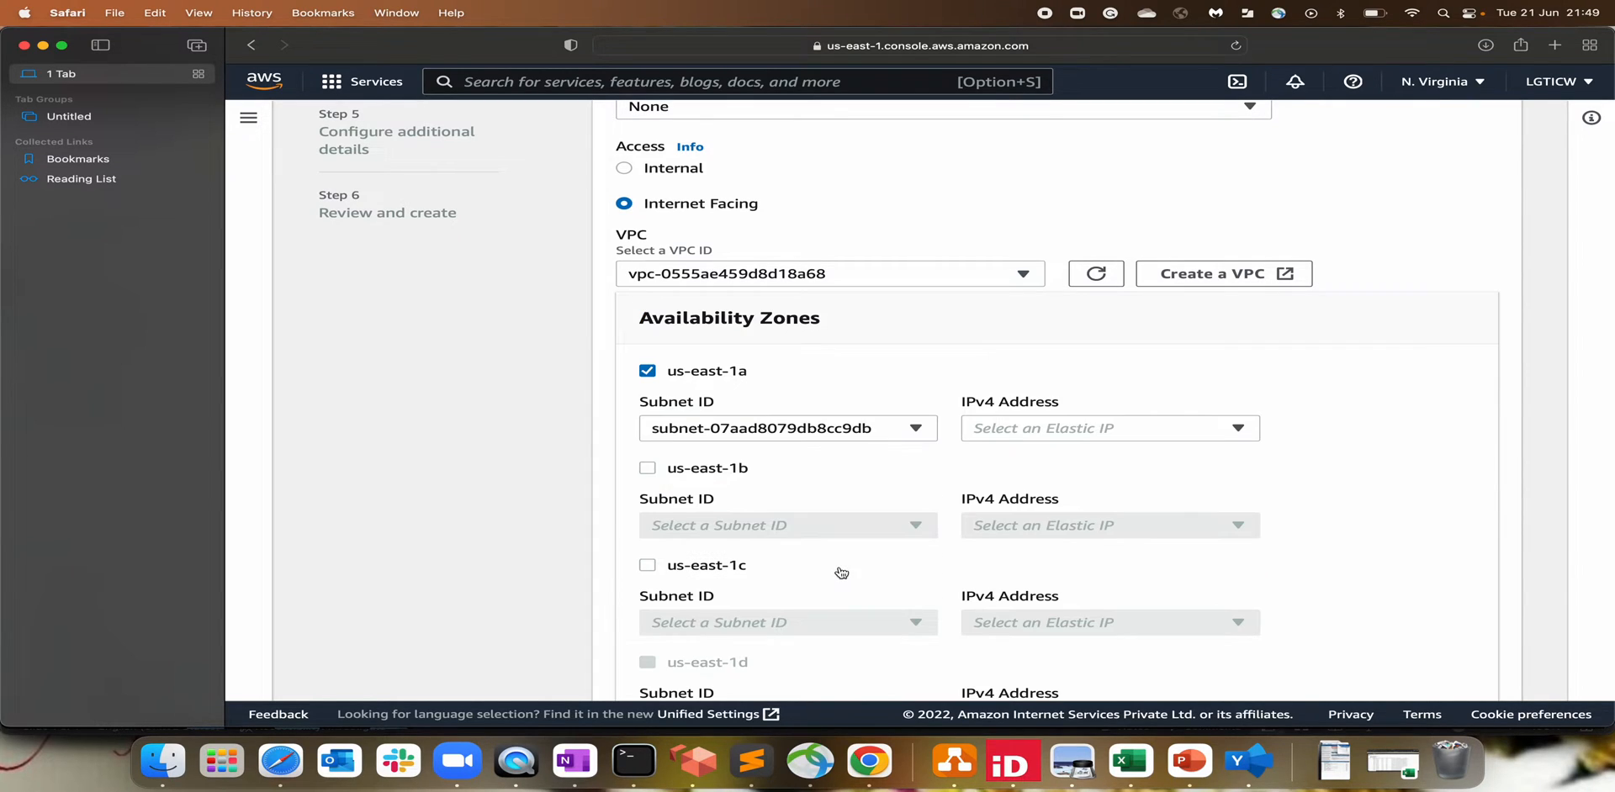
left_click(1035, 431)
left_click(1056, 501)
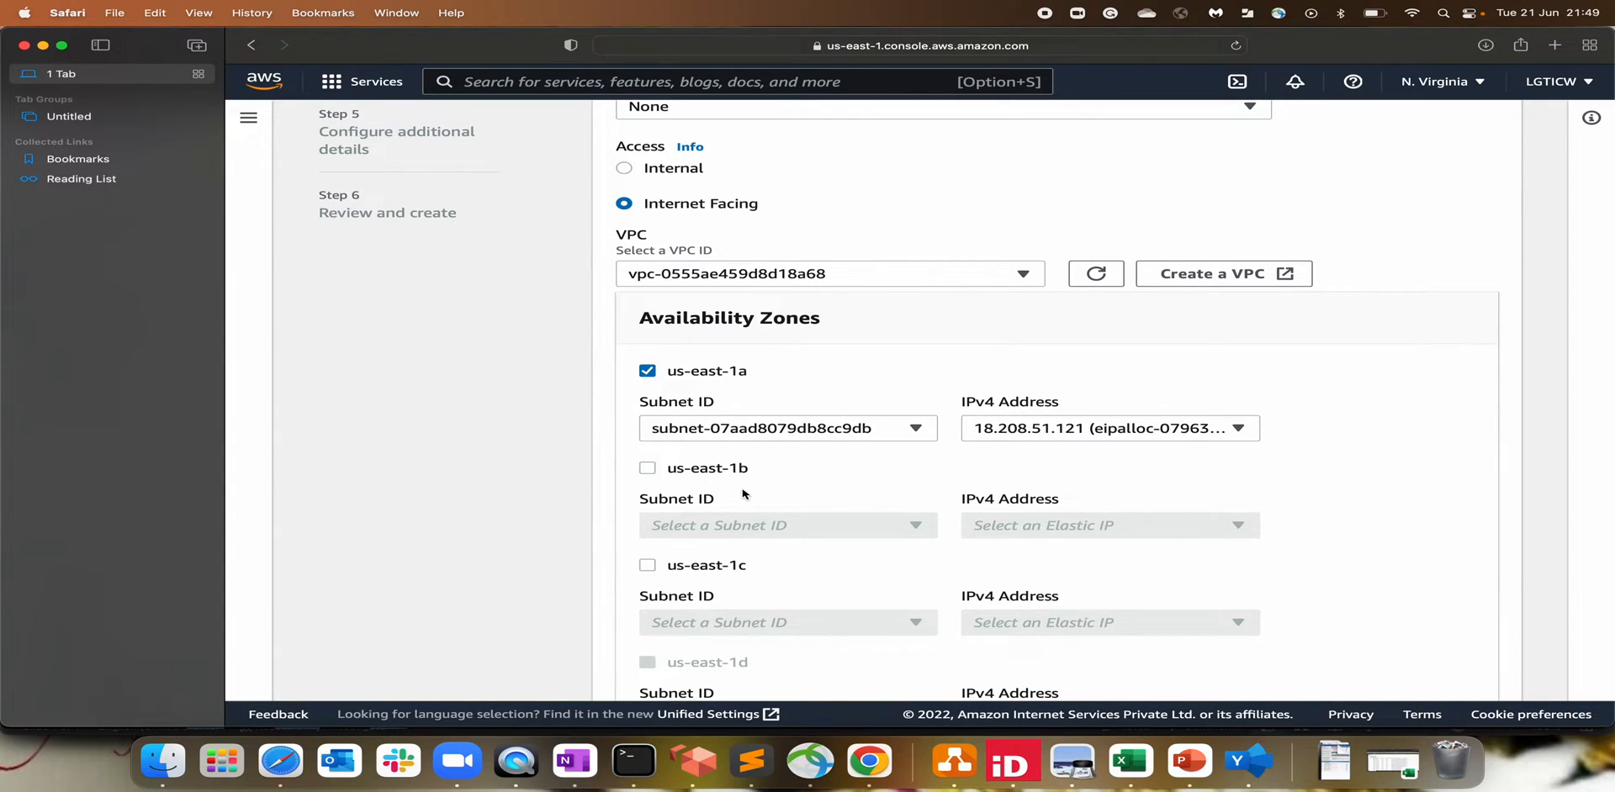
Step: Try the us-east-1b and us-east-1c zones, then leave both disabled
left_click(649, 469)
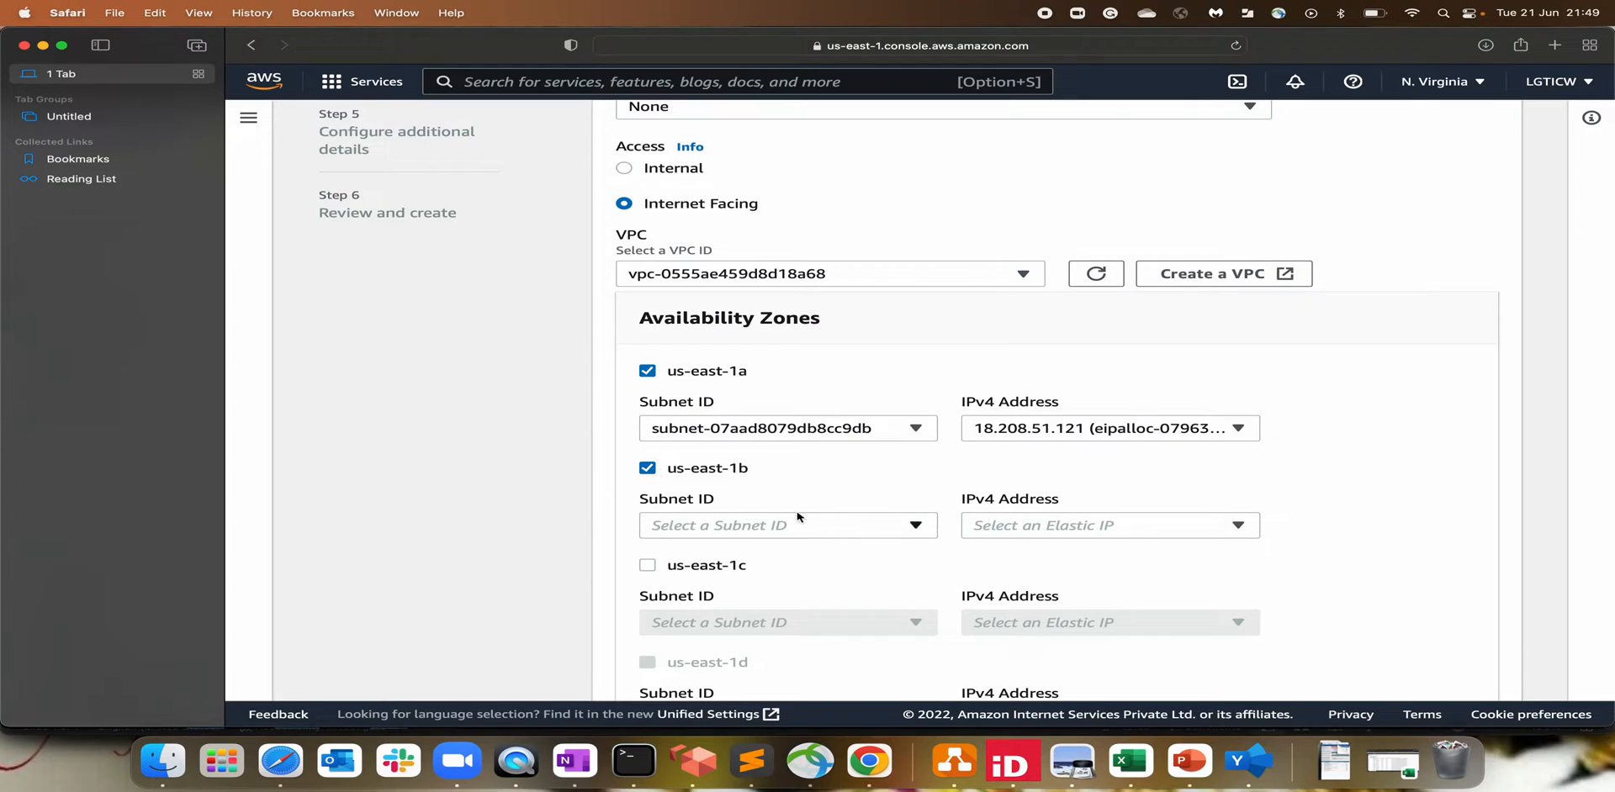
left_click(637, 469)
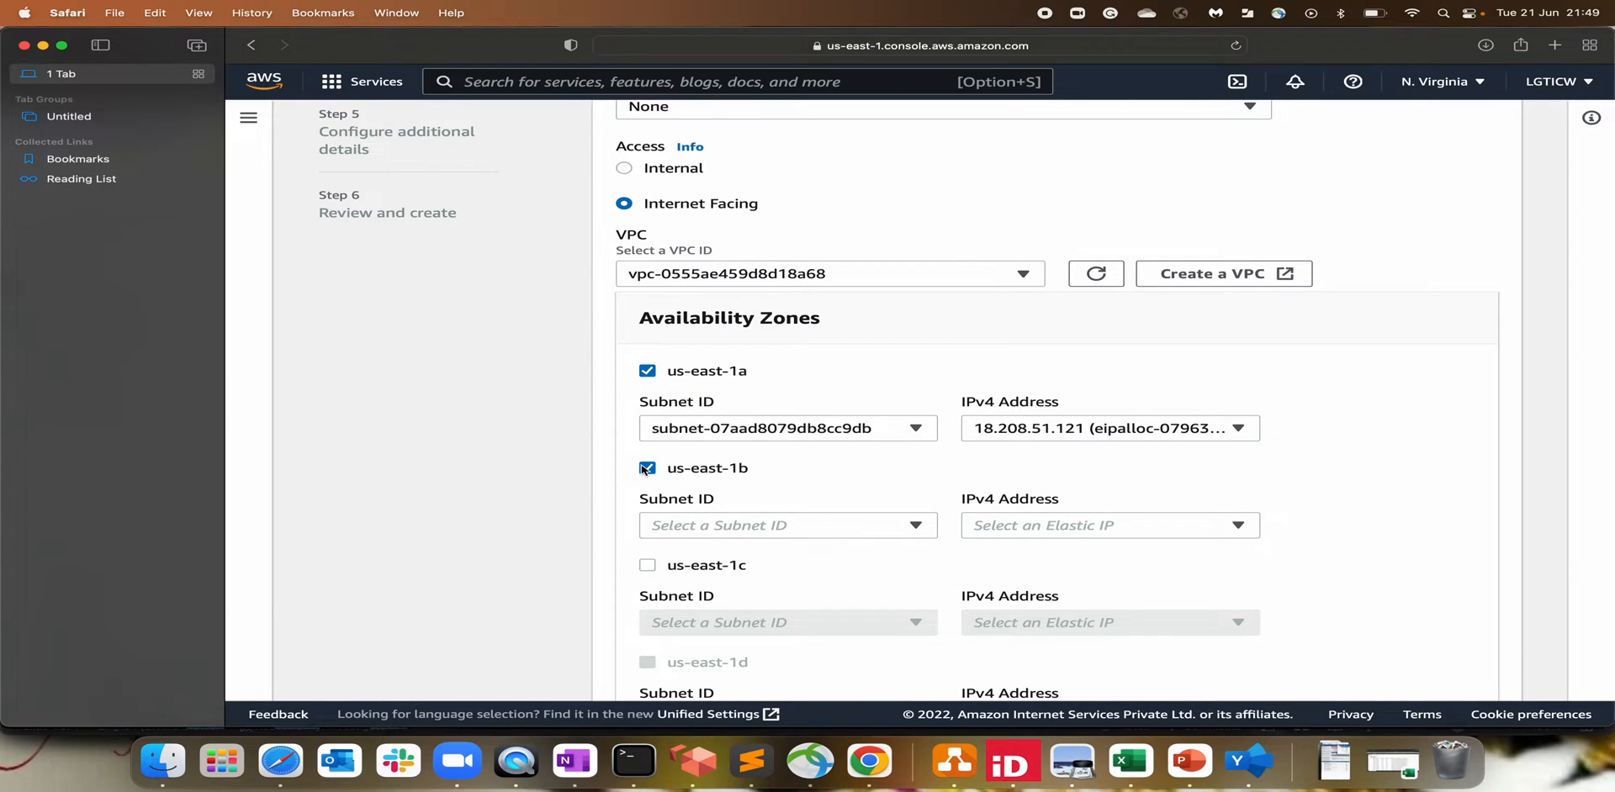
left_click(646, 567)
left_click(732, 623)
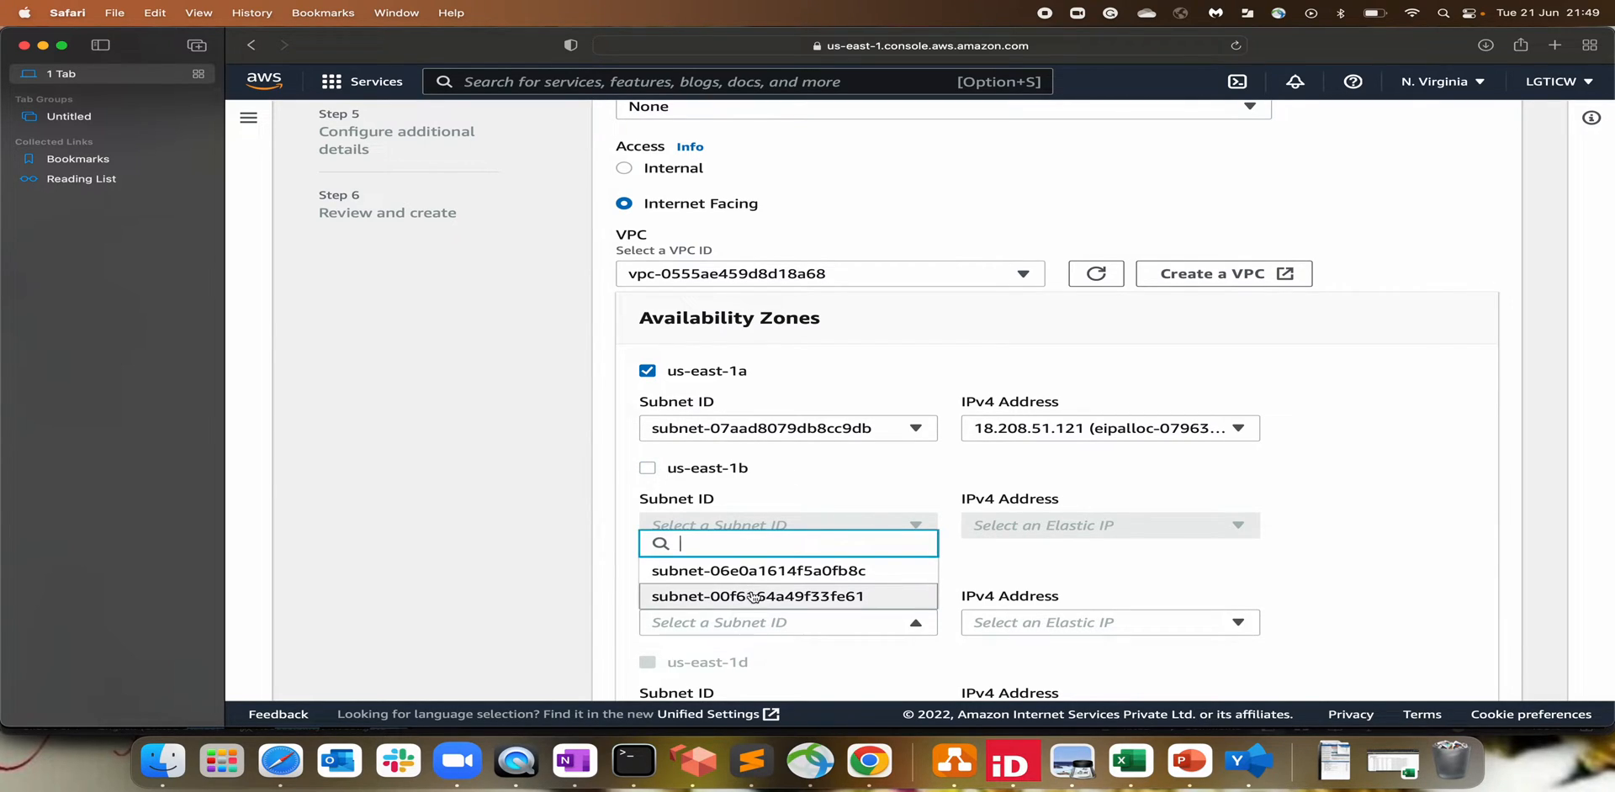
left_click(1383, 488)
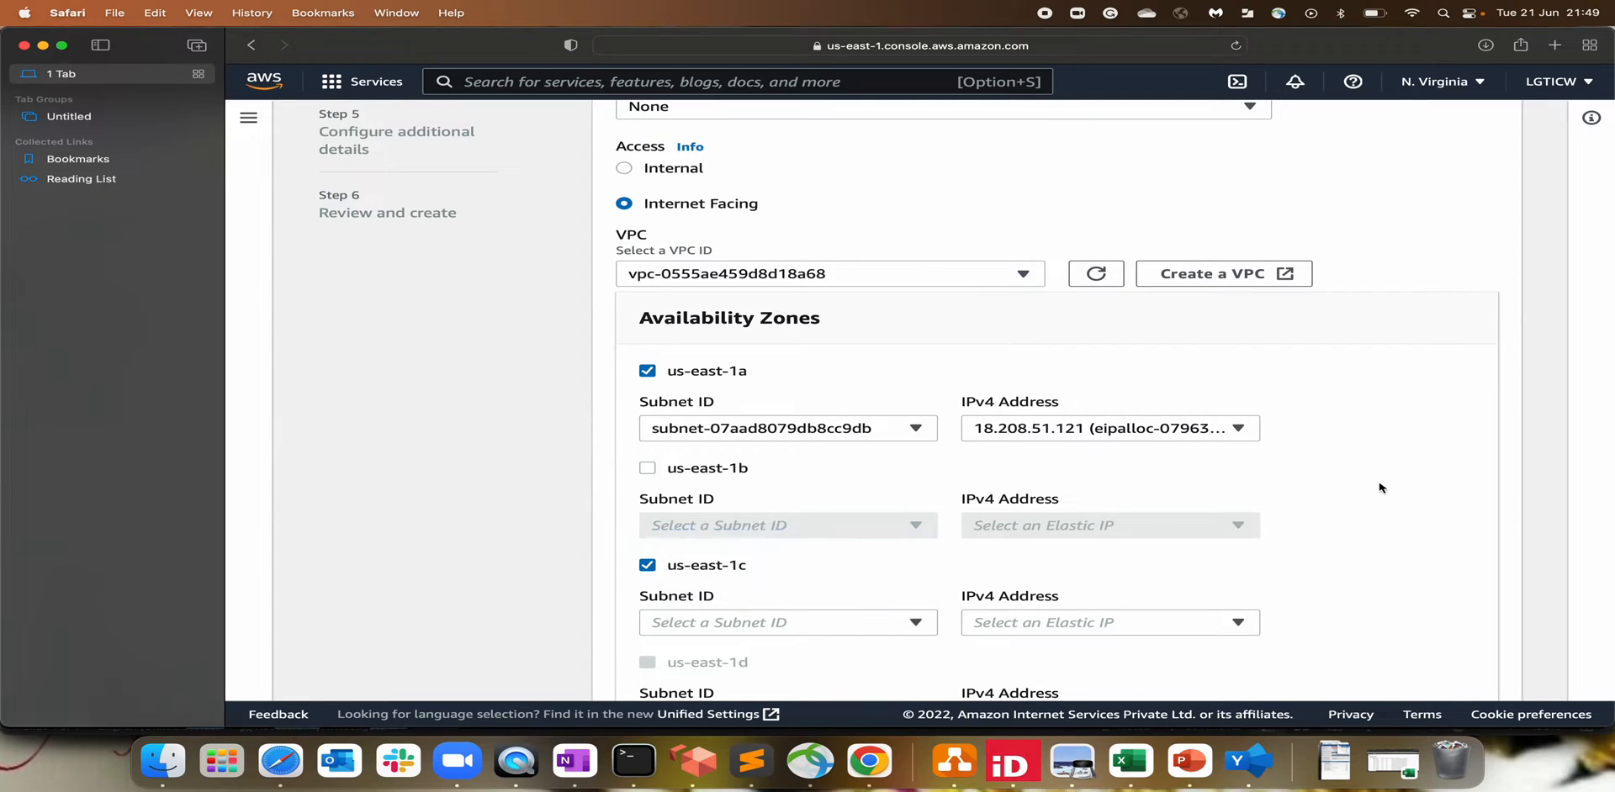
left_click(646, 566)
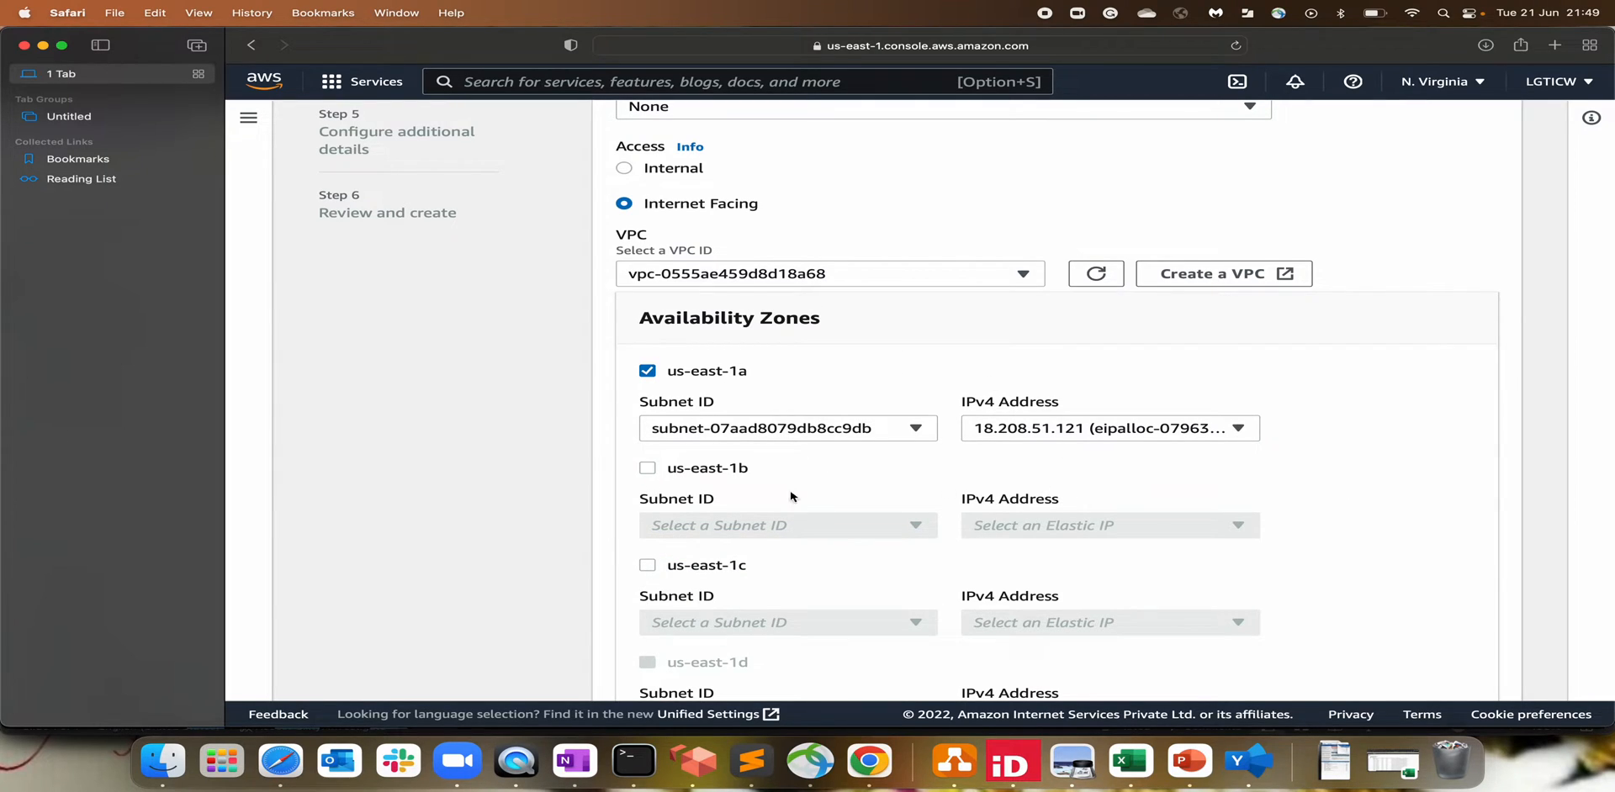
Step: Open the VPC console in a new tab and go to its Subnets list
left_click(557, 79)
type("VPC")
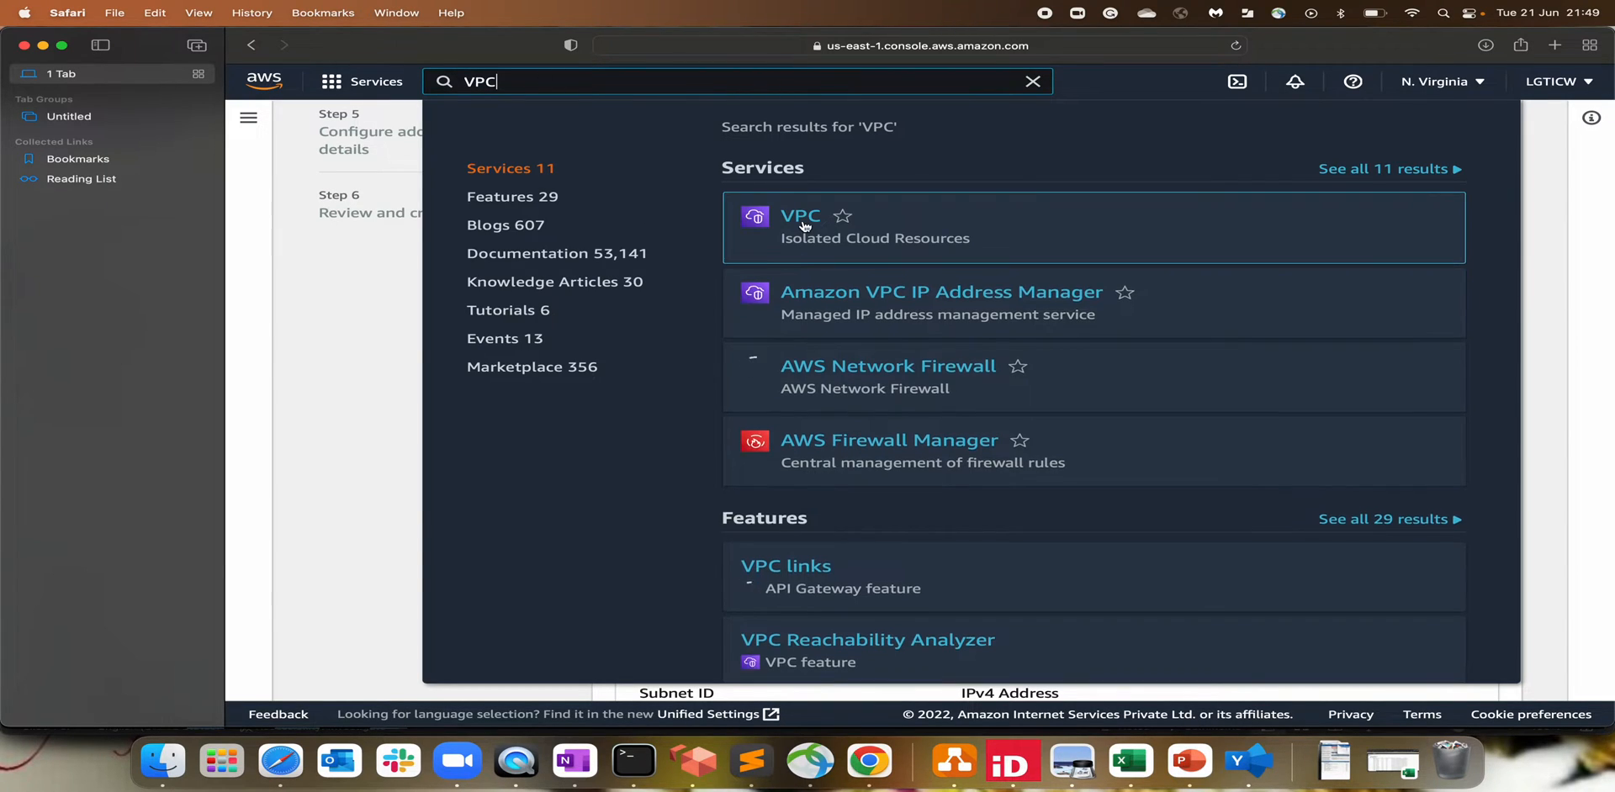
right_click(804, 224)
left_click(845, 230)
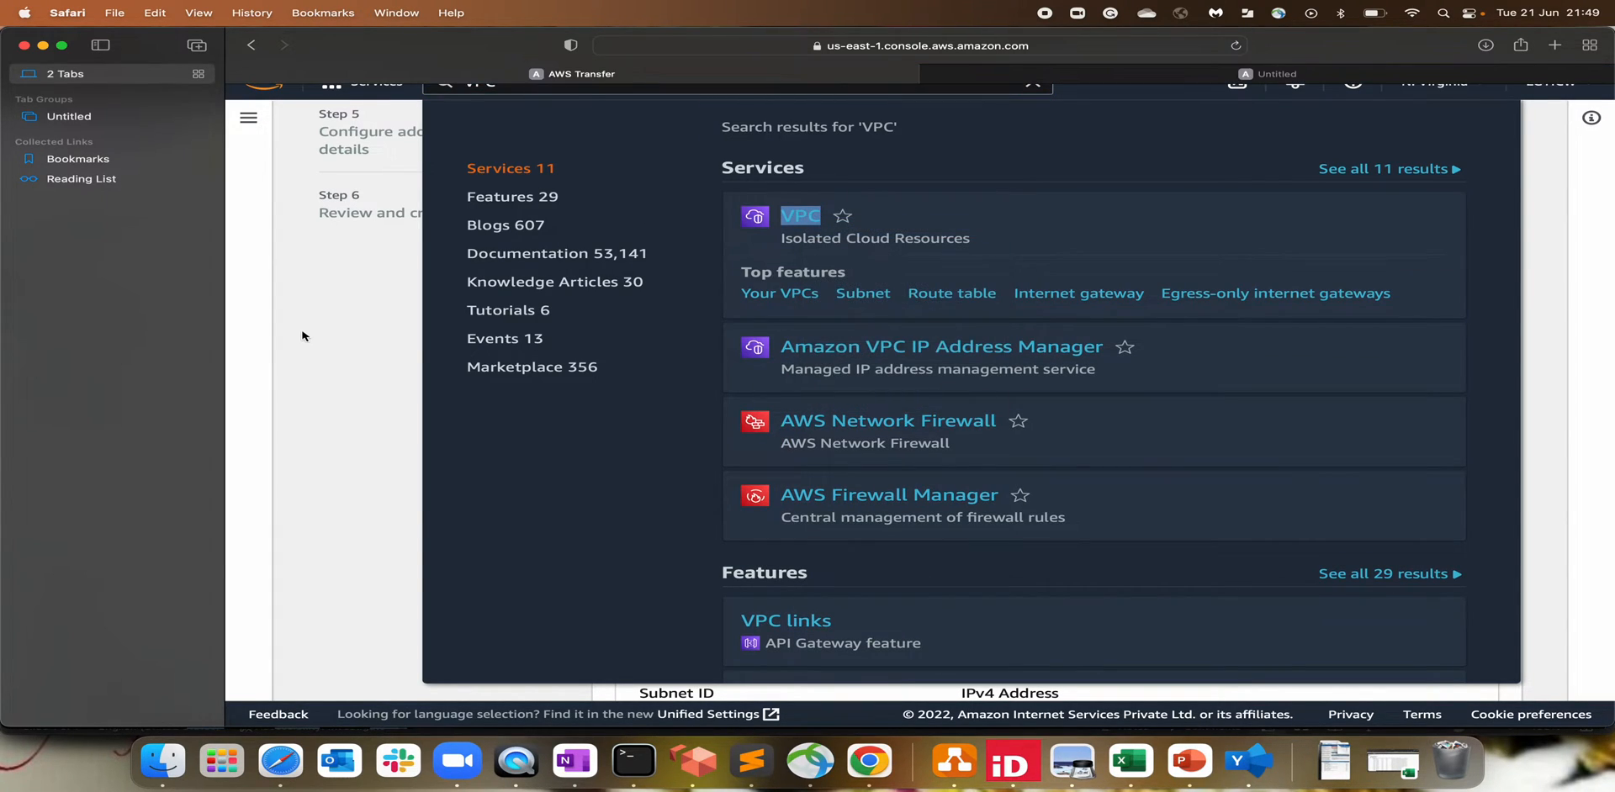
left_click(308, 335)
key("ctrl+Tab")
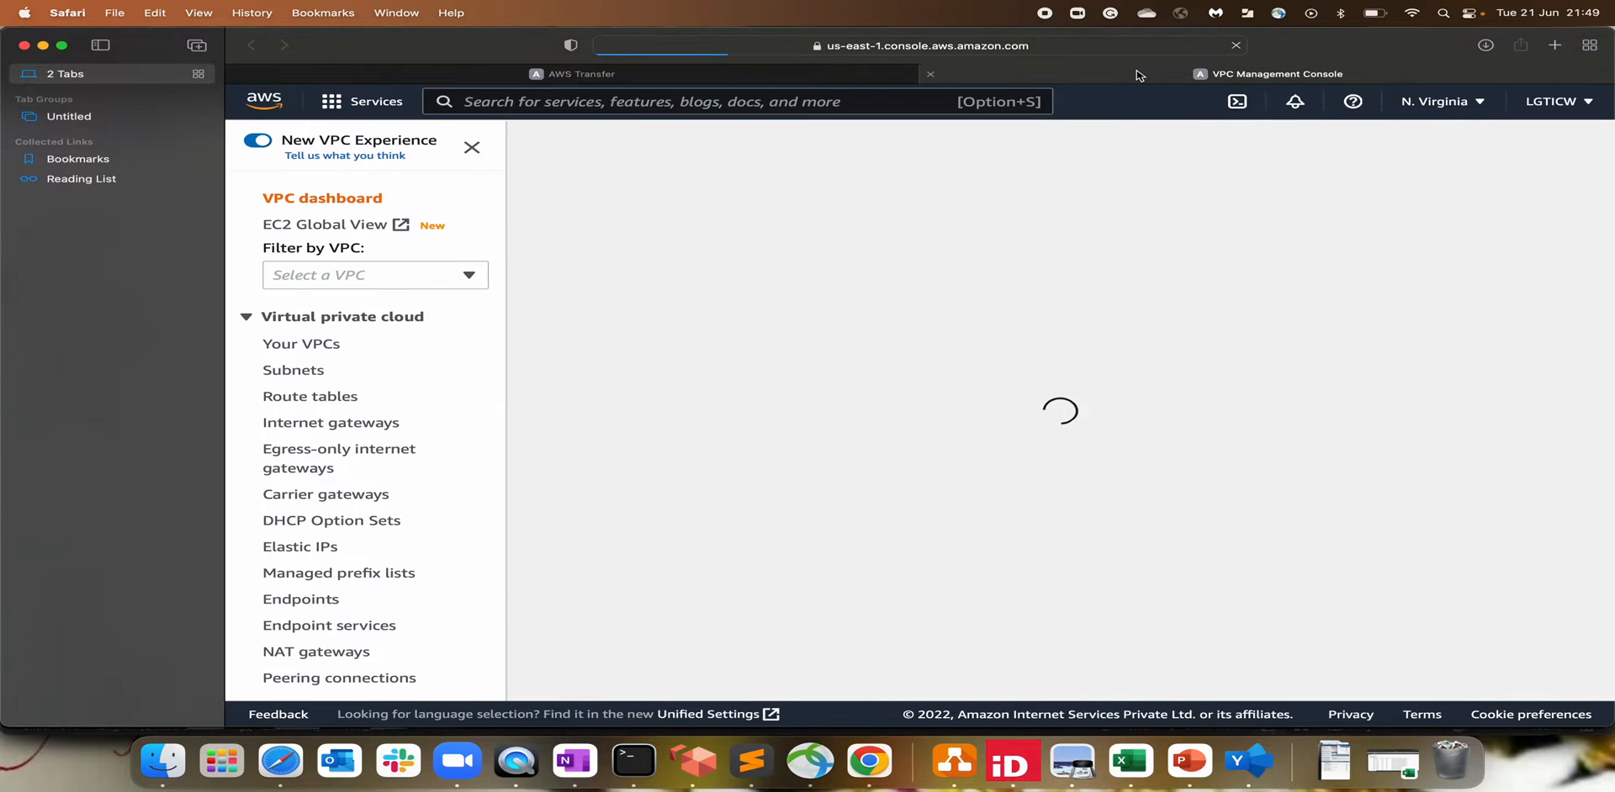
left_click(290, 370)
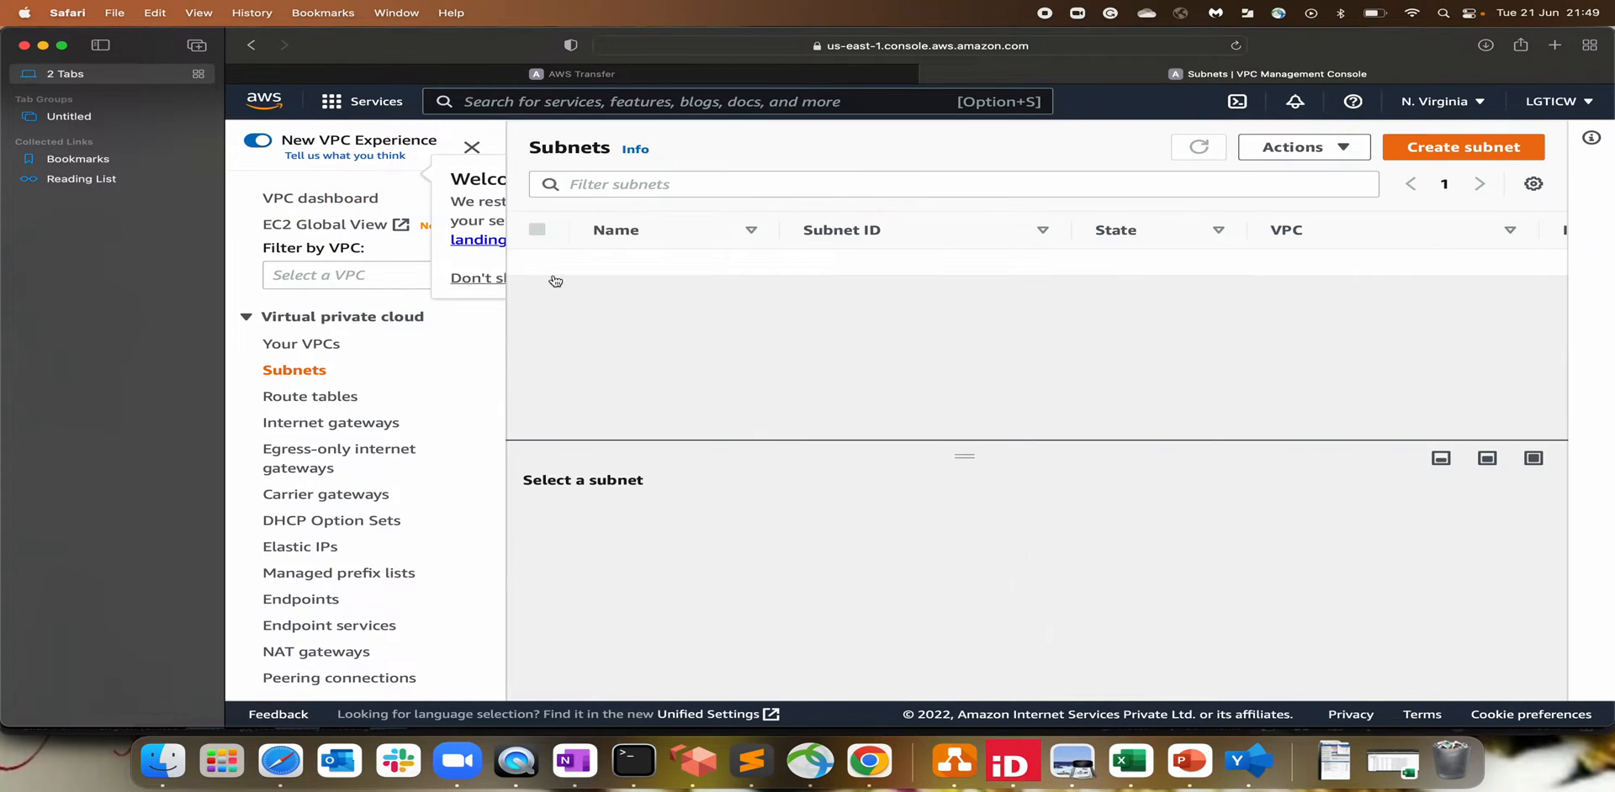
Step: Copy myVPC's ID and filter Subnets to those in vpc-0555ae459d8d18a68
key("ctrl+Tab")
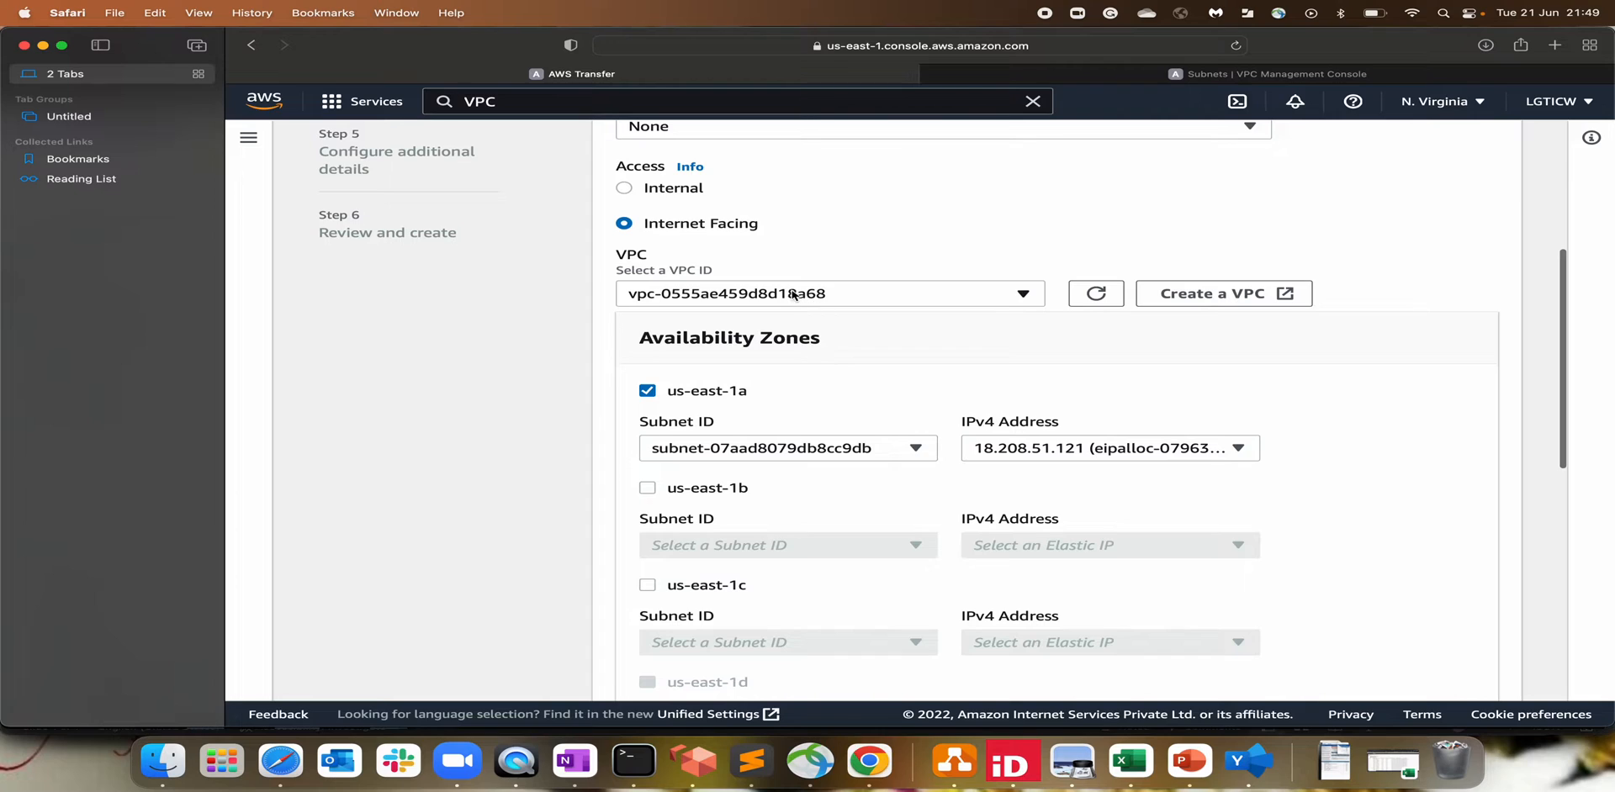
key("ctrl+Tab")
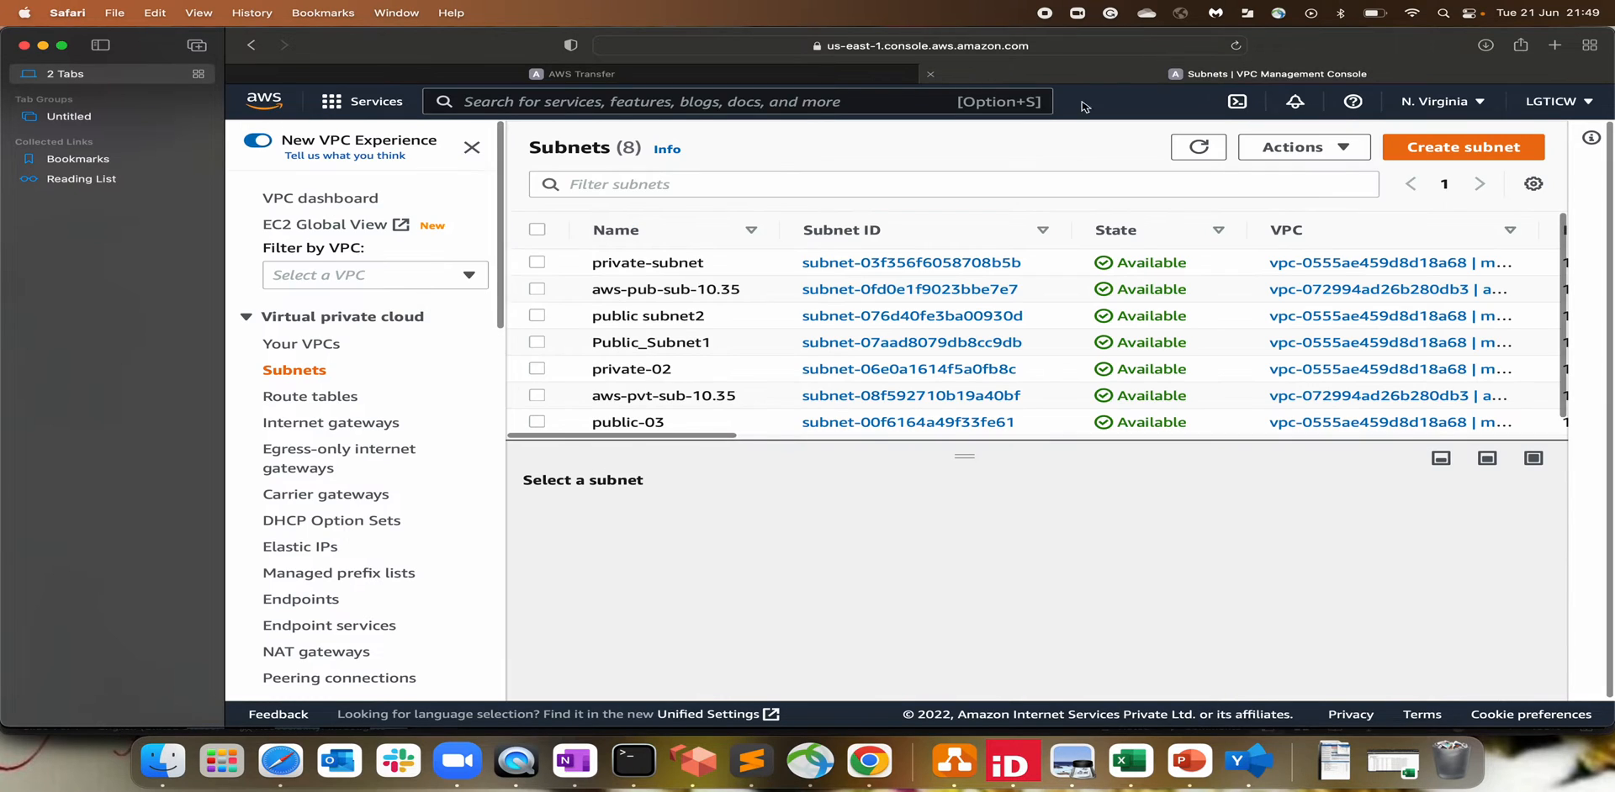
left_click(303, 345)
left_click_drag(1153, 291, 940, 288)
key("super+c")
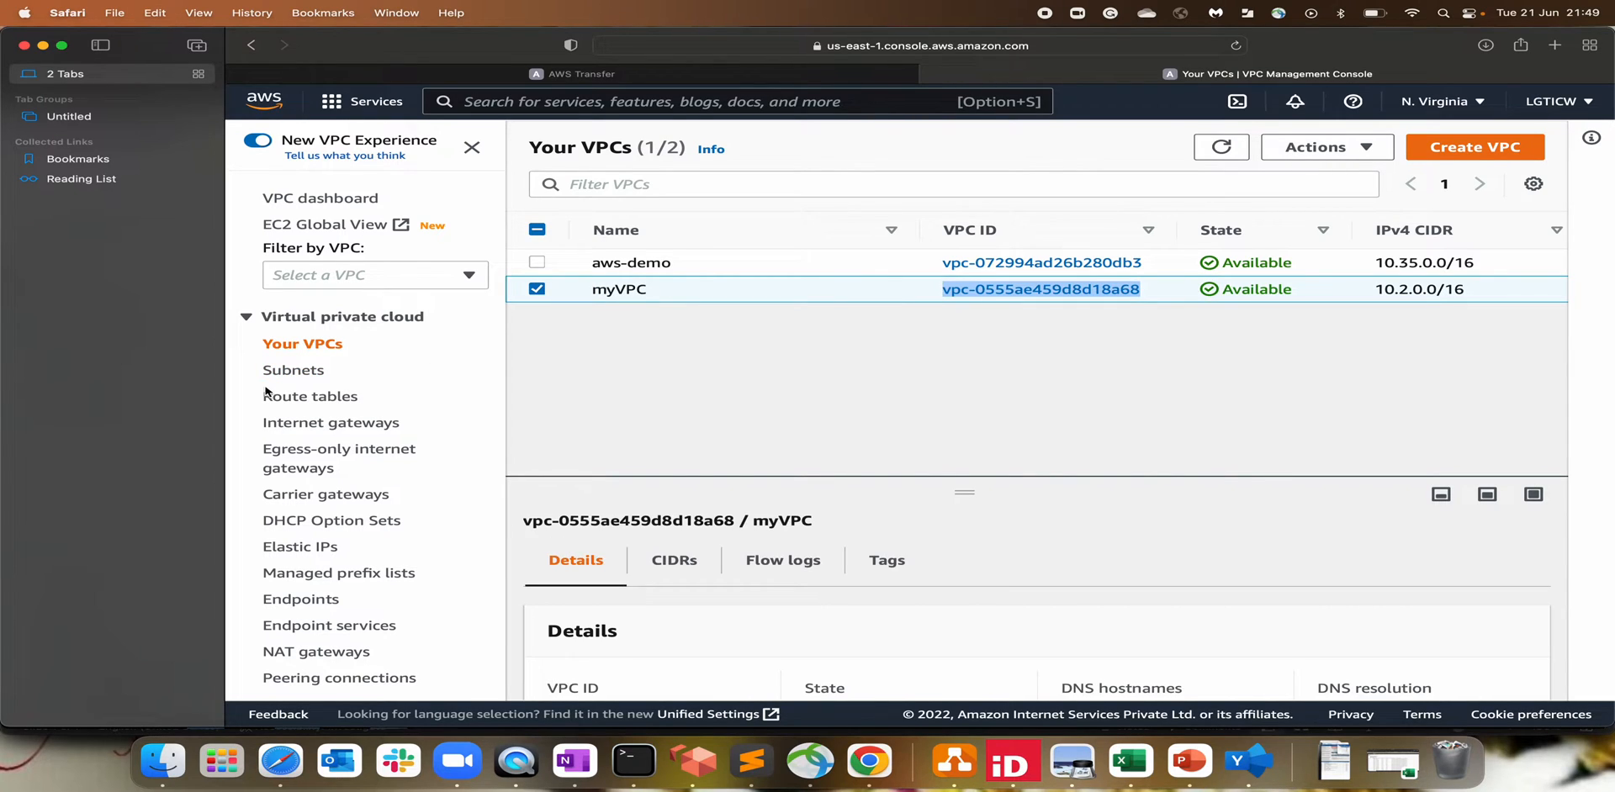
left_click(282, 372)
left_click(703, 184)
key("super+v")
key("Return")
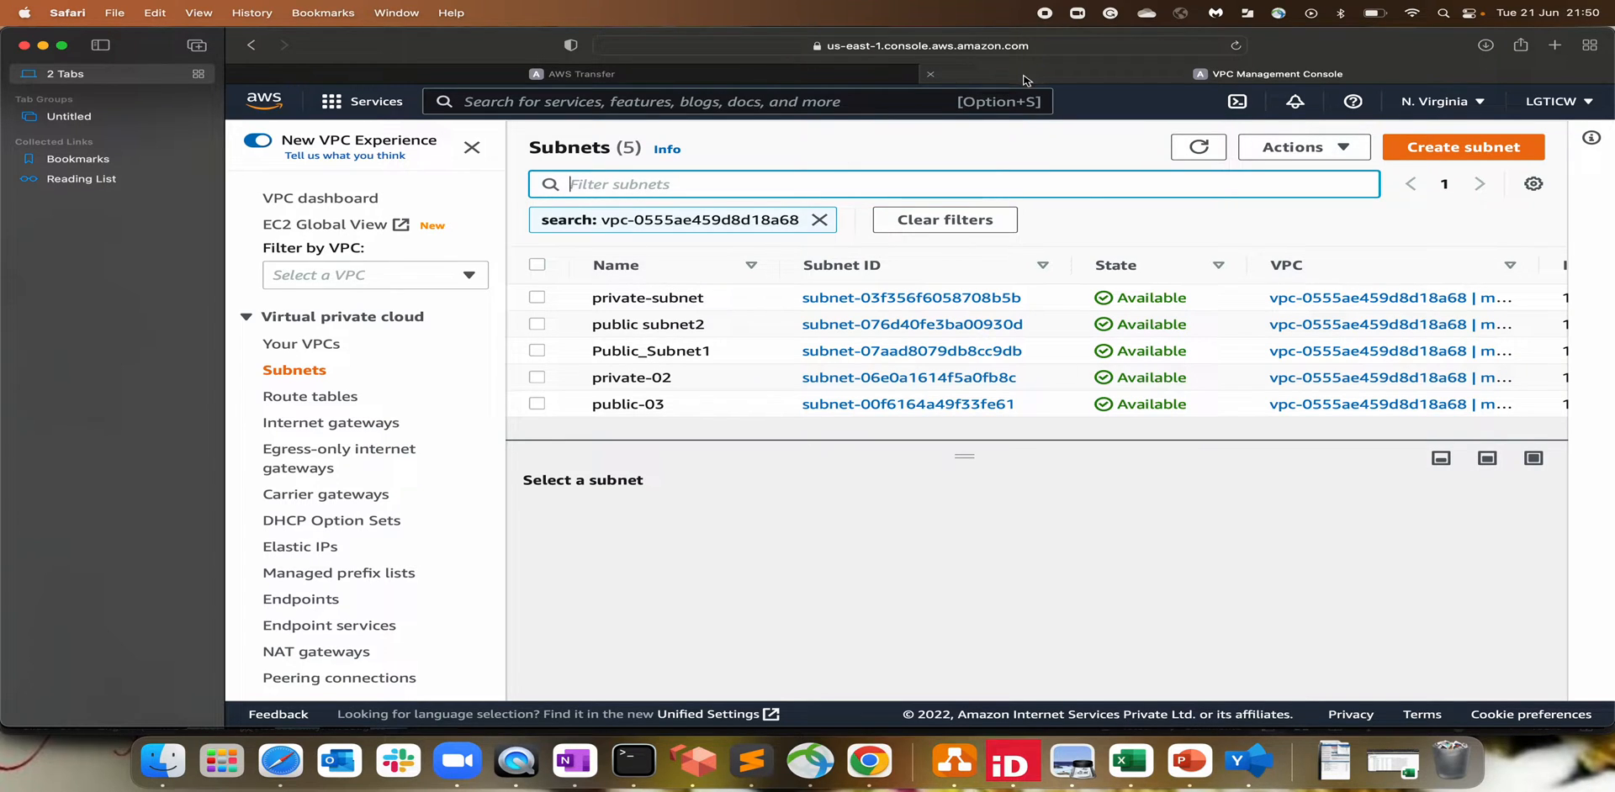
left_click(654, 72)
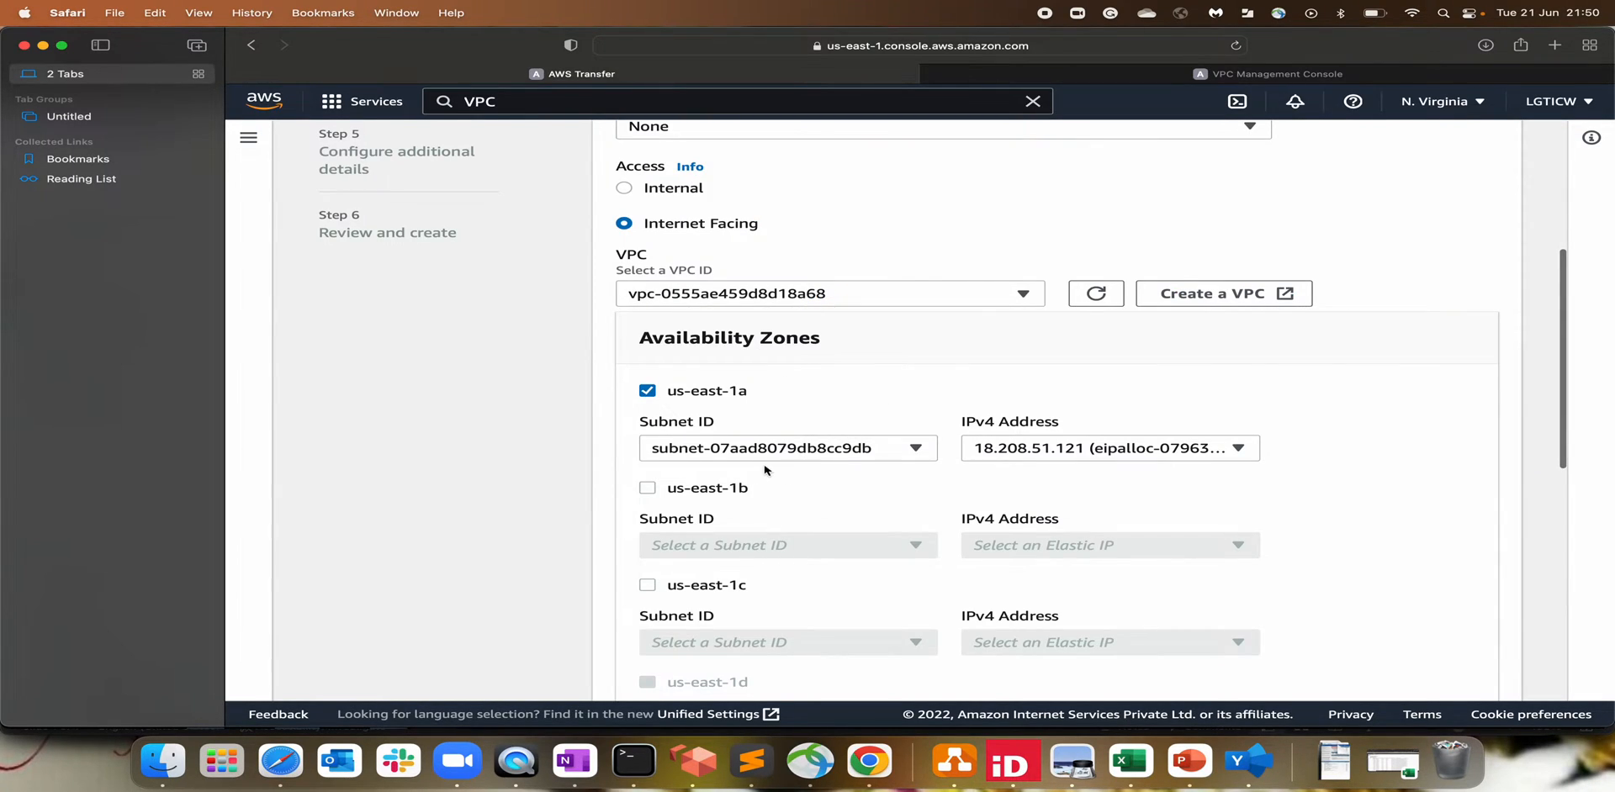
Step: Inspect the filtered subnets to identify public subnet2 and its availability zone
left_click(1107, 78)
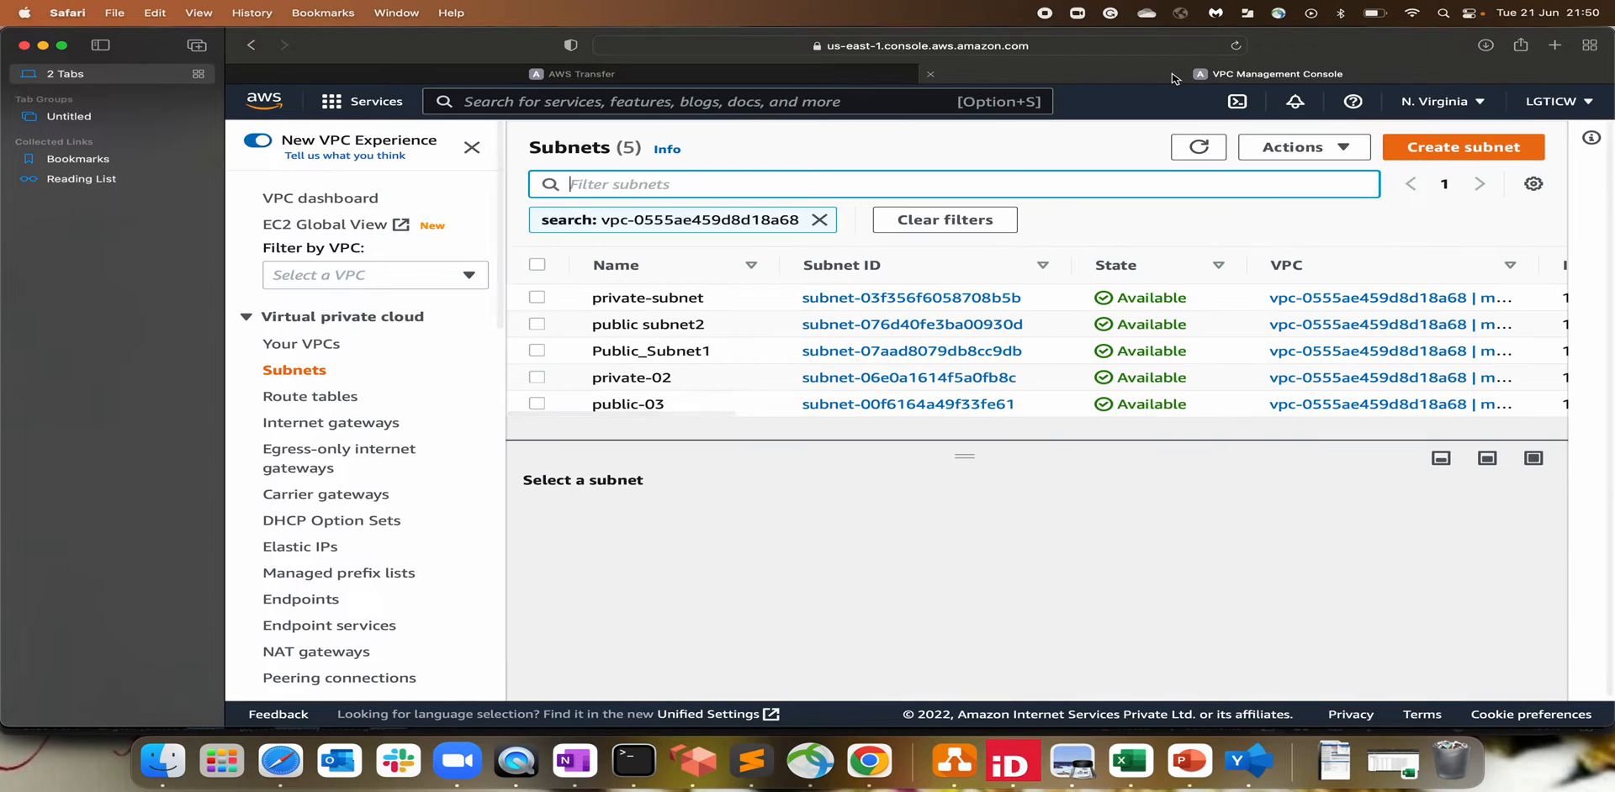
left_click_drag(1043, 351, 750, 358)
left_click(1041, 309)
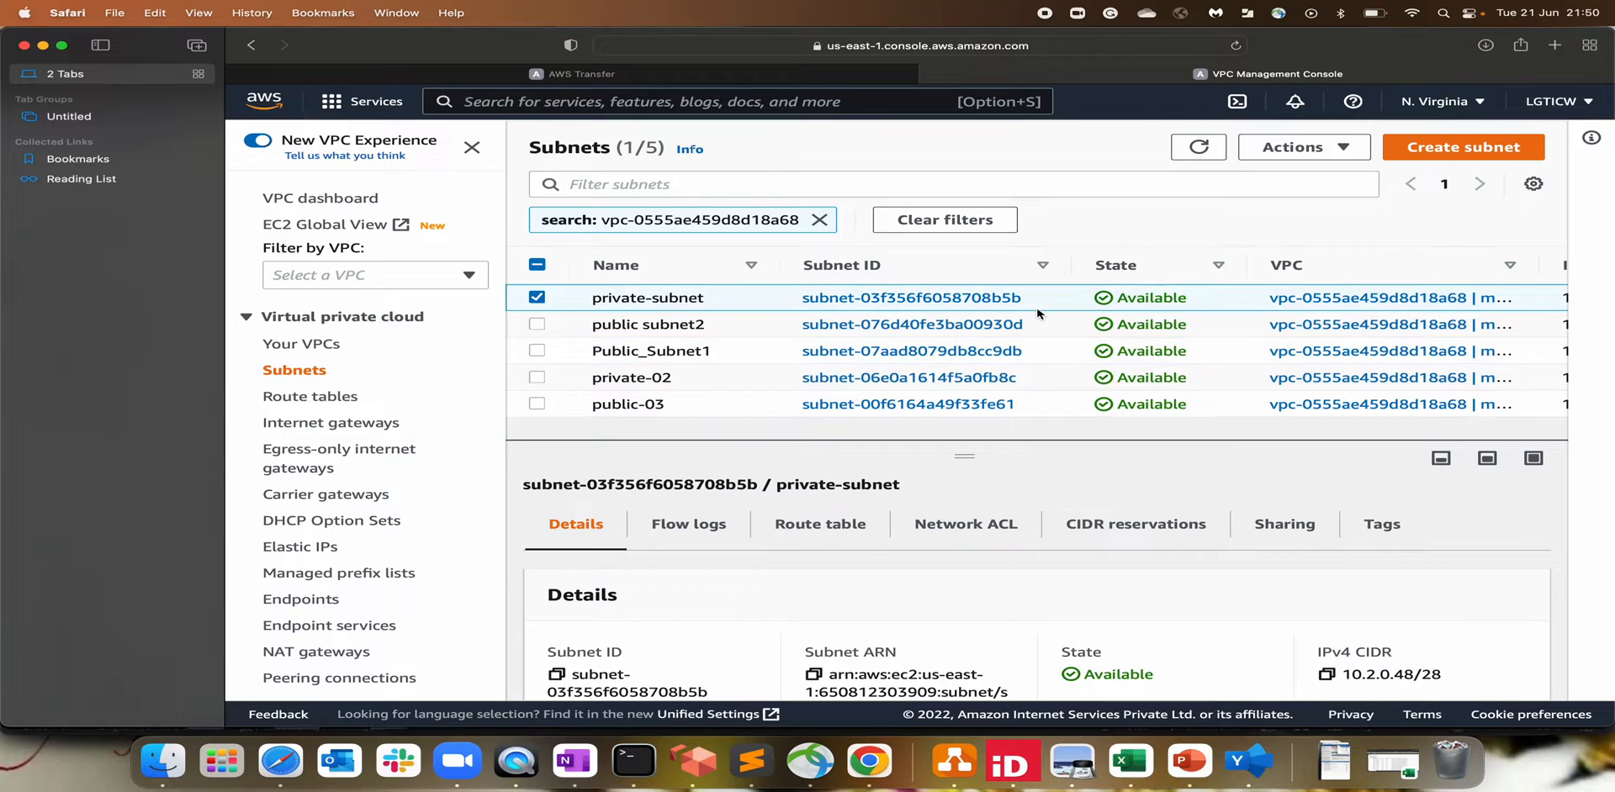
mouse_move(1043, 318)
left_mouse_down()
mouse_move(775, 323)
mouse_move(1019, 328)
left_mouse_up()
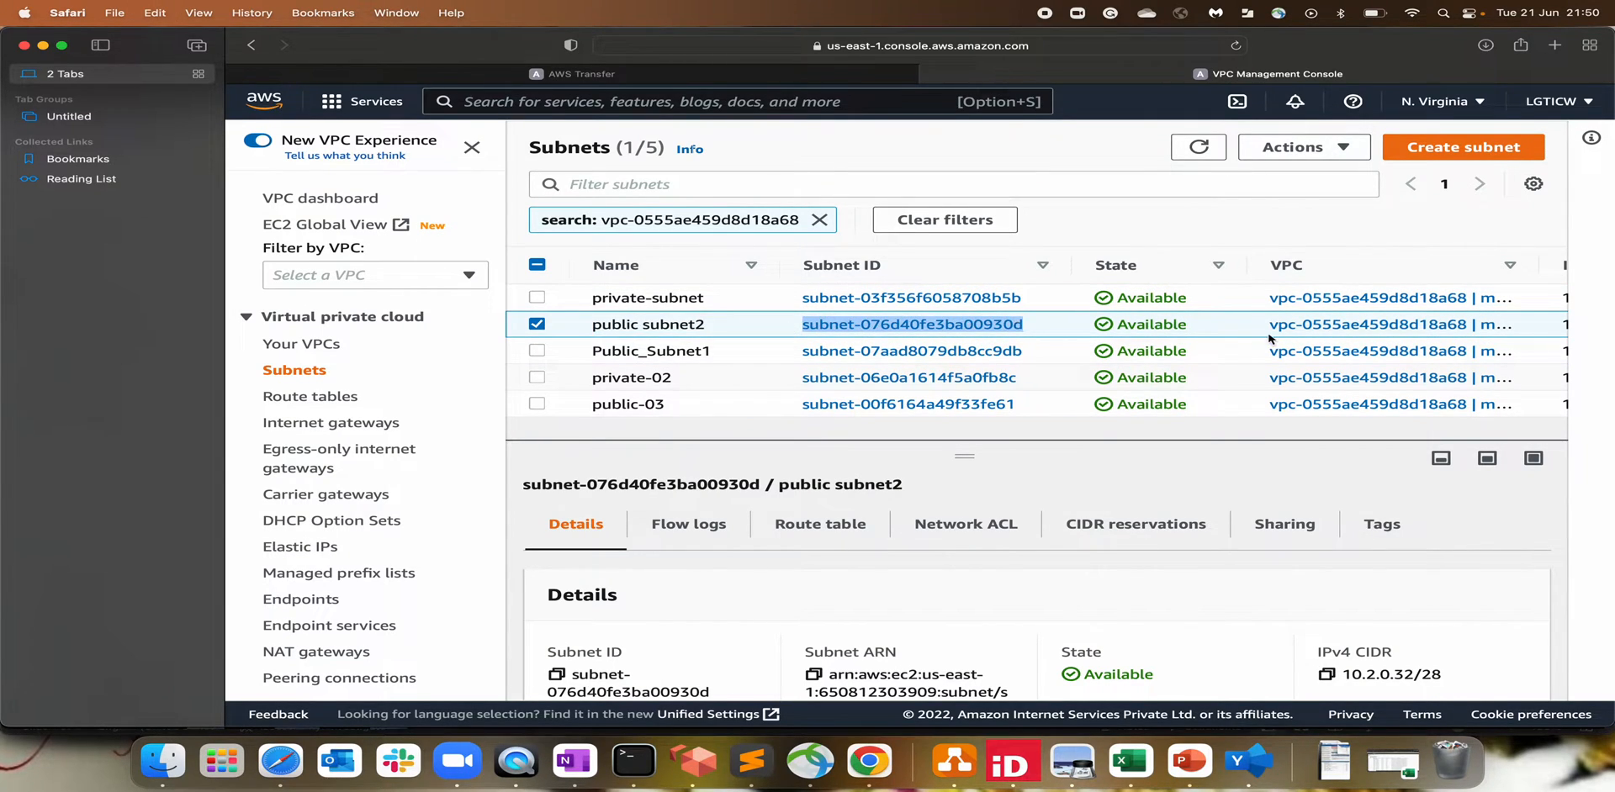
scroll(1268, 339, "right", 5)
scroll(1268, 339, "right", 10)
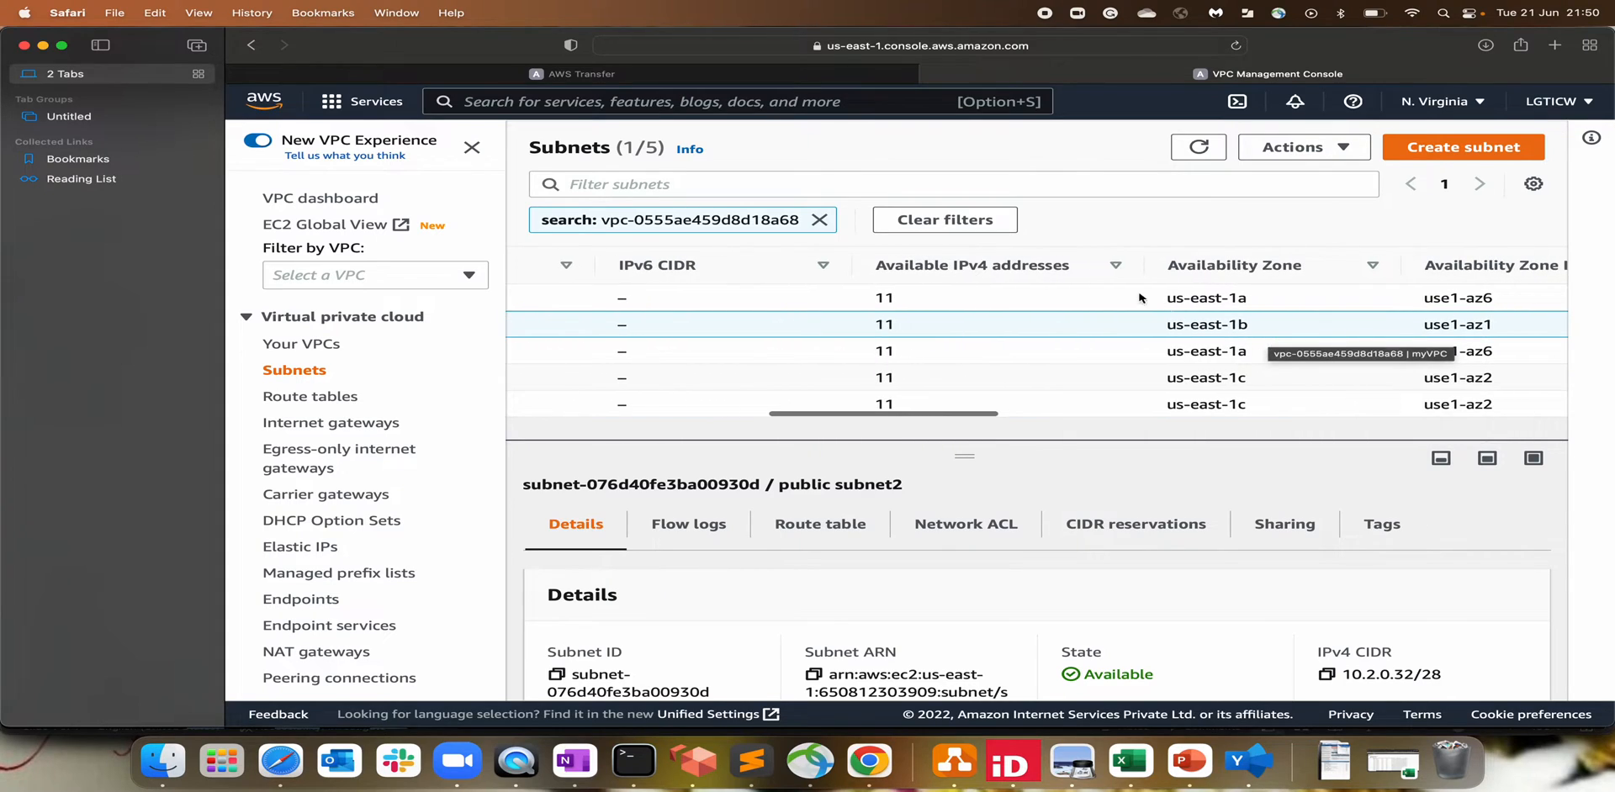
Step: Enable us-east-1b in the Transfer form and assign it subnet-076d40fe3ba00930d
left_click(686, 78)
scroll(752, 502, "down", 1)
left_click(646, 456)
left_click(773, 512)
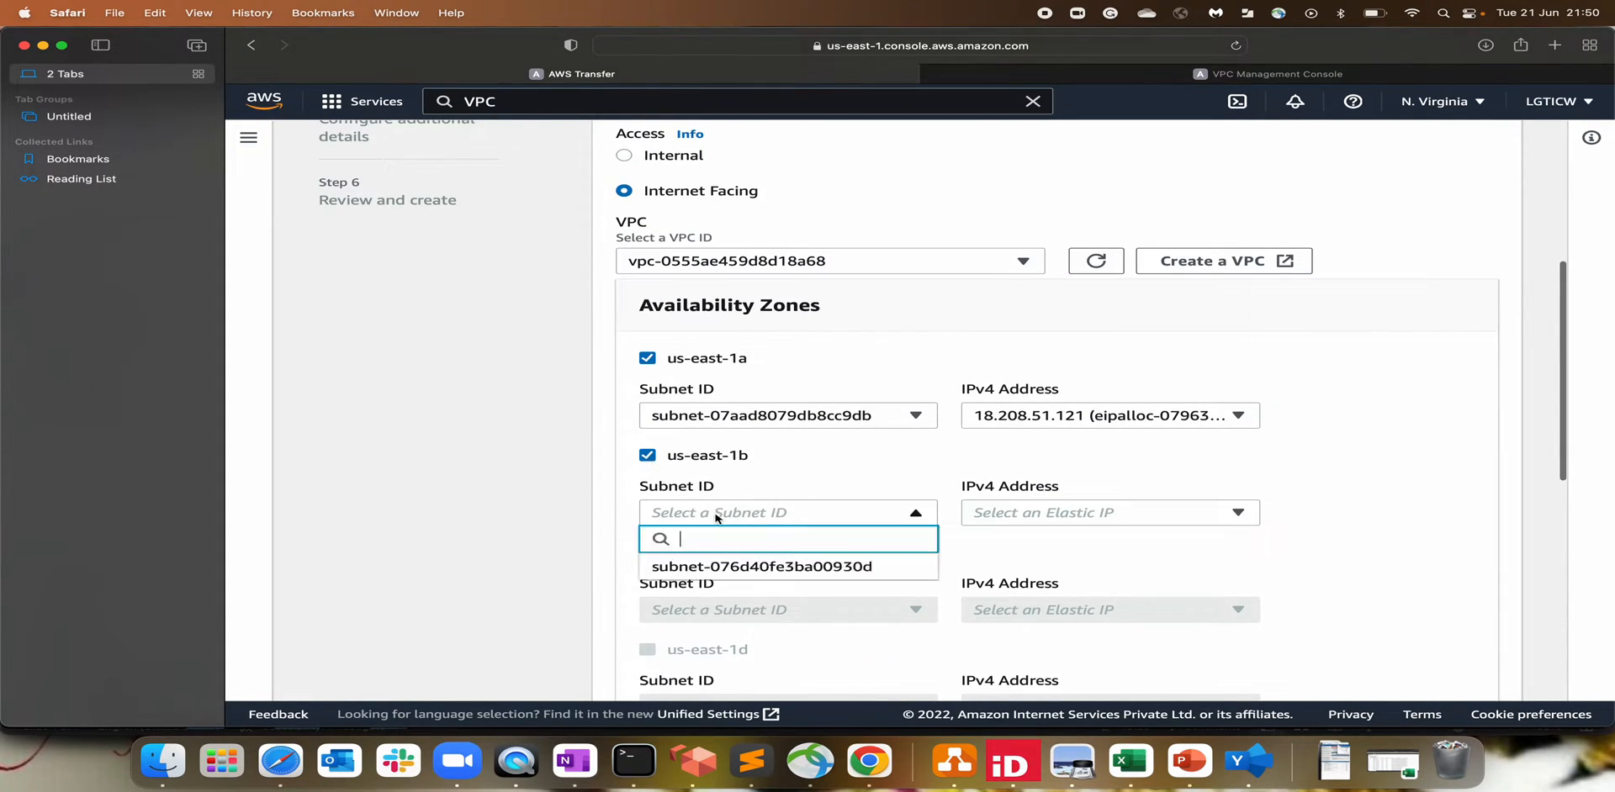
key("super+v")
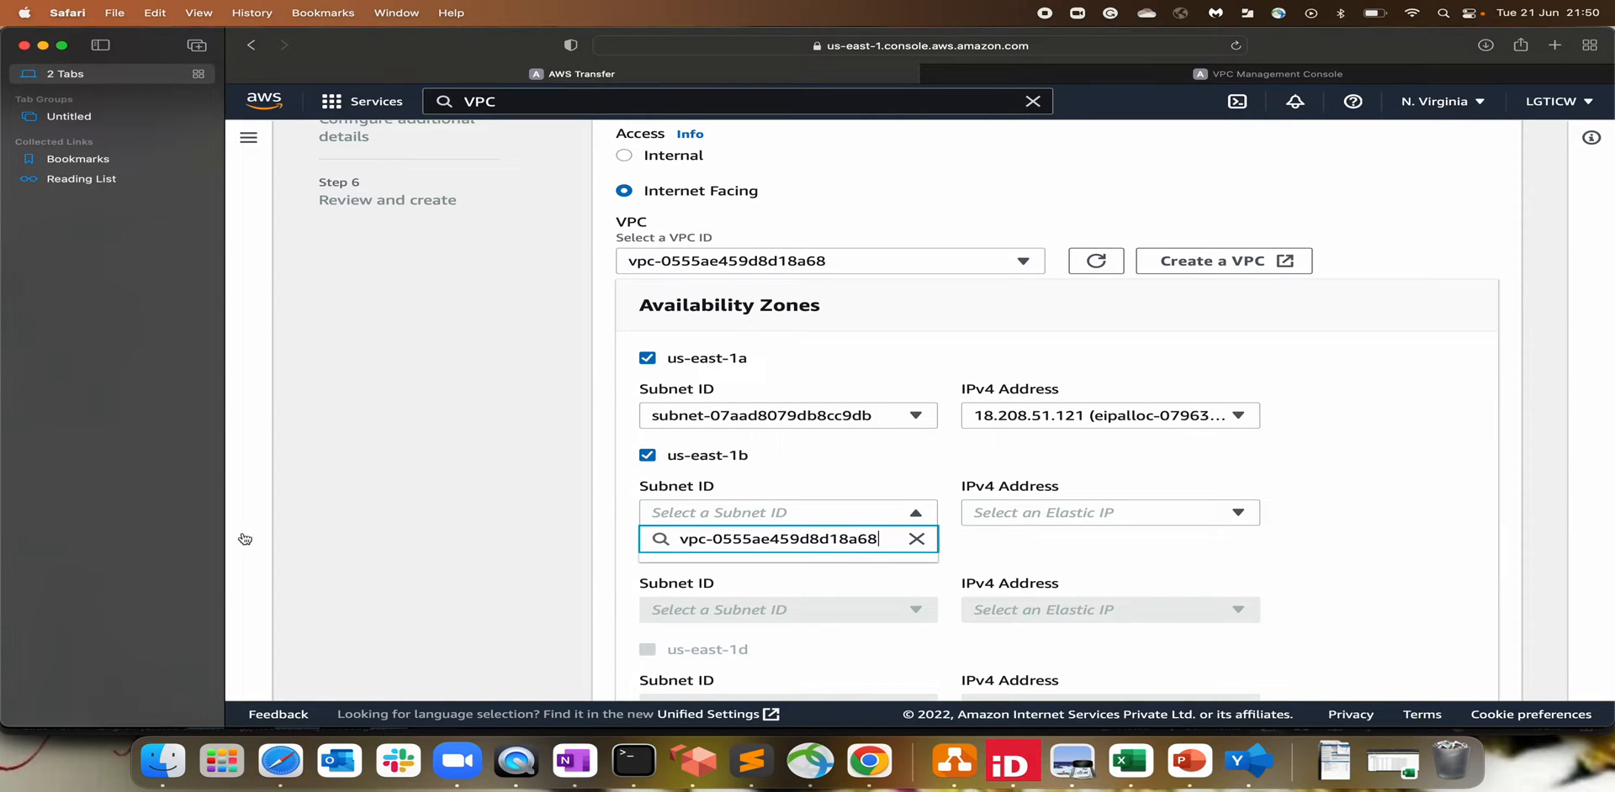
key("super+a")
key("BackSpace")
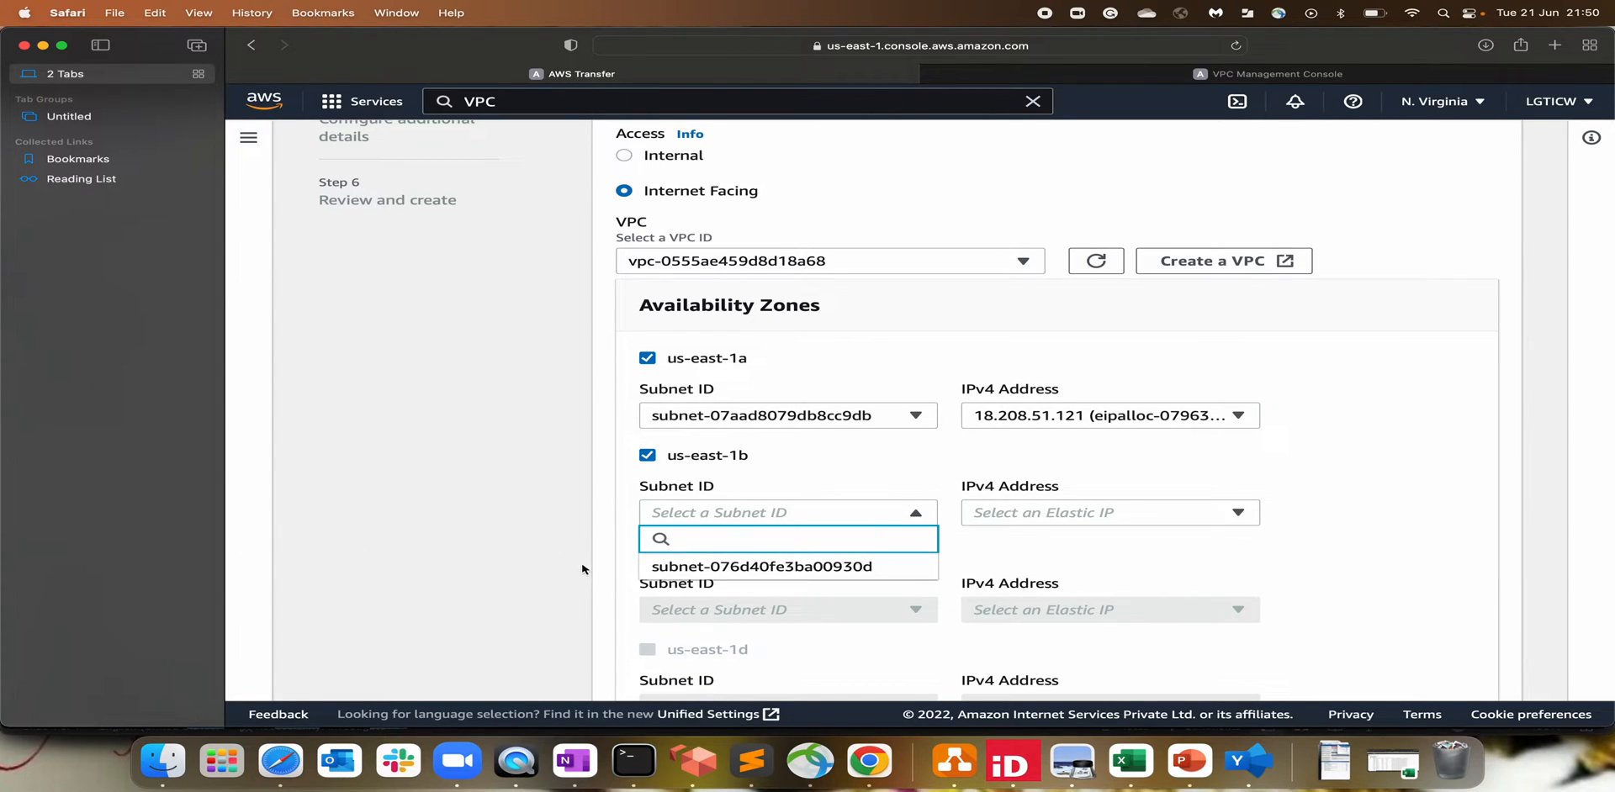
left_click(786, 566)
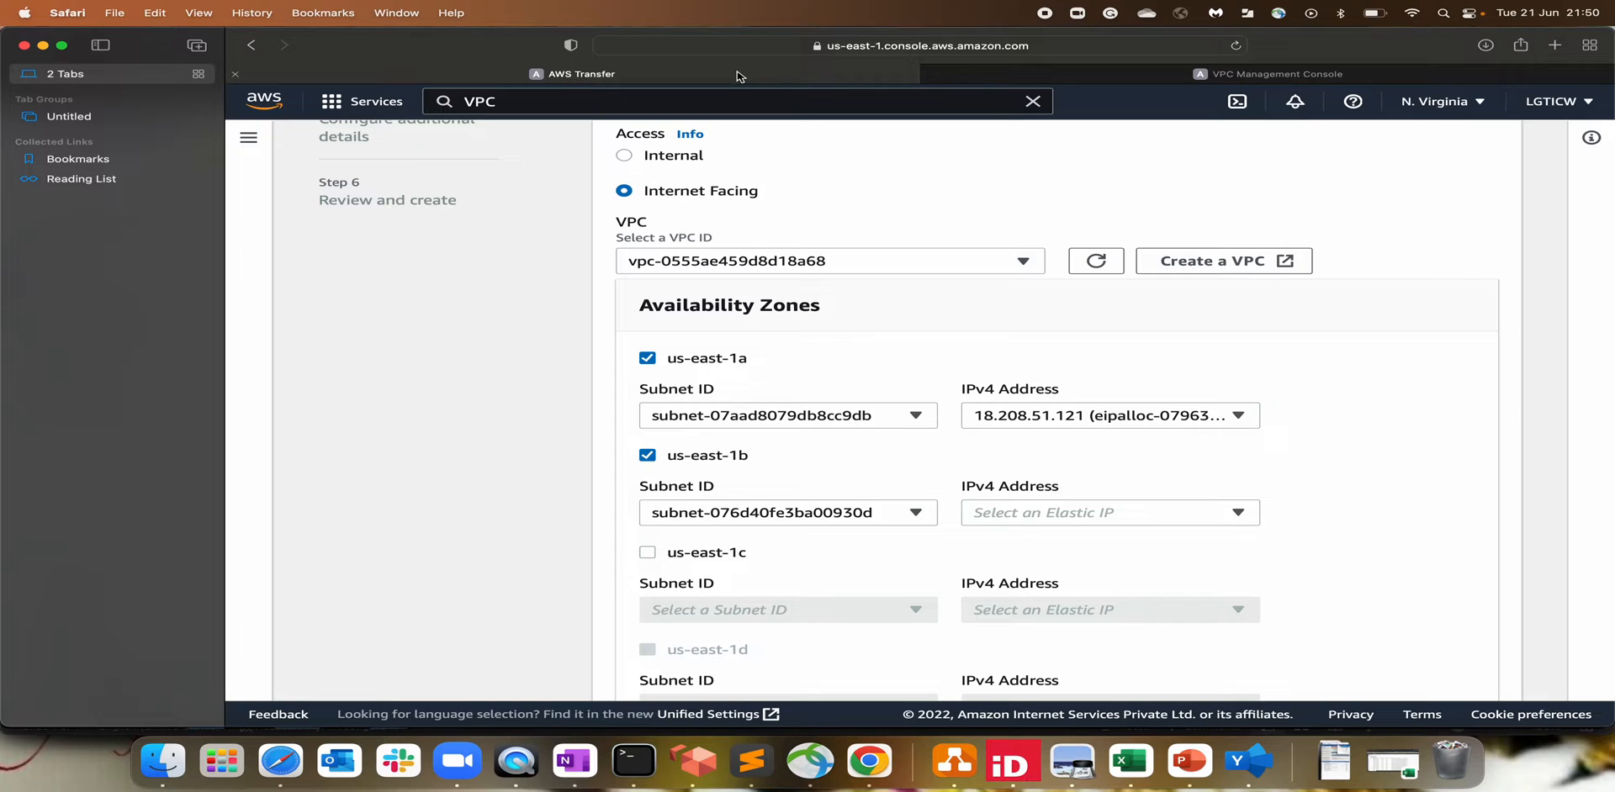
Step: After rechecking public subnet2, give us-east-1b Elastic IP 3.218.254.11
left_click(1152, 74)
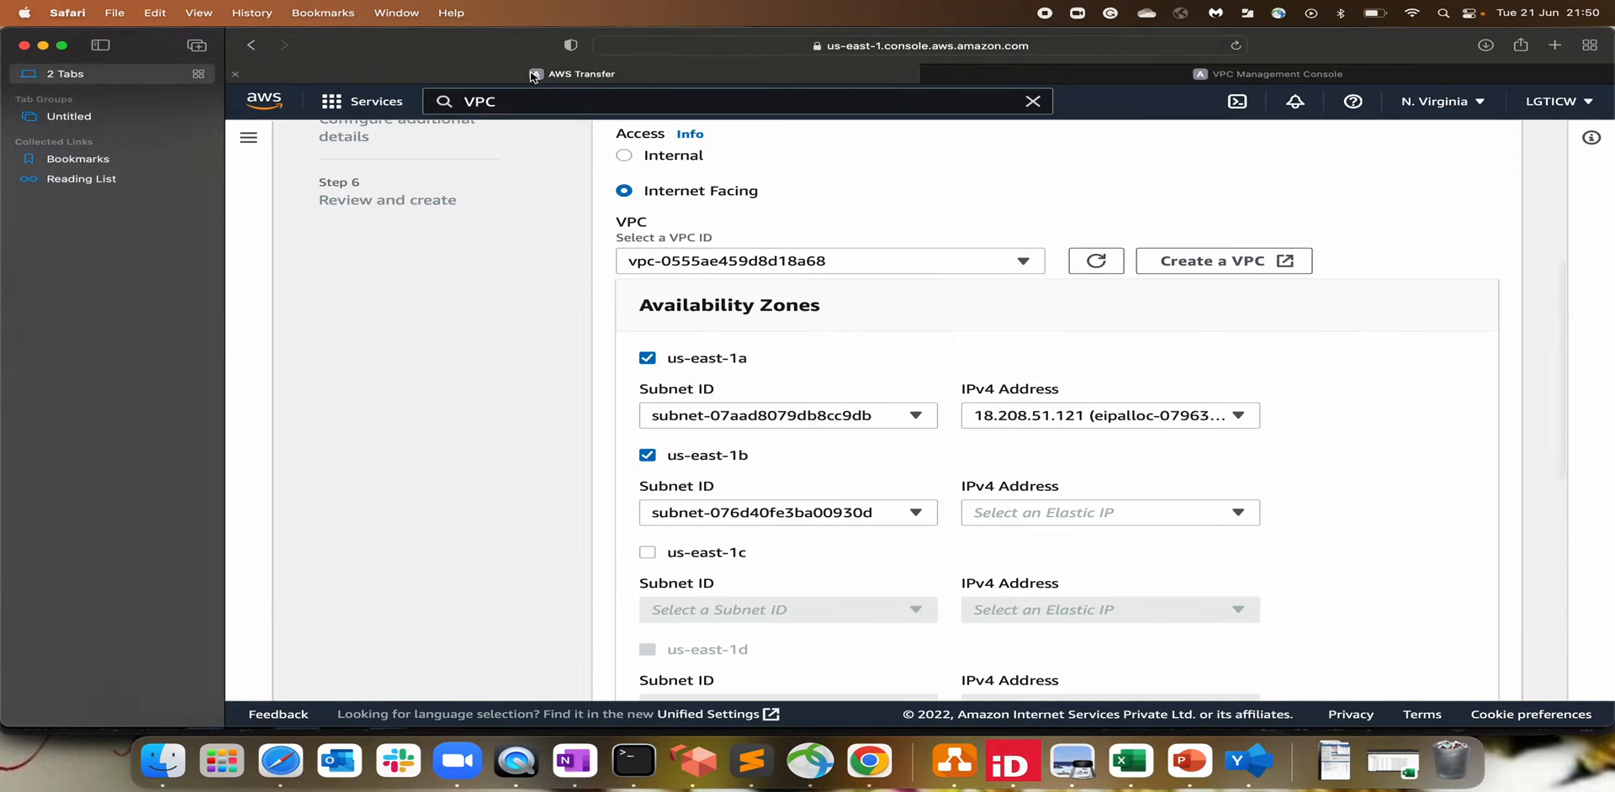
left_click(538, 73)
left_click(1083, 513)
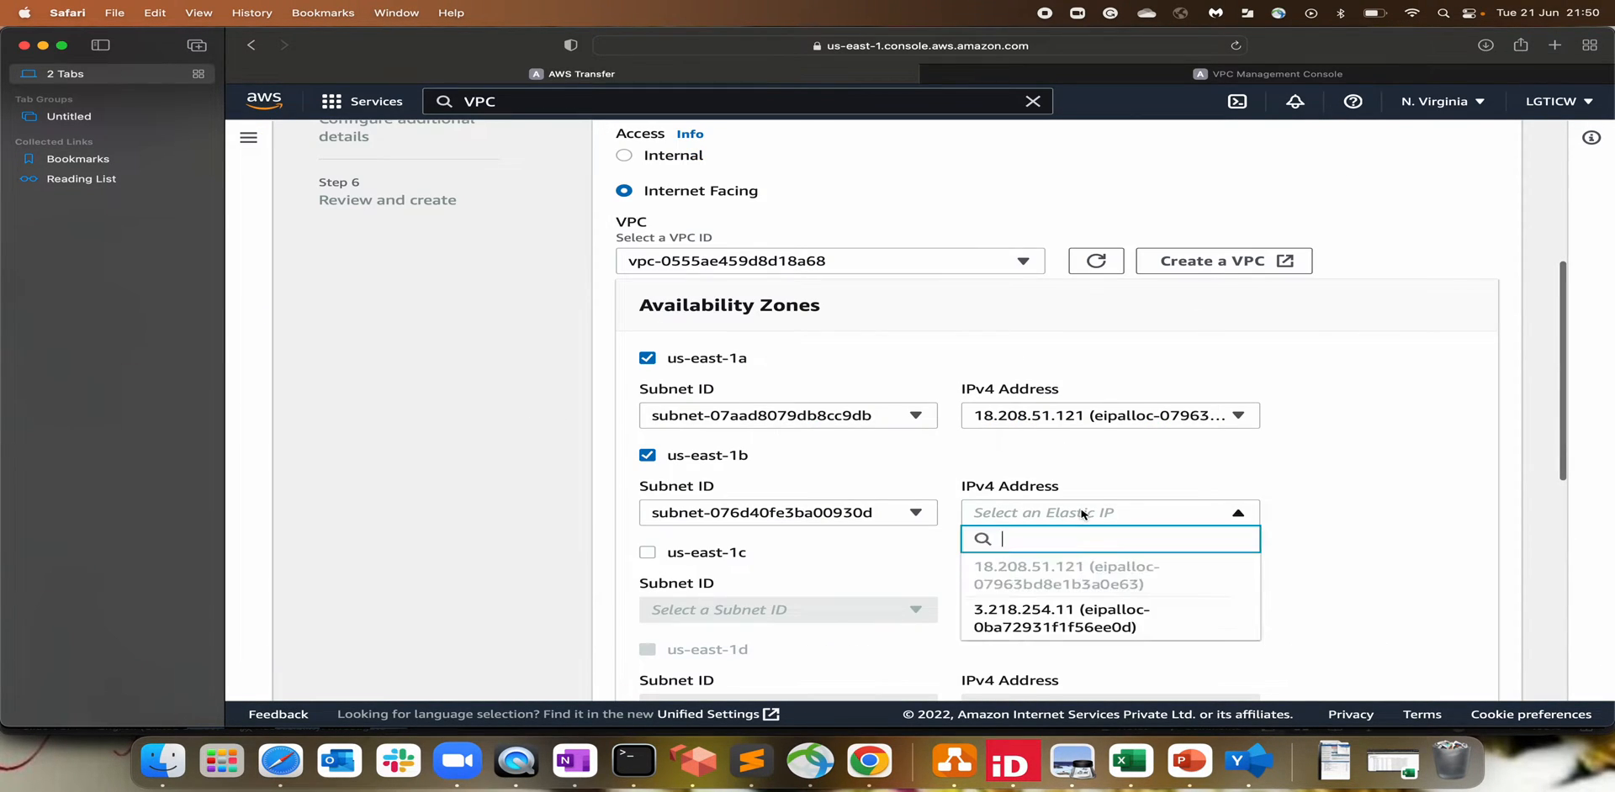
left_click(1080, 627)
scroll(1346, 569, "down", 3)
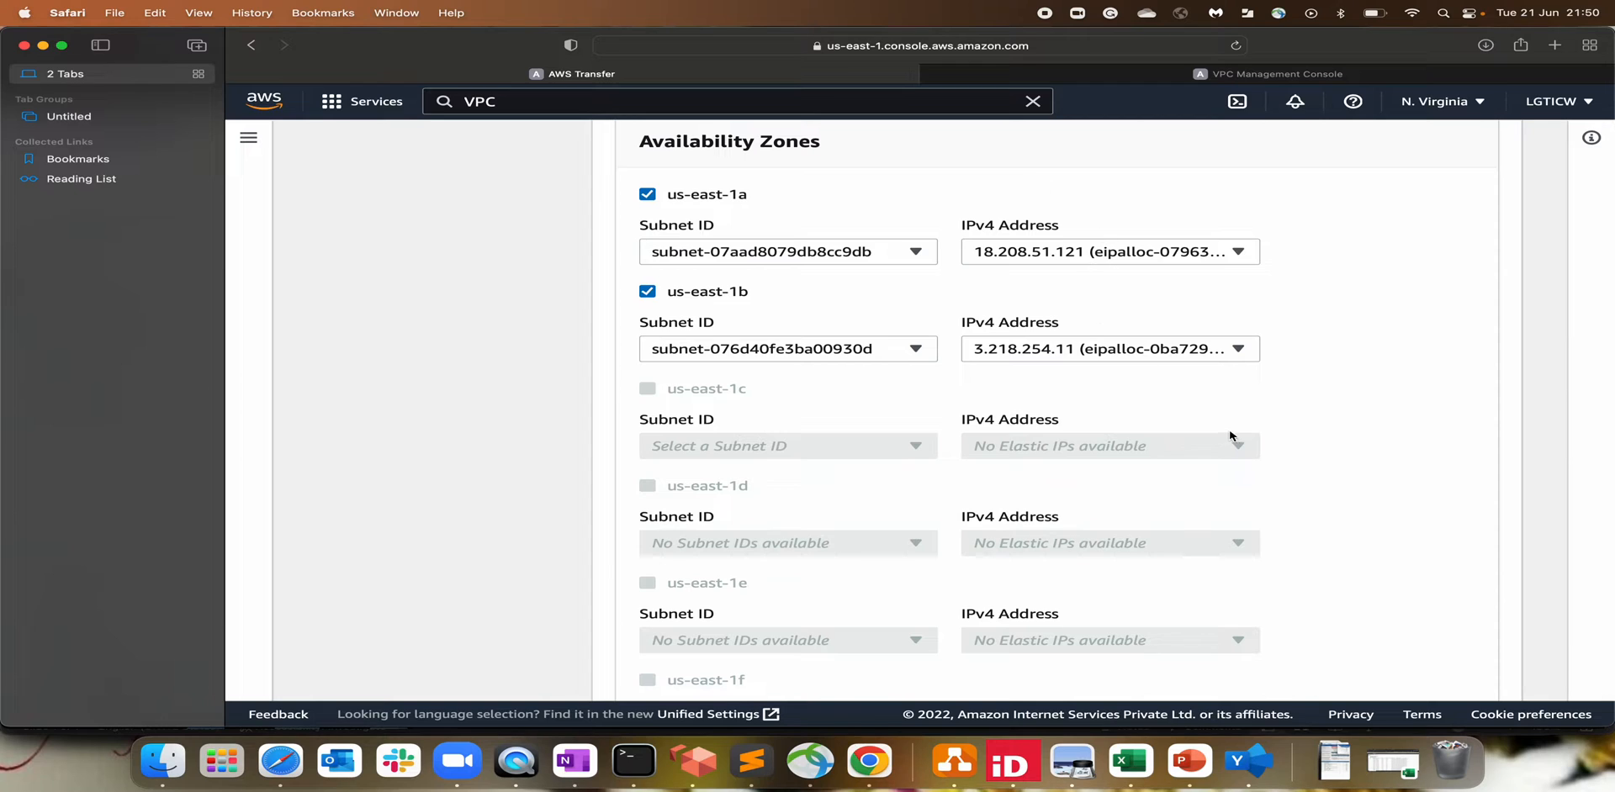
Step: Replace the endpoint's default security group with sgp-all
scroll(1493, 534, "down", 3)
scroll(1493, 534, "down", 2)
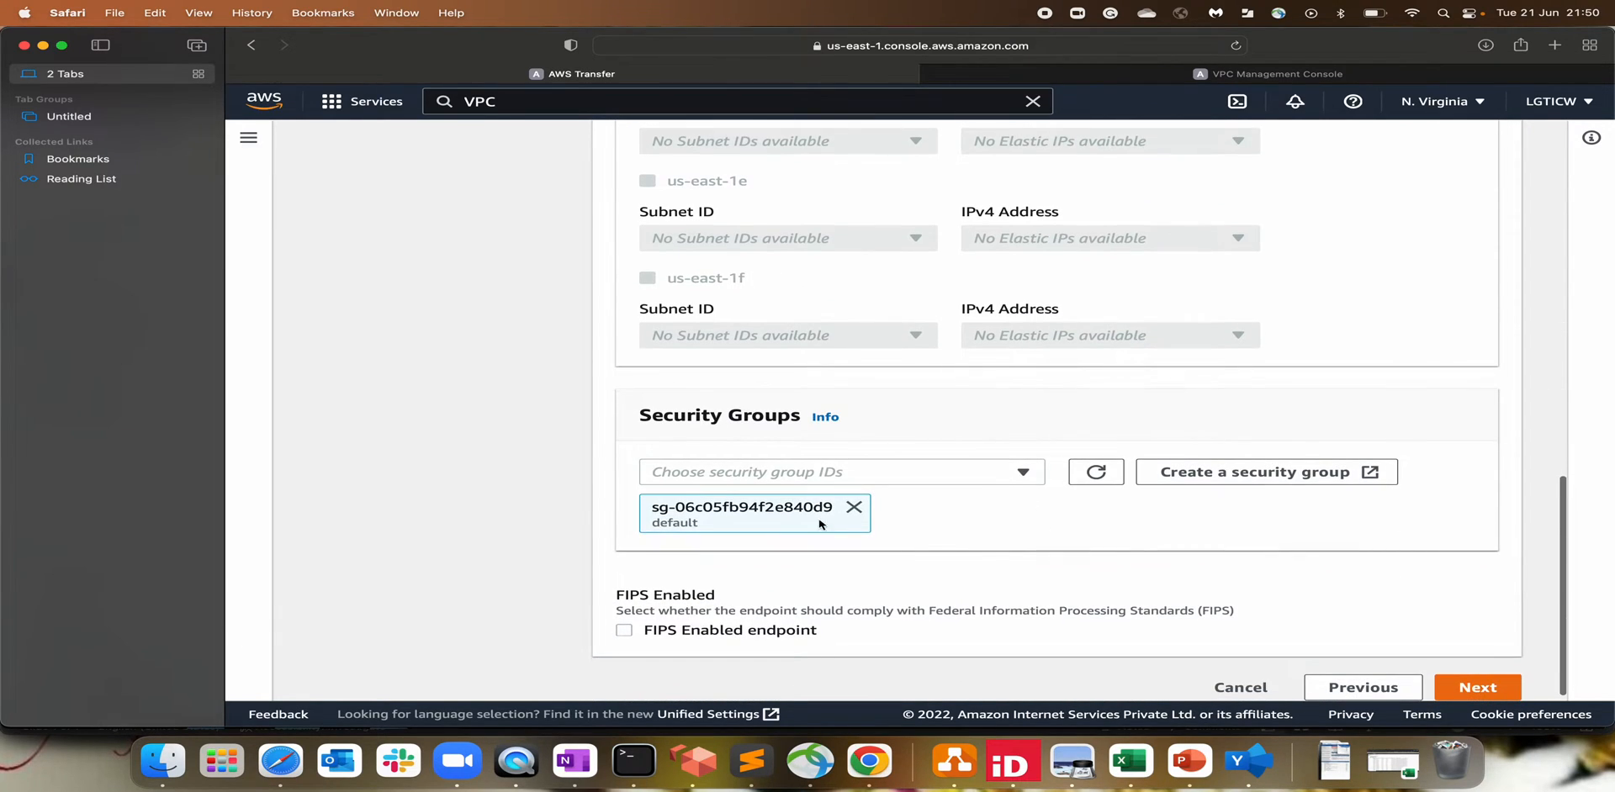
left_click(852, 523)
left_click(744, 524)
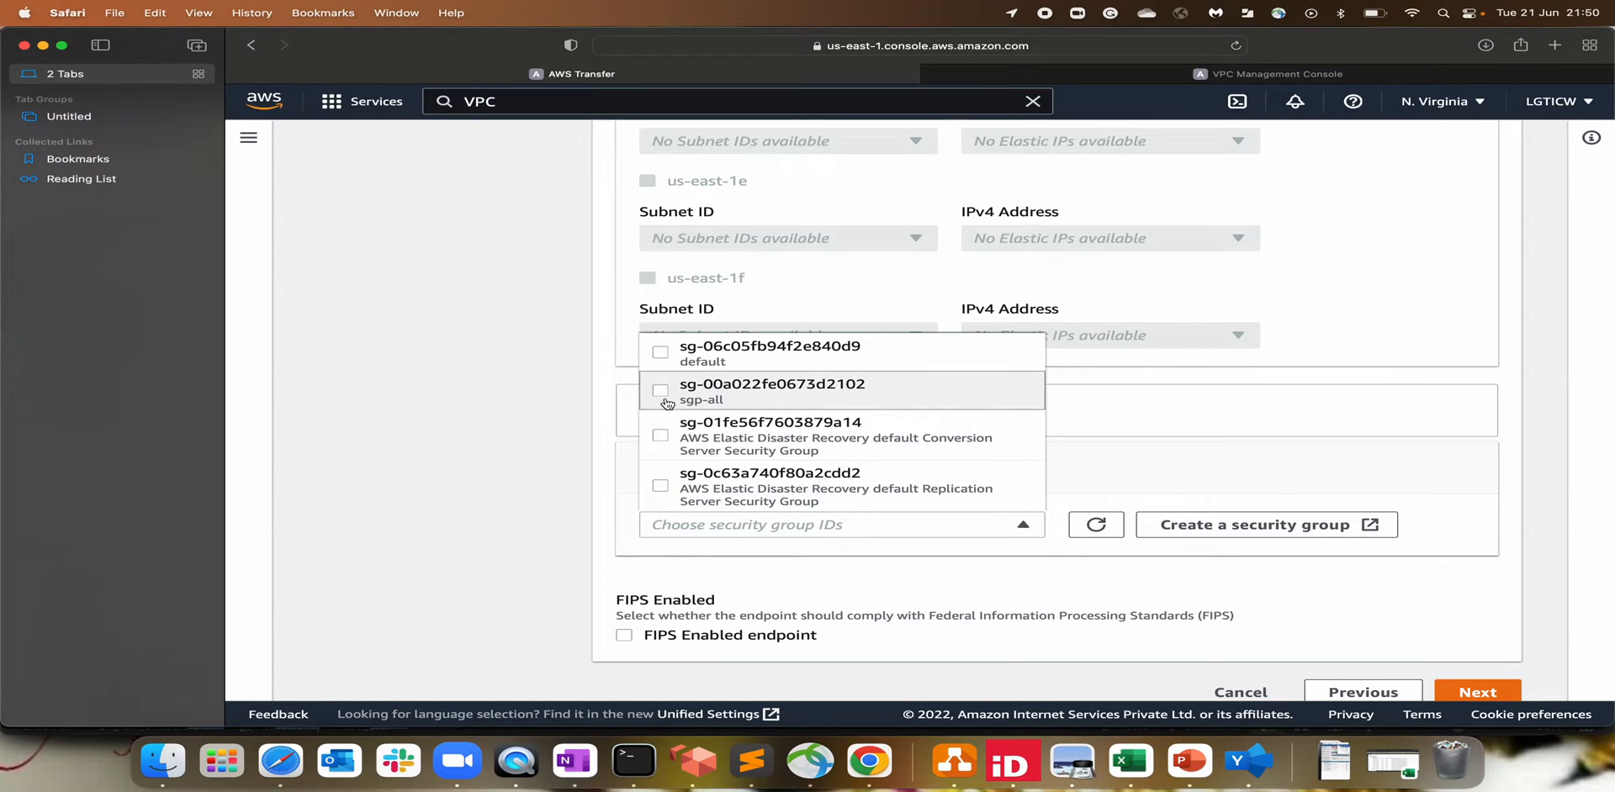
left_click(740, 389)
left_click(467, 509)
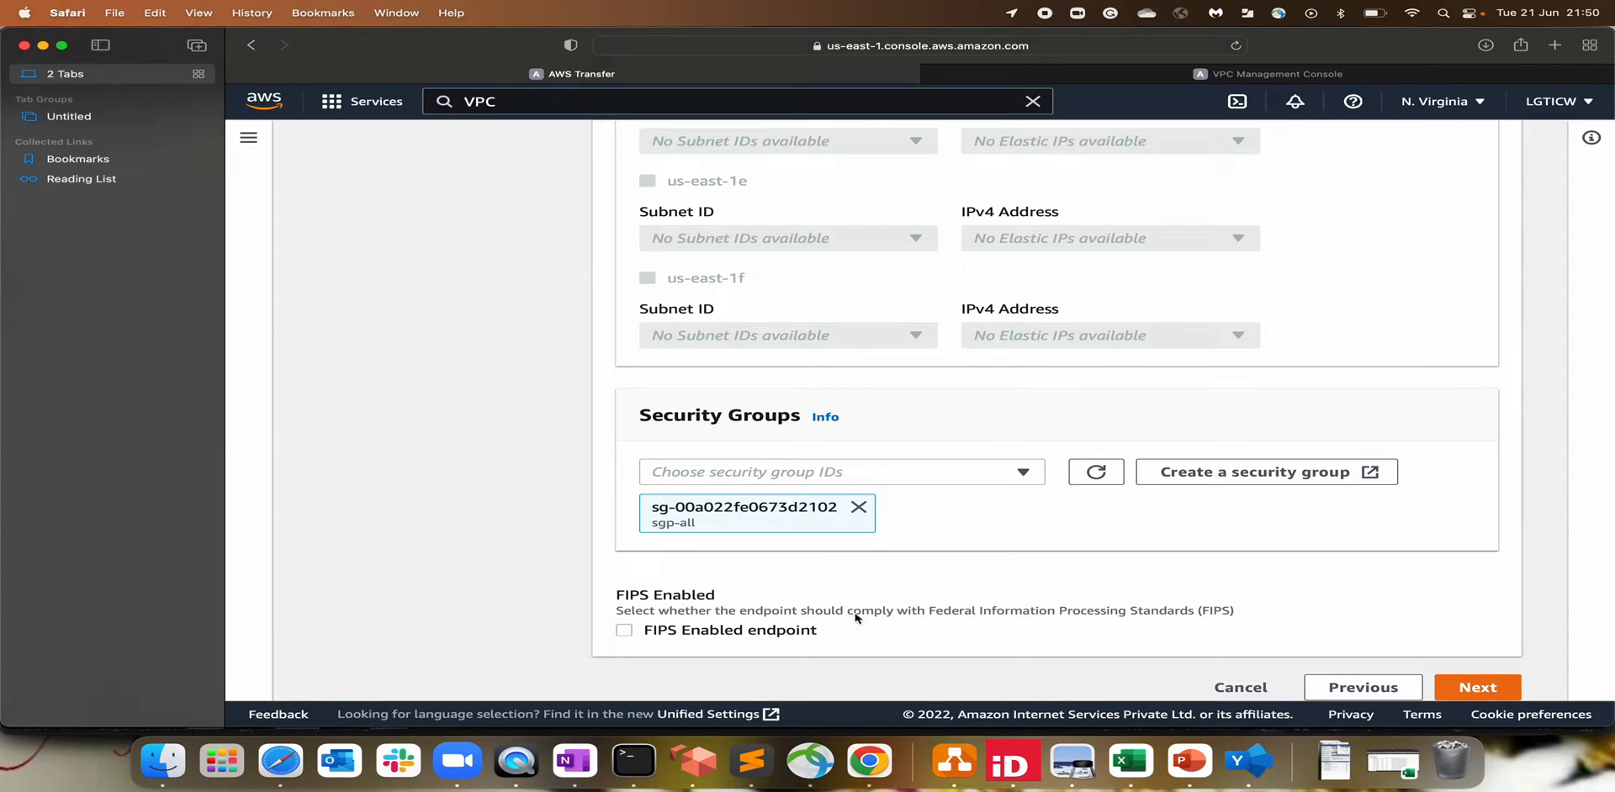
Step: Enable the FIPS endpoint and advance to the storage domain step
left_click_drag(823, 611, 991, 611)
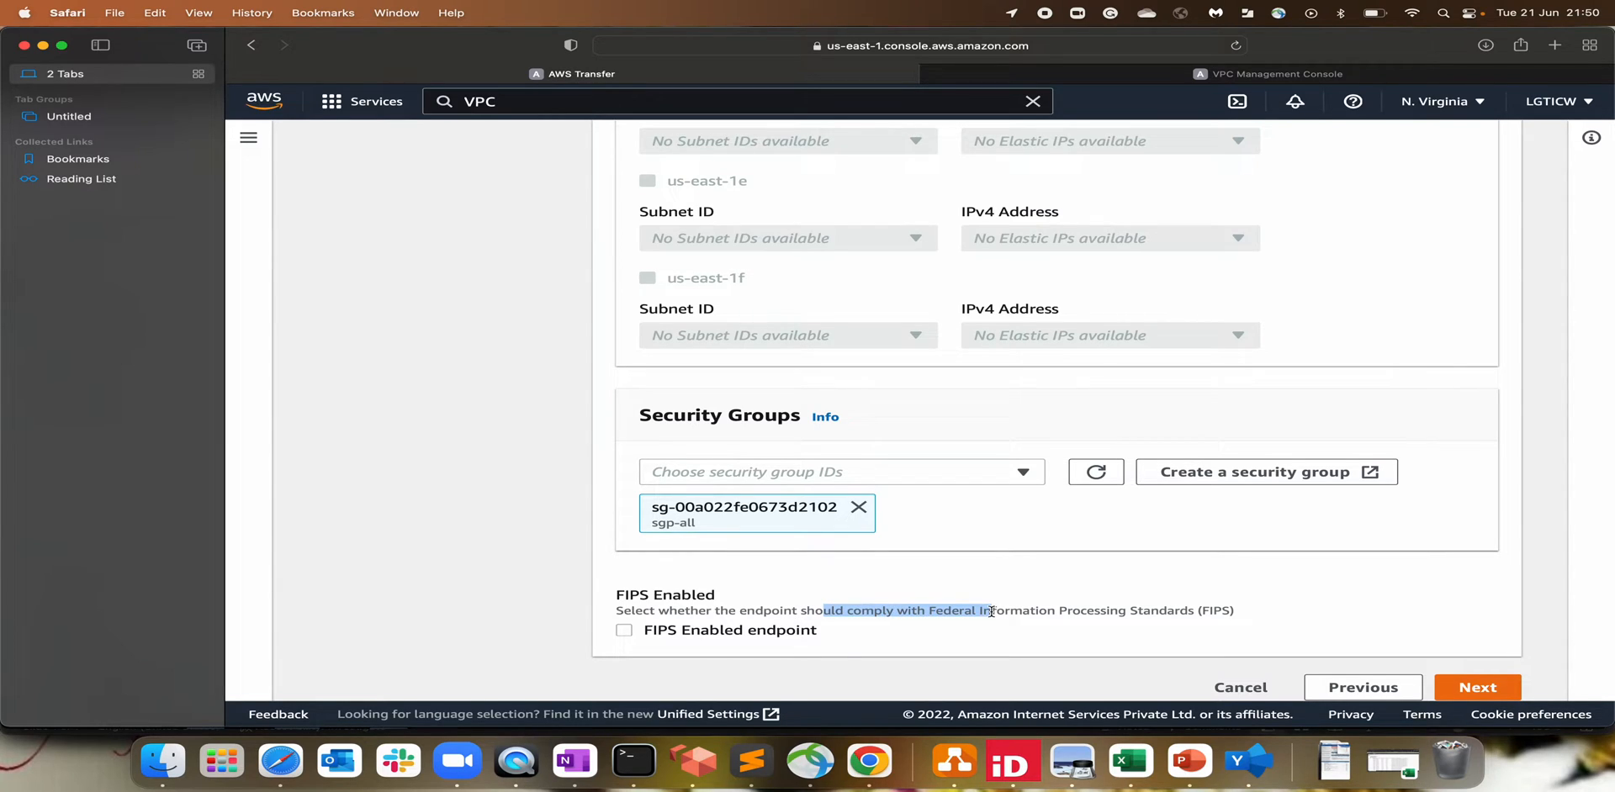
left_click(1116, 608)
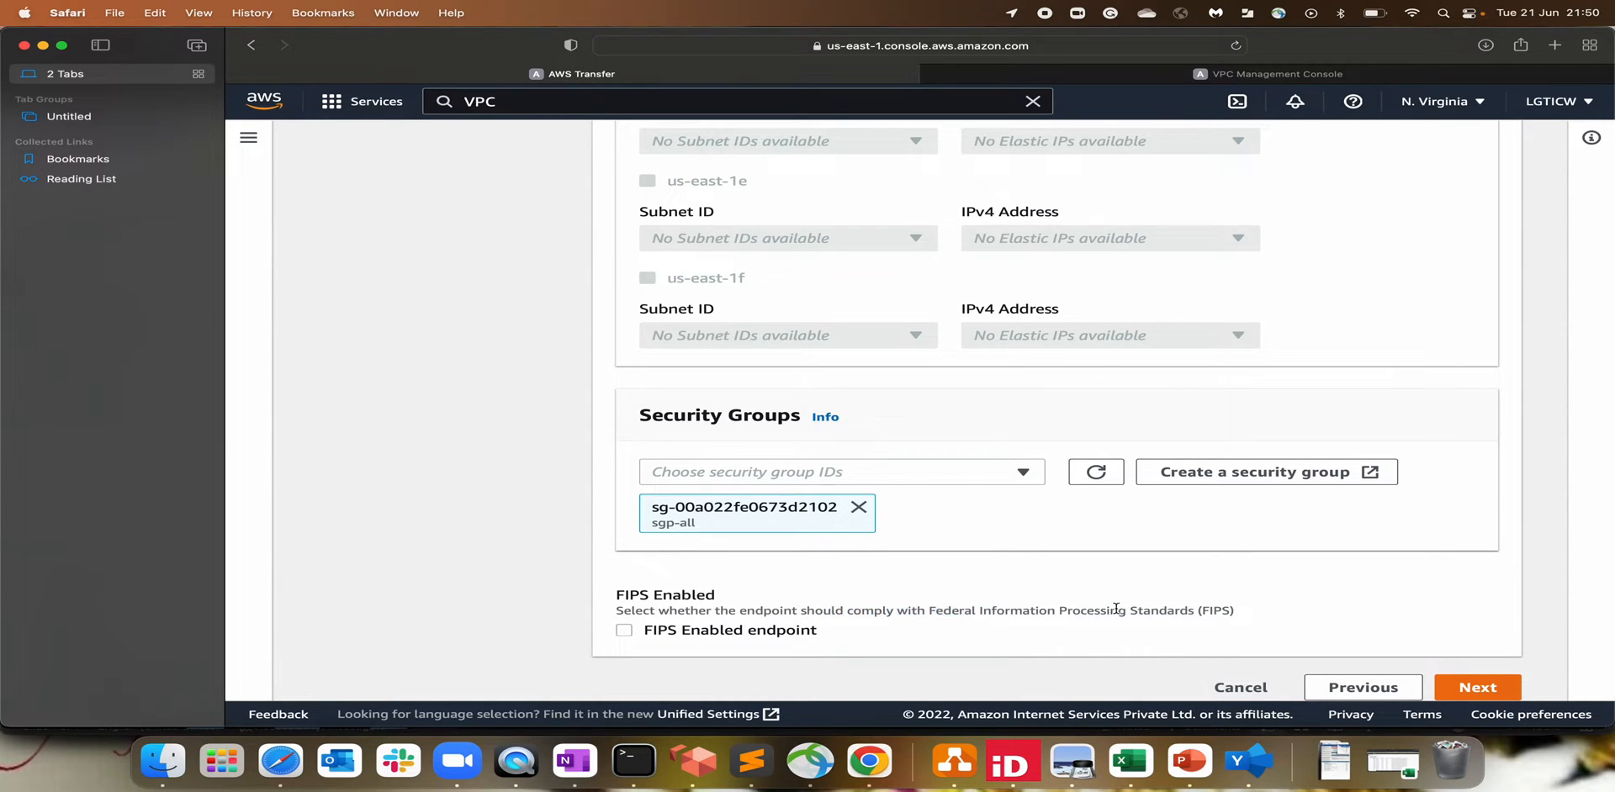
left_click(626, 631)
scroll(589, 622, "down", 1)
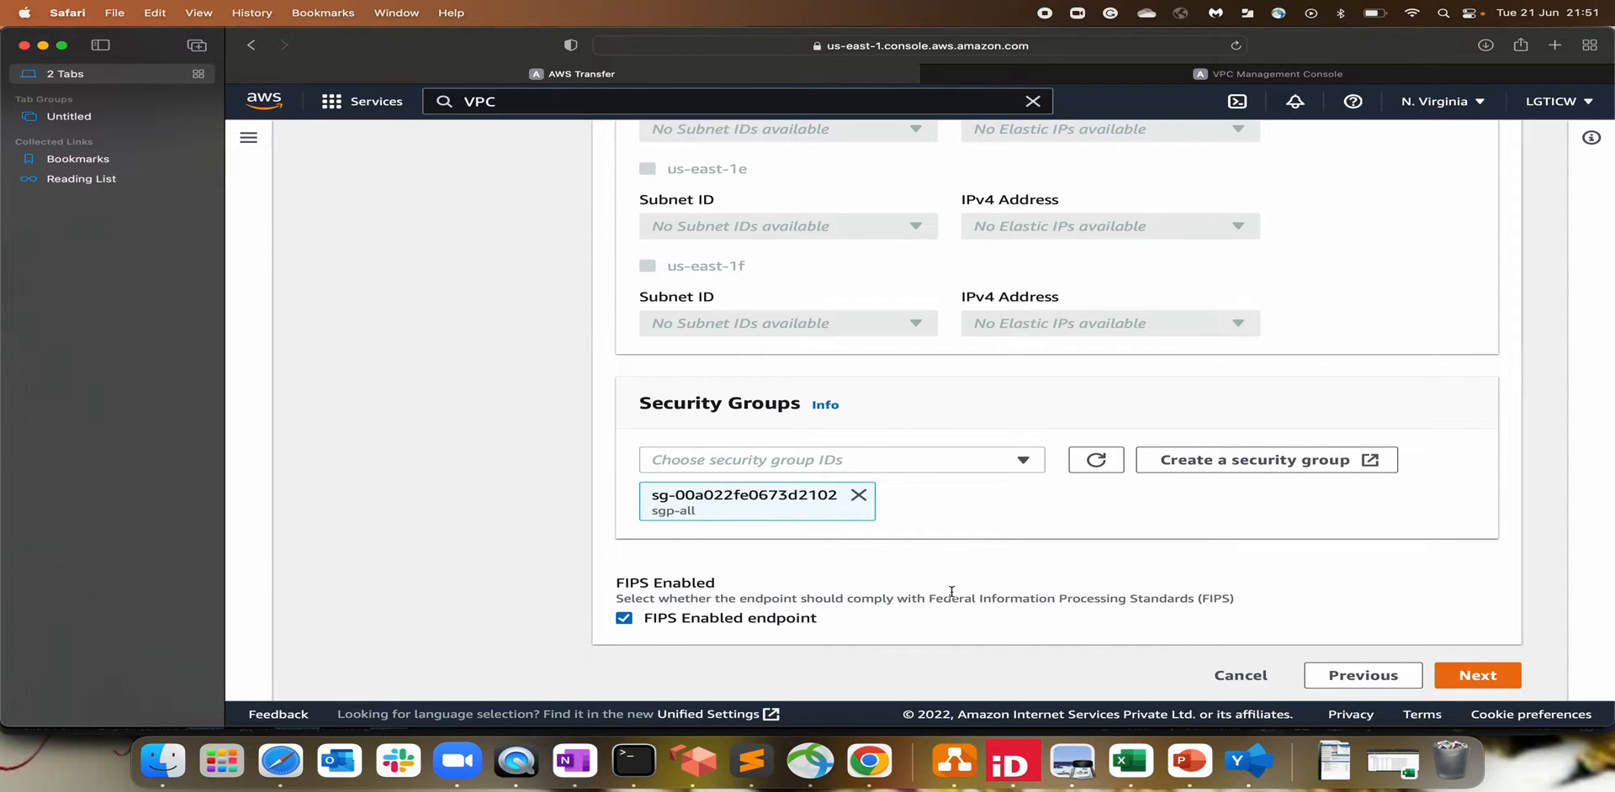
left_click(1437, 675)
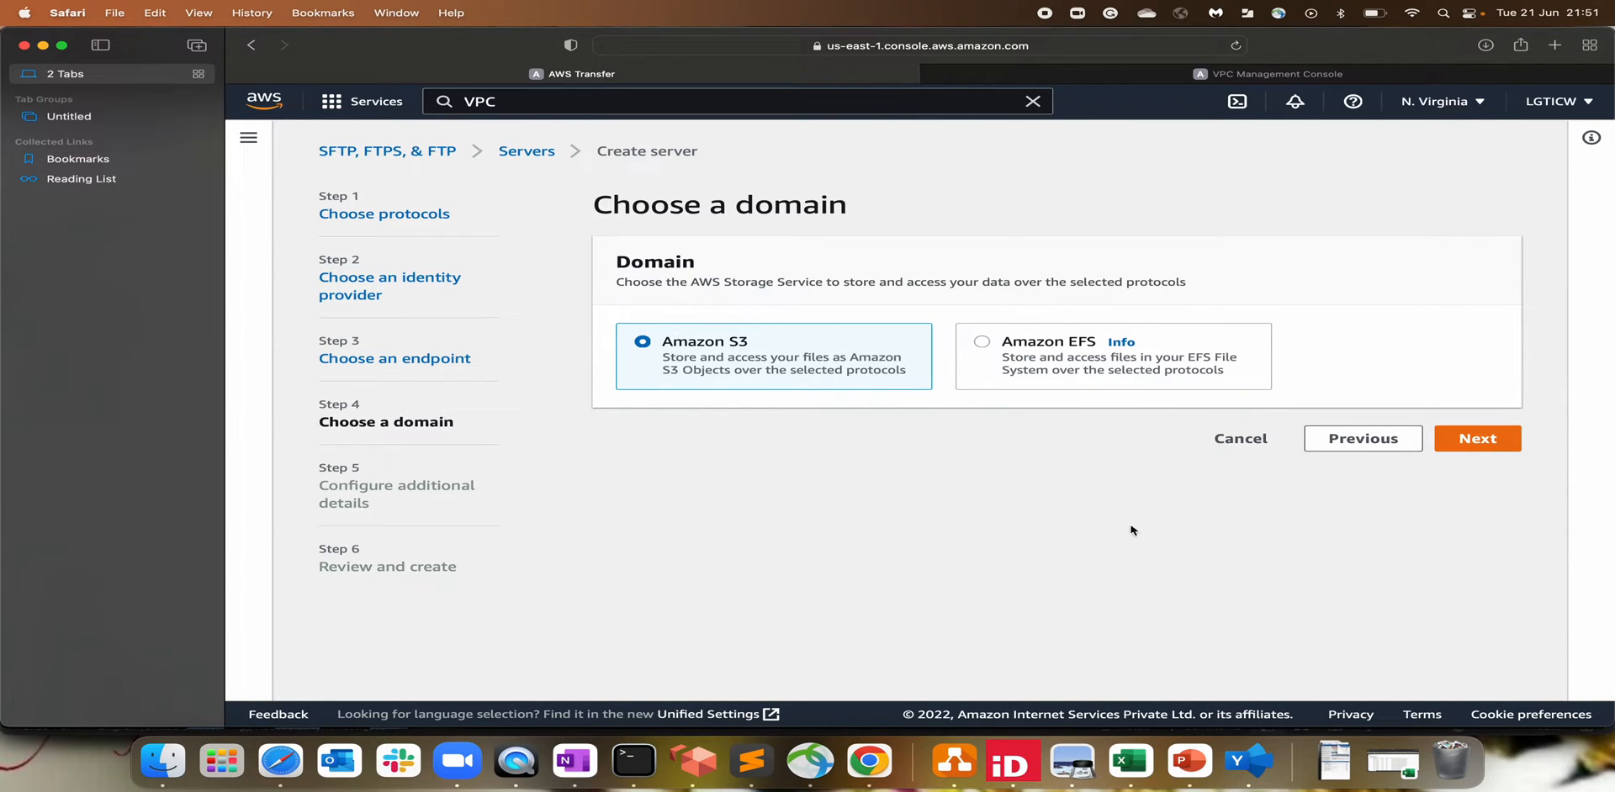
Step: Keep Amazon S3 and, in additional details, leave CloudWatch logging on 'Create a new role'
left_click(1483, 439)
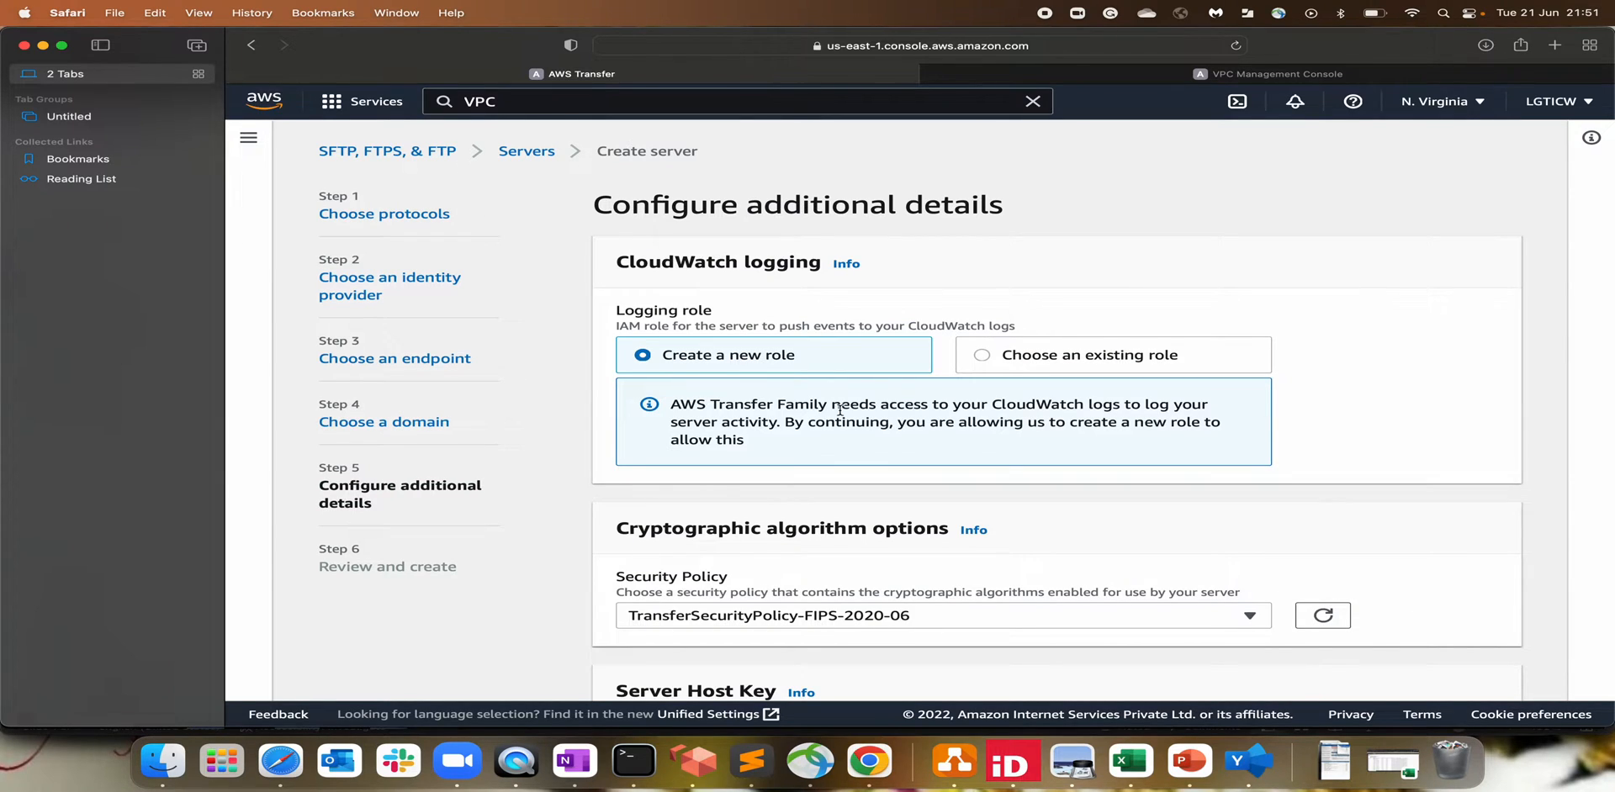
left_click_drag(615, 315, 737, 313)
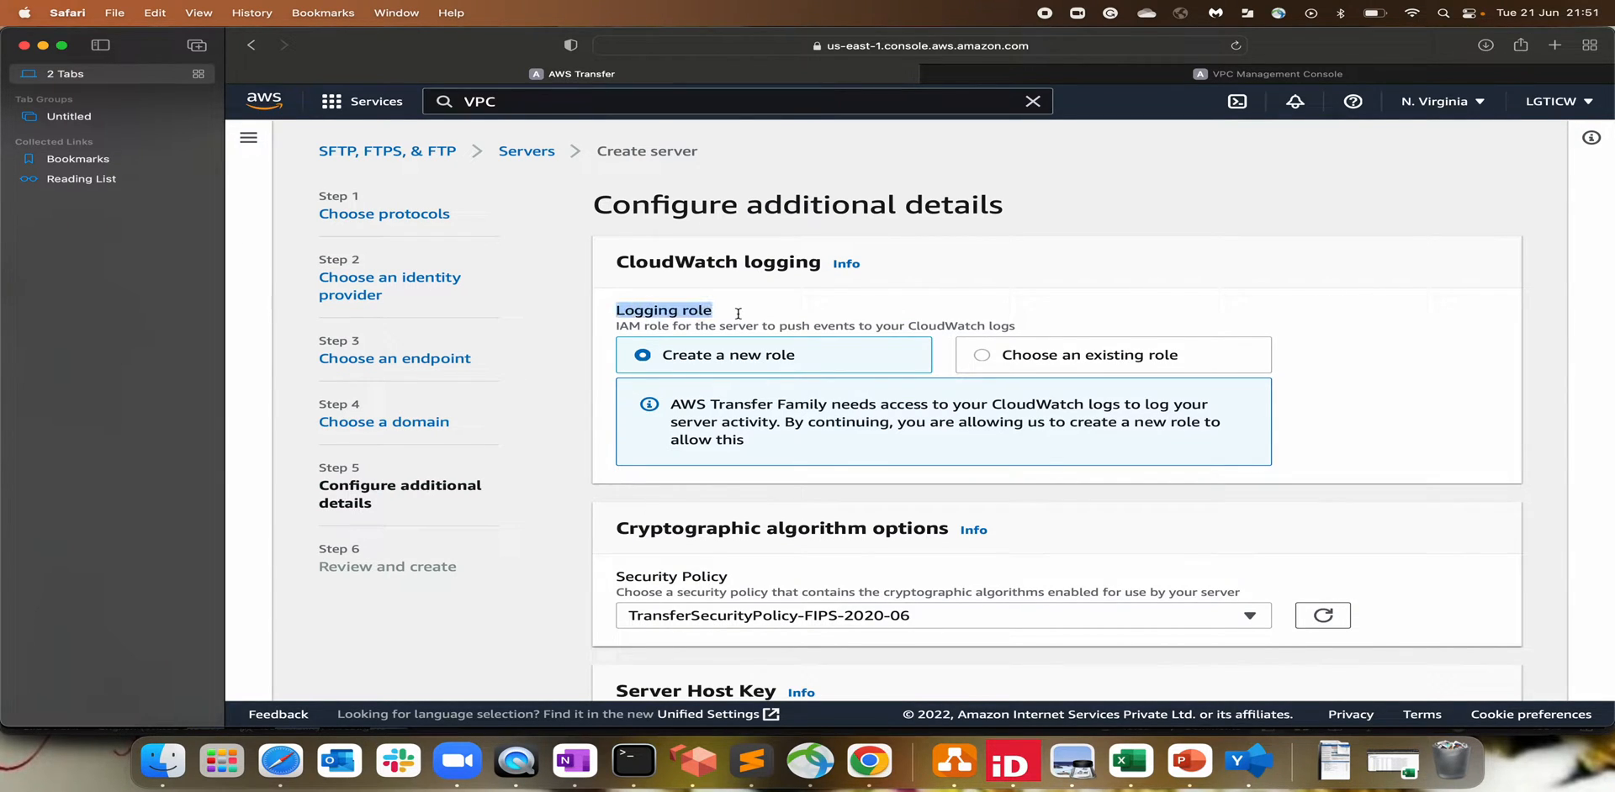
left_click_drag(607, 269, 805, 266)
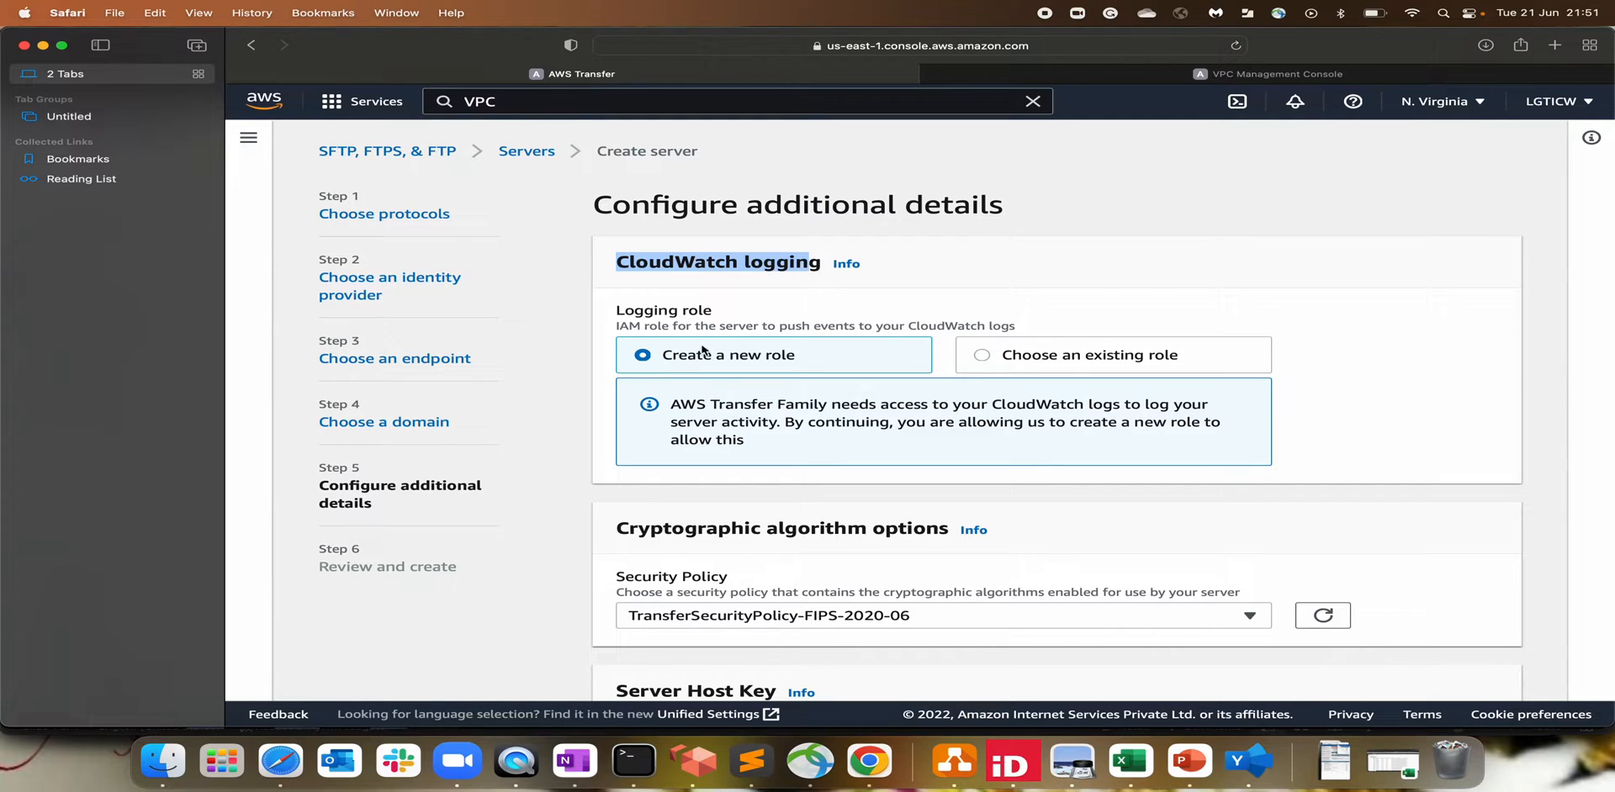
left_click_drag(663, 356, 817, 356)
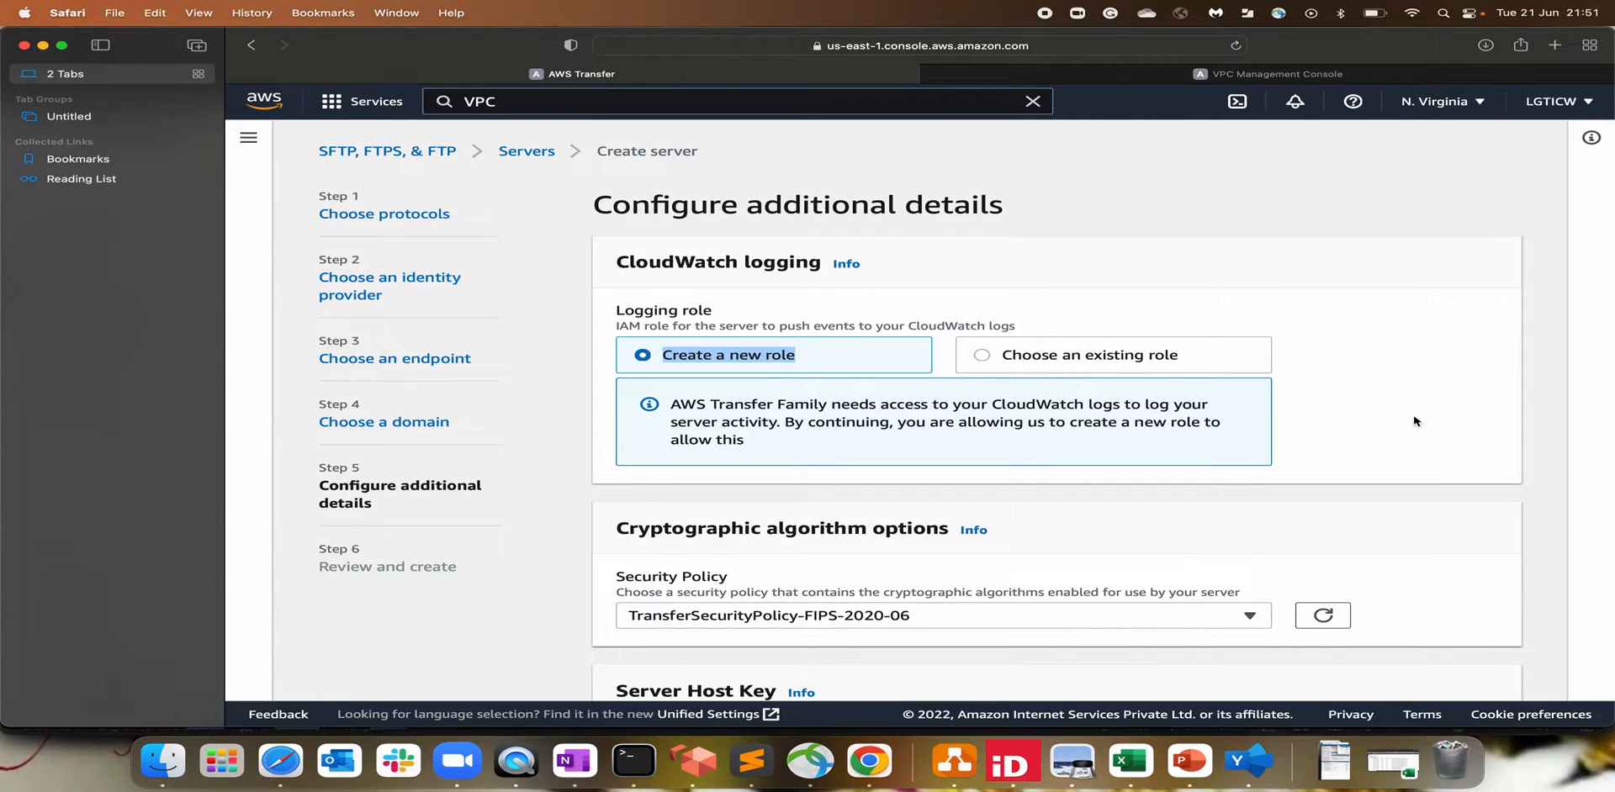
Step: Keep TransferSecurityPolicy-FIPS-2020-06 as the server's security policy
scroll(1421, 424, "down", 4)
left_click_drag(729, 378, 846, 379)
left_click(790, 463)
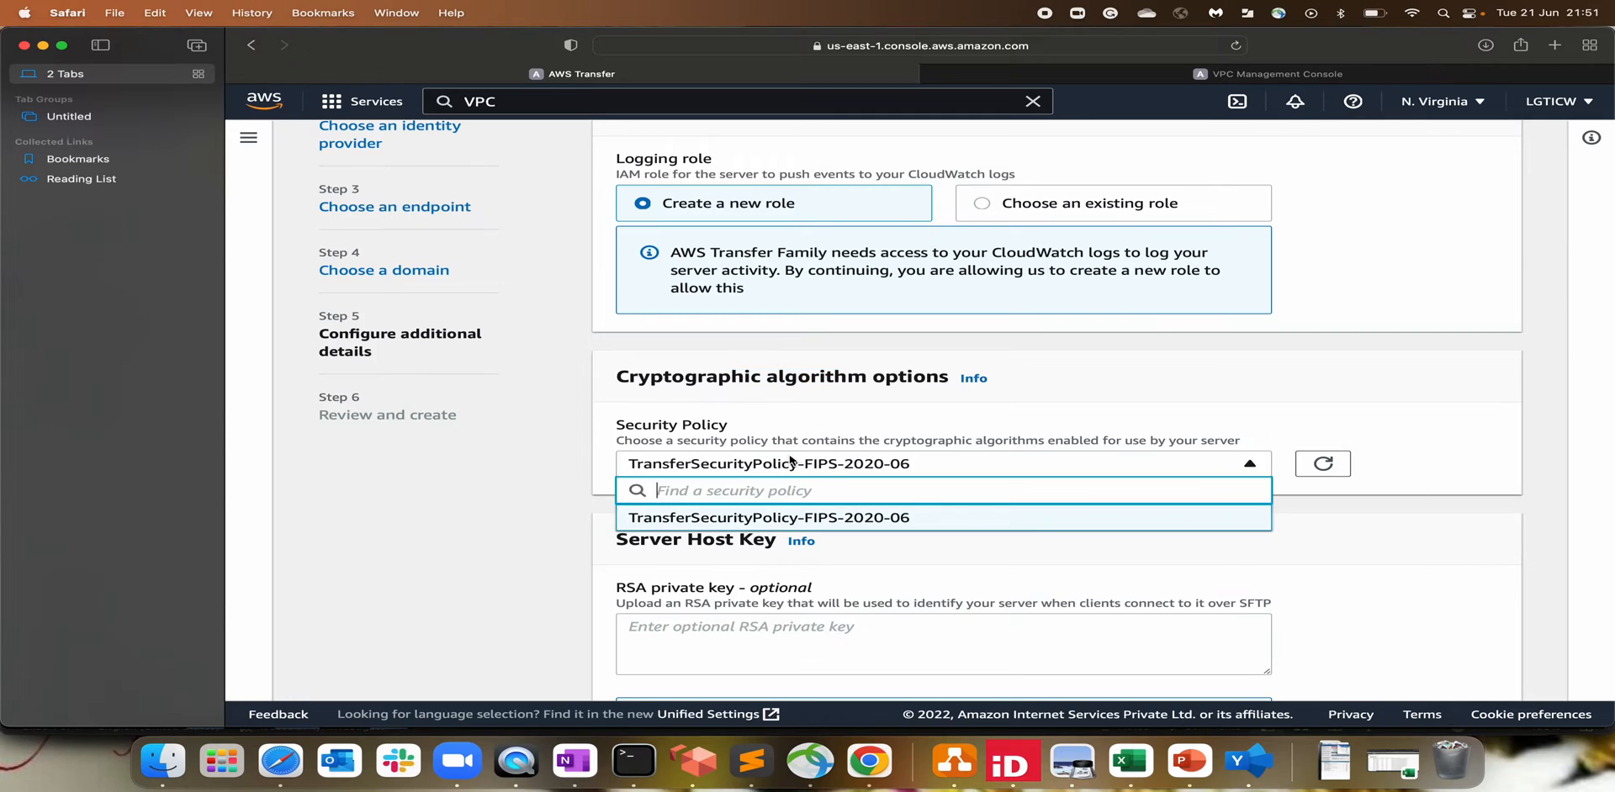
left_click(815, 520)
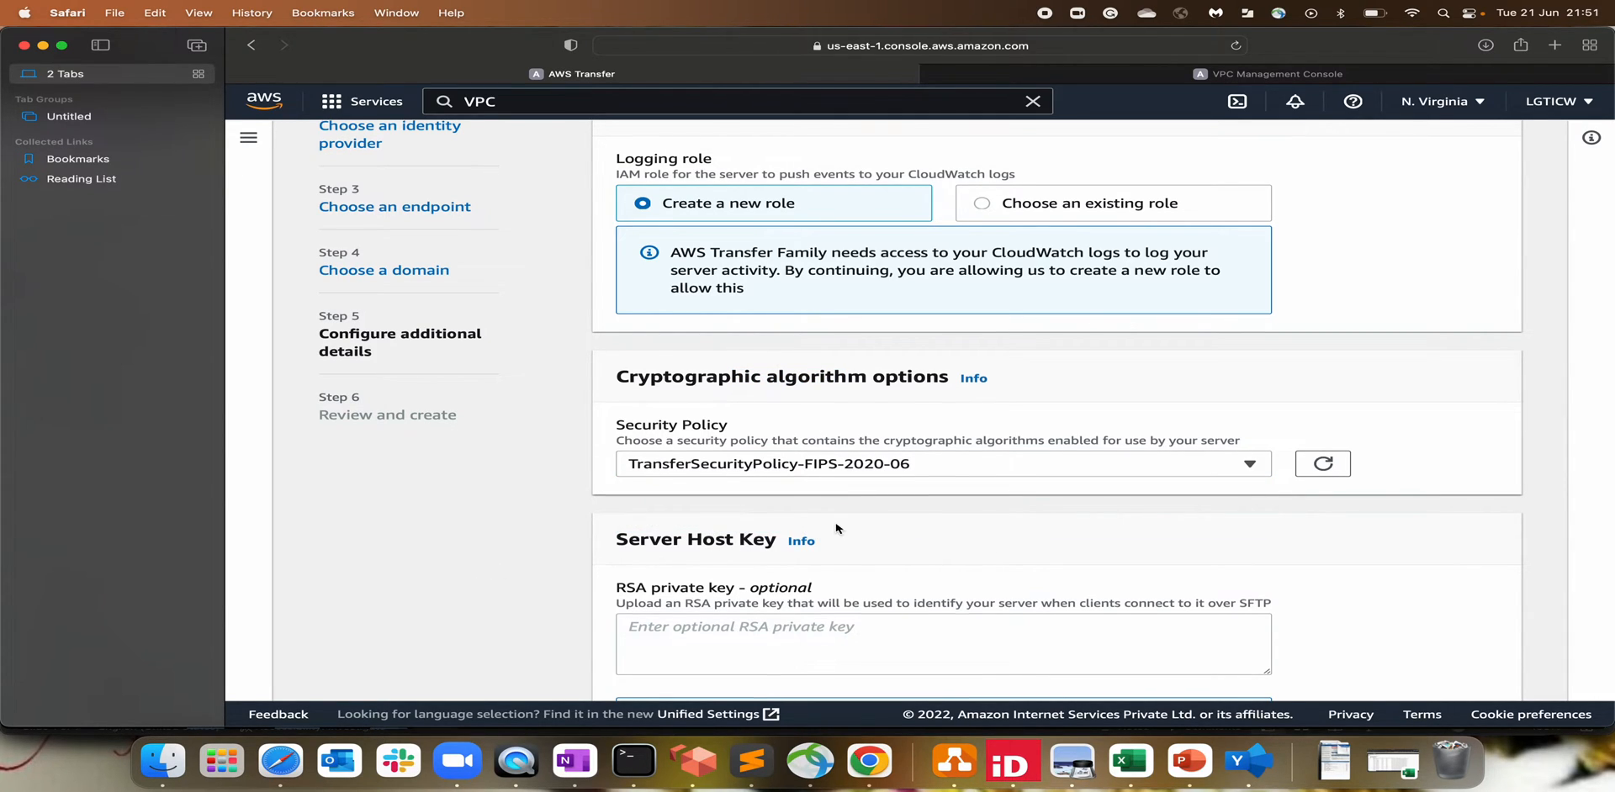
scroll(837, 530, "down", 3)
left_click_drag(639, 357, 860, 356)
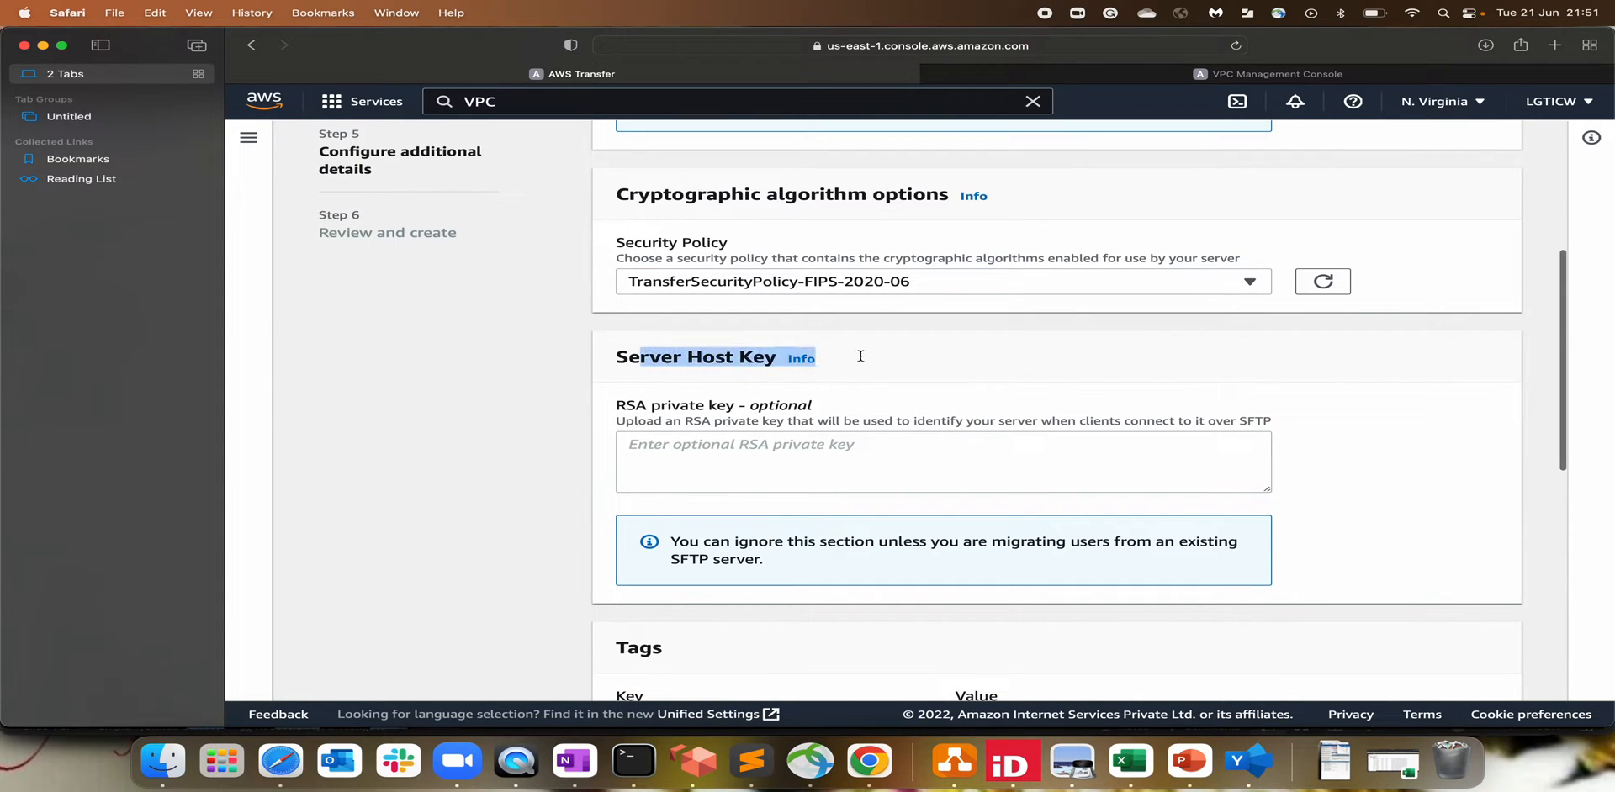
left_click(1097, 361)
Step: Leave the managed workflow empty and proceed to the review page
scroll(1097, 362, "down", 4)
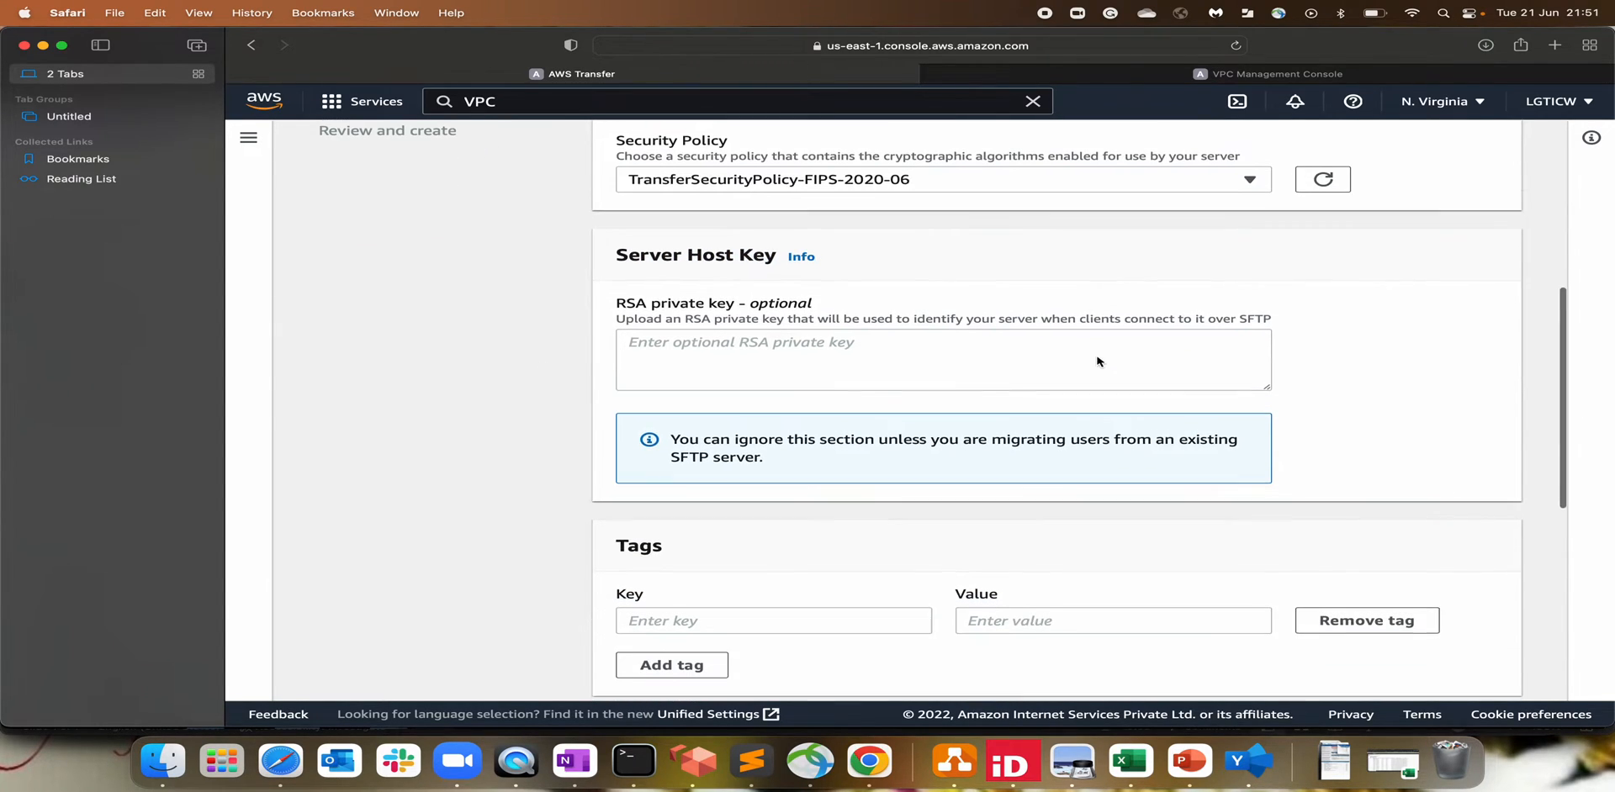
scroll(790, 597, "down", 6)
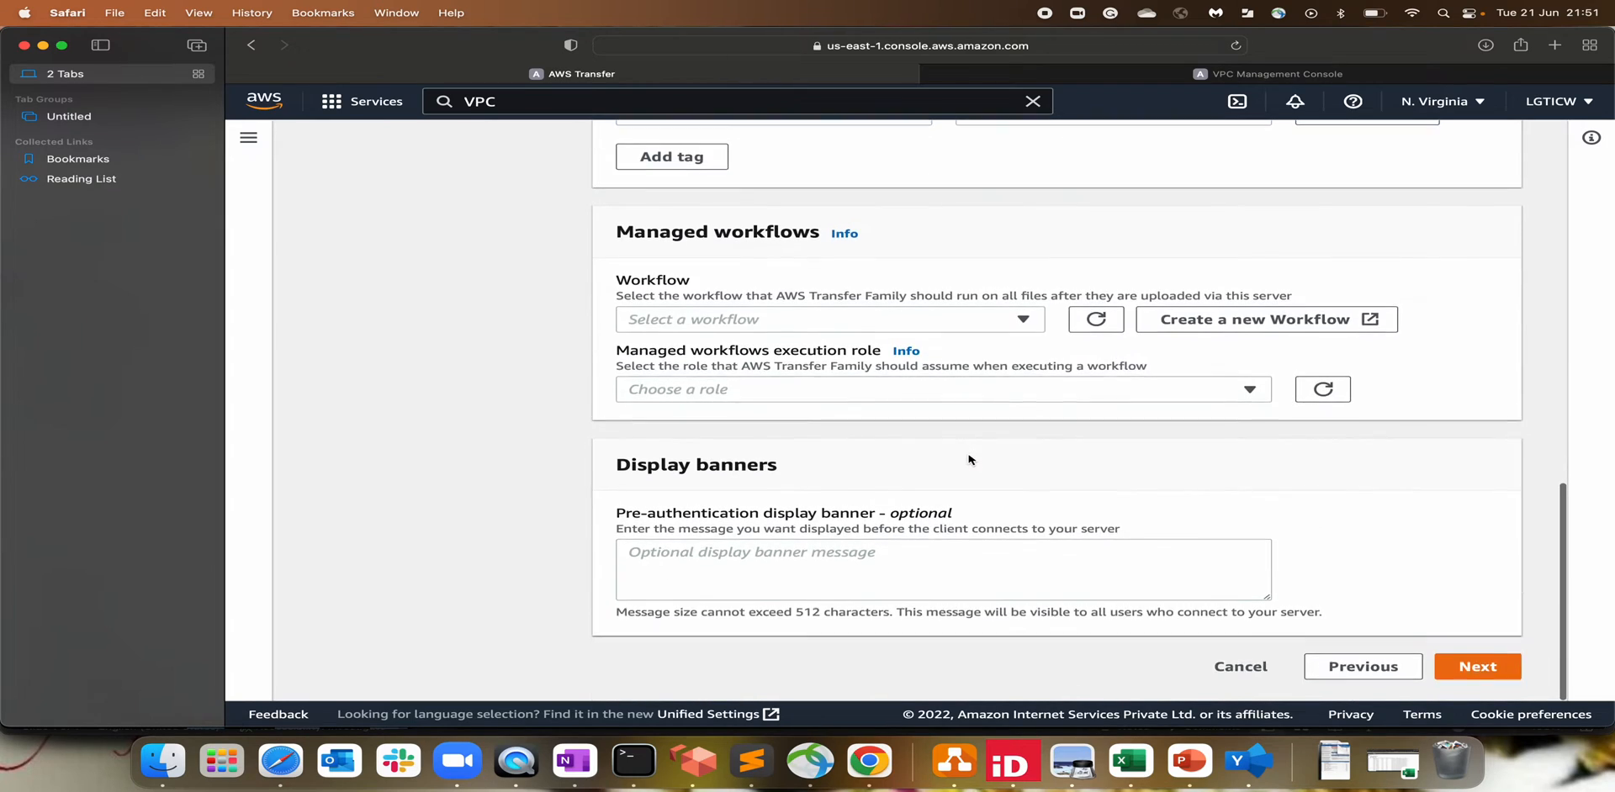
left_click(674, 331)
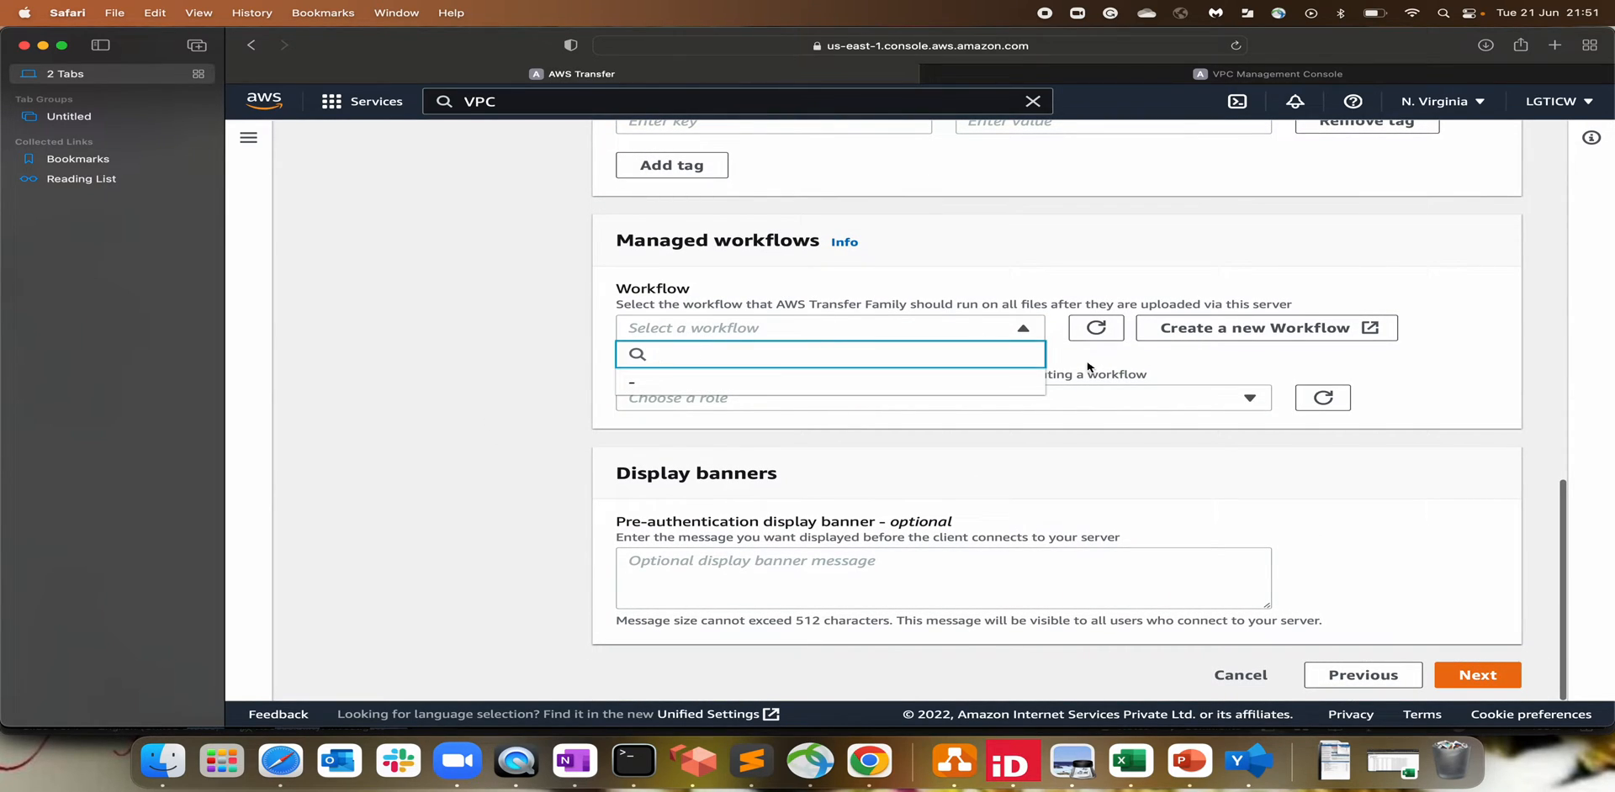
left_click(1459, 363)
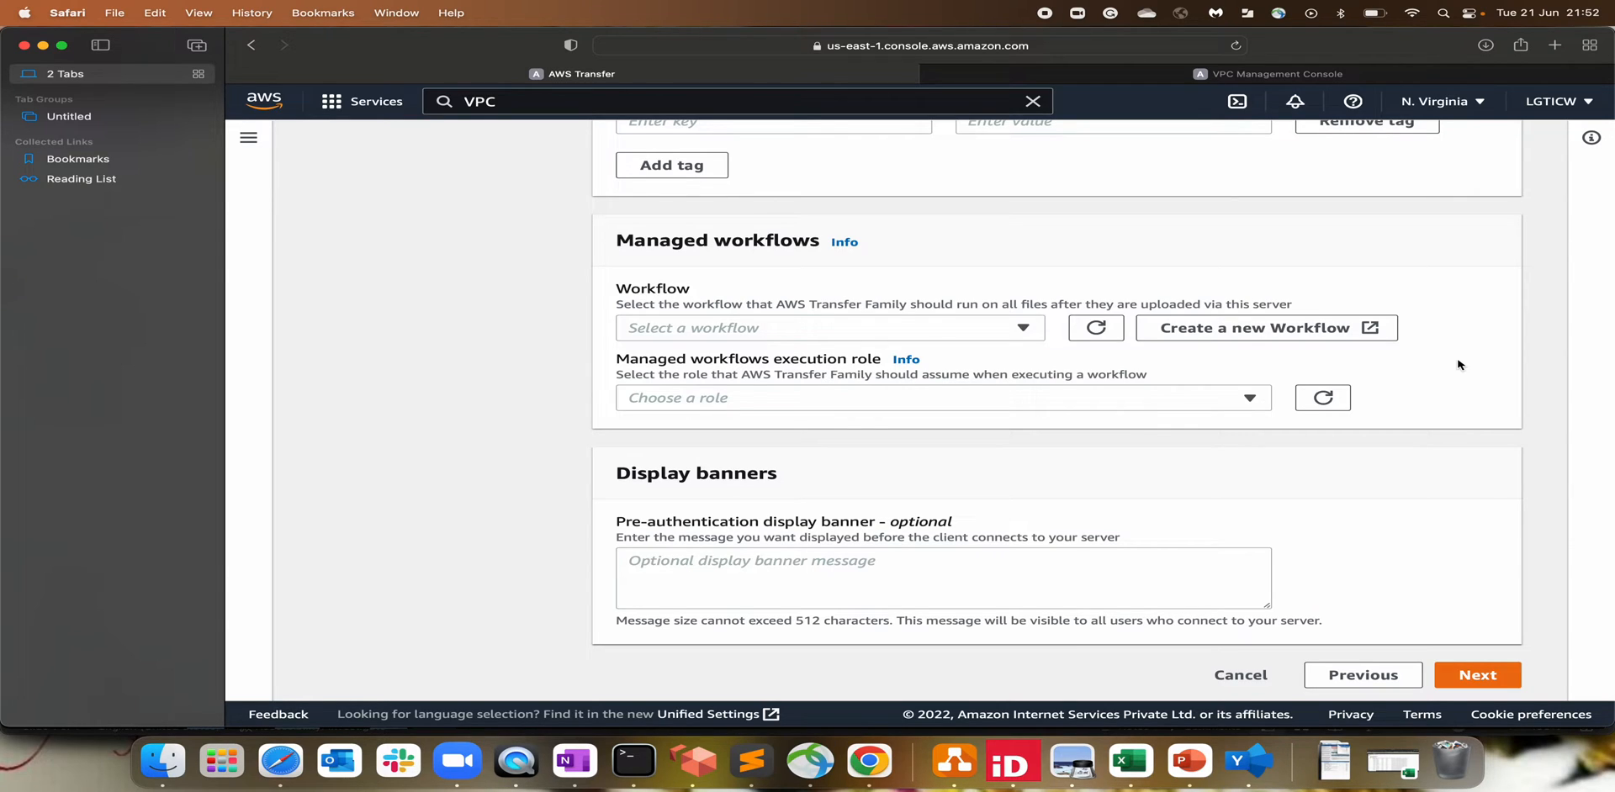
left_click(1493, 676)
Step: Create the SFTP server from the review page and confirm it shows Online in Servers
scroll(1160, 526, "down", 10)
left_click(1452, 663)
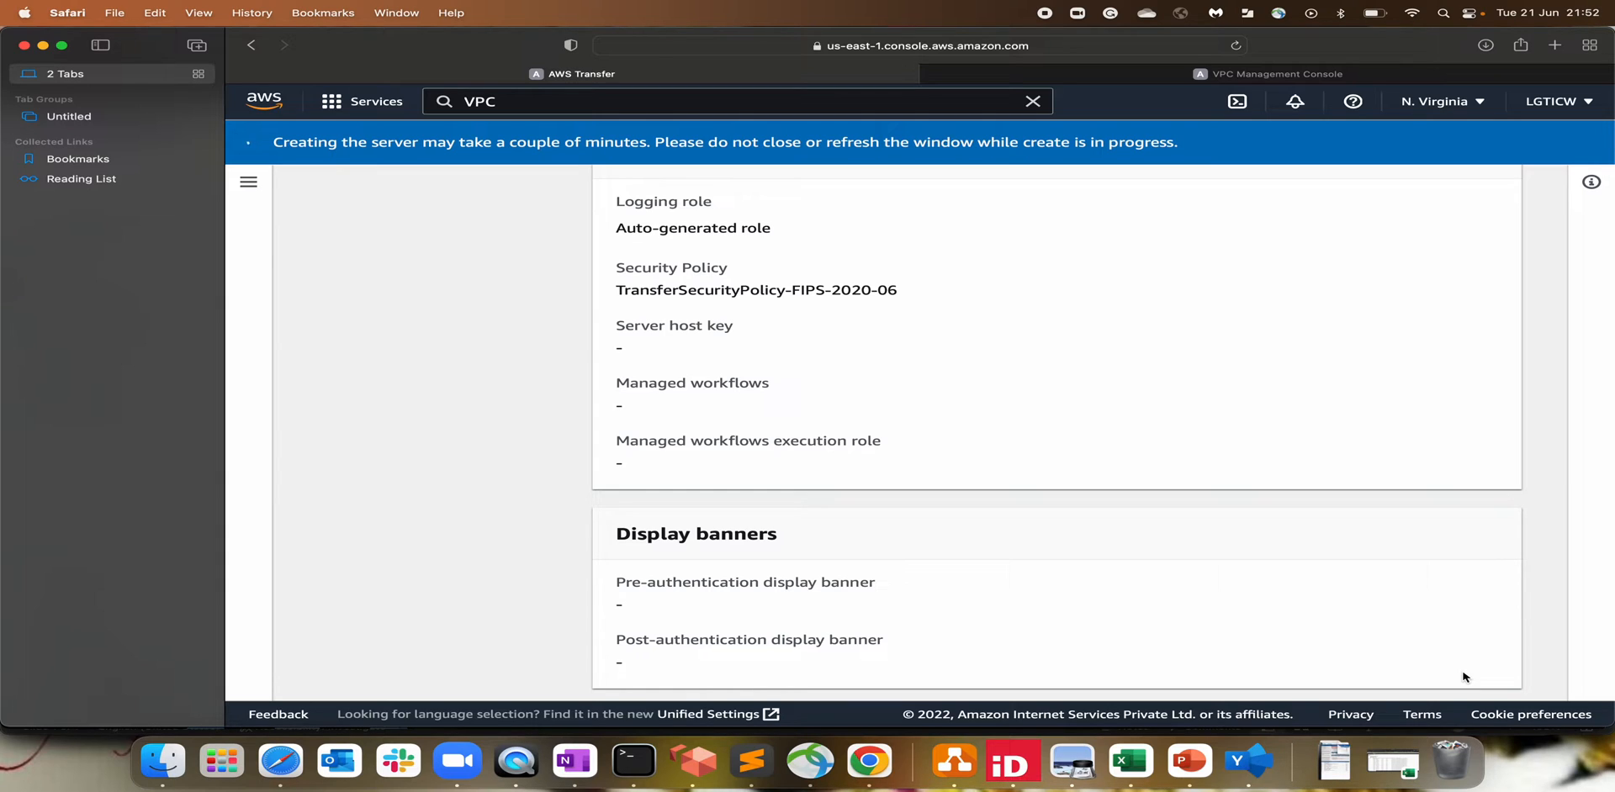
scroll(1463, 677, "up", 1)
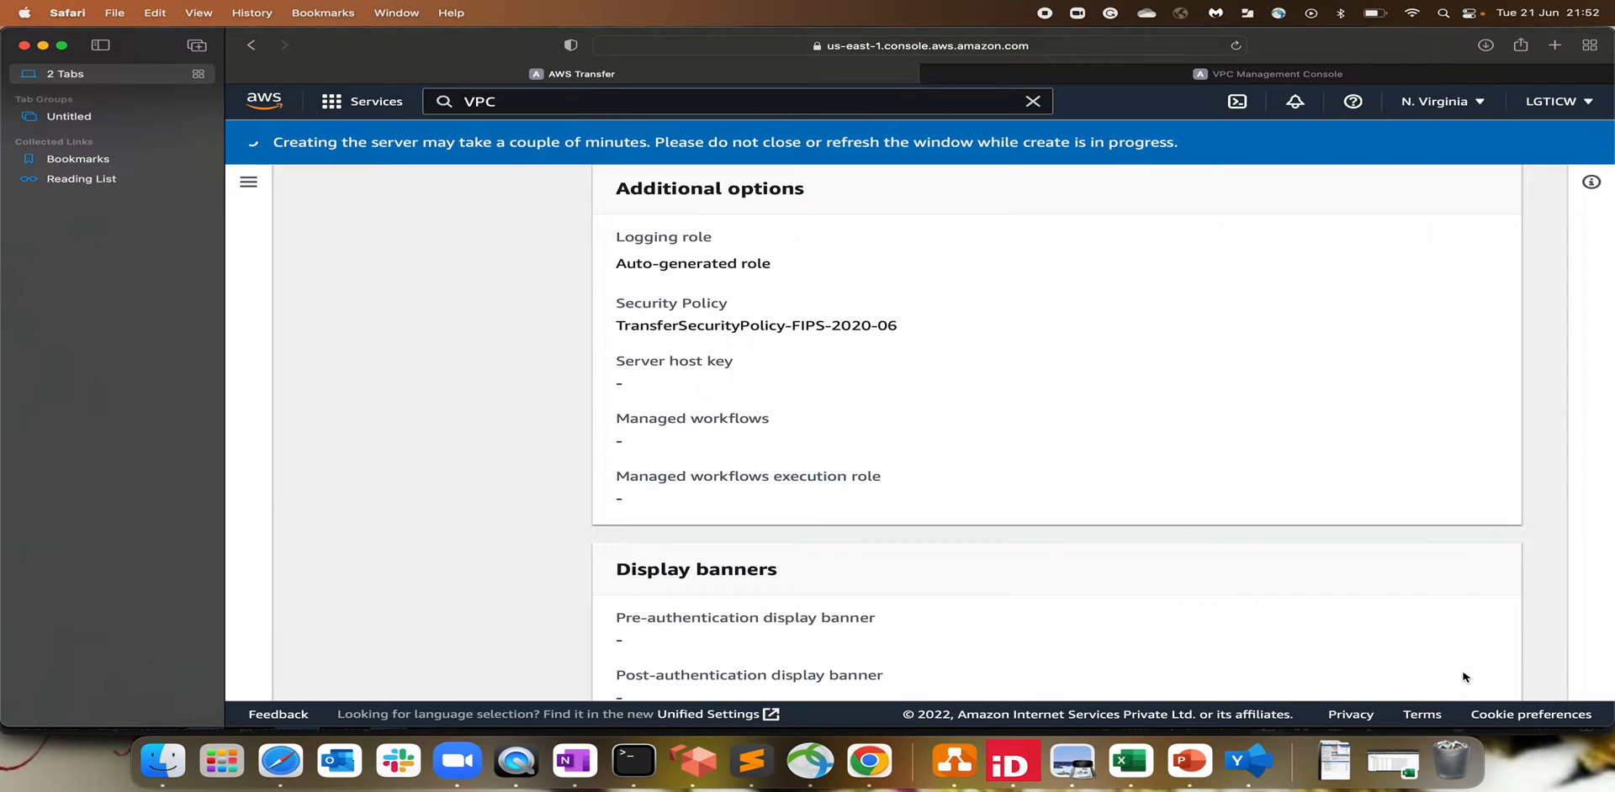
scroll(1383, 618, "up", 10)
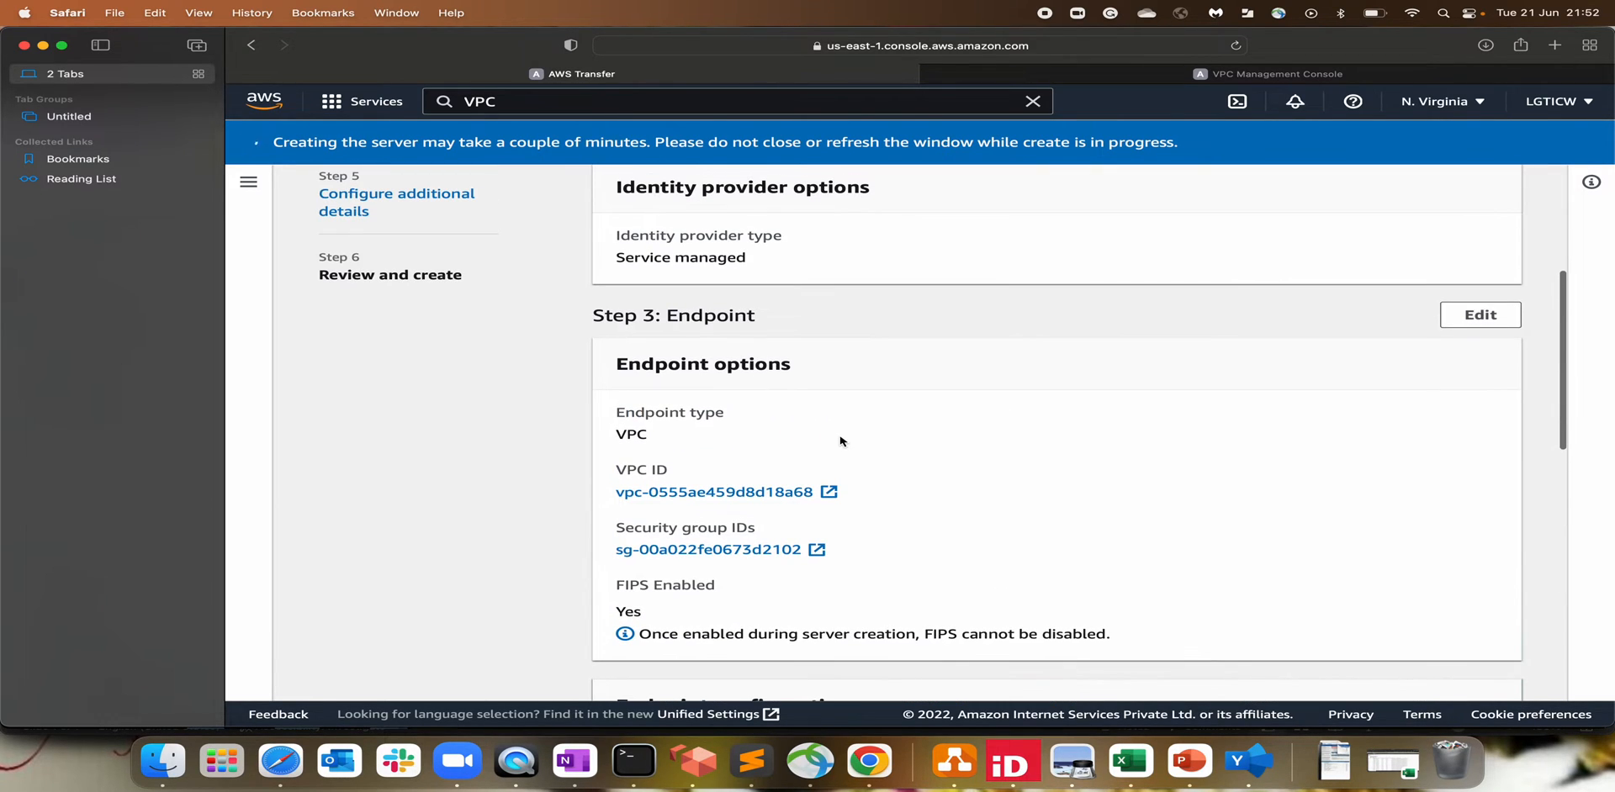
scroll(842, 441, "up", 6)
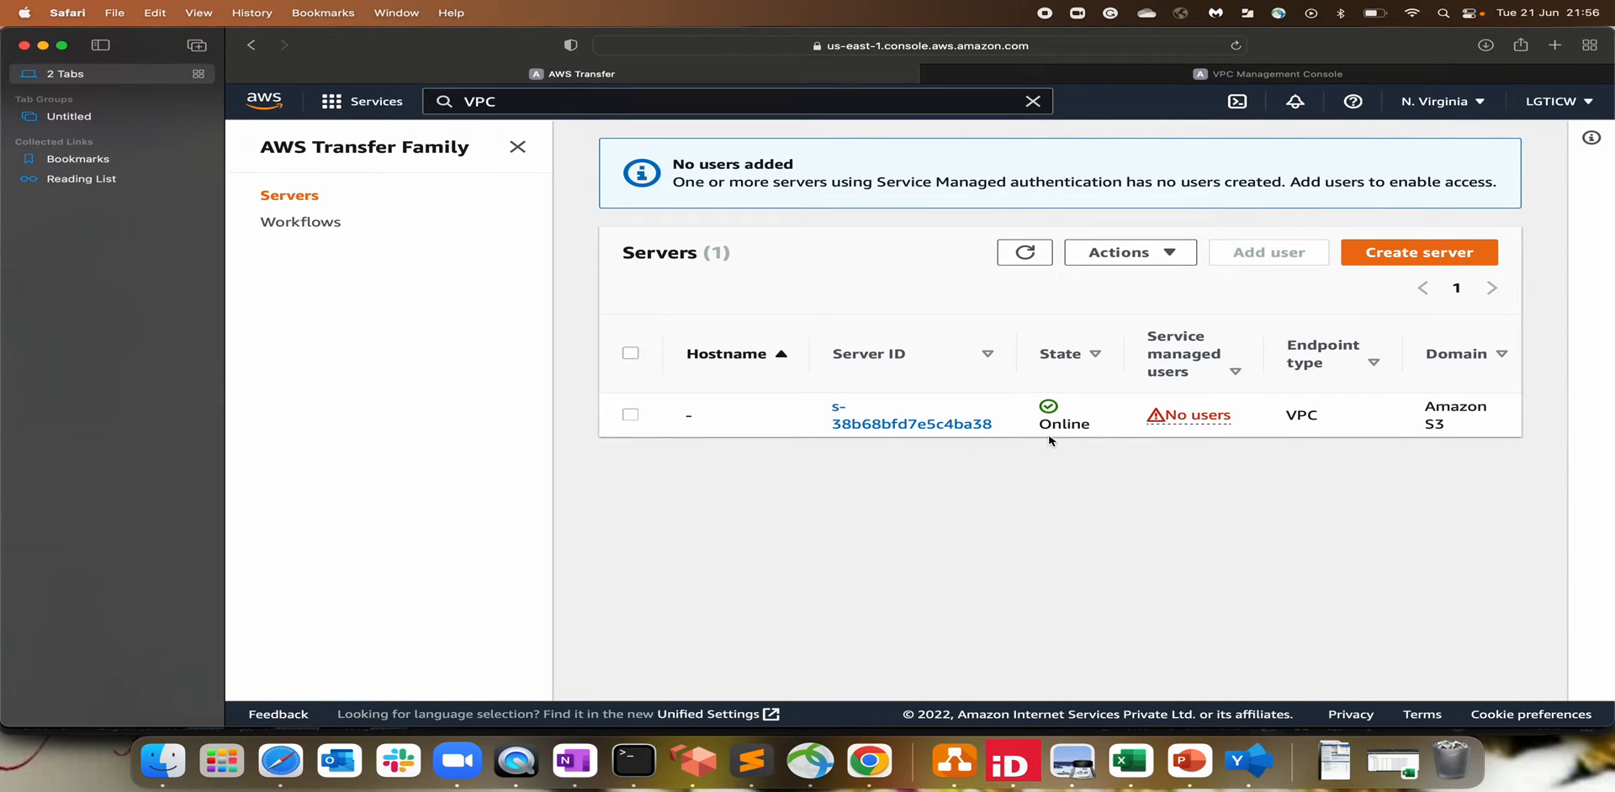
Step: Open the Online VPC-endpoint server's details and confirm SFTP with Service managed identity provider
left_click_drag(1045, 423, 1062, 423)
double_click(1300, 415)
left_click(923, 429)
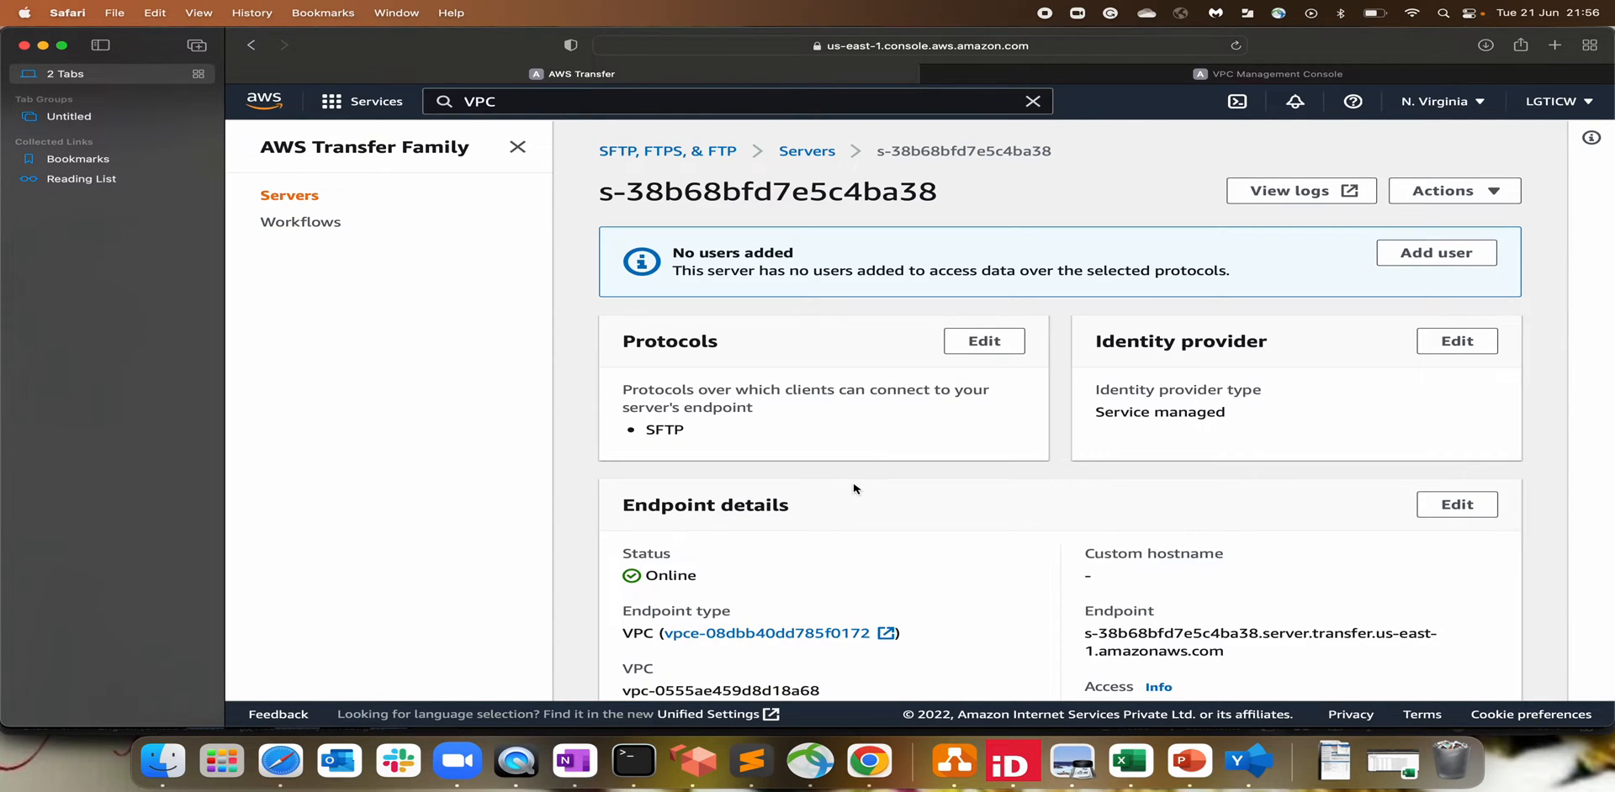
scroll(854, 488, "down", 2)
left_click_drag(655, 342, 686, 348)
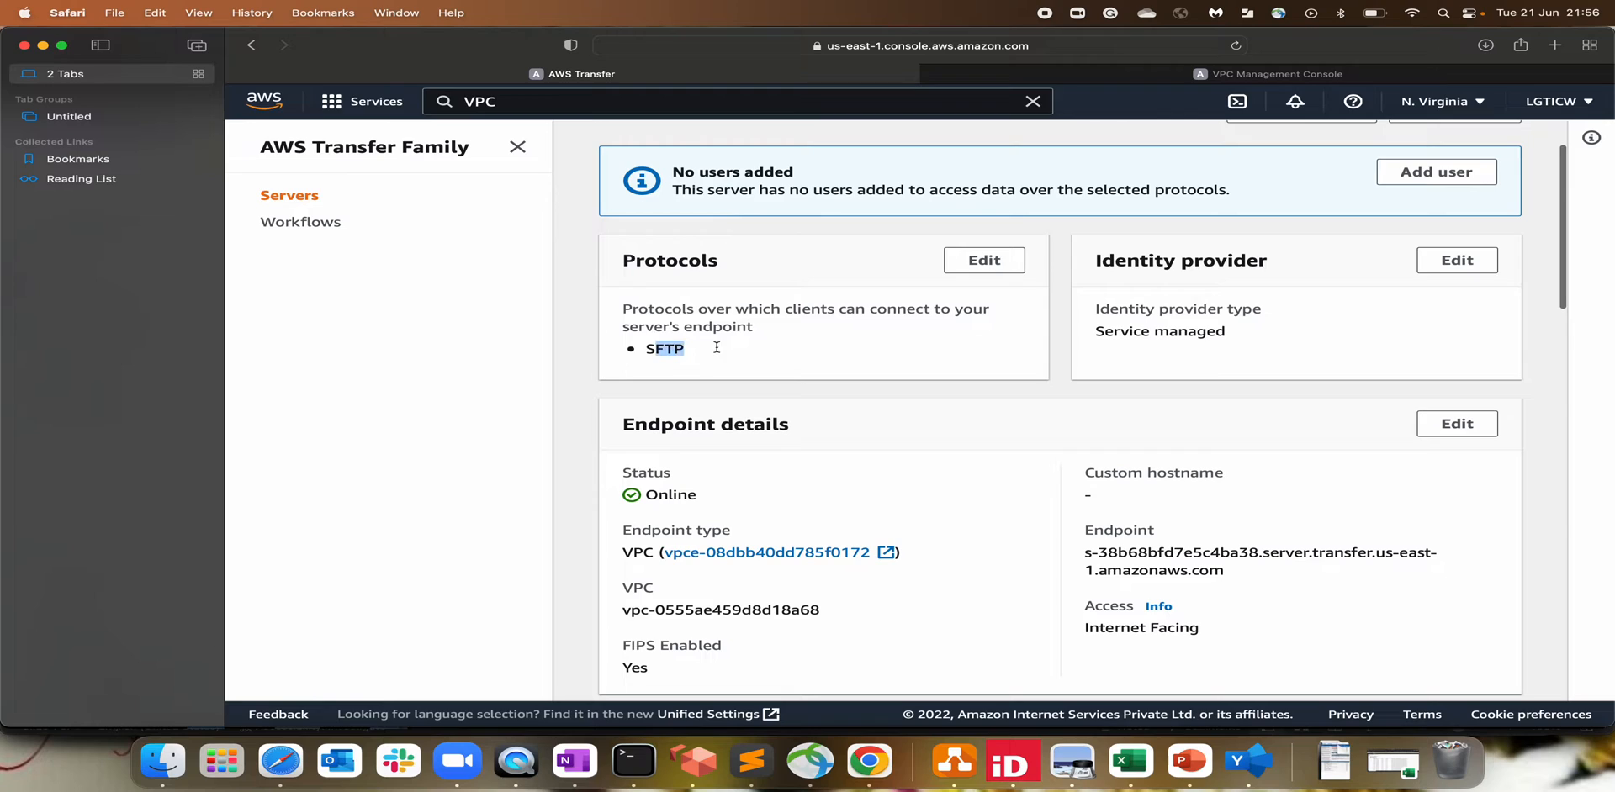
left_click_drag(1103, 331, 1299, 335)
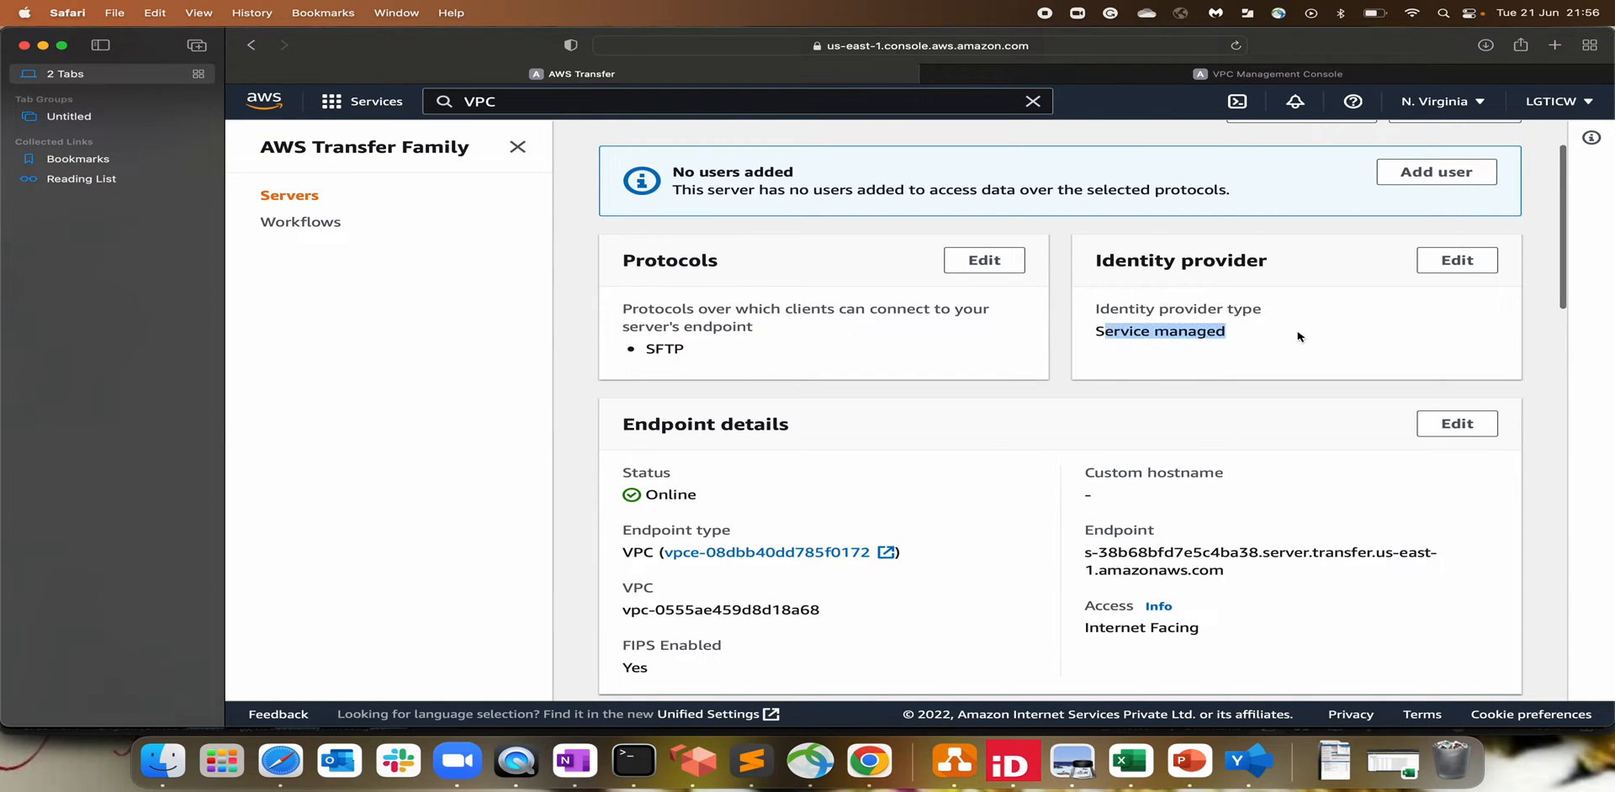
scroll(1095, 532, "down", 2)
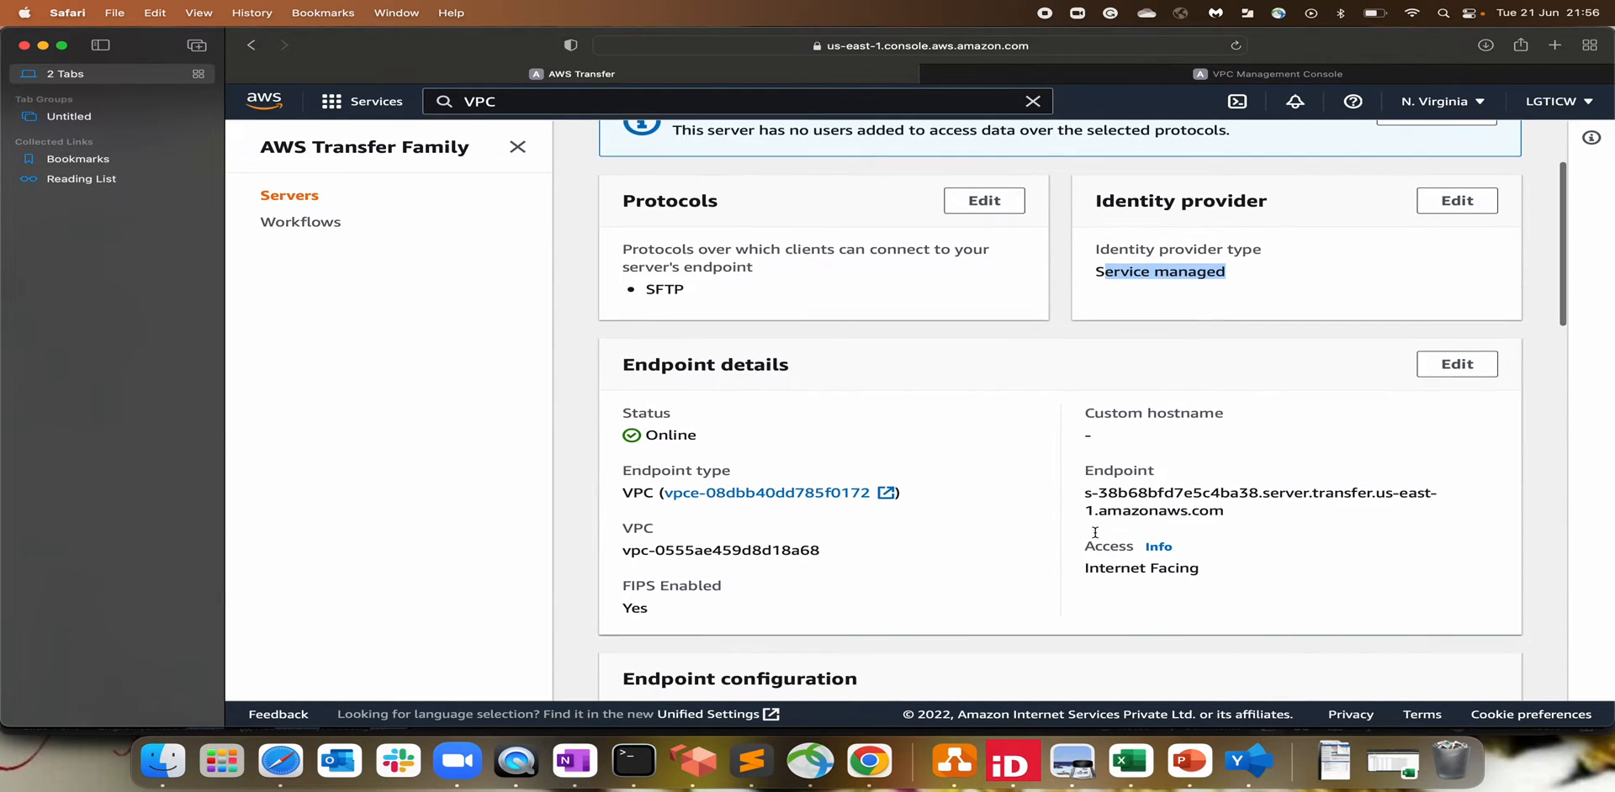
left_click_drag(1085, 494, 1244, 513)
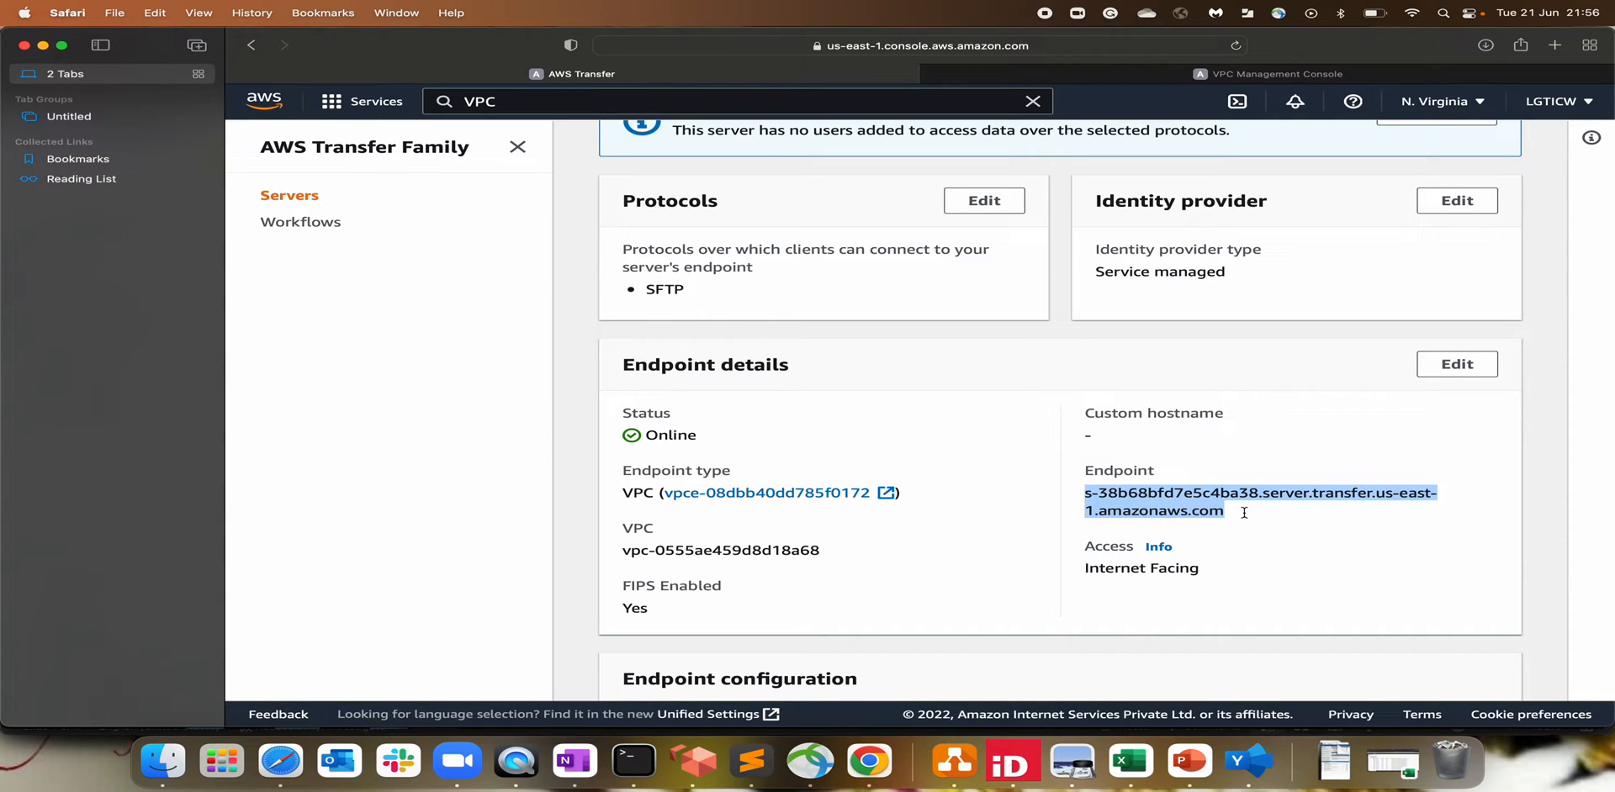
Step: Review the server's additional details and host key, then start adding a user
scroll(1244, 513, "down", 8)
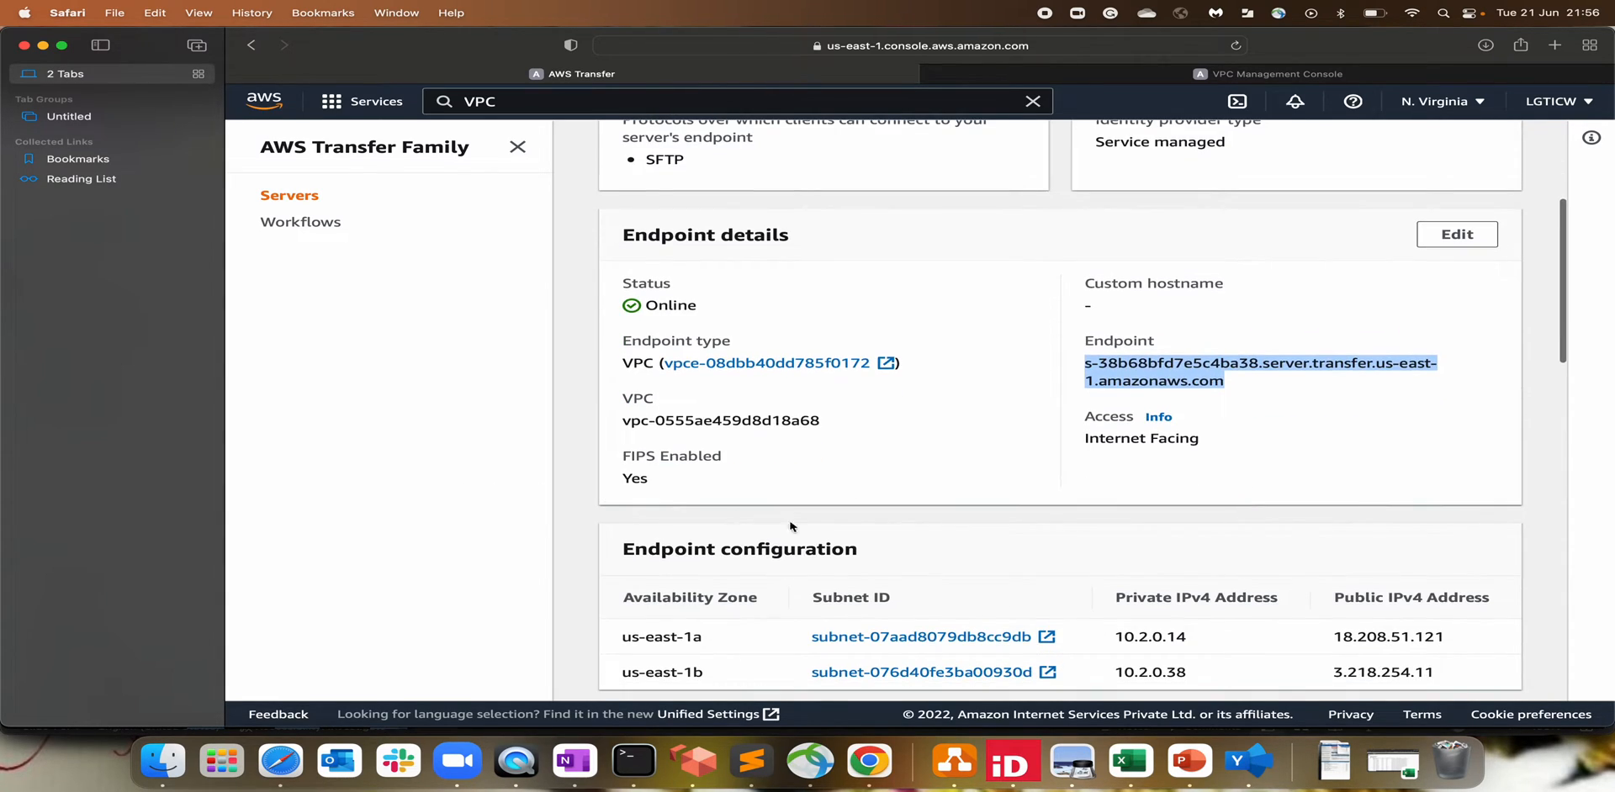
scroll(1209, 580, "down", 5)
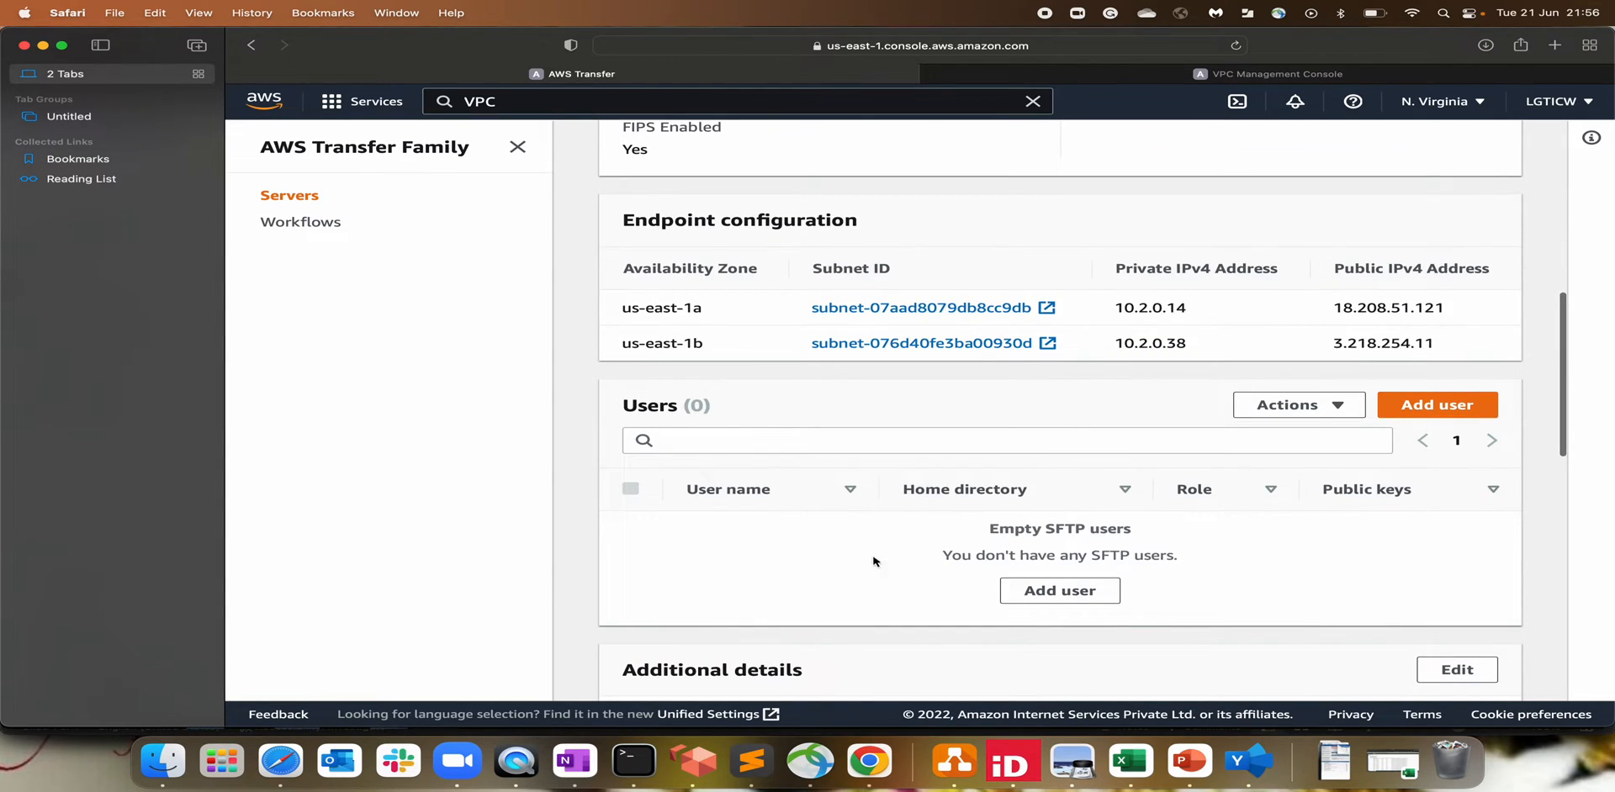
scroll(981, 543, "down", 6)
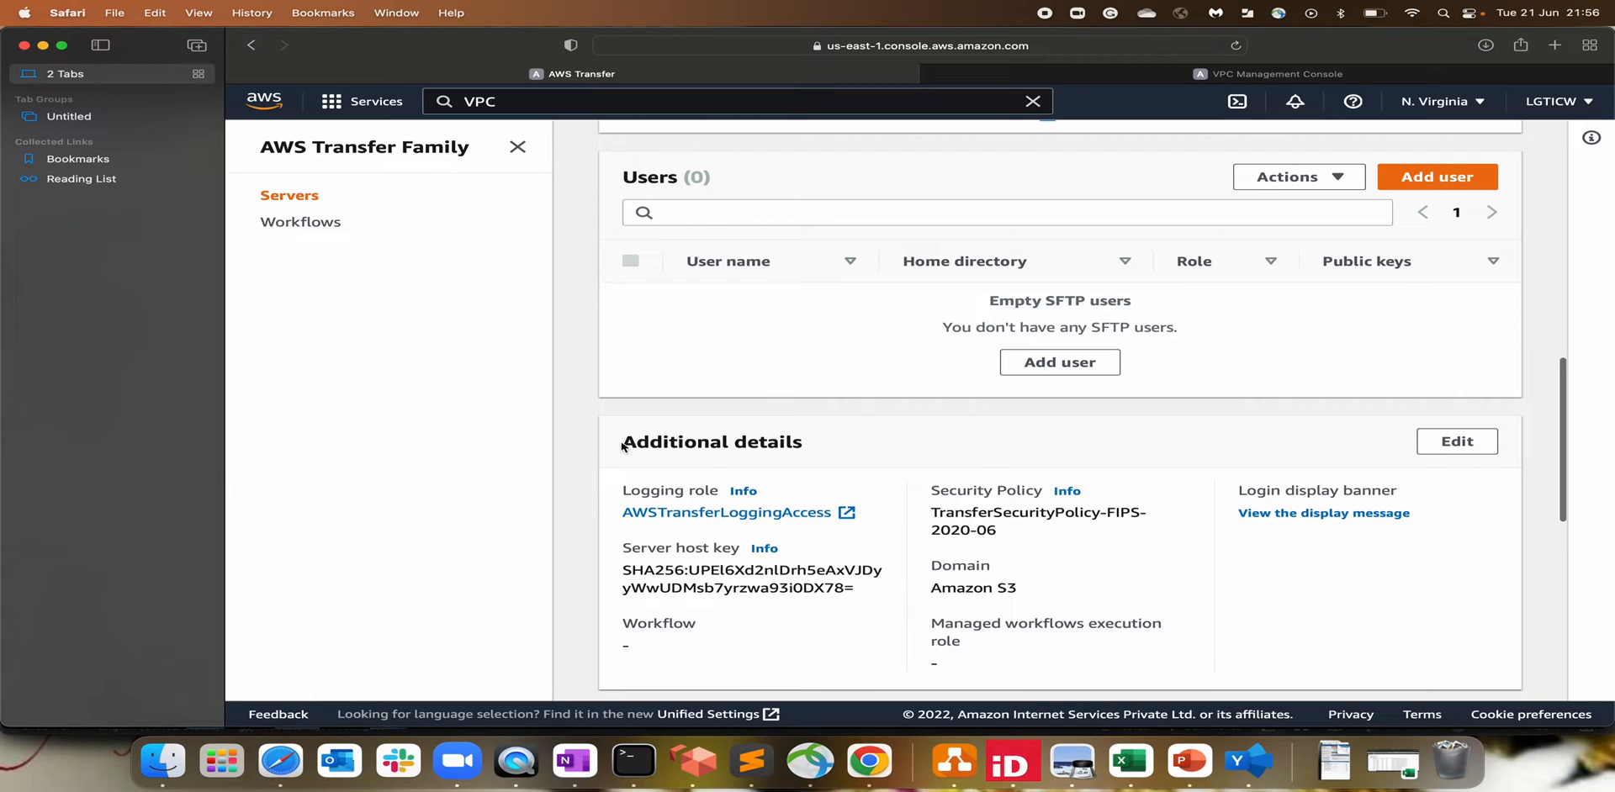
left_click_drag(623, 444, 805, 446)
scroll(807, 620, "down", 8)
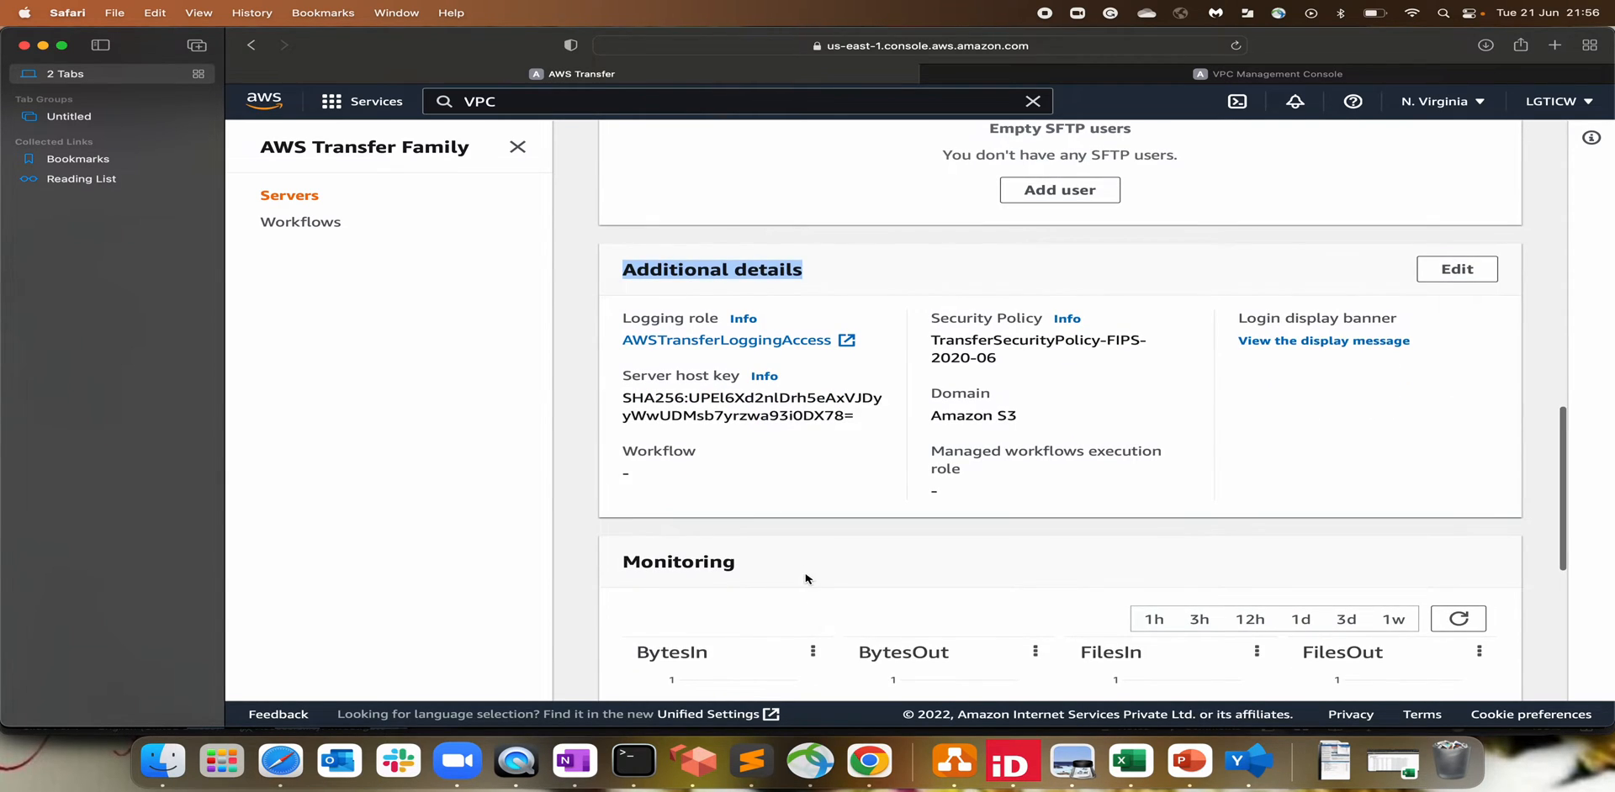
left_click_drag(622, 263, 867, 292)
scroll(867, 291, "up", 3)
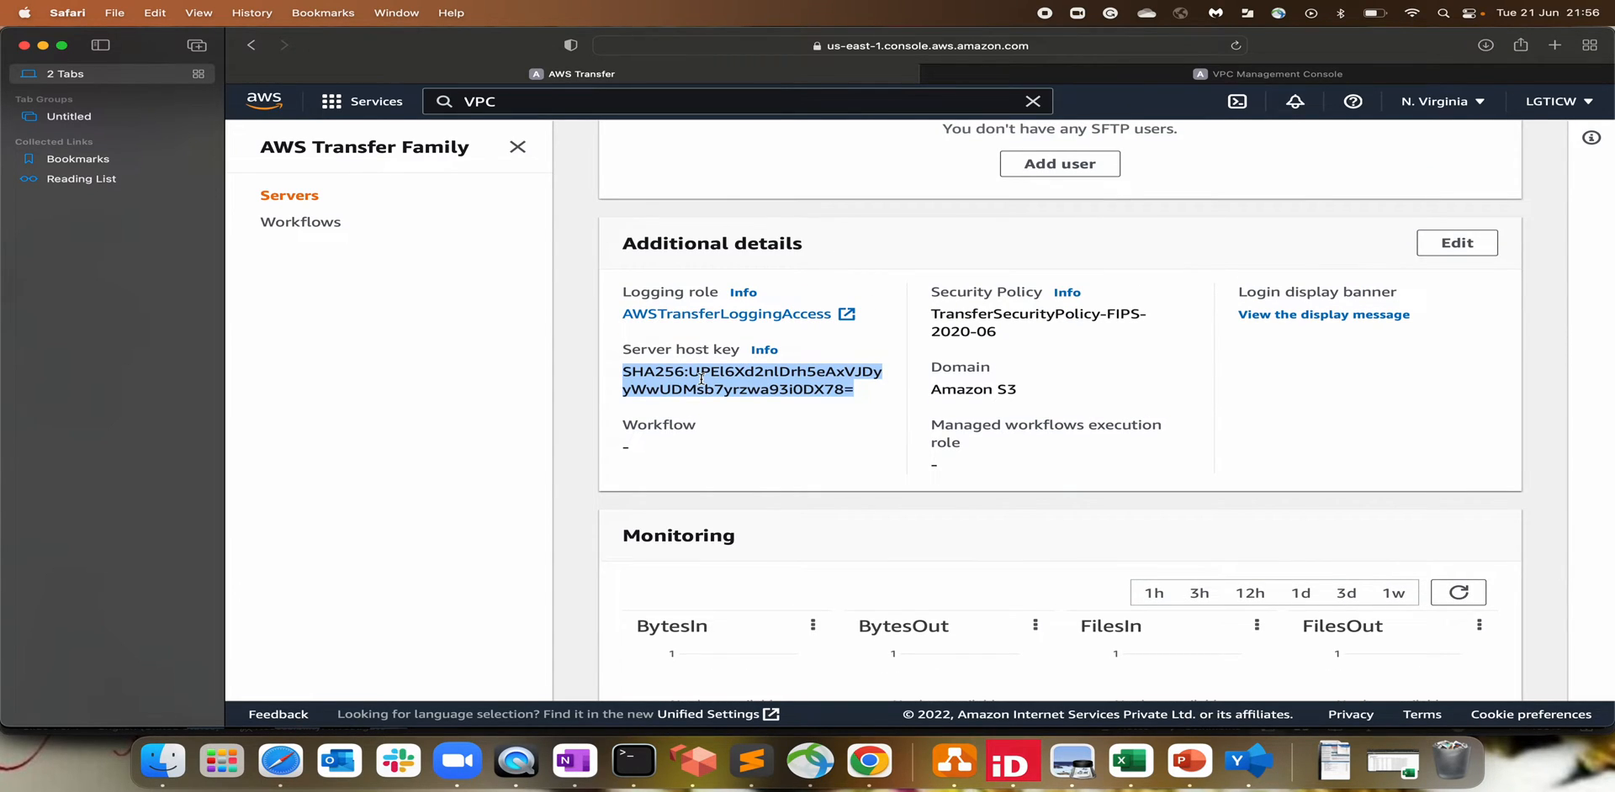
scroll(849, 442, "up", 10)
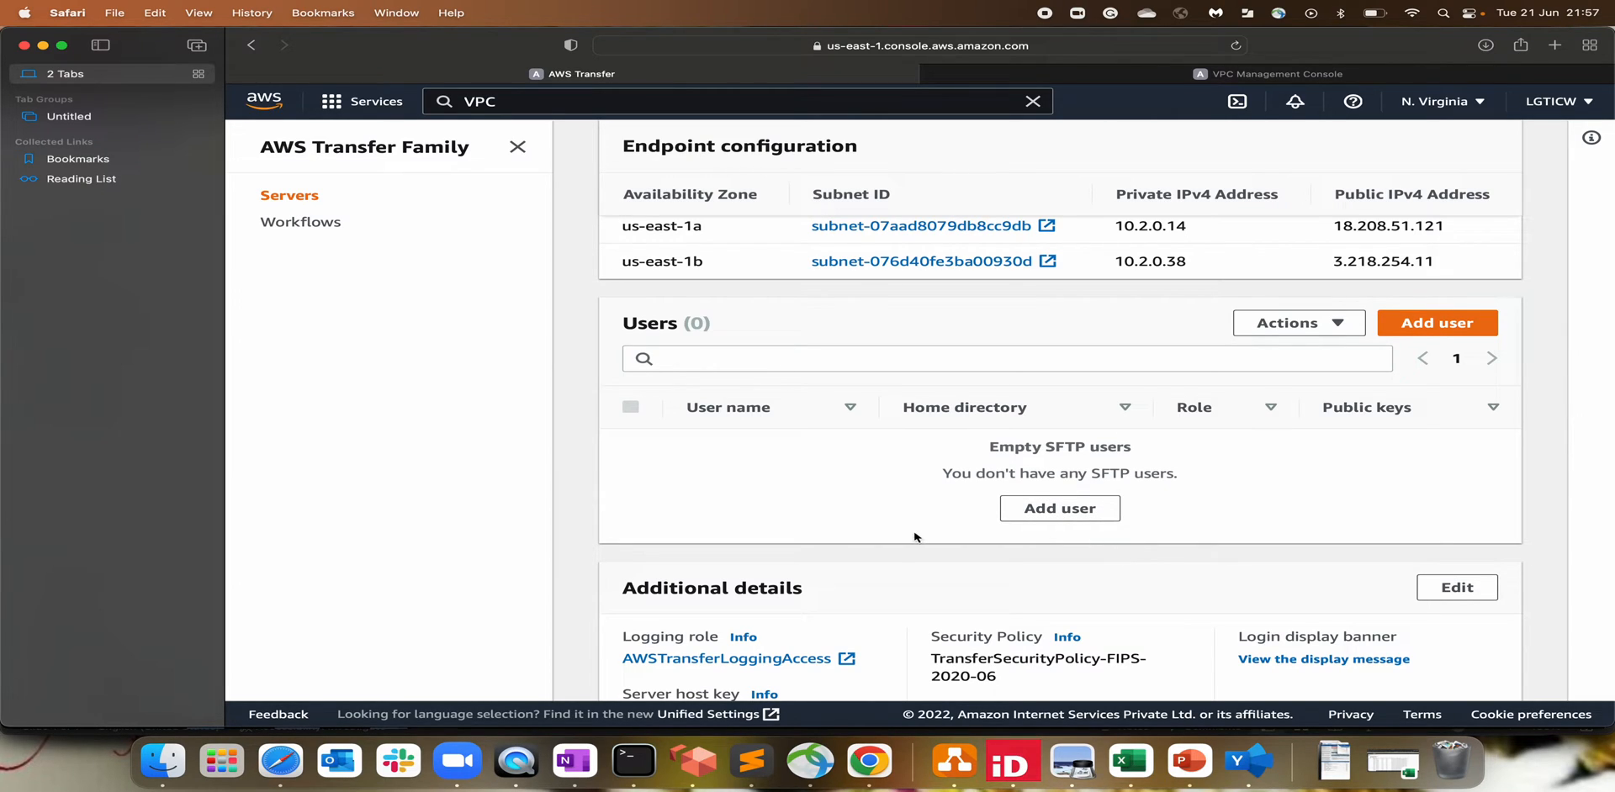
left_click(1076, 519)
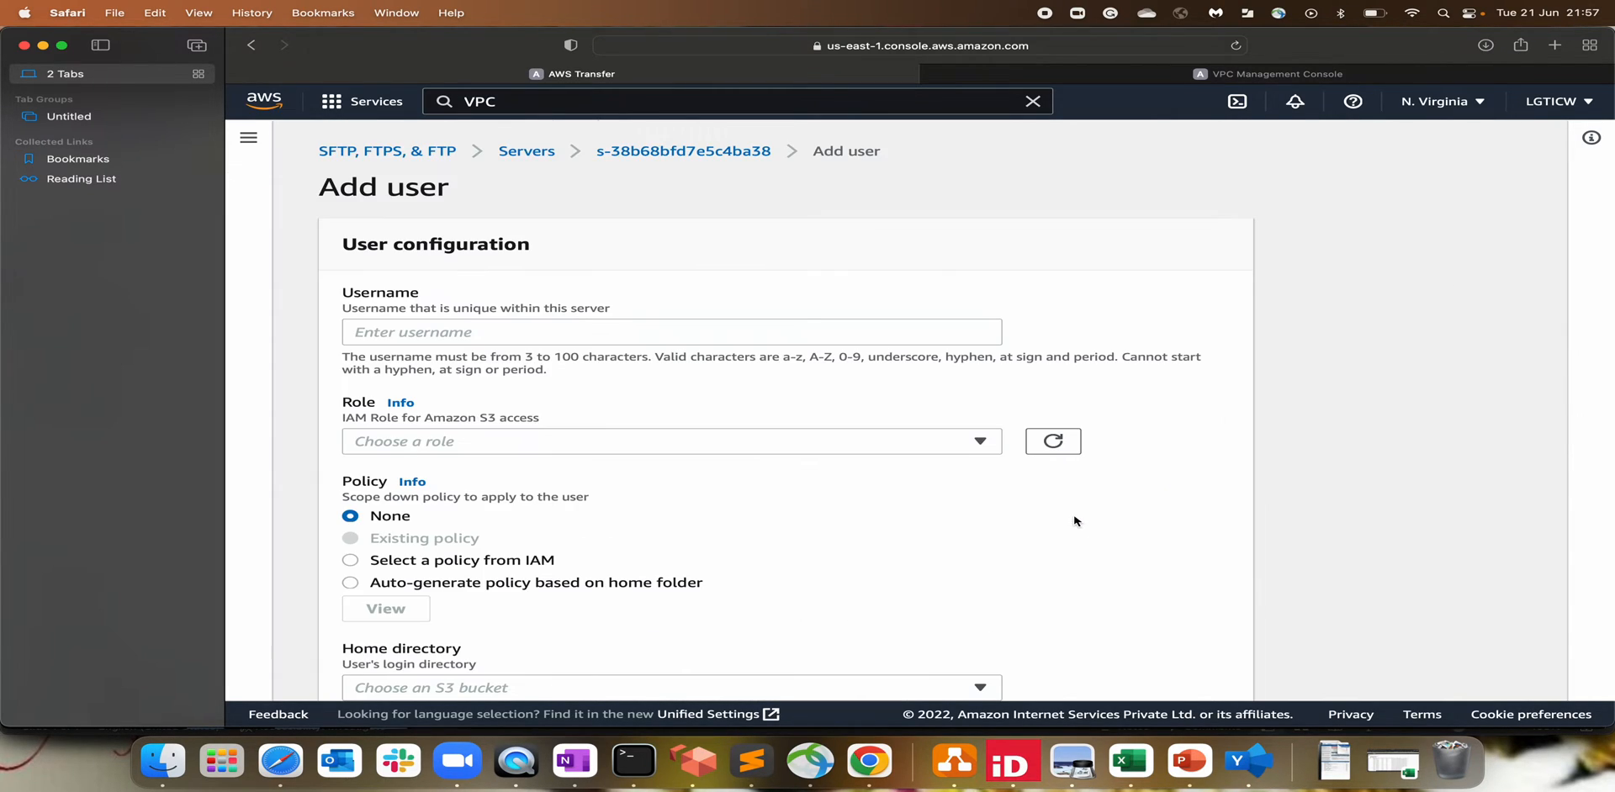
Step: Enter username test-sftp, choose sftp-role as its IAM role, and select the console search text
left_click(425, 331)
type("te")
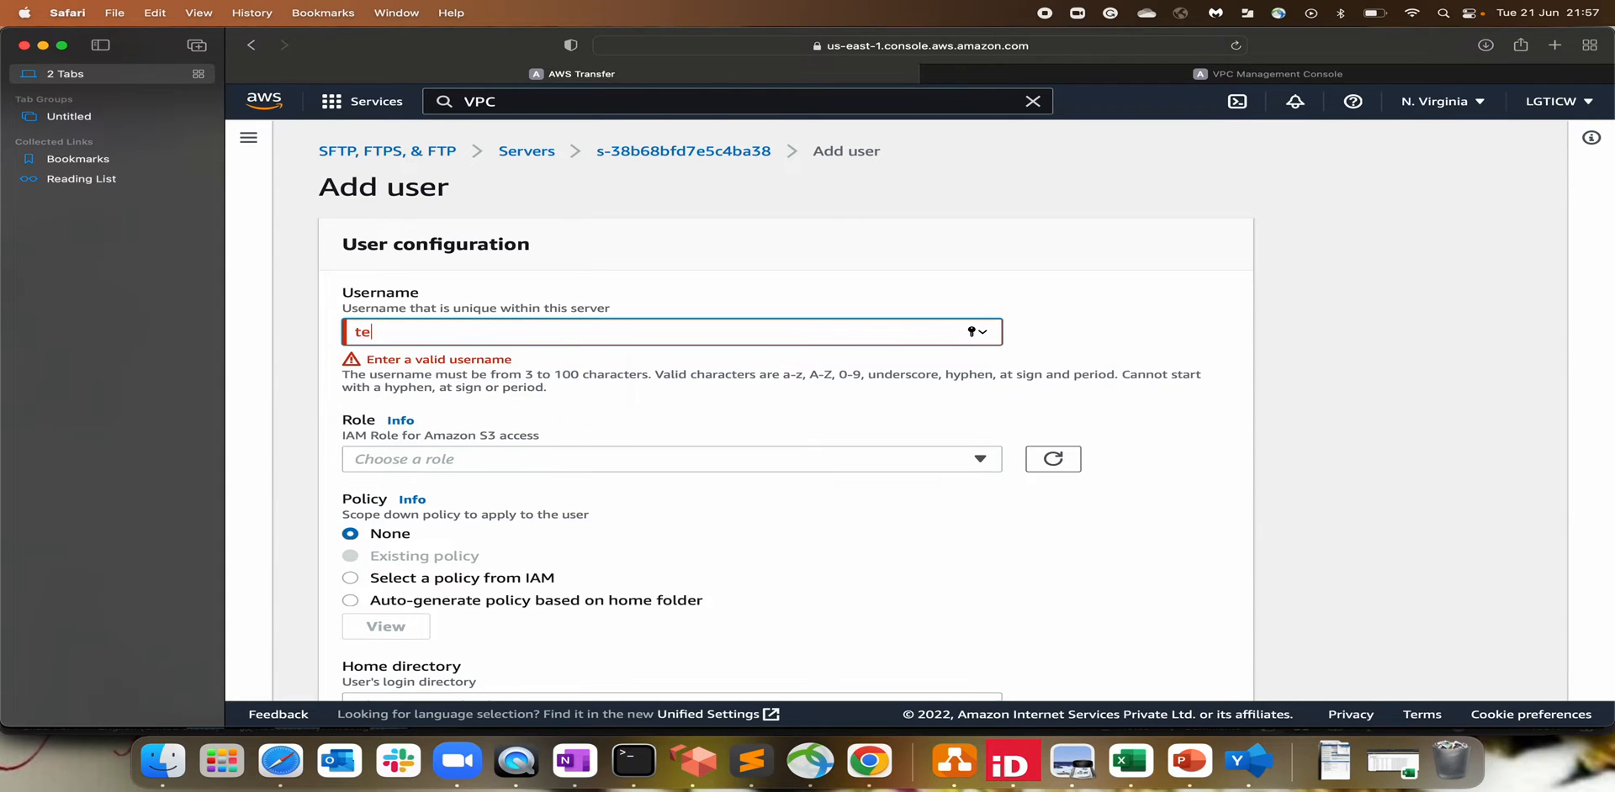
type("st-sftp")
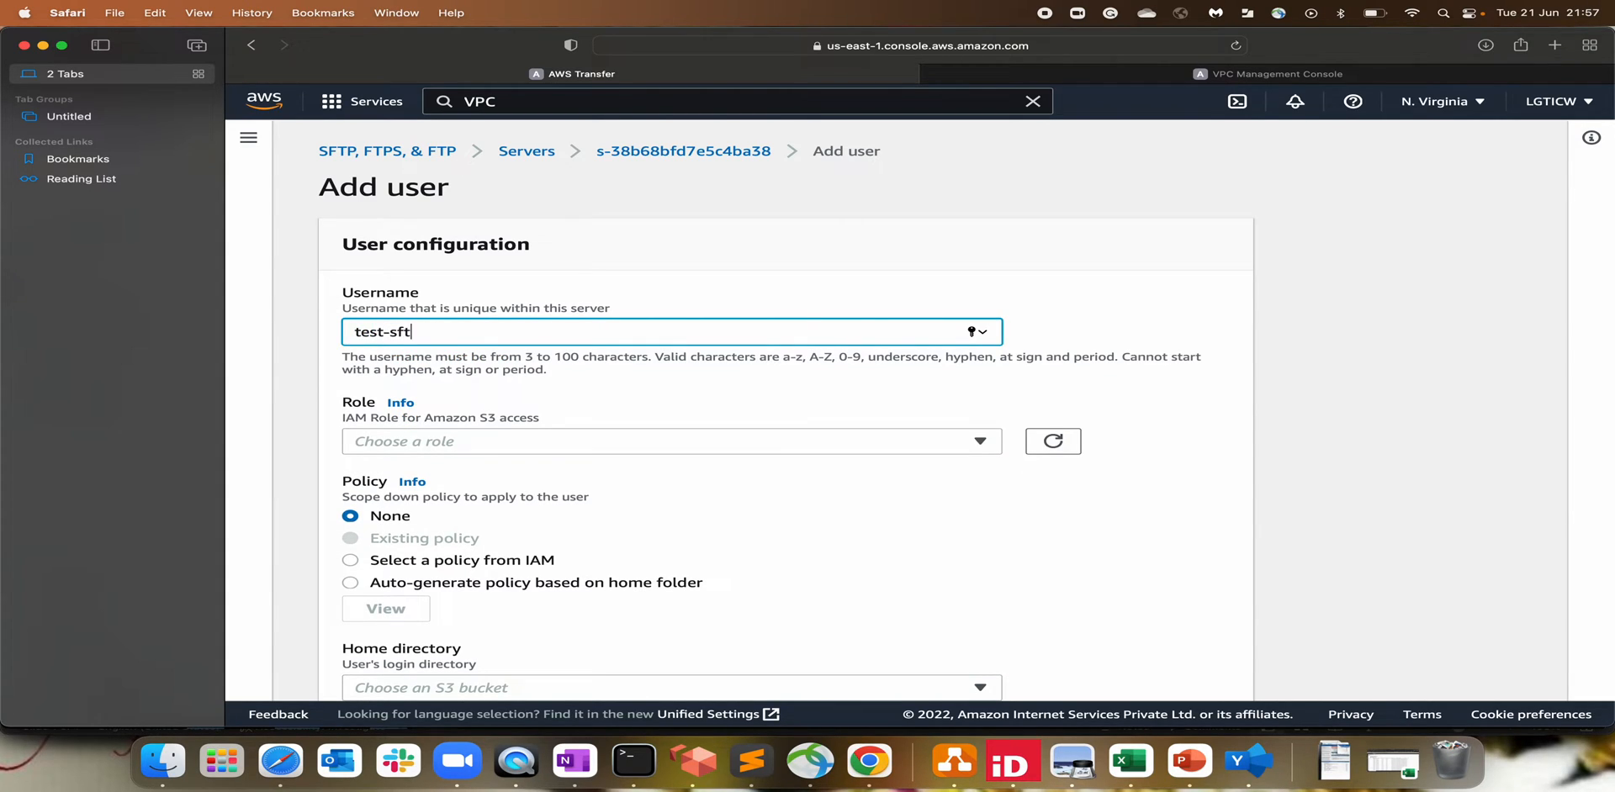
left_click(441, 444)
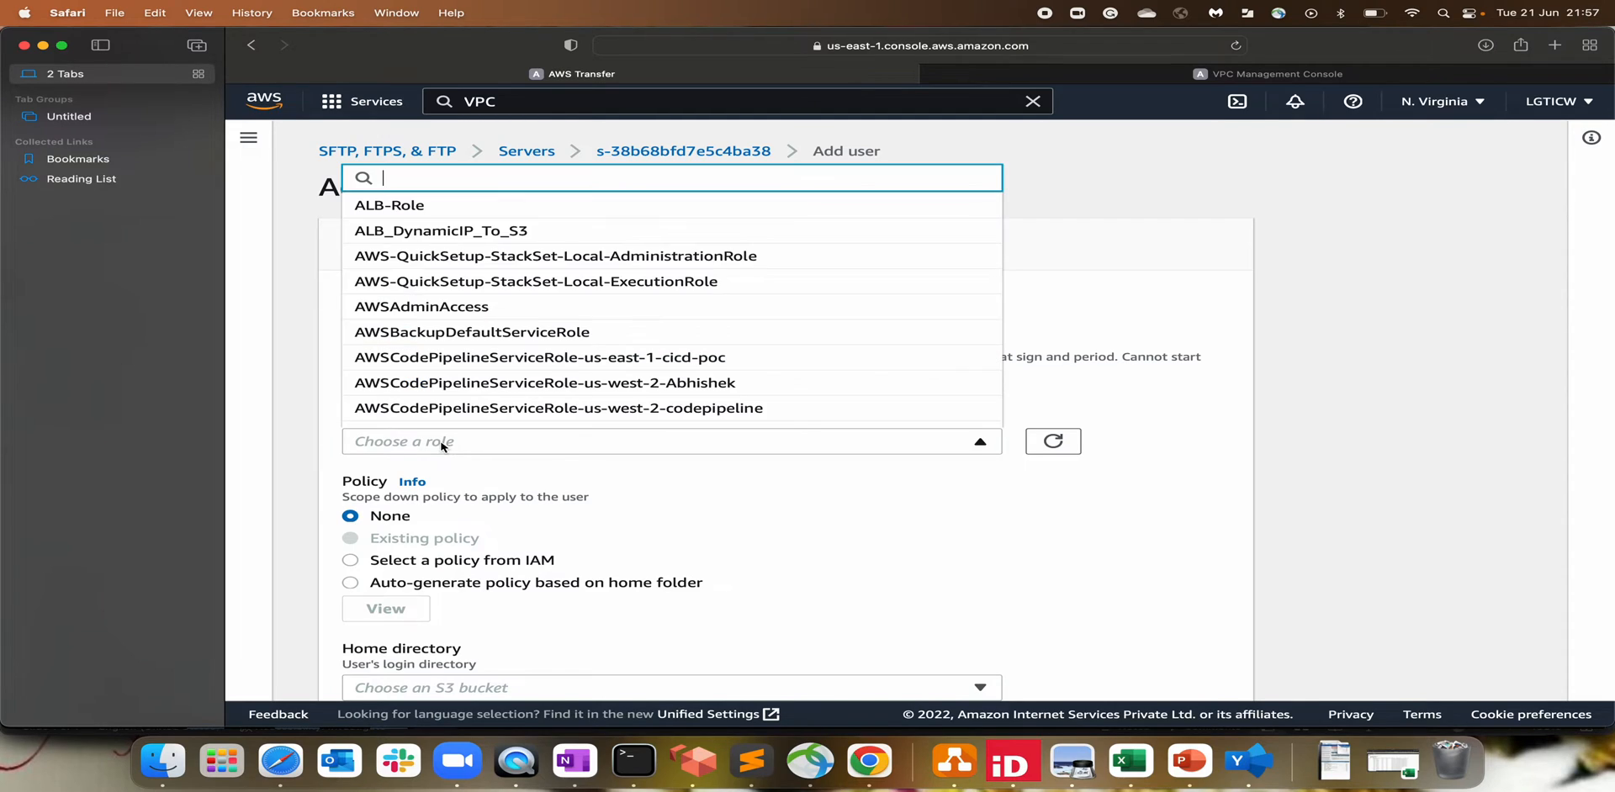
type("sft")
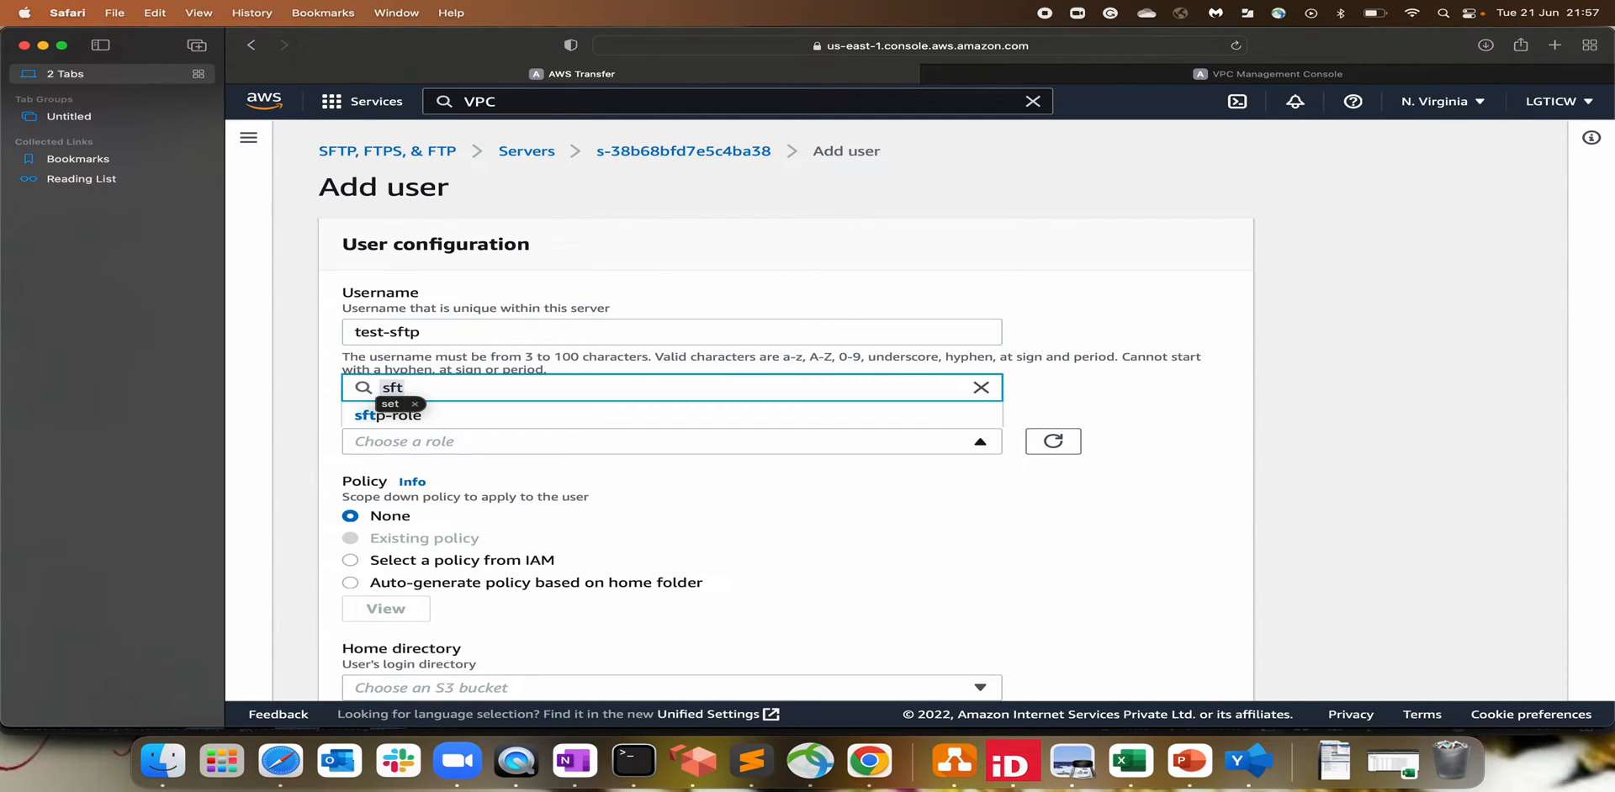
key("BackSpace")
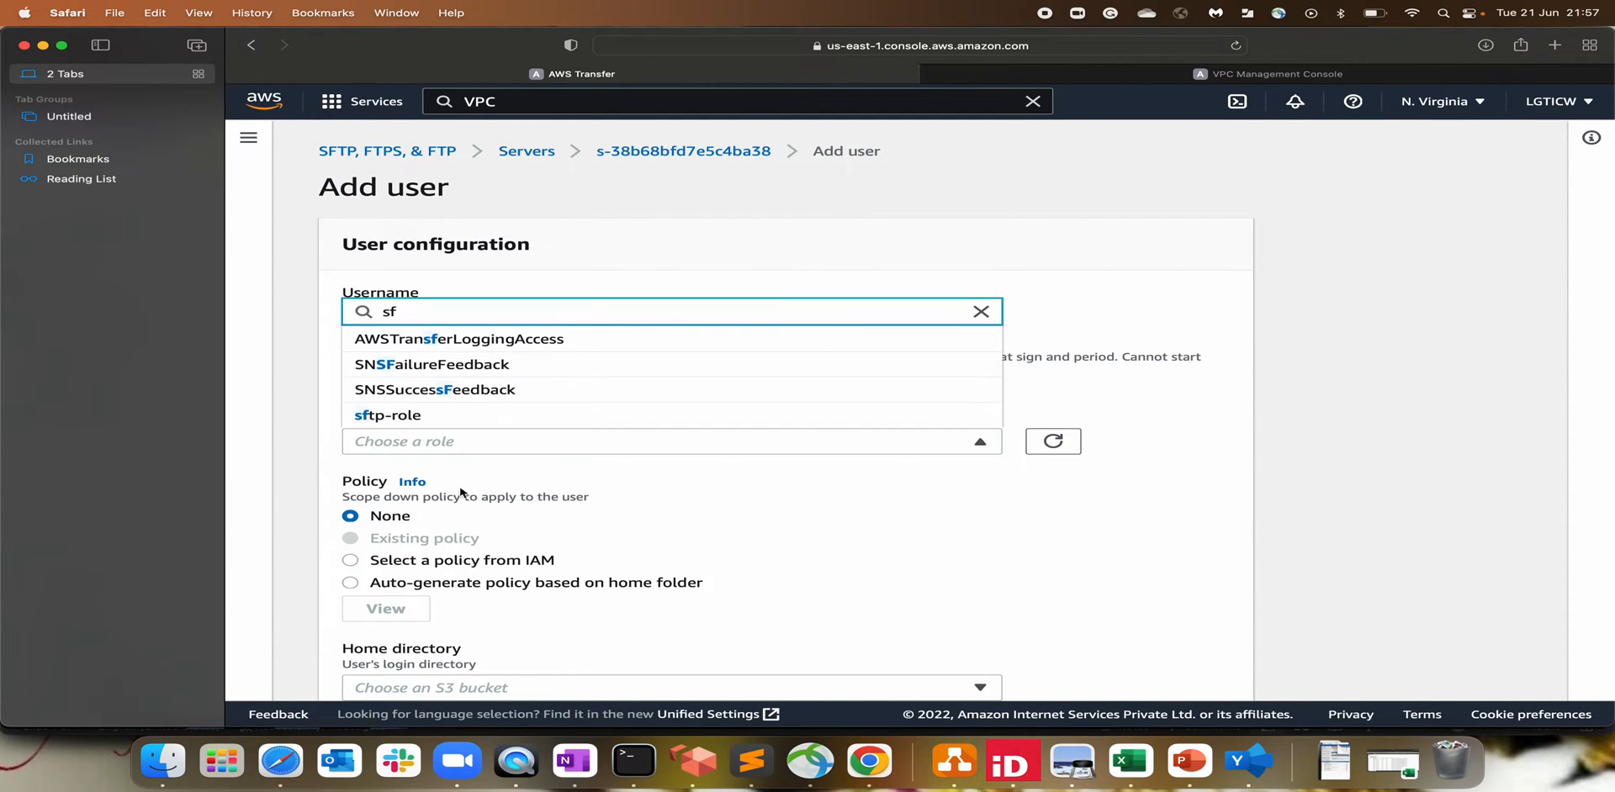
left_click(454, 415)
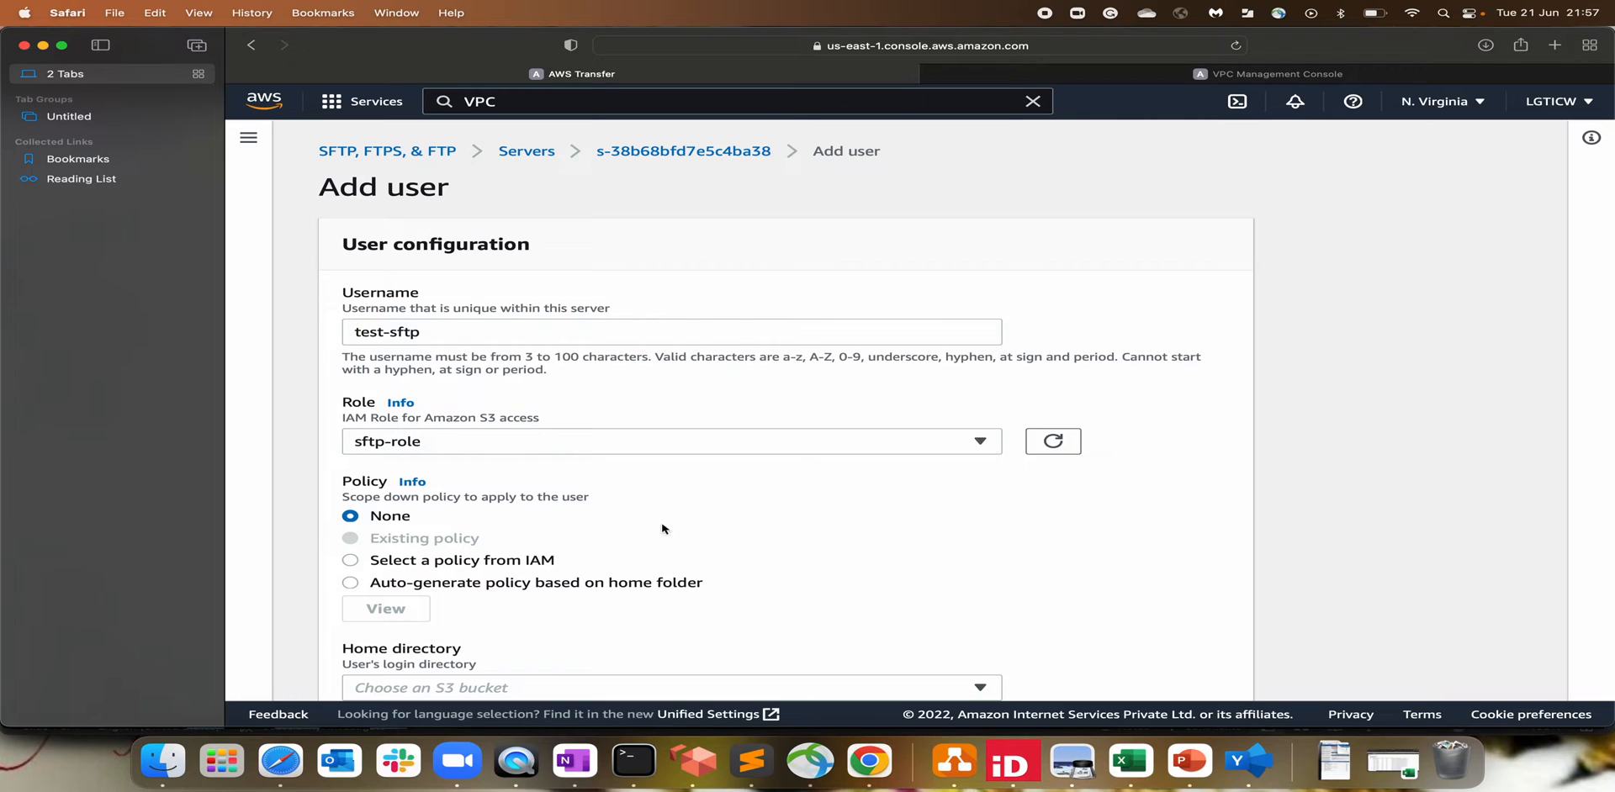
double_click(506, 103)
Step: Search the console for IAM and open it in a new tab, keeping the Add user form
type("IAM")
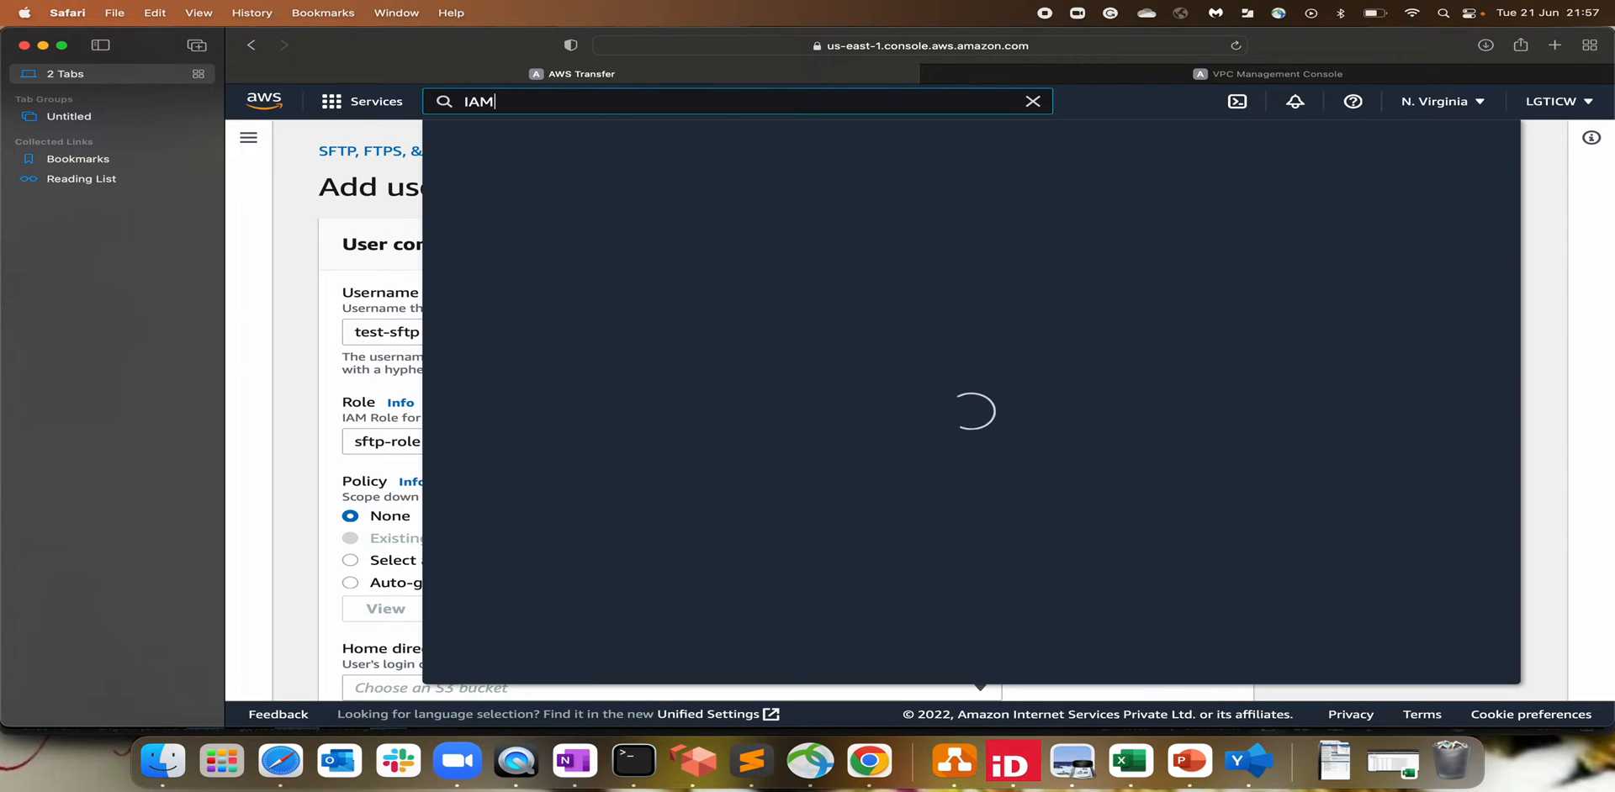
right_click(799, 236)
left_click(828, 246)
left_click(1292, 75)
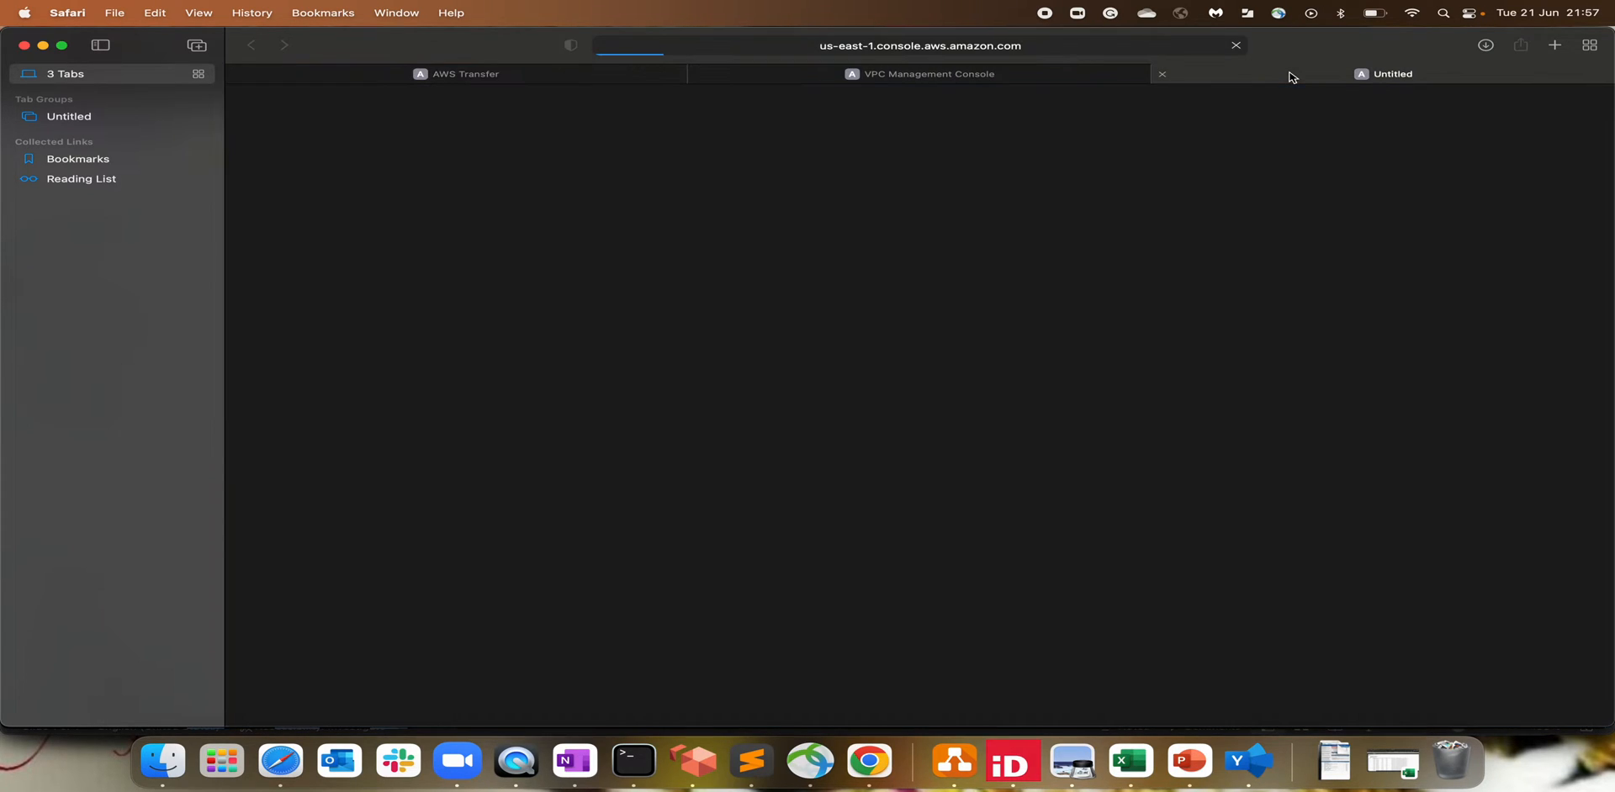
left_click(558, 77)
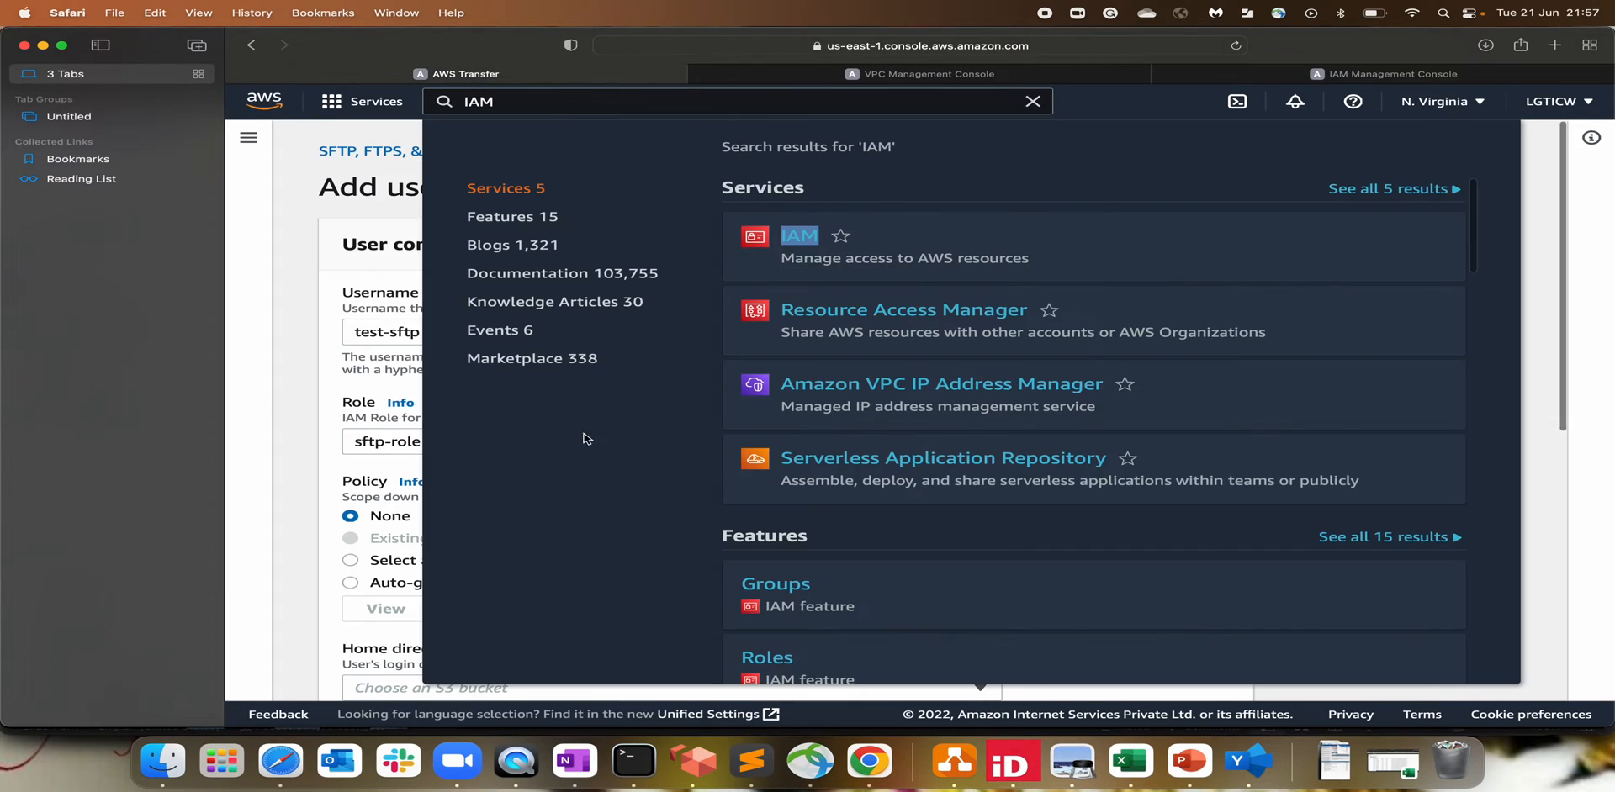
left_click(323, 401)
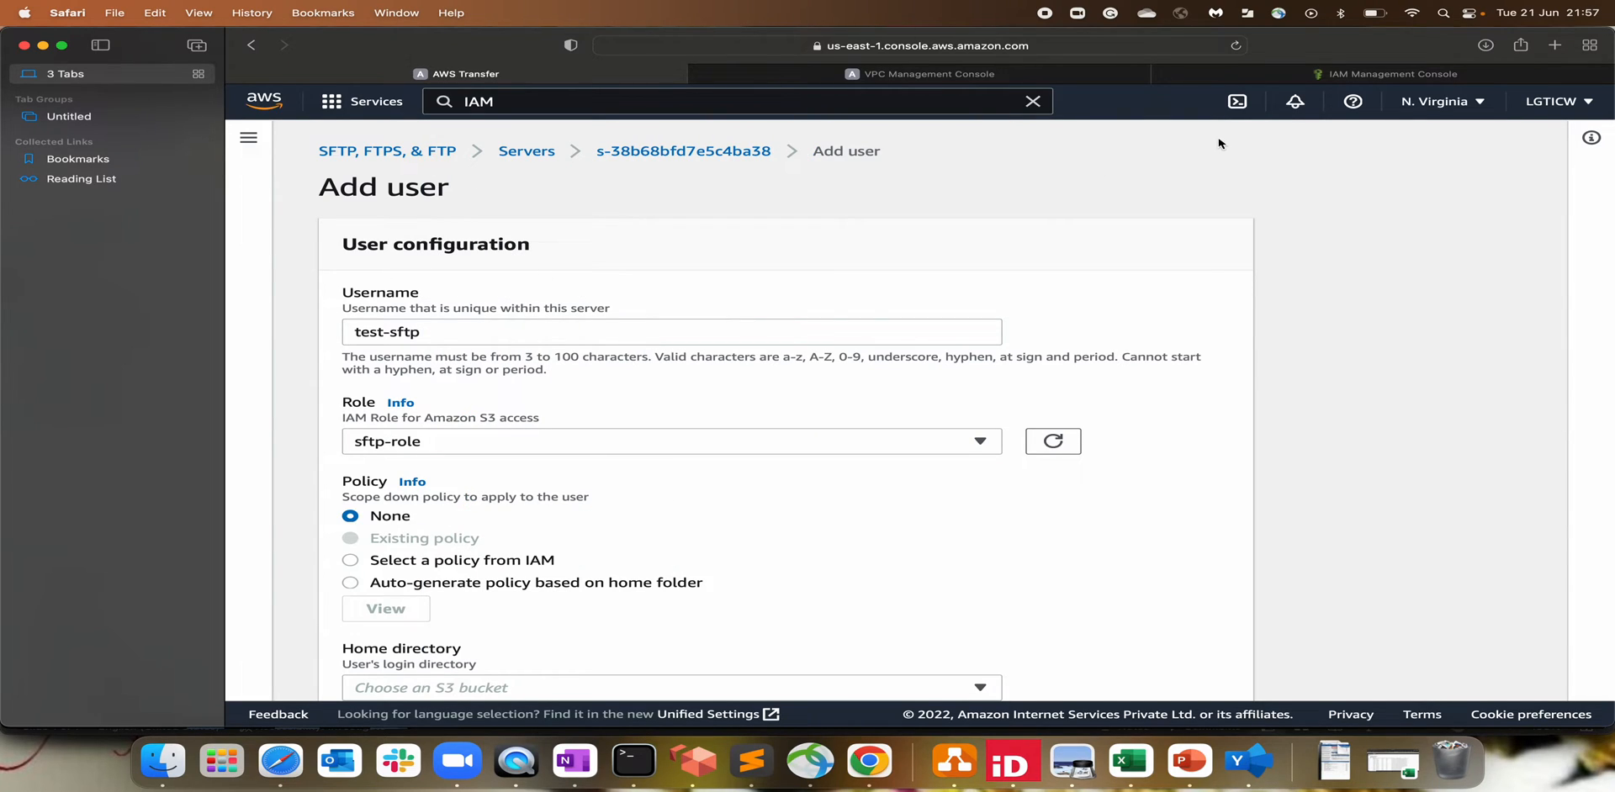
Step: Open sftp-role from the IAM roles list and confirm it has the AmazonS3FullAccess policy
left_click(1302, 75)
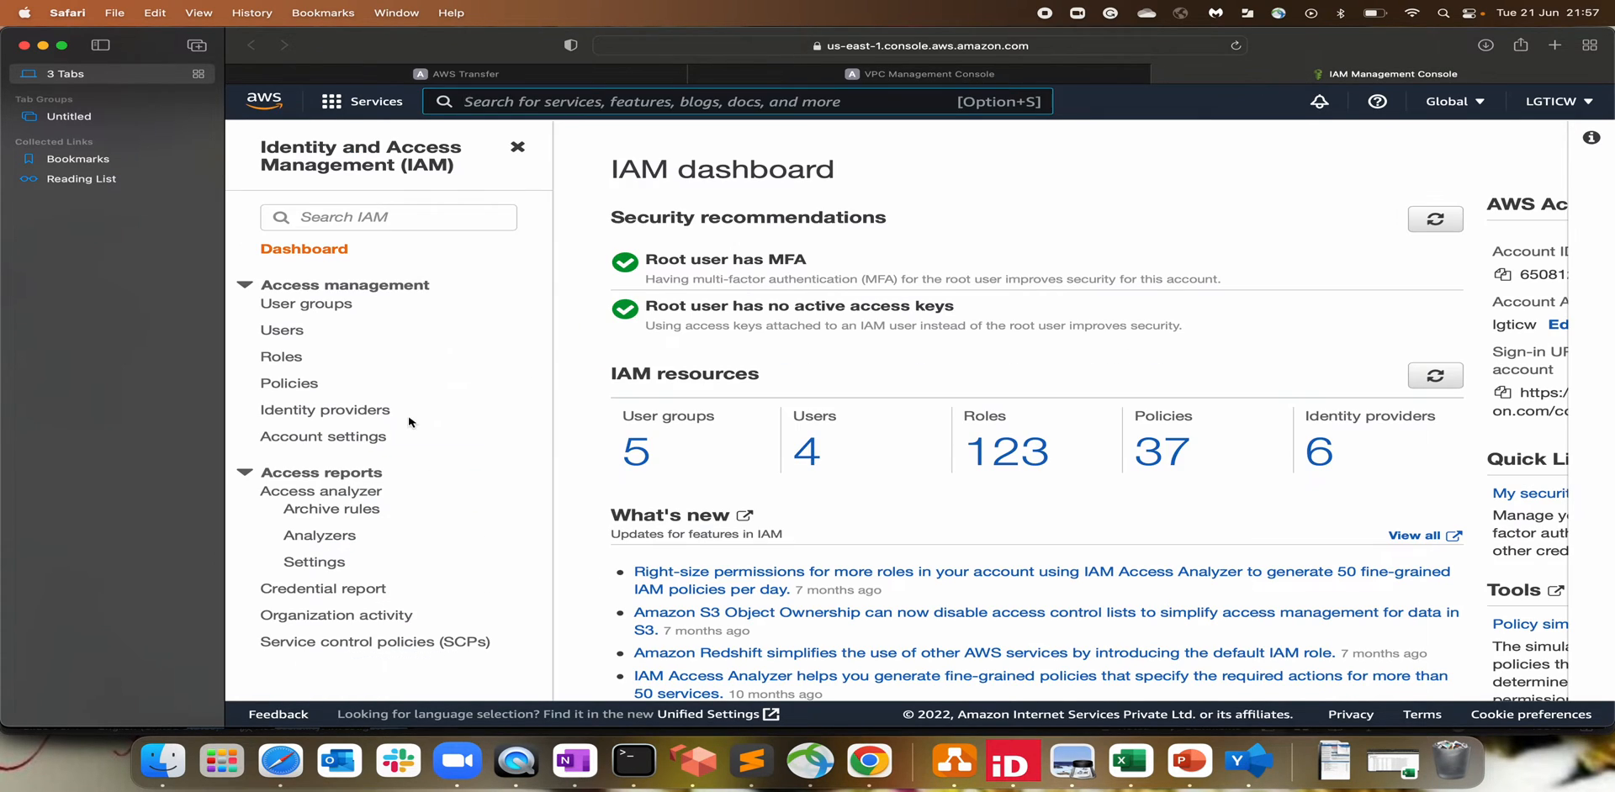
left_click(289, 358)
left_click(721, 346)
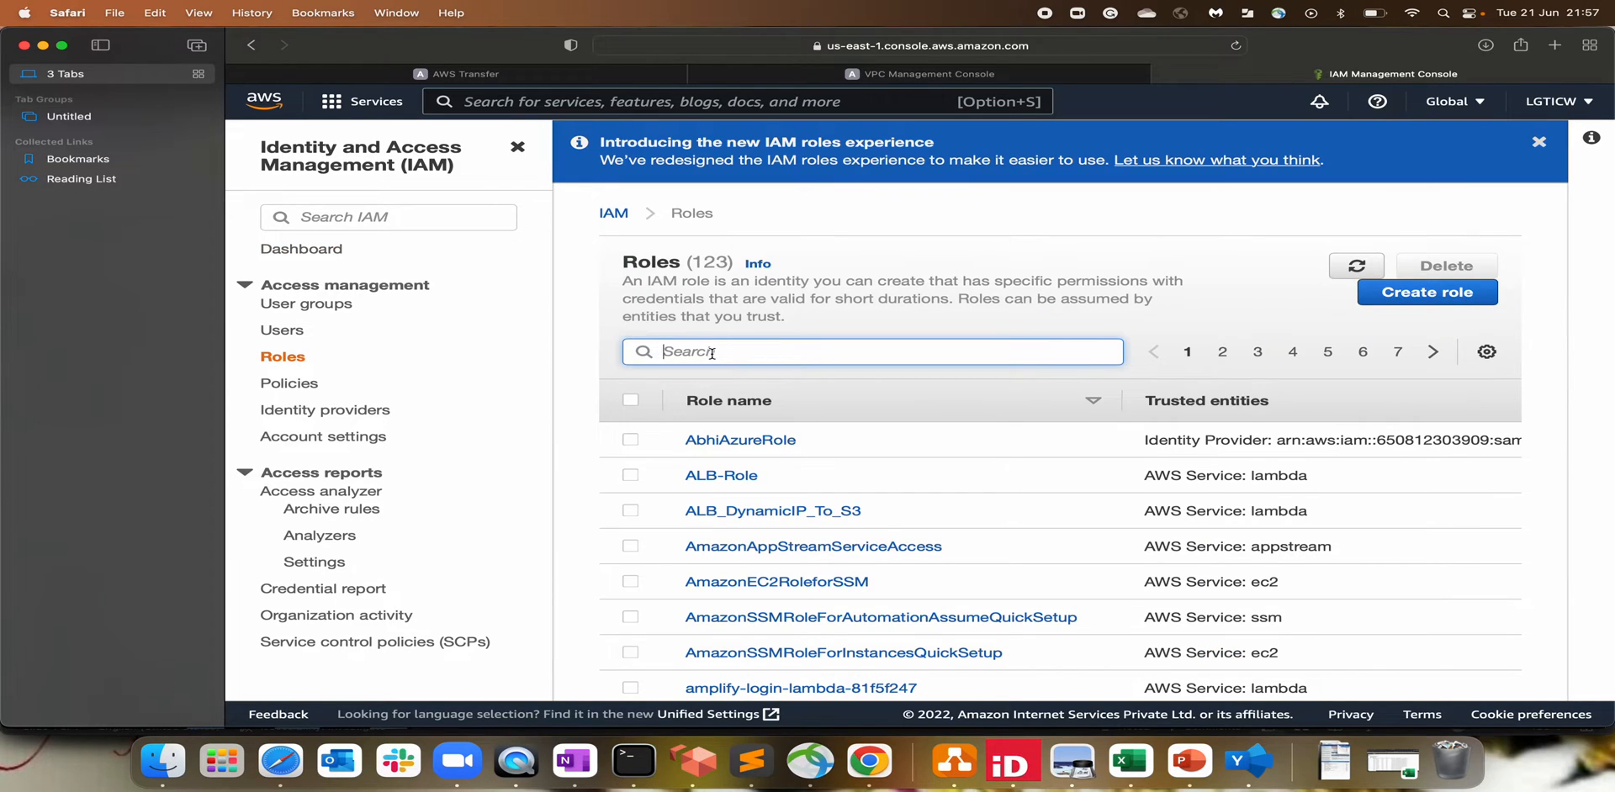
type("sftp")
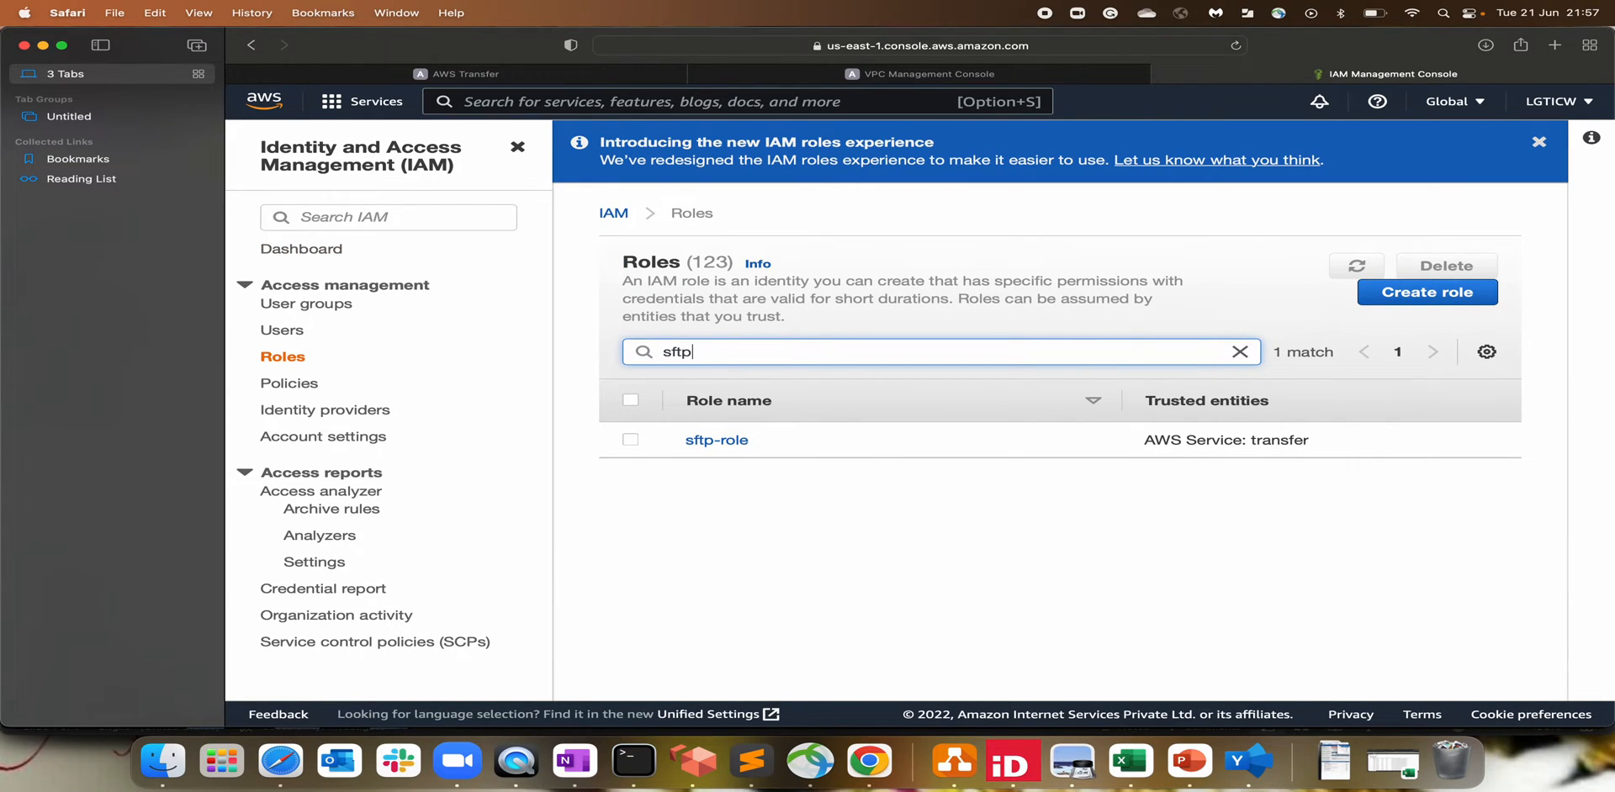
left_click(717, 440)
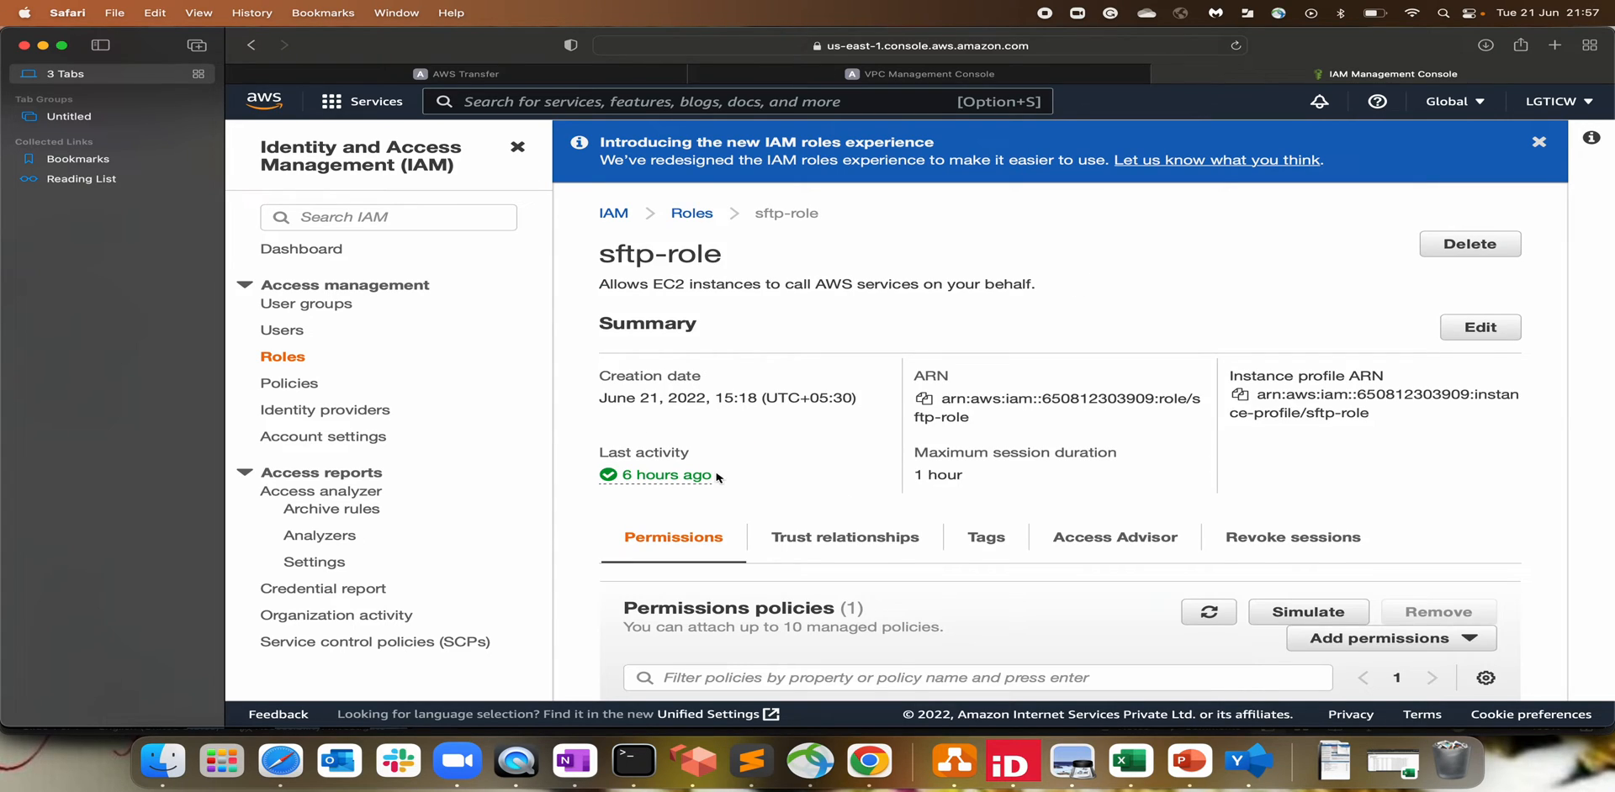
scroll(807, 682, "down", 3)
left_click_drag(950, 636, 744, 636)
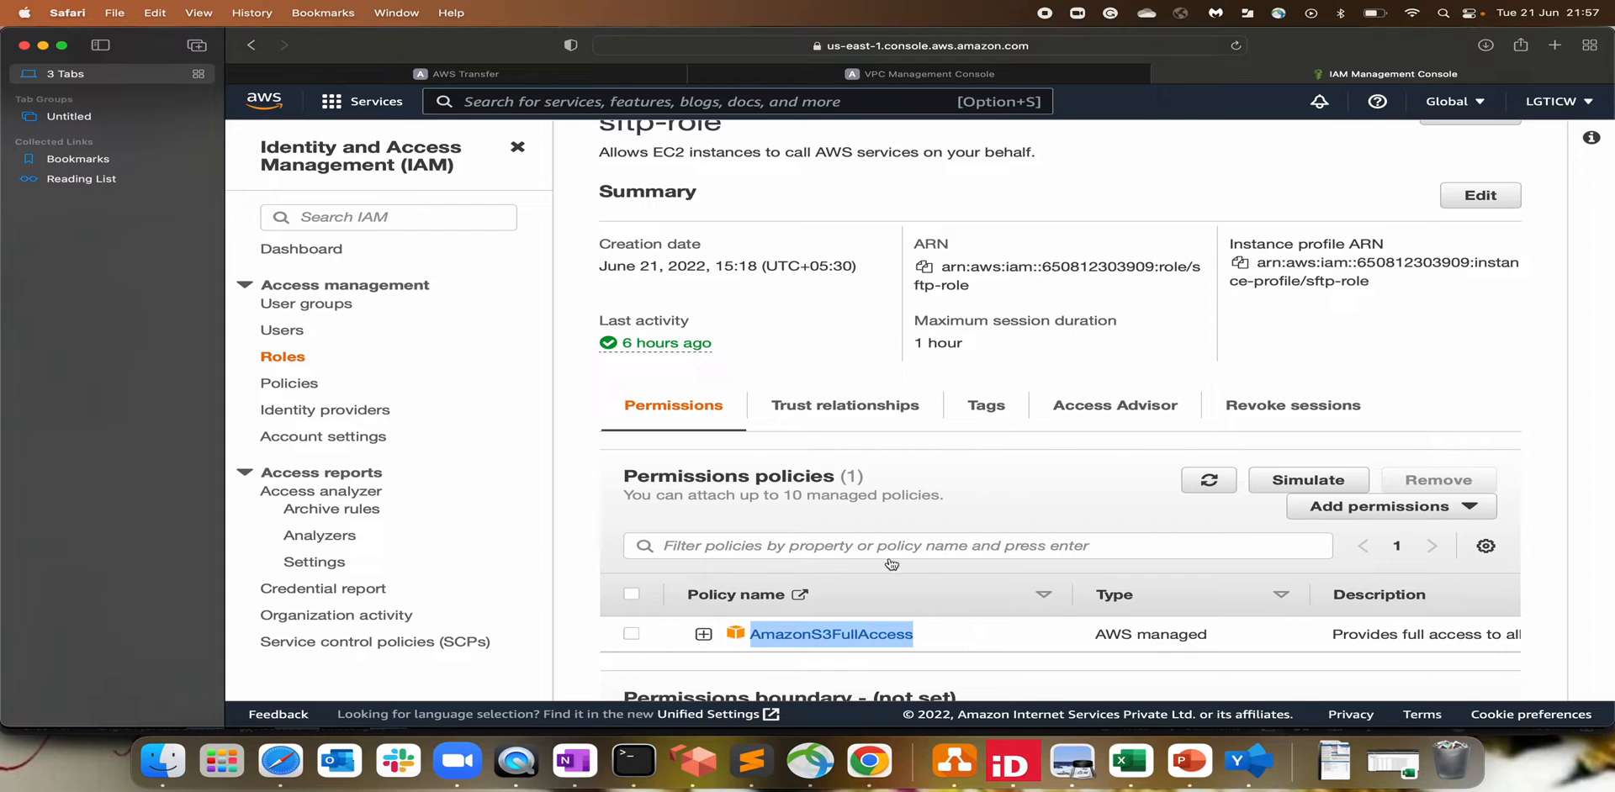
Step: Confirm sftp-role's trust relationship allows transfer.amazonaws.com, then return to the Add user form
left_click(812, 410)
scroll(902, 515, "down", 2)
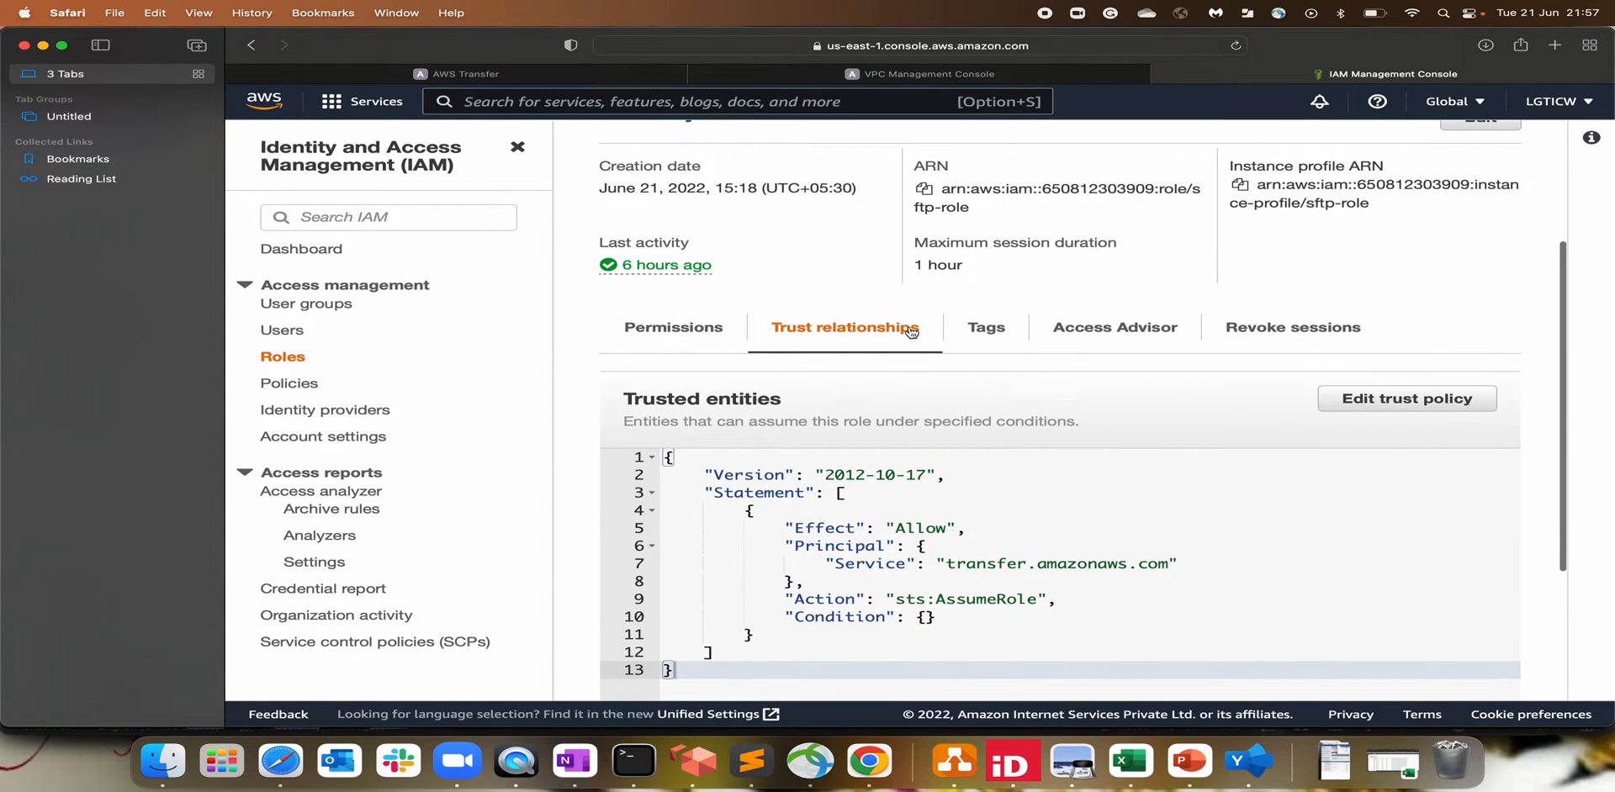
left_click_drag(827, 564, 1093, 564)
left_click_drag(943, 564, 765, 565)
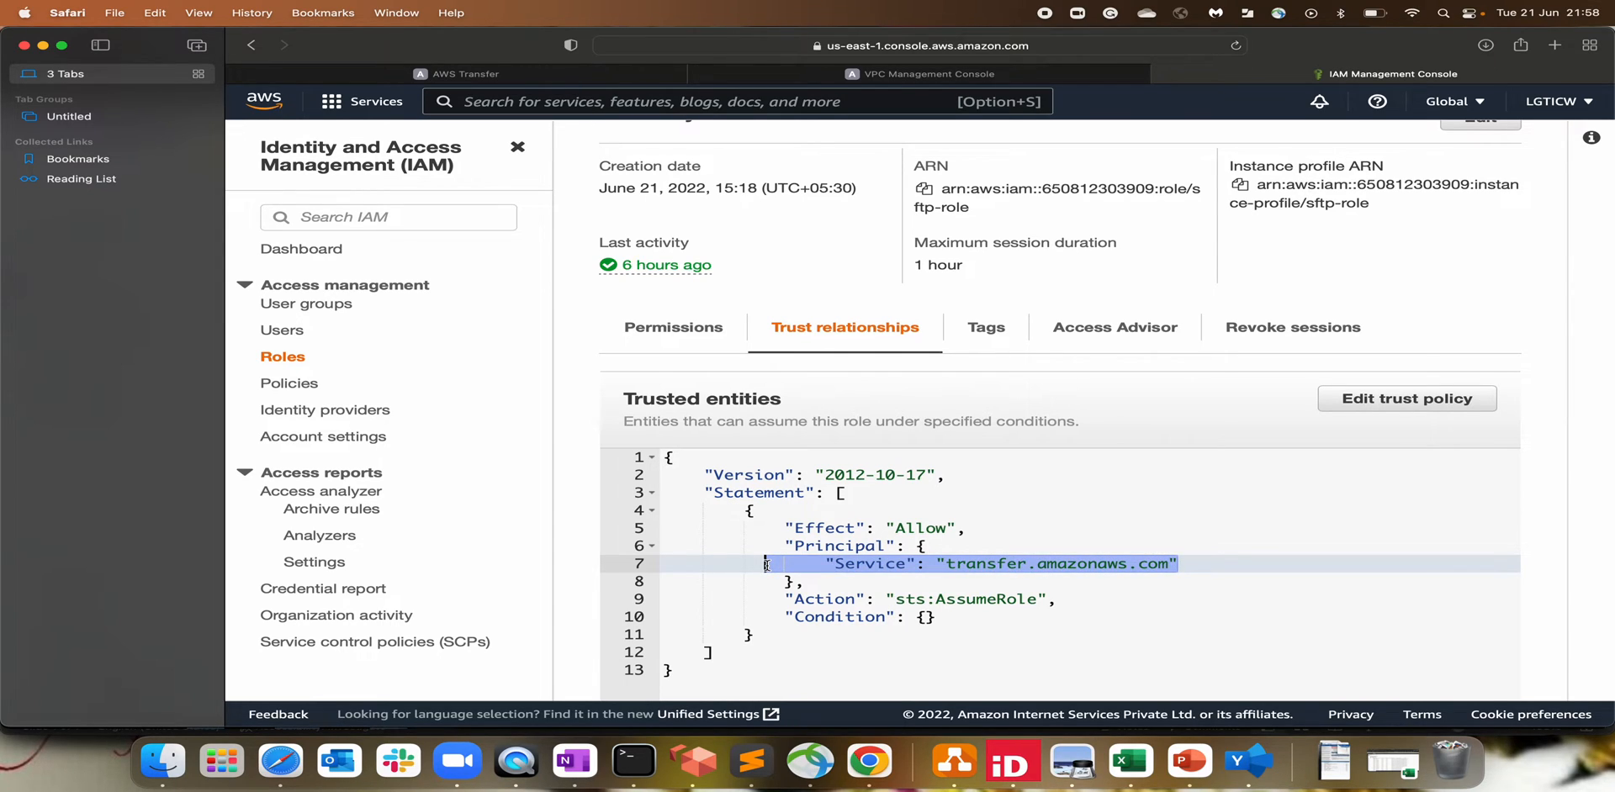
left_click(906, 565)
left_click_drag(947, 564, 1158, 563)
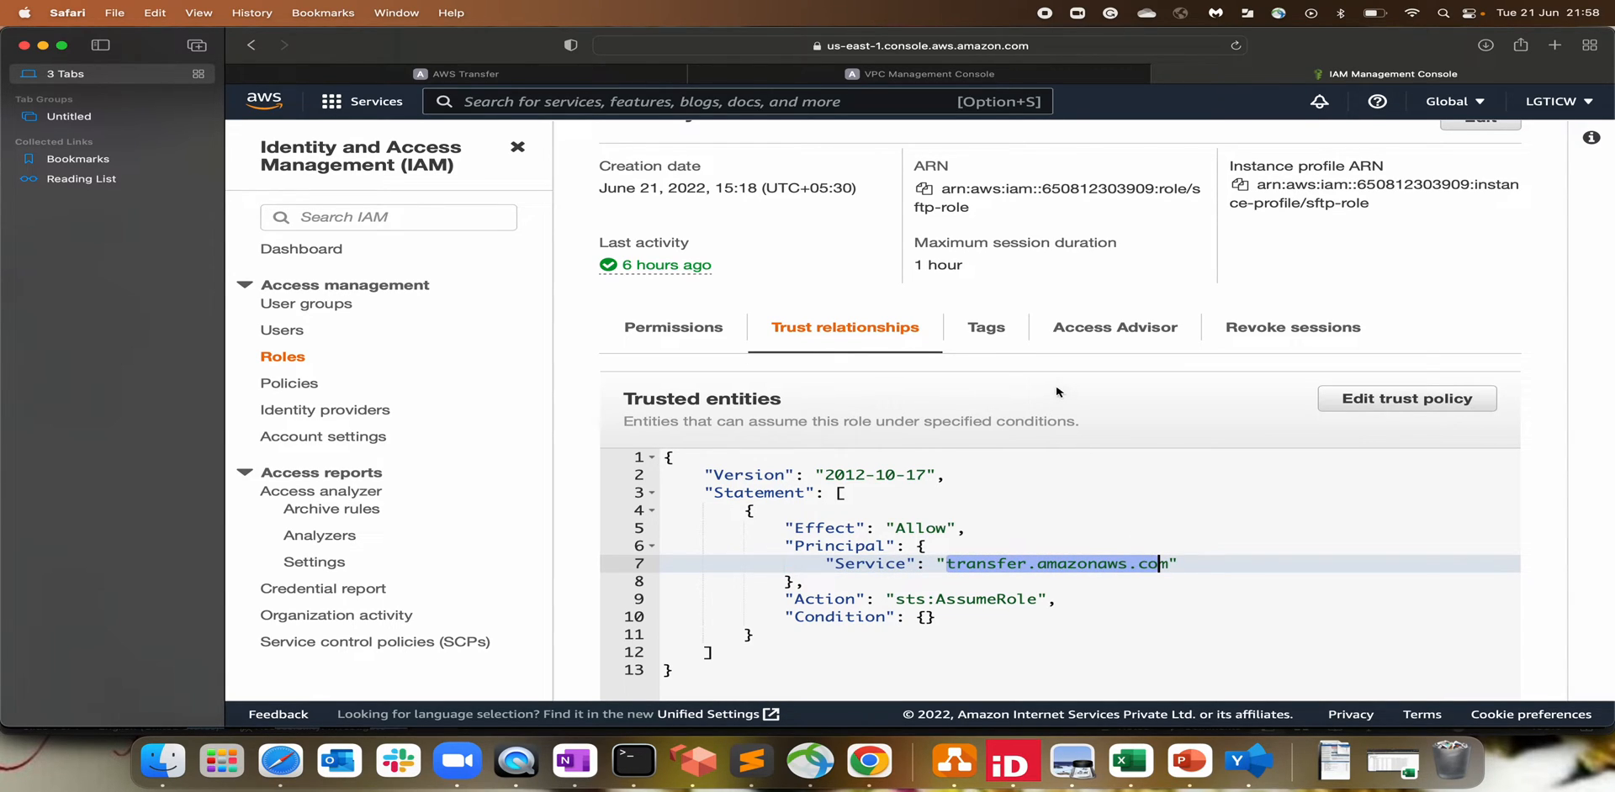
left_click(1007, 570)
left_click_drag(948, 565, 1168, 565)
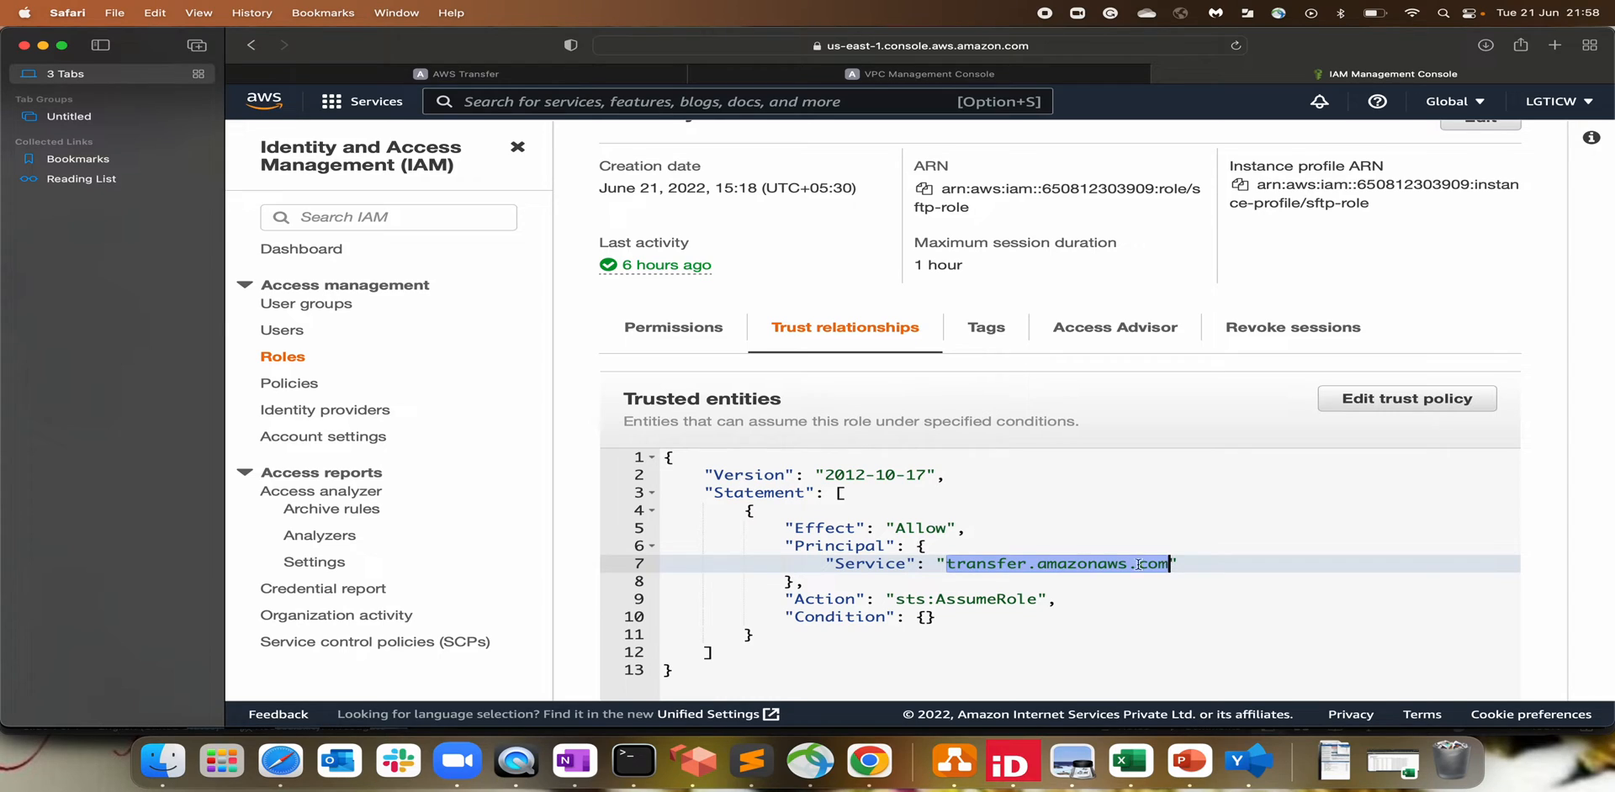
left_click(455, 75)
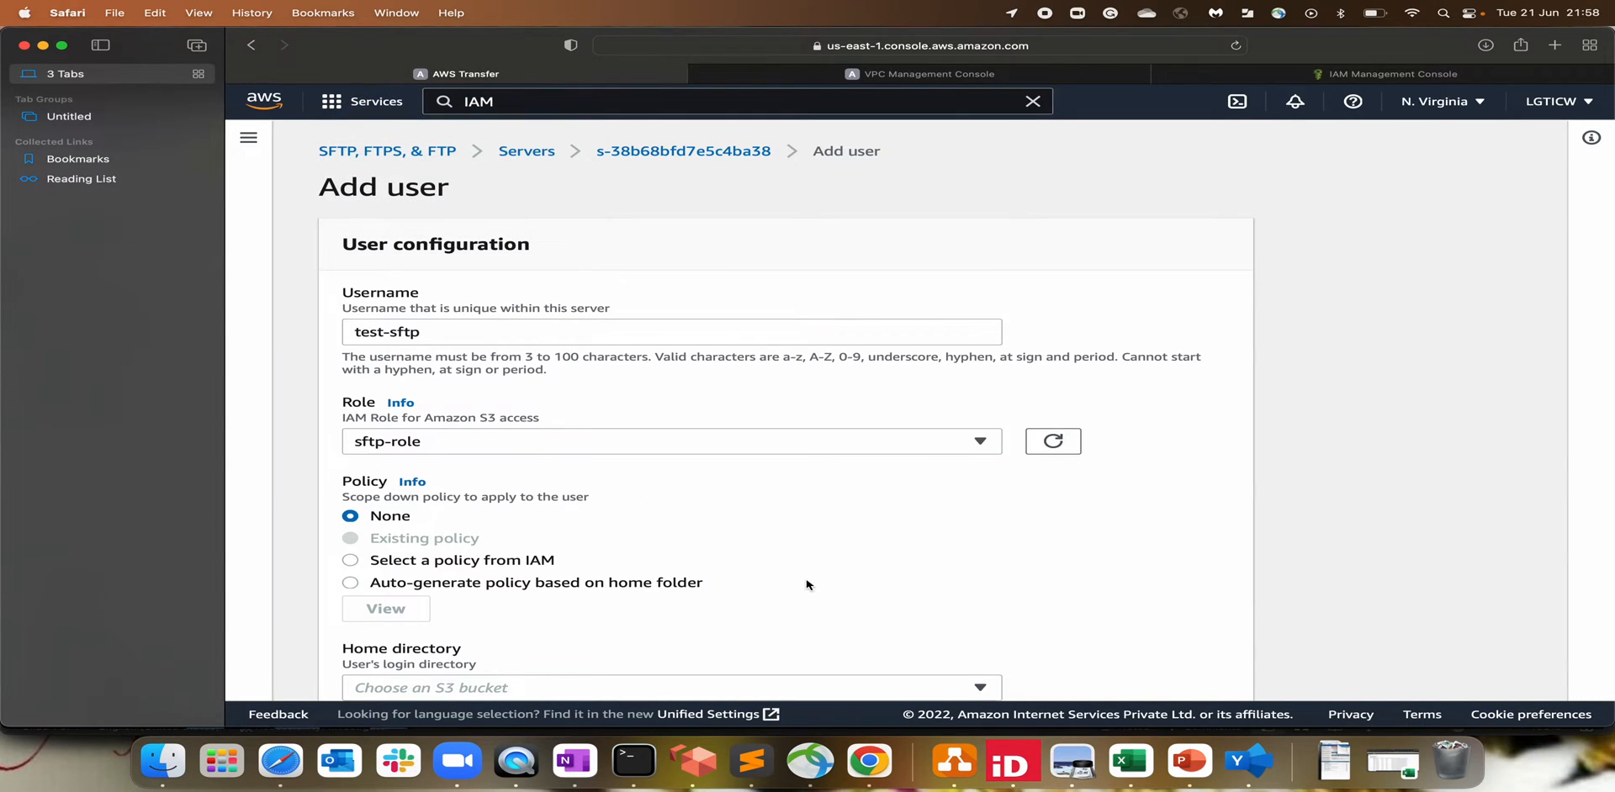
Step: Set the home directory to bucket s3abhi2019, folder test-sftp, and tick Restricted
scroll(808, 585, "down", 2)
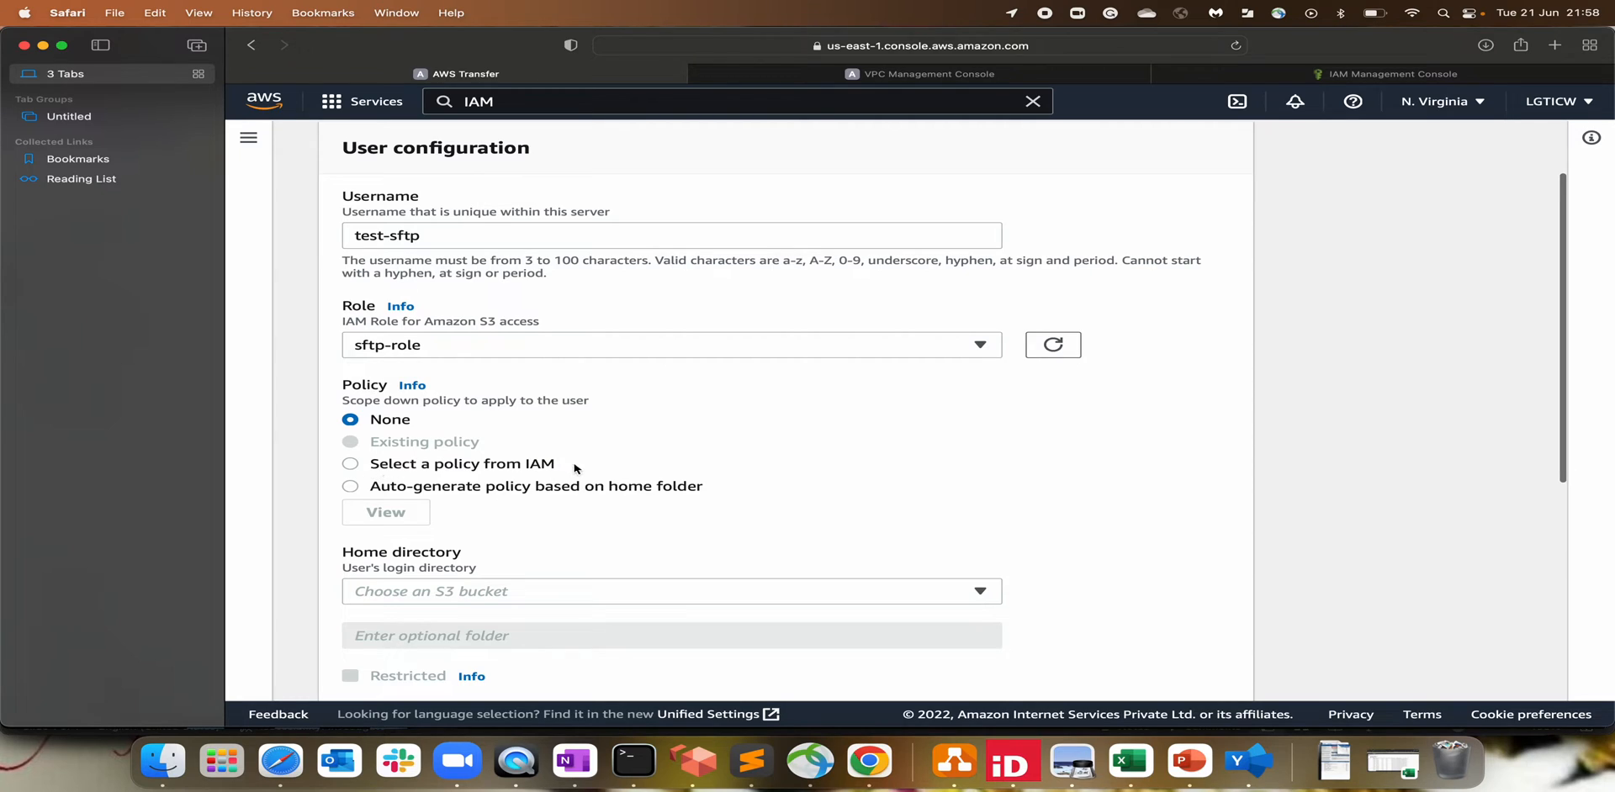
scroll(721, 495, "down", 2)
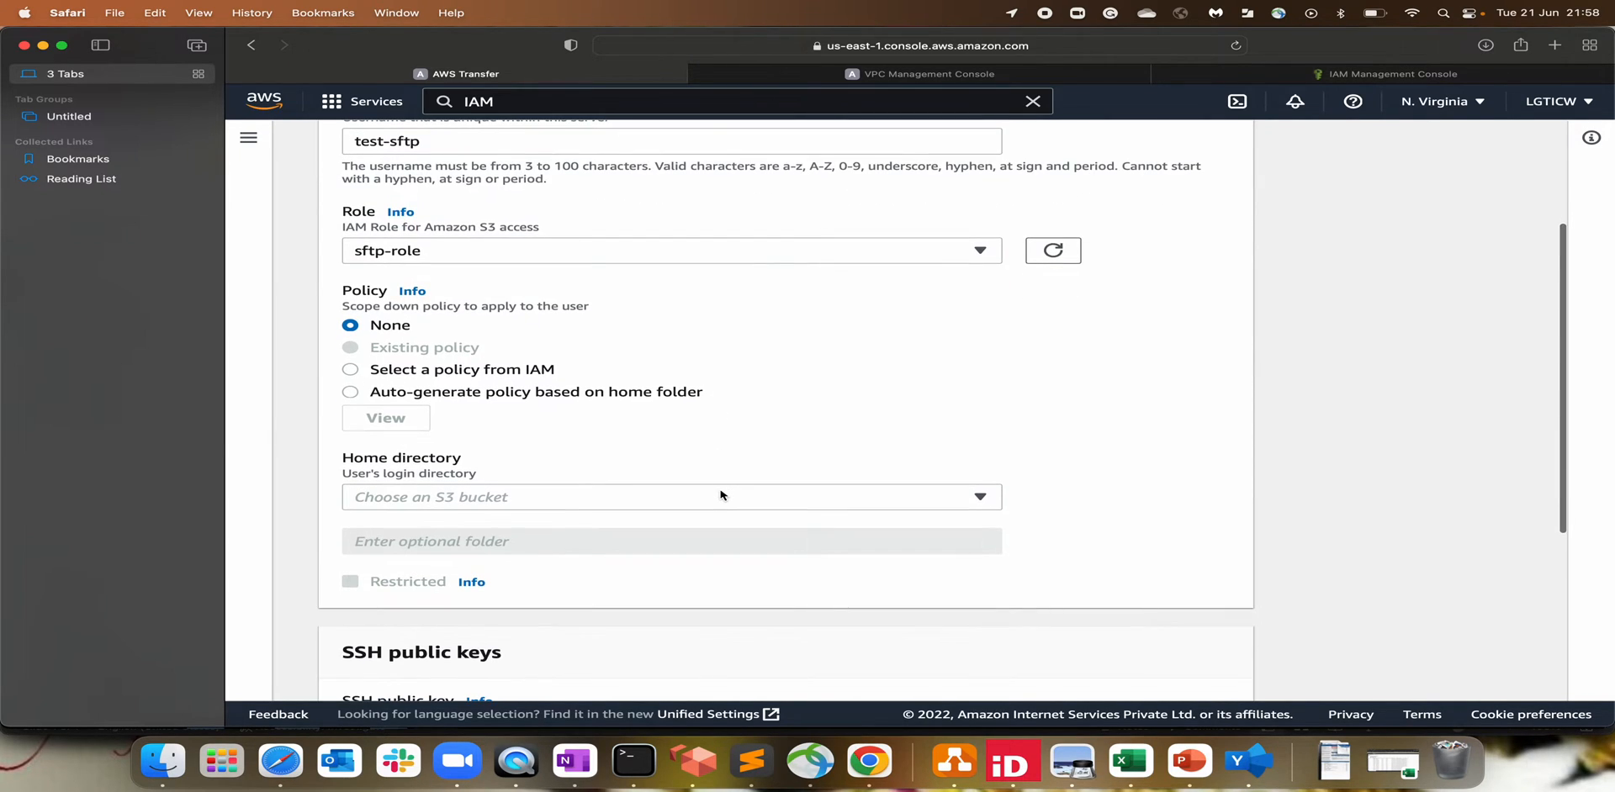
left_click(447, 503)
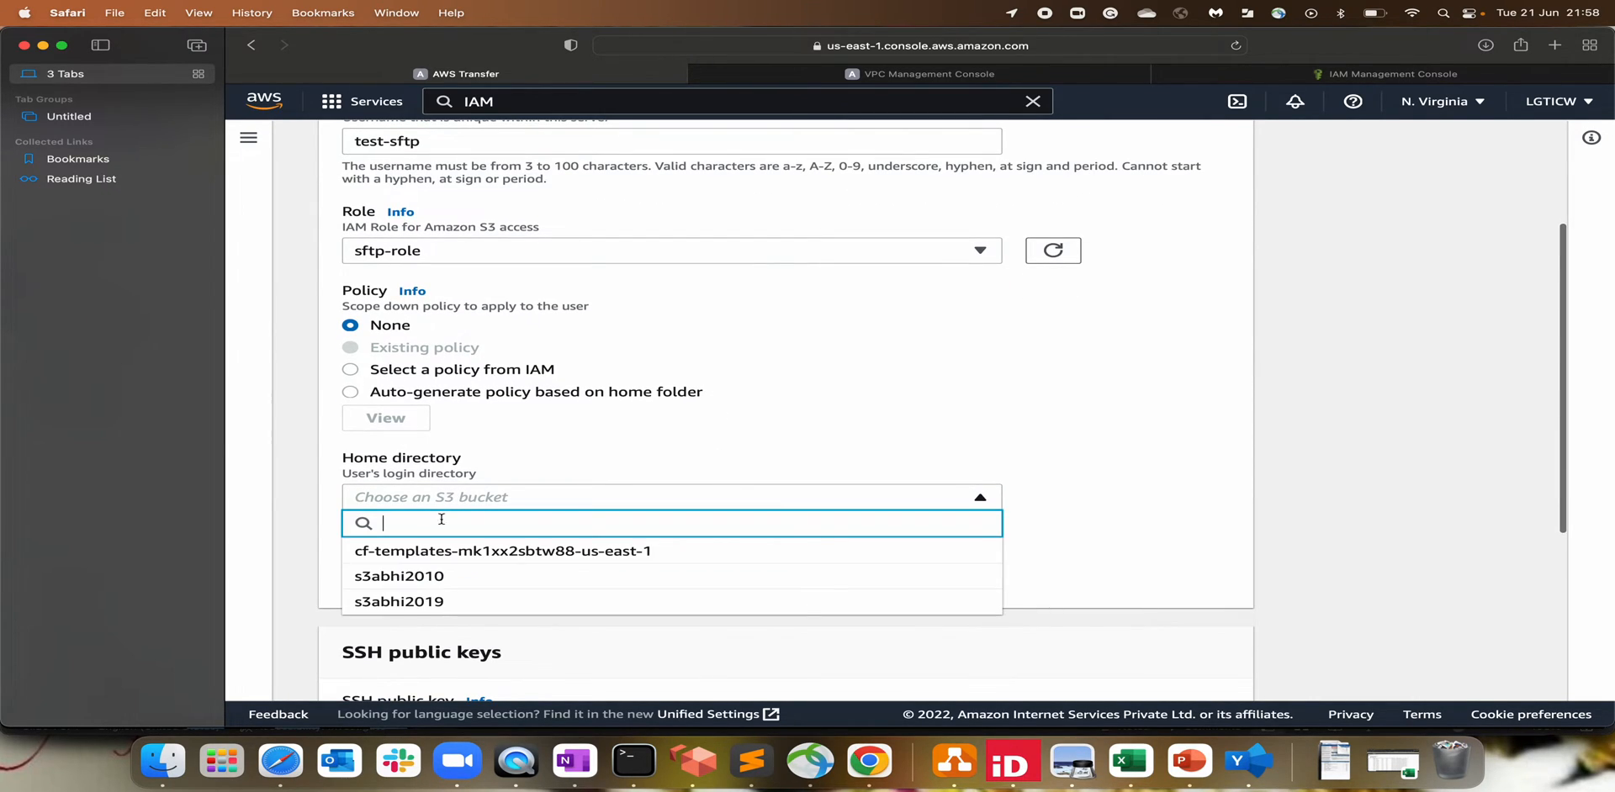
left_click(444, 607)
scroll(694, 503, "down", 2)
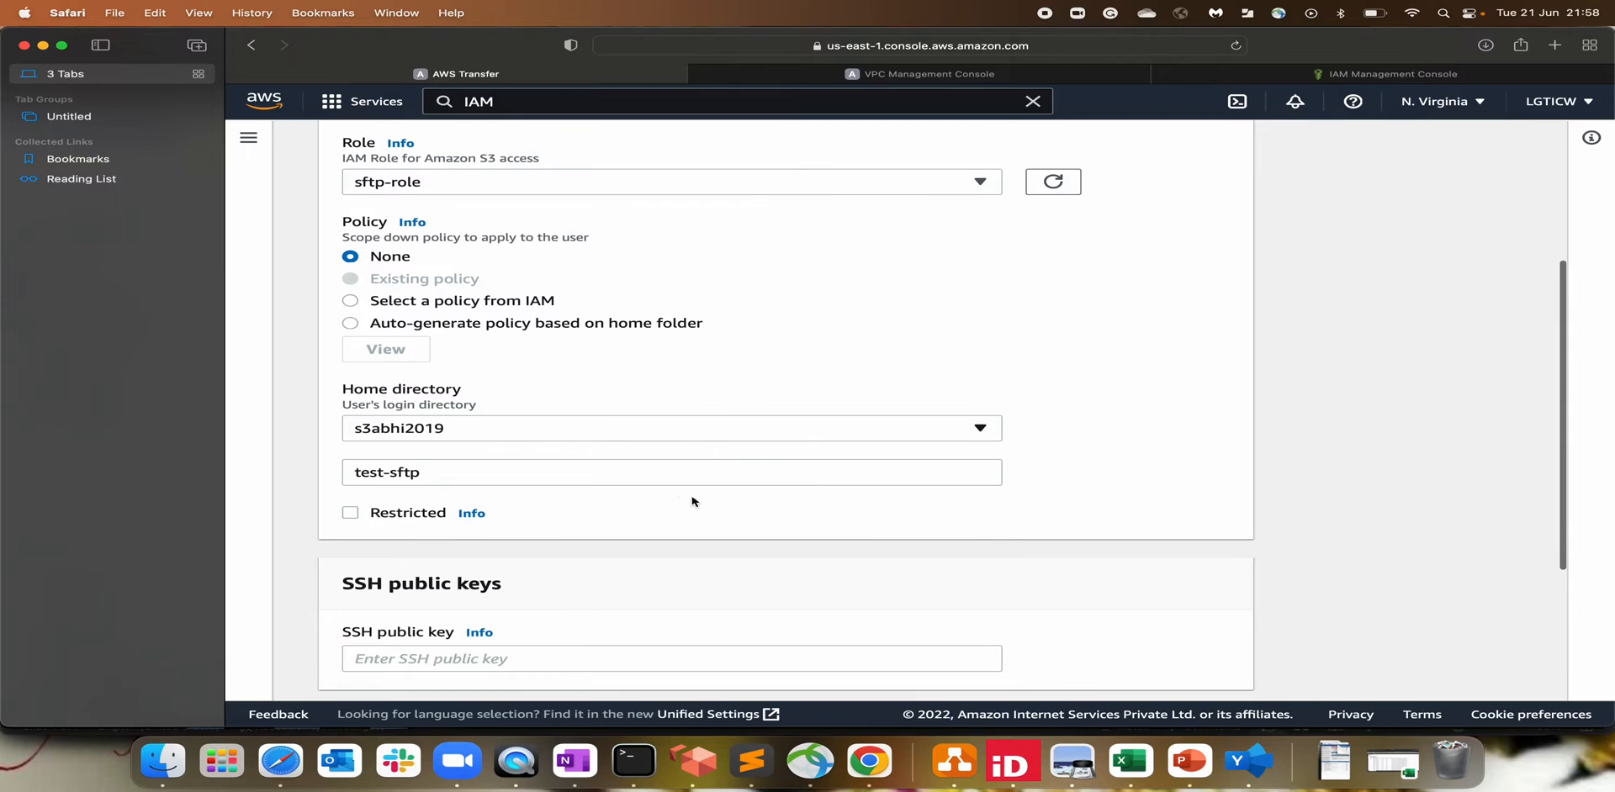
left_click_drag(454, 473, 276, 480)
left_click(441, 477)
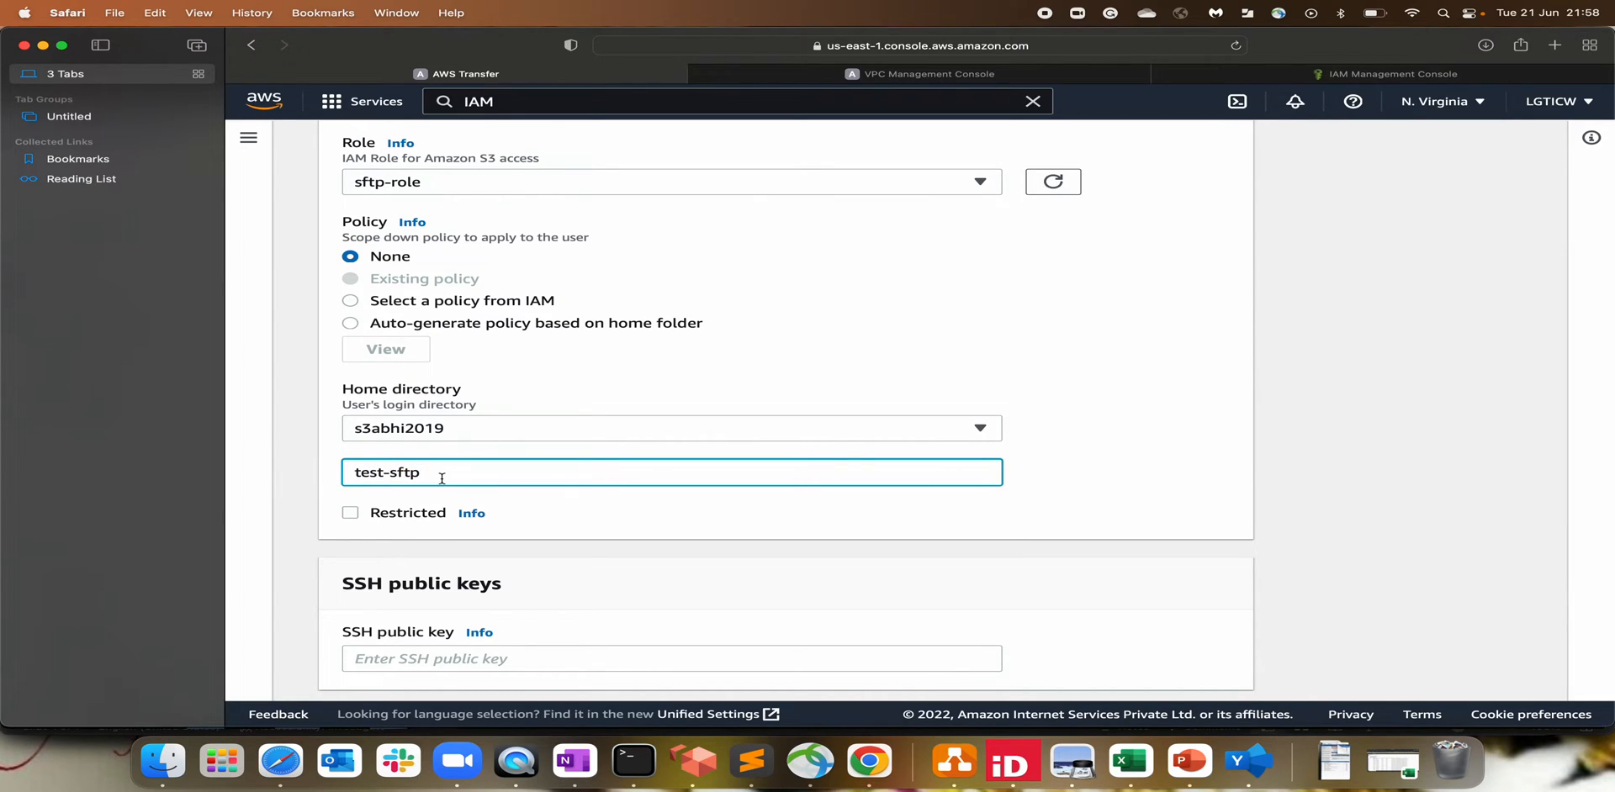
left_click_drag(440, 474, 252, 482)
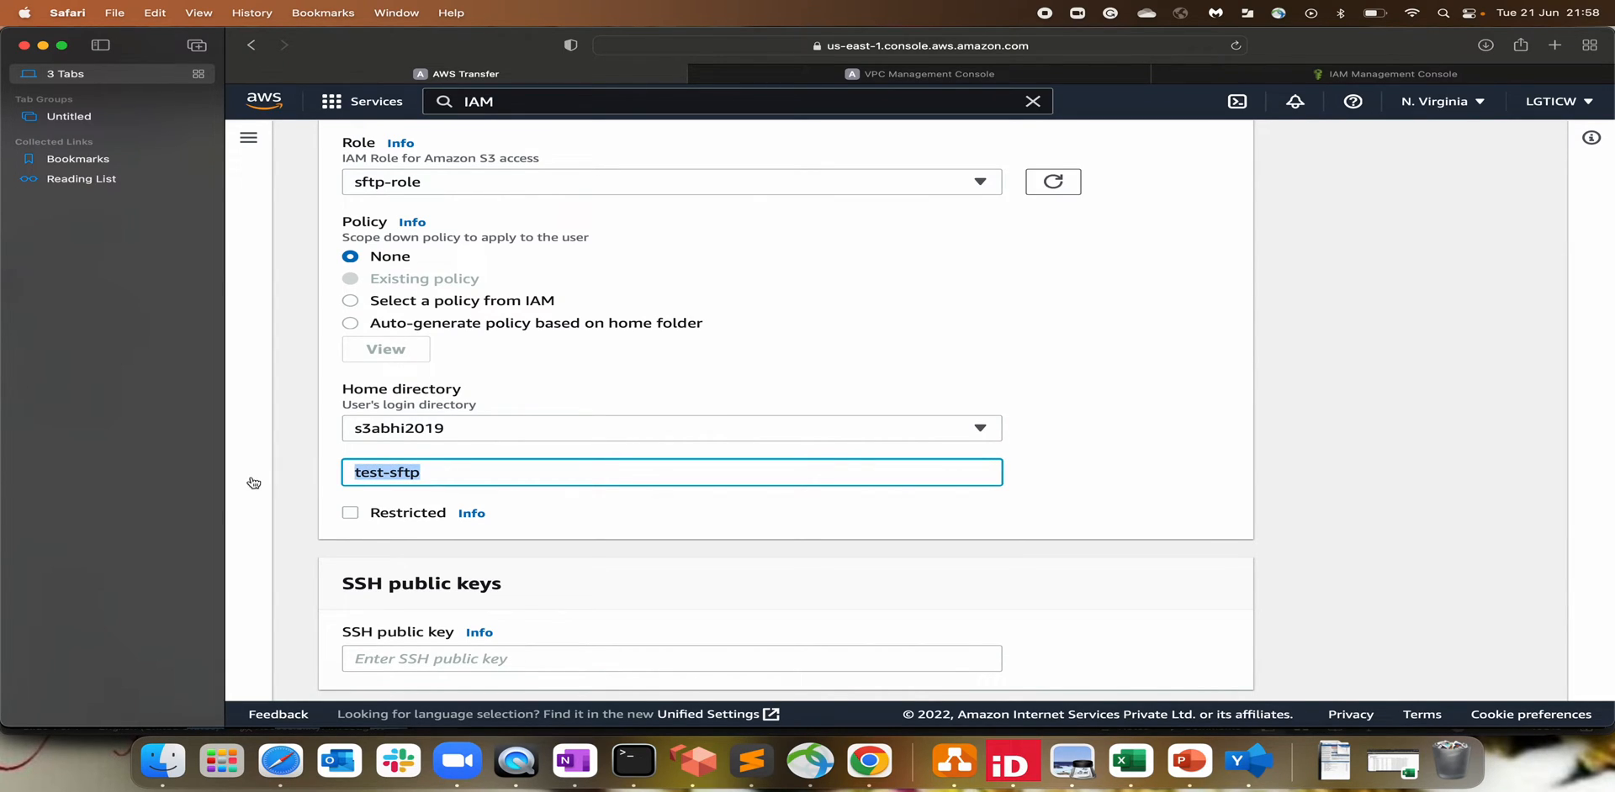
left_click(351, 514)
Step: Read the Restricted info explaining users cannot access anything outside their home folder
left_click(472, 515)
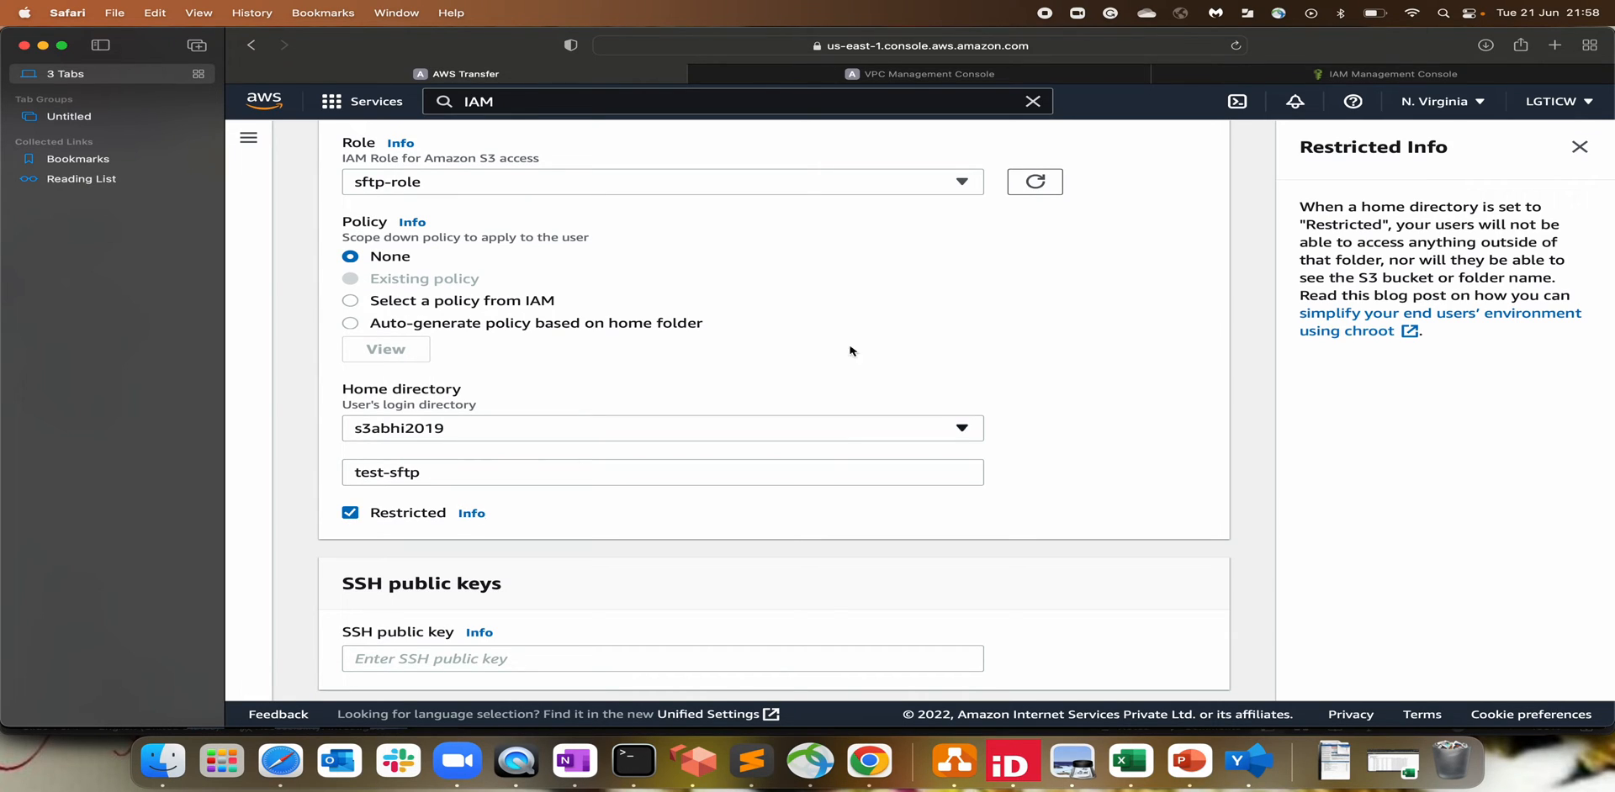
left_click_drag(1322, 205, 1498, 205)
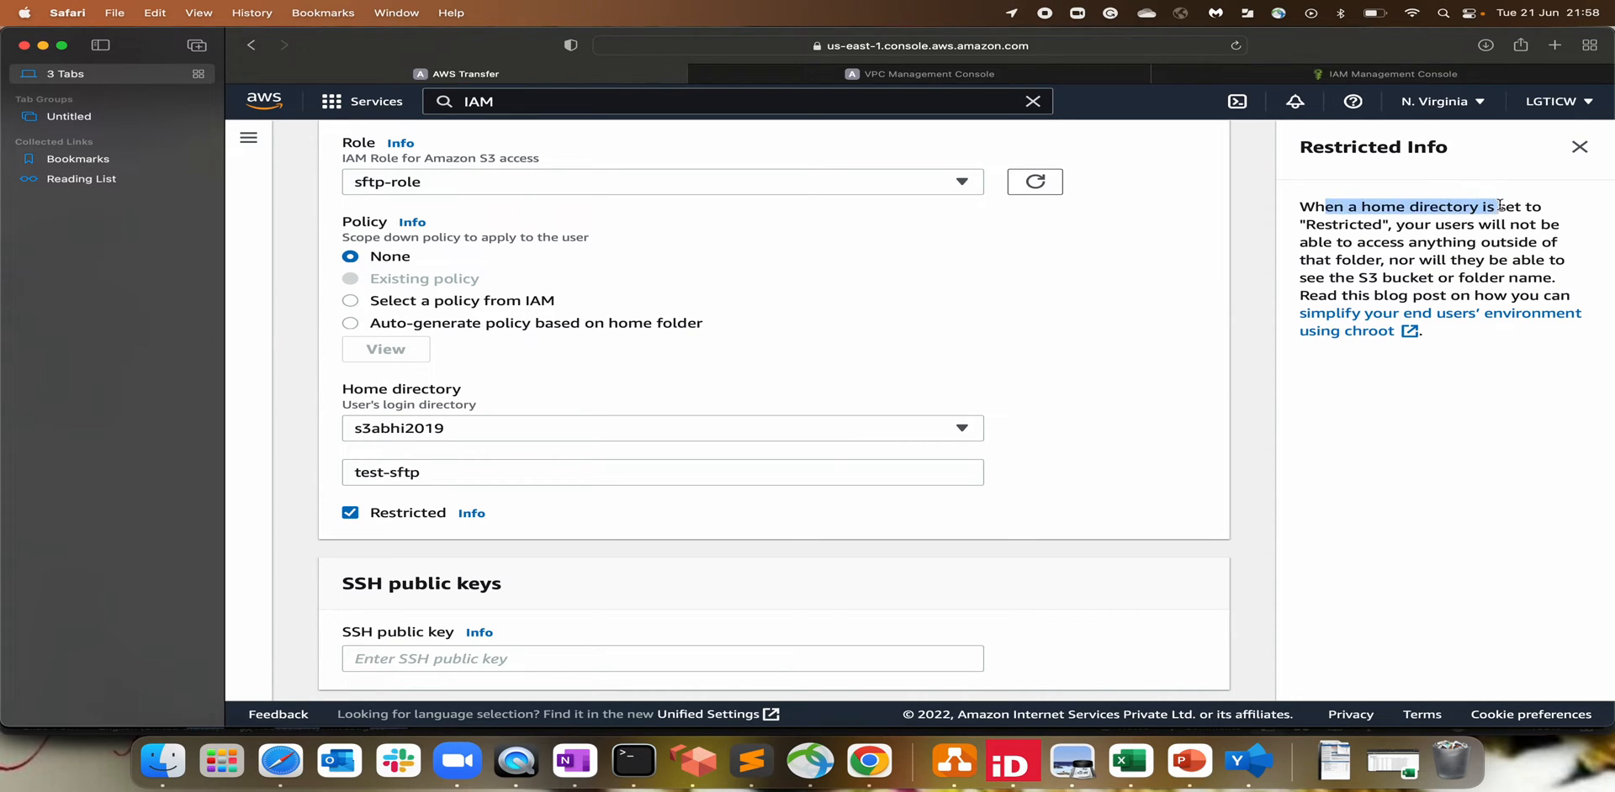
left_click(1369, 227)
left_click_drag(1308, 243, 1541, 243)
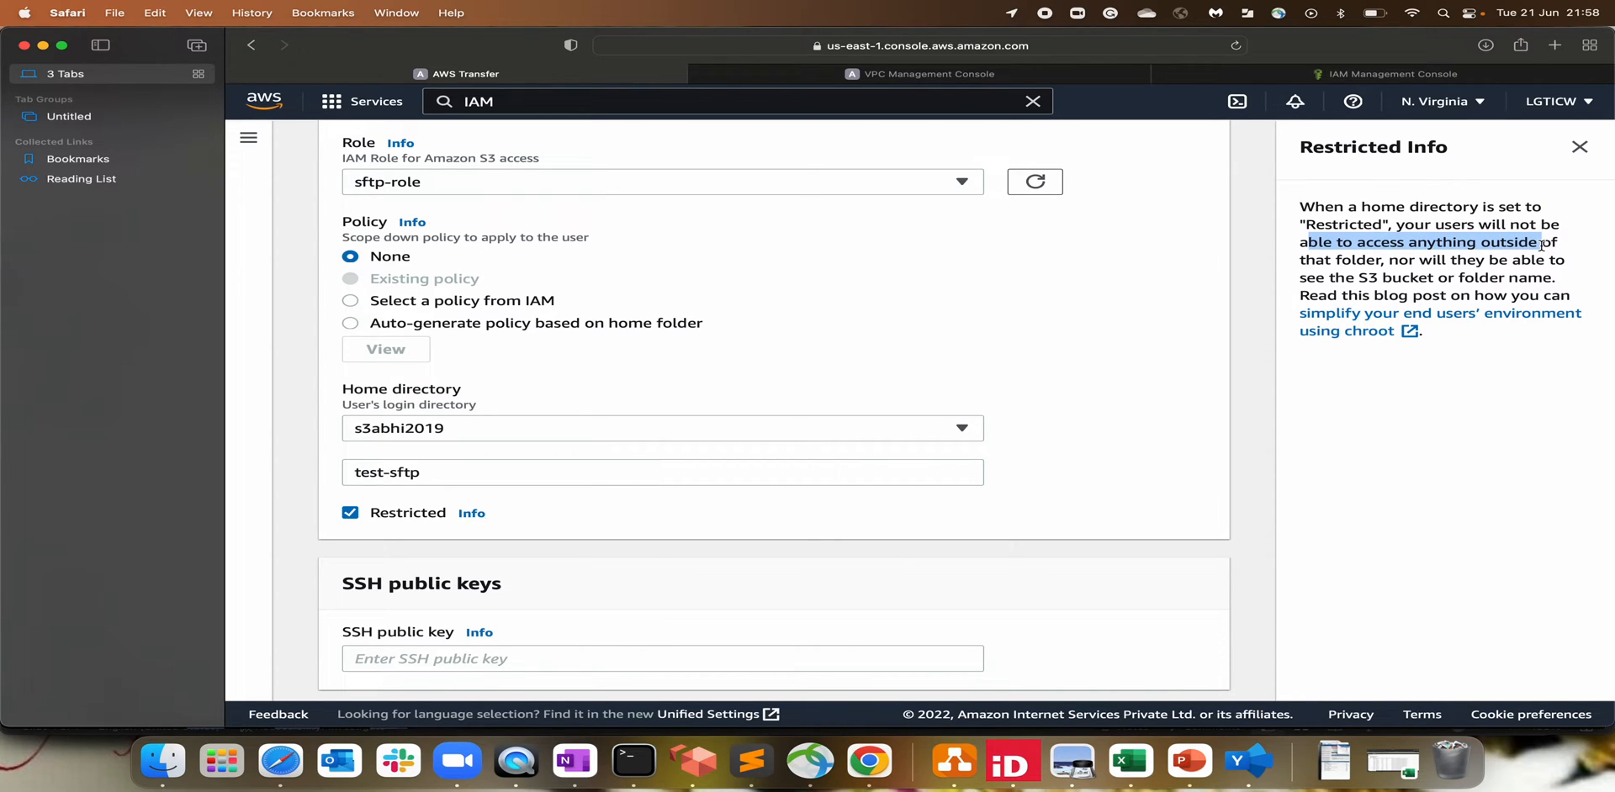
Step: Clear the old IAM text from the console search bar
left_click(520, 101)
left_click_drag(519, 101, 338, 102)
key("BackSpace")
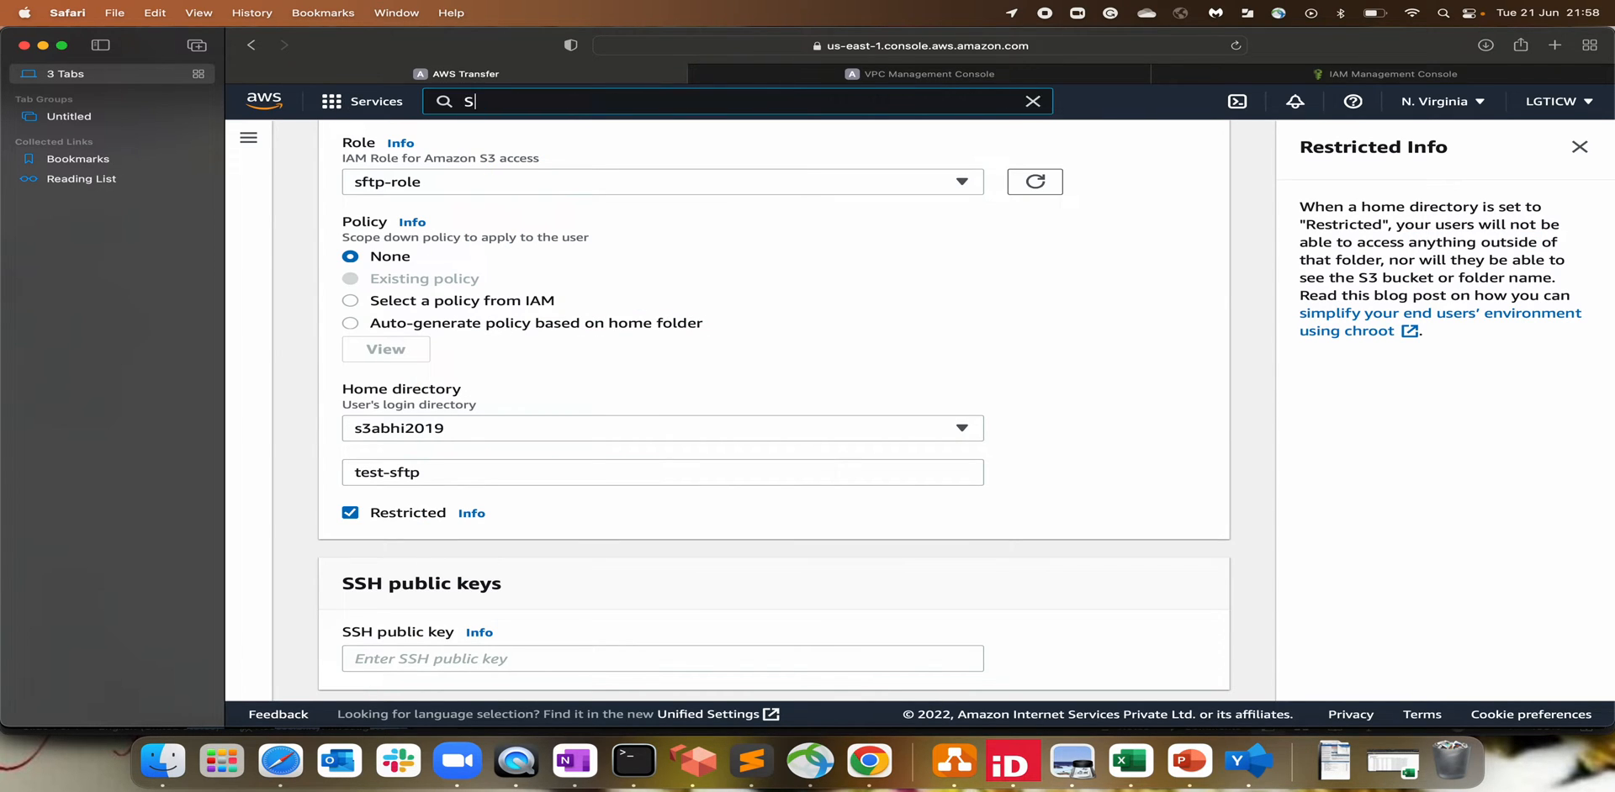
Step: Open the S3 console in a new tab, view bucket s3abhi2019's objects, and return to the Transfer form
type("S3")
right_click(796, 241)
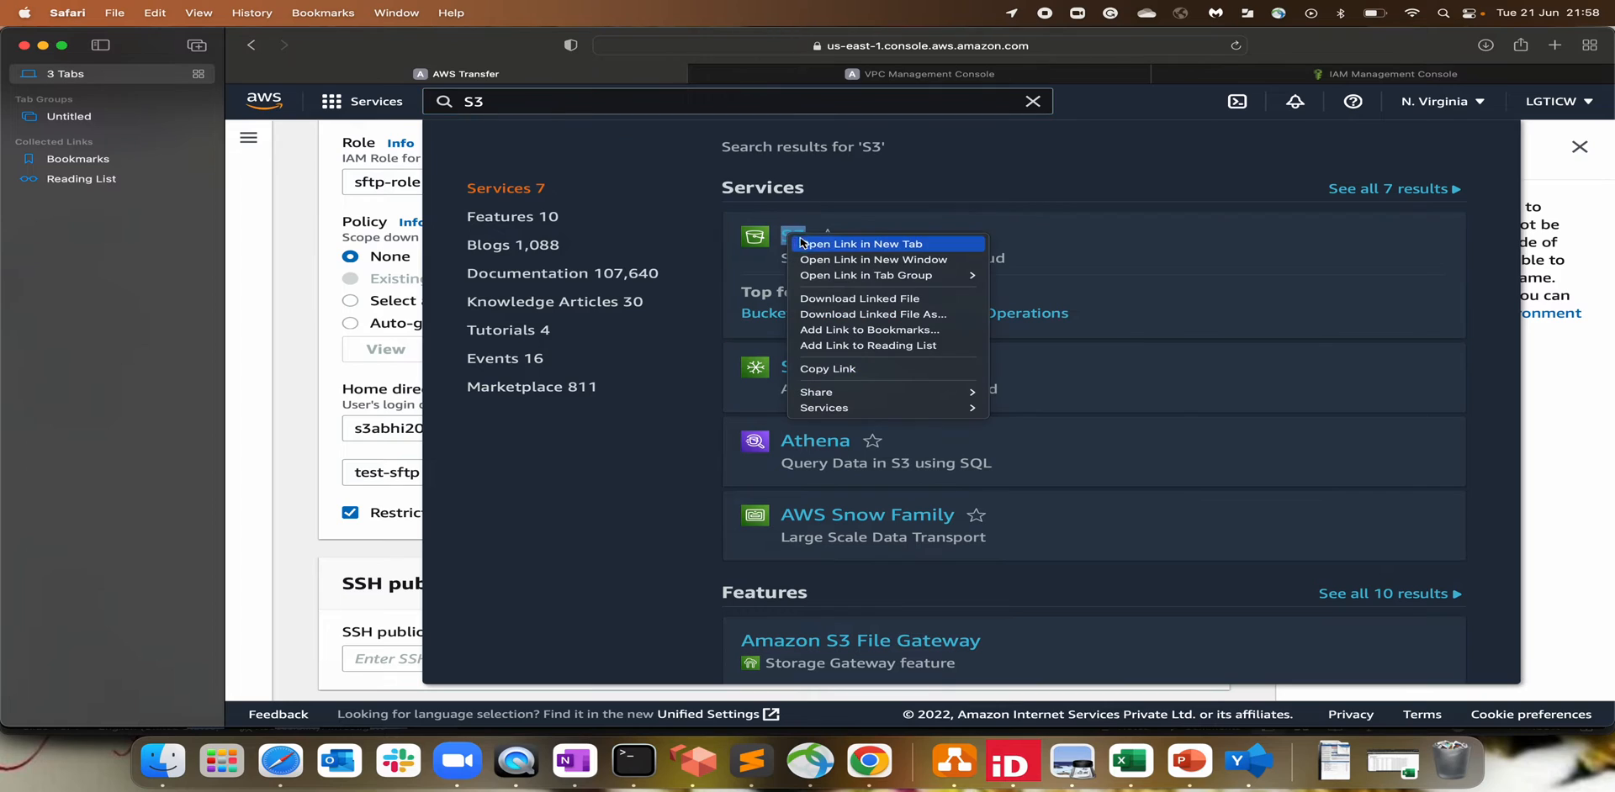
left_click(799, 244)
left_click(1340, 76)
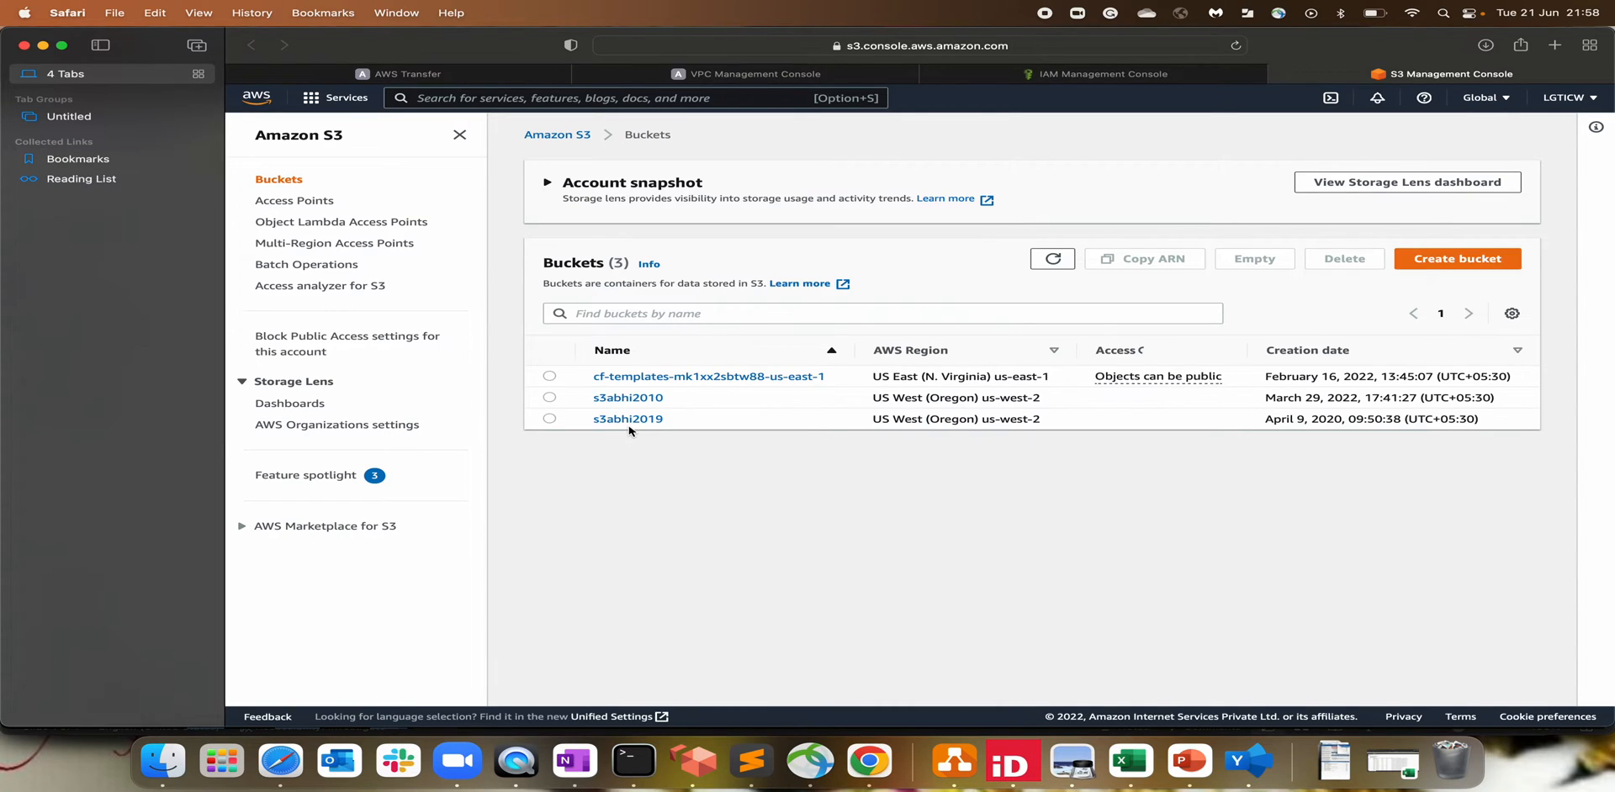
left_click(630, 418)
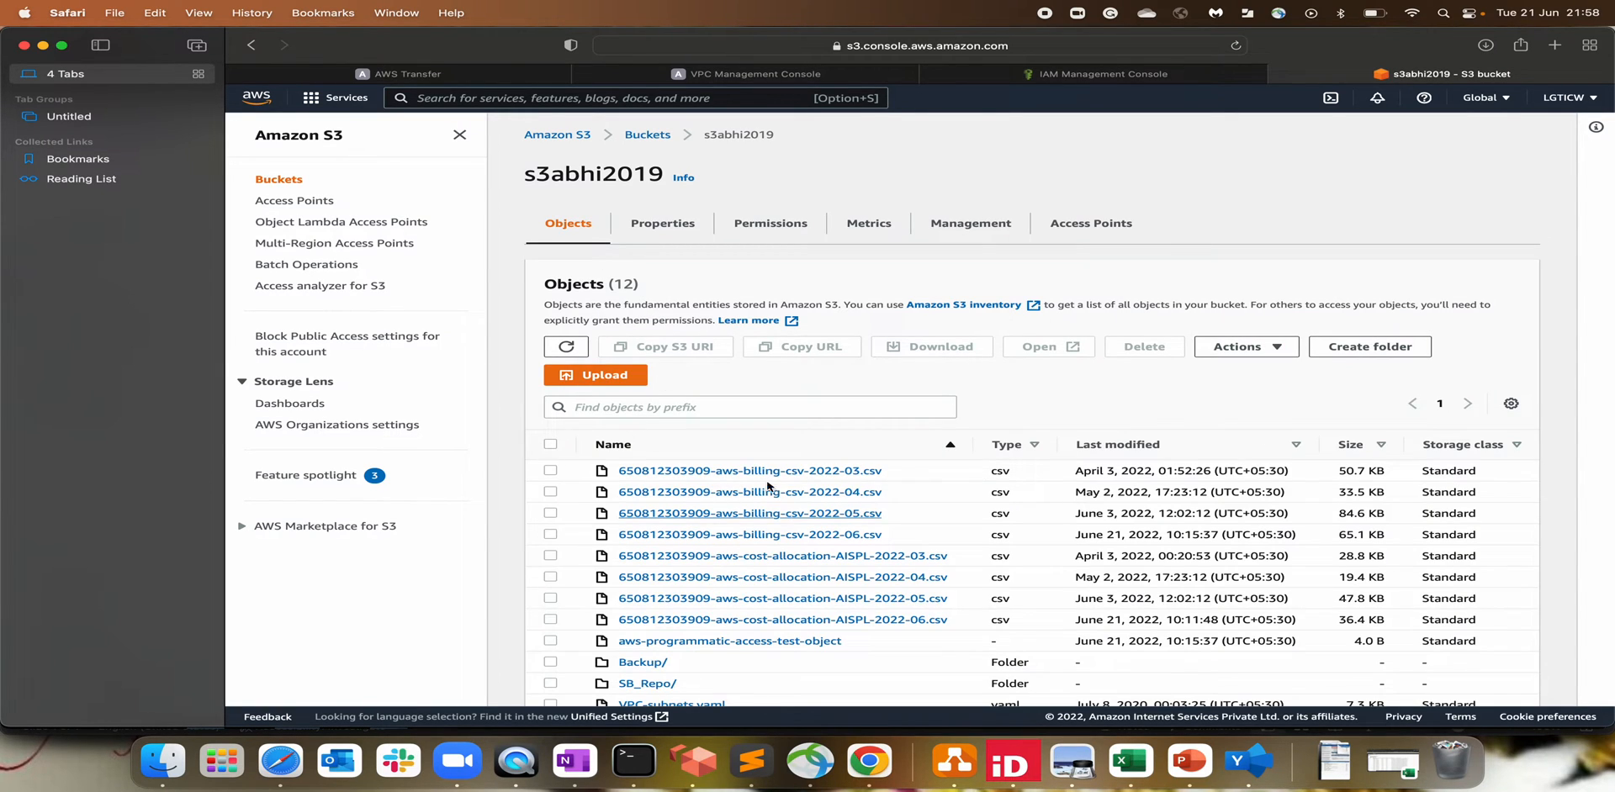
scroll(748, 588, "down", 1)
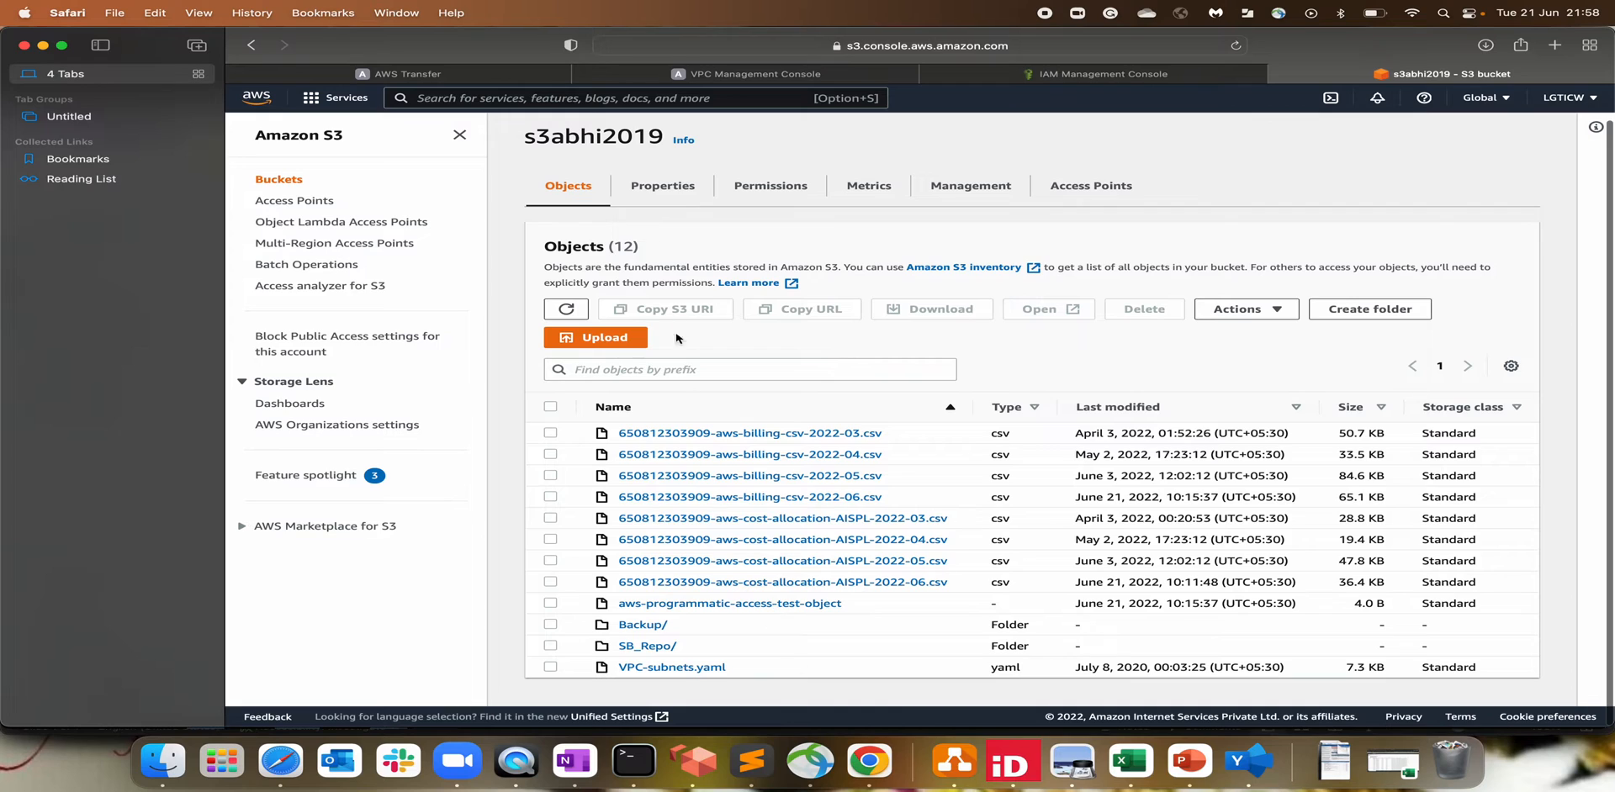
scroll(796, 633, "up", 1)
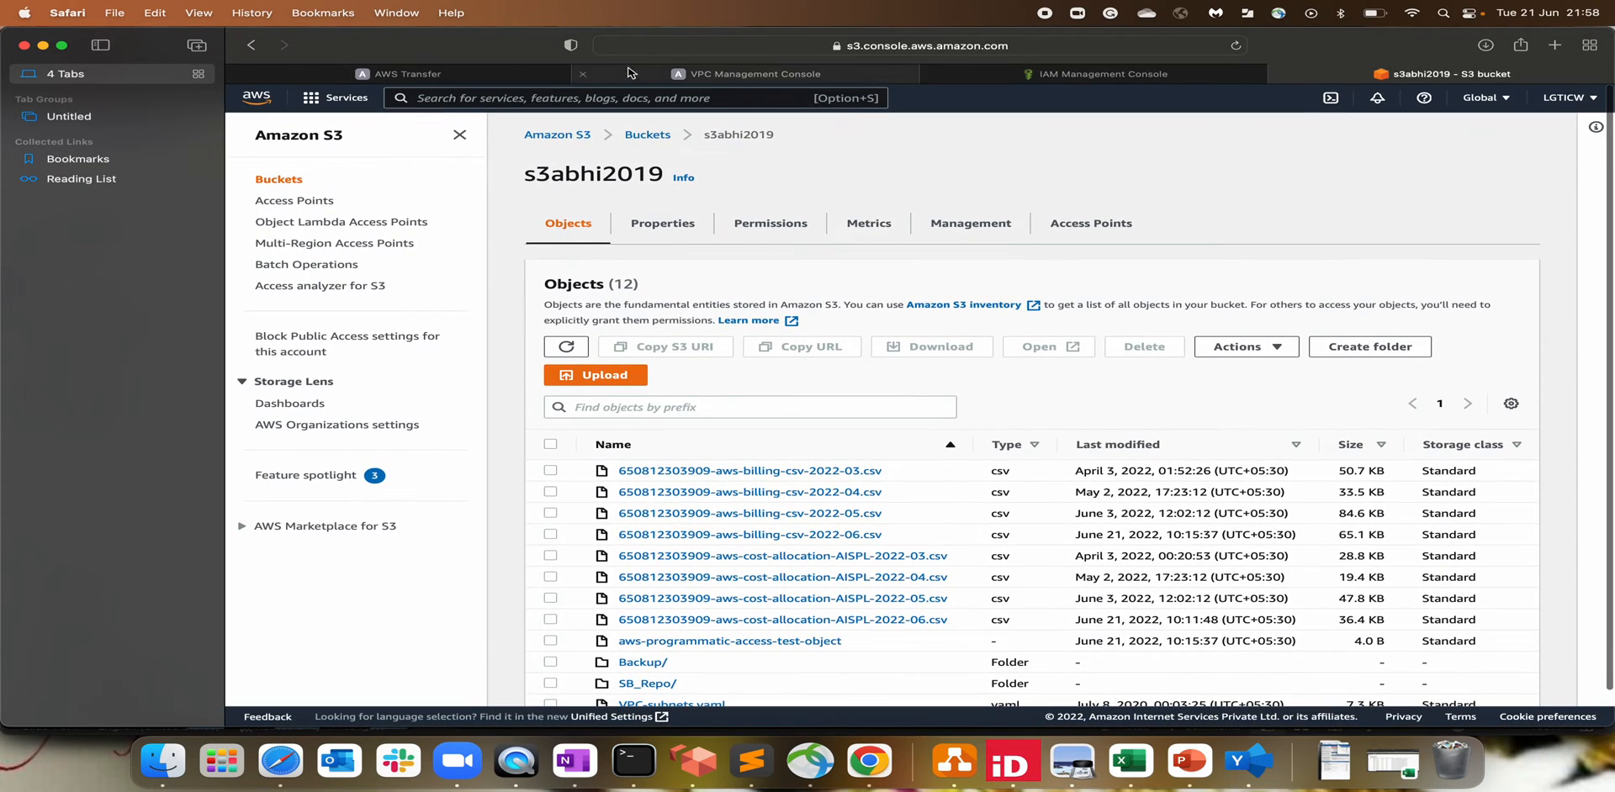
left_click(433, 74)
Step: Scroll the Add user form down to the SSH public key field and bring Terminal forward
left_click(329, 364)
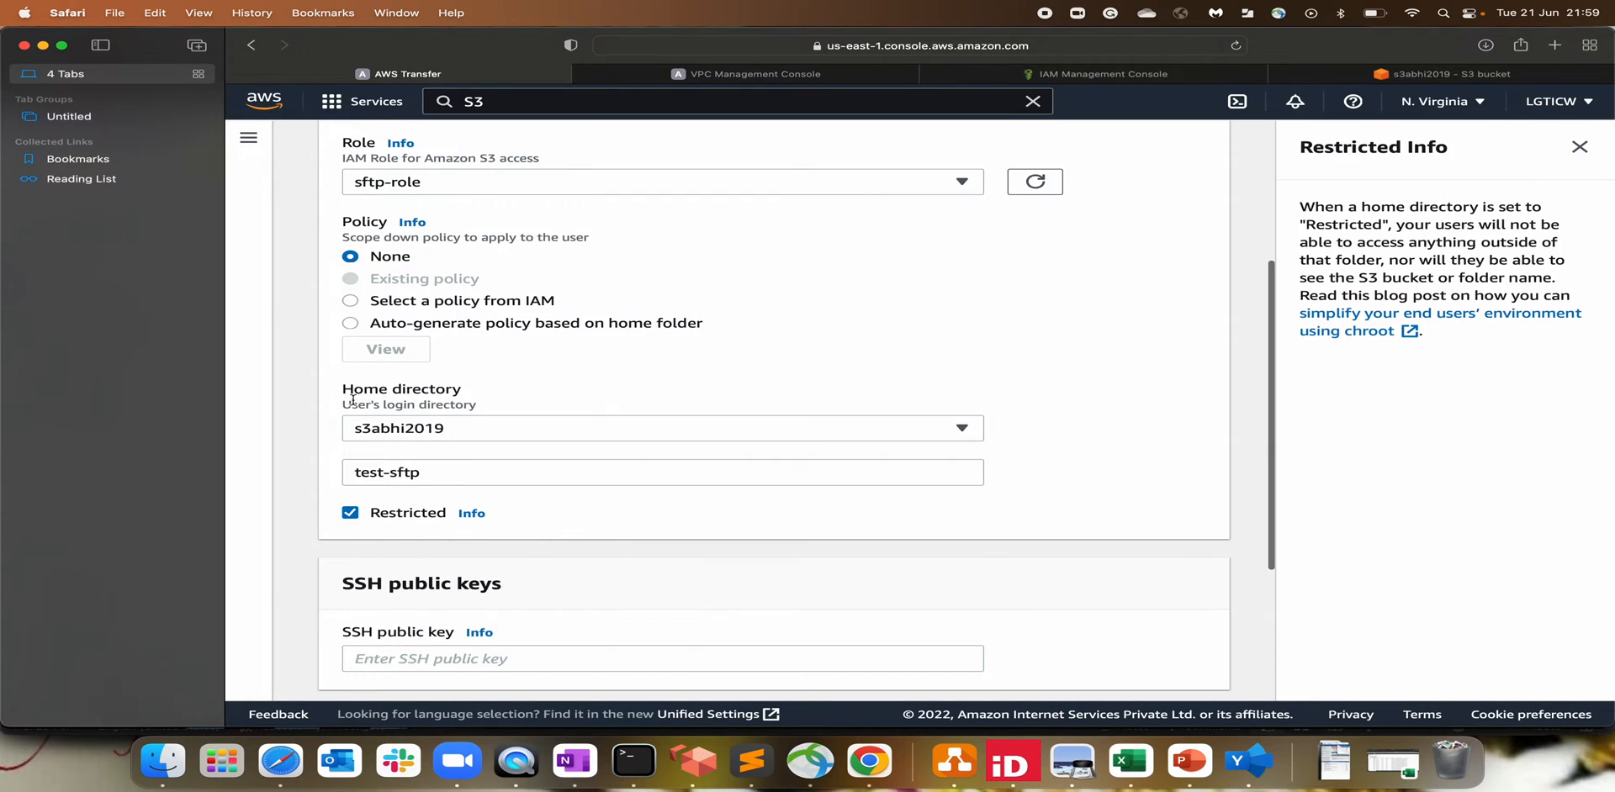
scroll(625, 544, "down", 3)
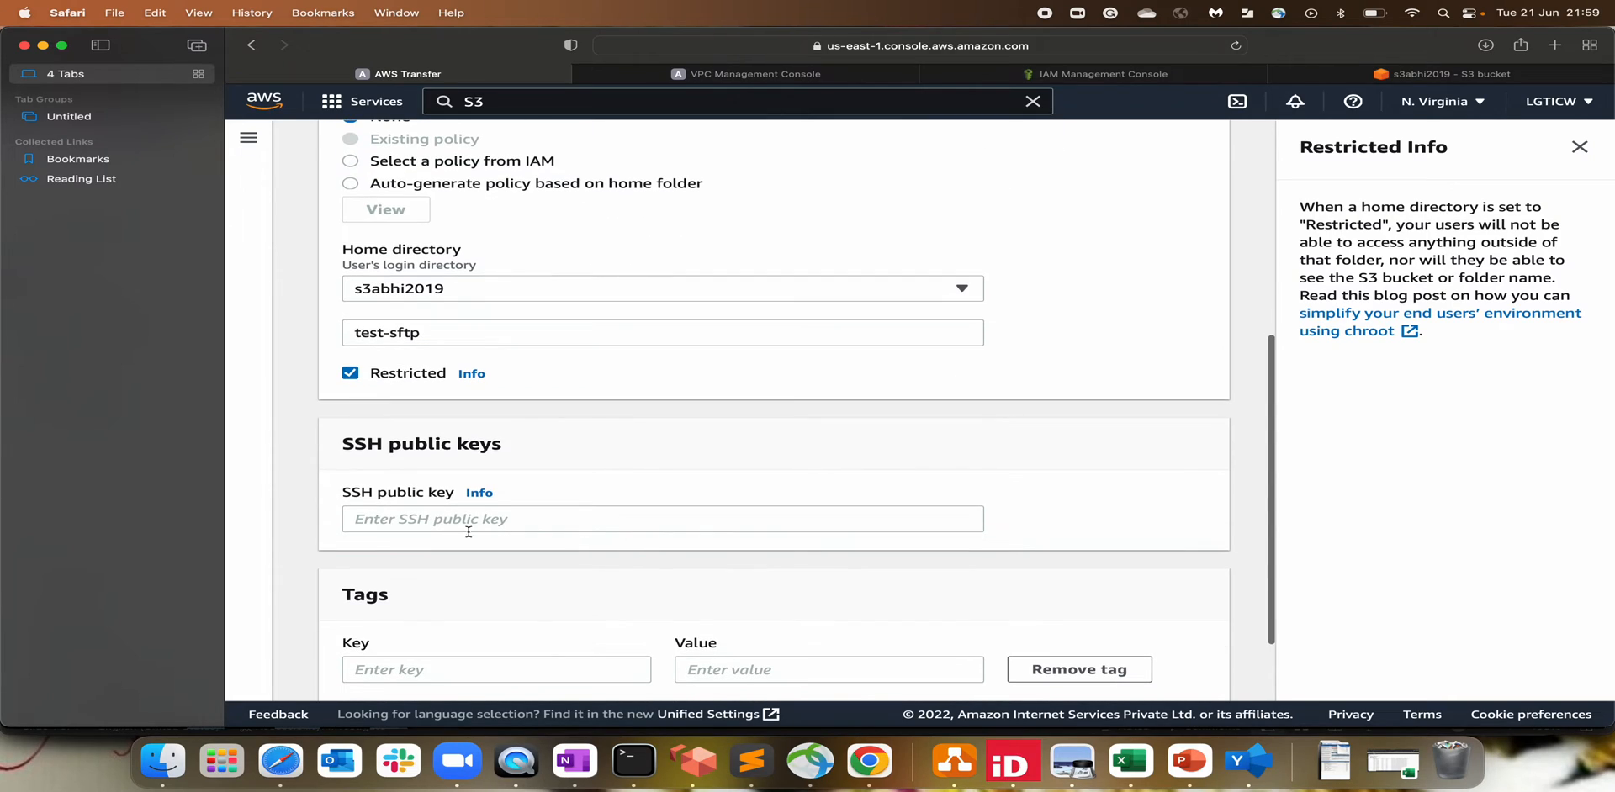
left_click_drag(356, 505, 452, 497)
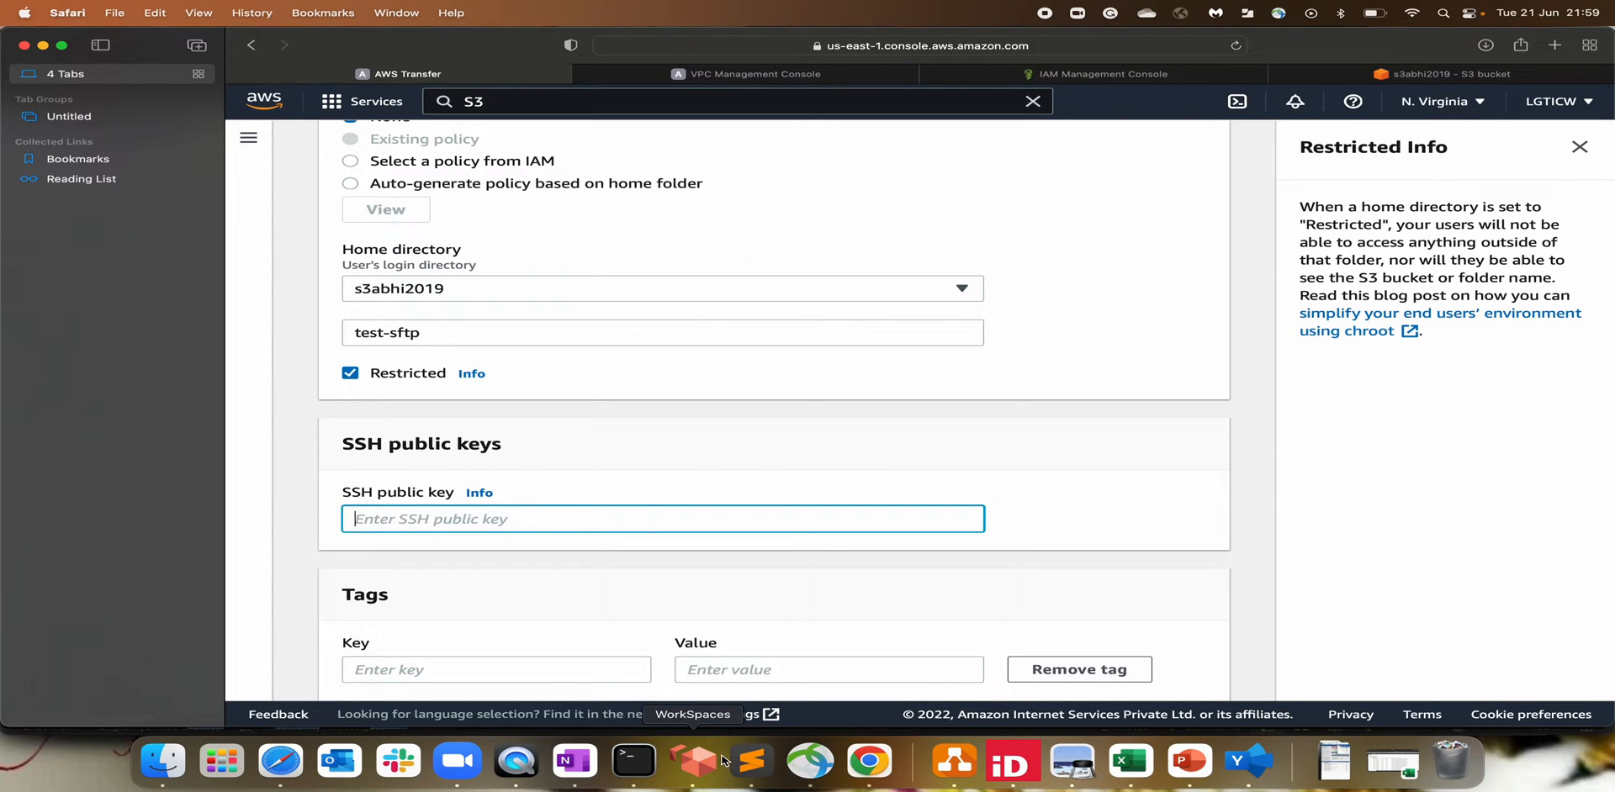
left_click(632, 765)
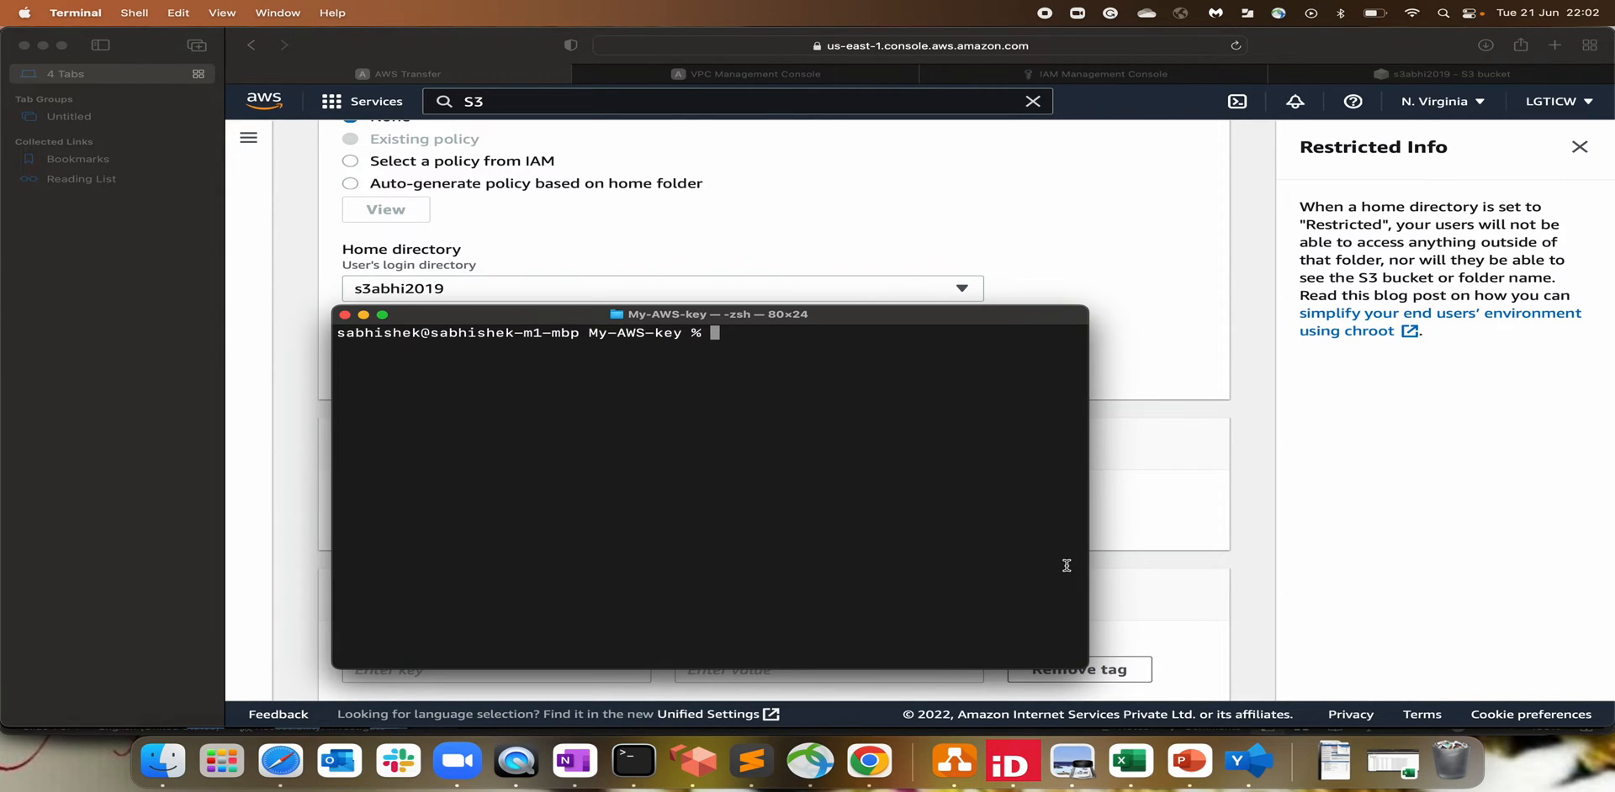
Step: Generate a passphrase-less key pair with ssh-keygen -P "" -f "test-sftp" and list the folder
type("ssh-keygen -P \"\" -f")
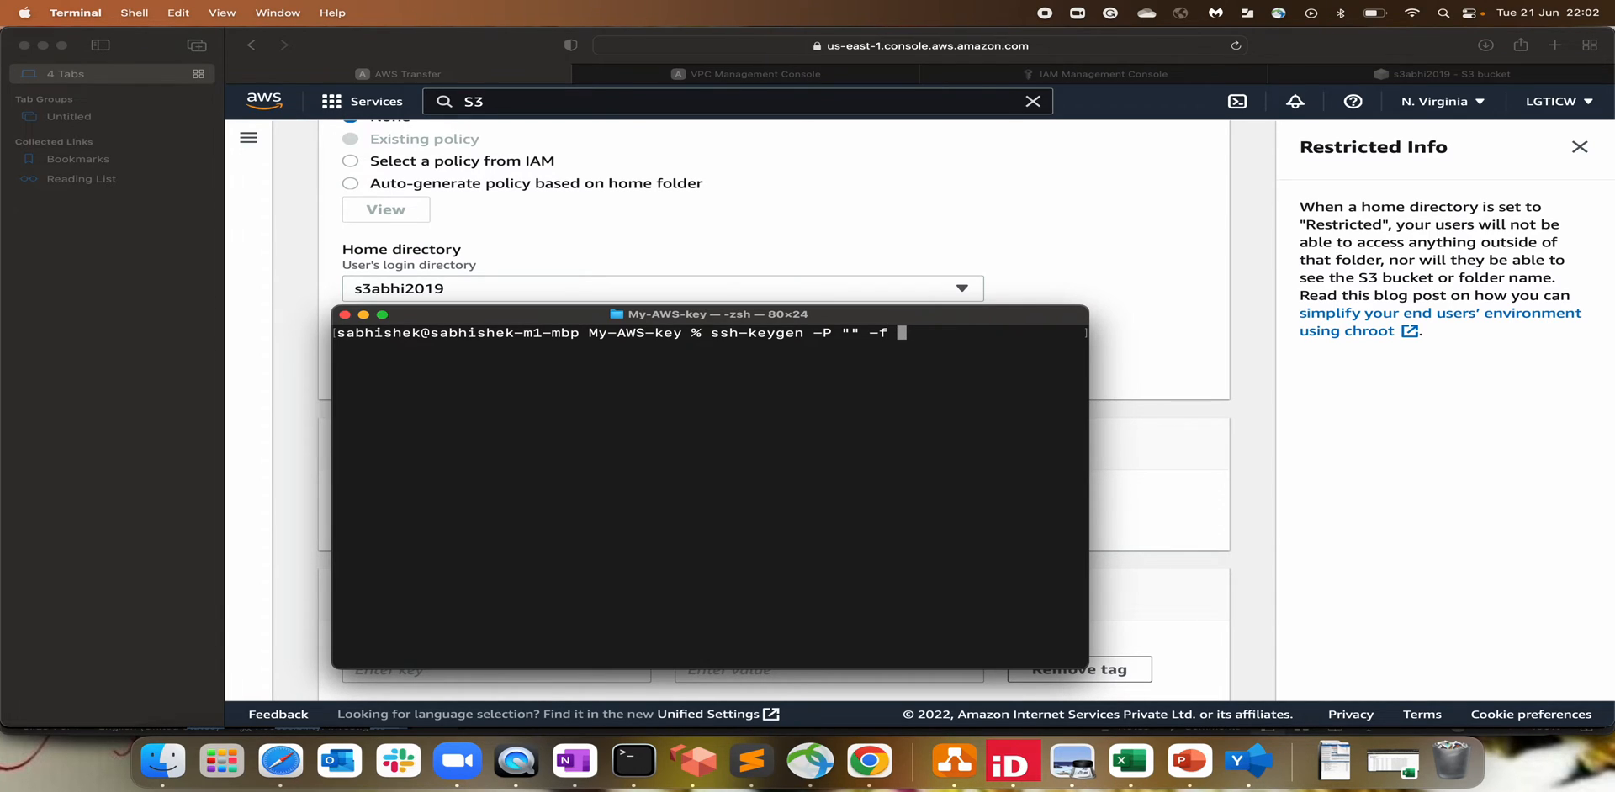
type(" \"test-sftp\"")
key("Return")
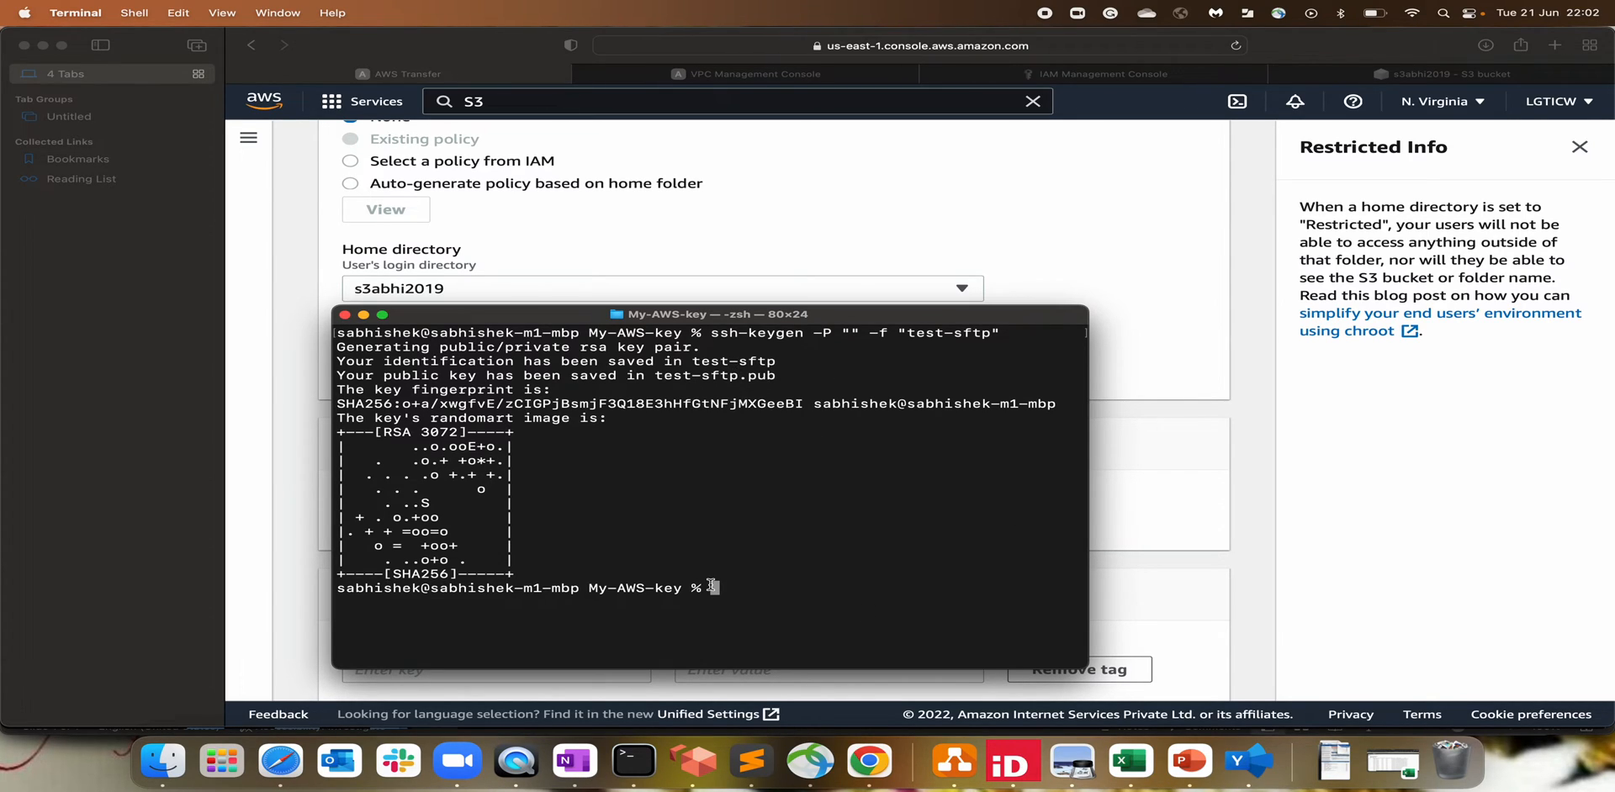
type("ls")
key("Return")
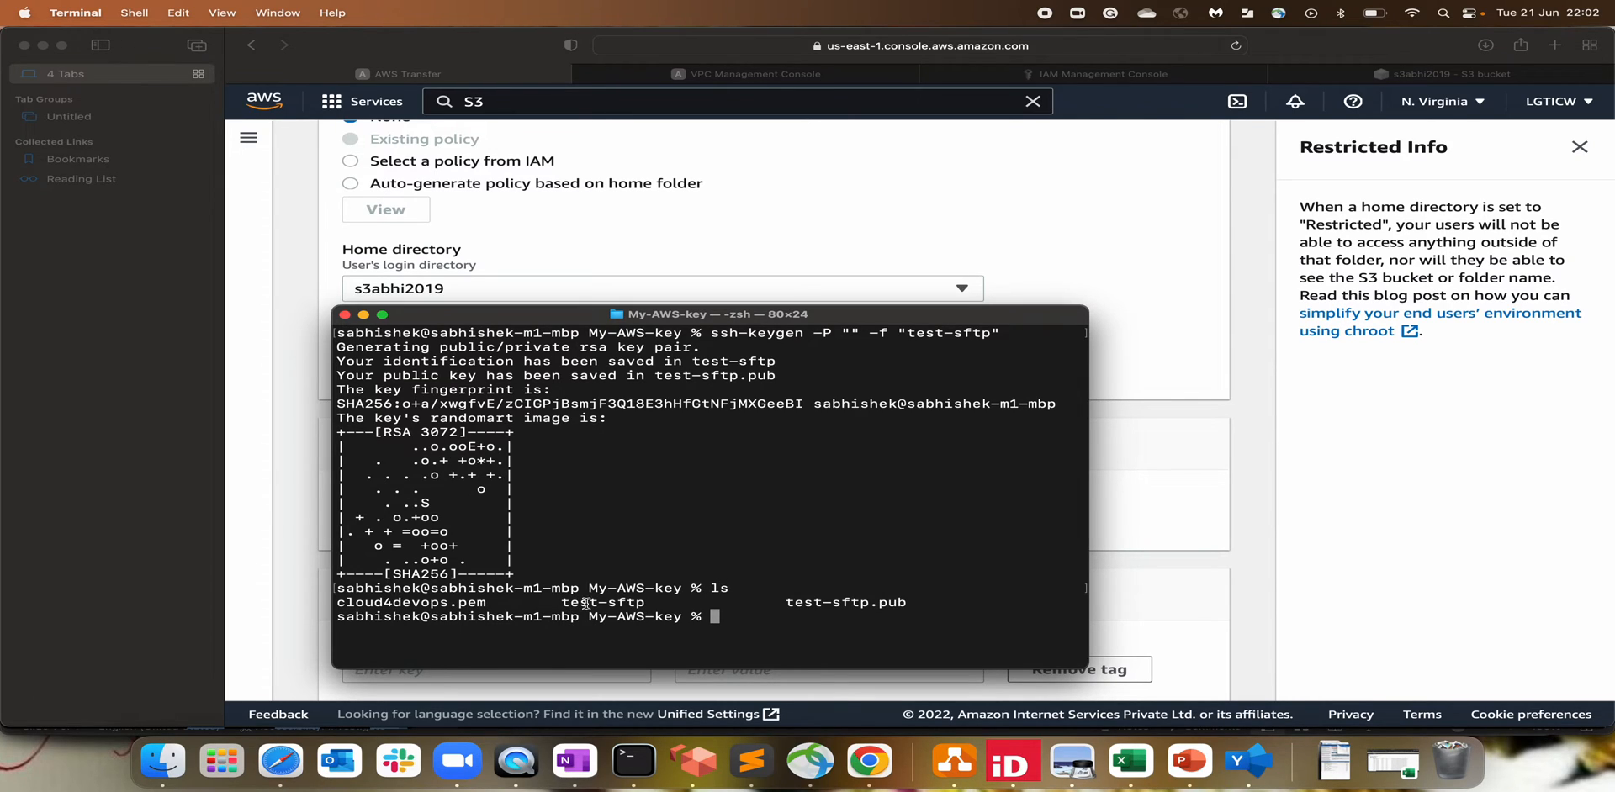
Step: Print test-sftp.pub with cat and copy the full ssh-rsa public key
left_click_drag(786, 602, 917, 602)
double_click(562, 602)
left_click(743, 626)
type("cat test-sftp.pub")
key("Return")
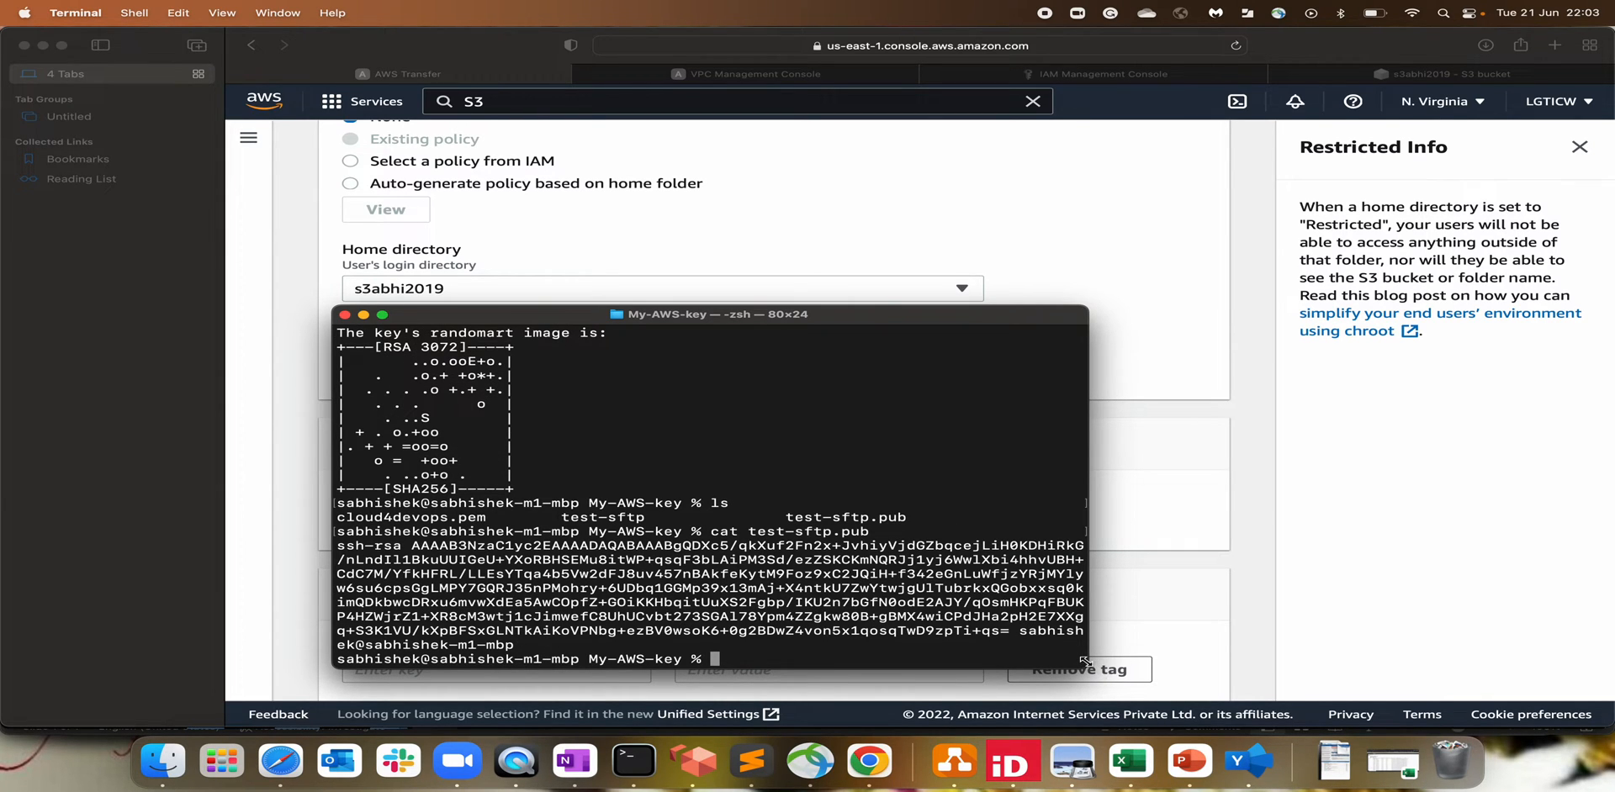
left_click_drag(1087, 667, 1234, 708)
left_click_drag(772, 313, 697, 187)
left_click_drag(1162, 584, 1329, 683)
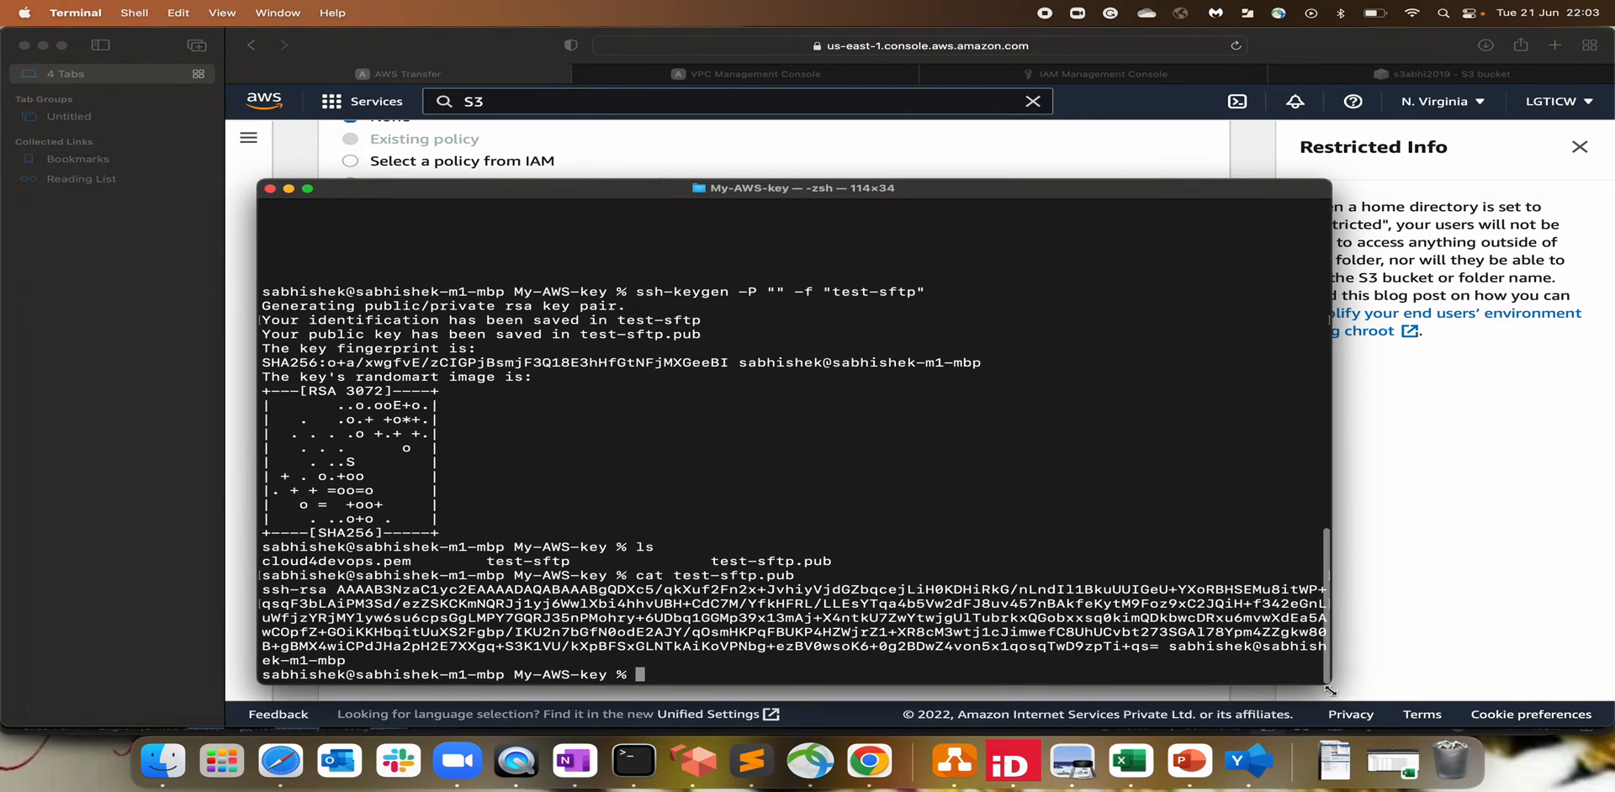
left_click_drag(1161, 646, 263, 590)
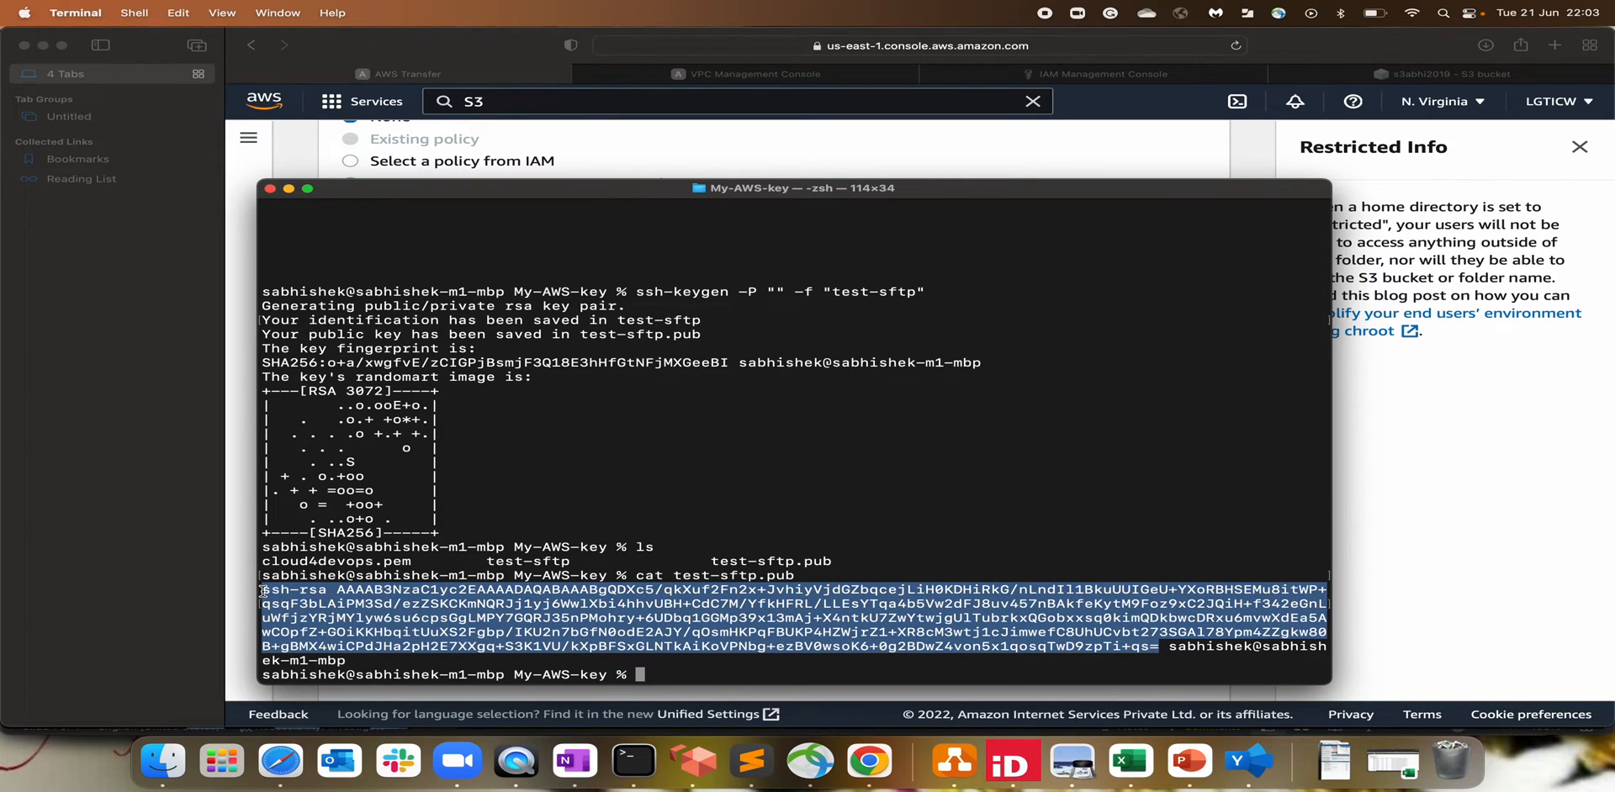
key("super+c")
Step: Paste the public key into the SSH public key field and add user test-sftp
left_click(172, 547)
key("super+v")
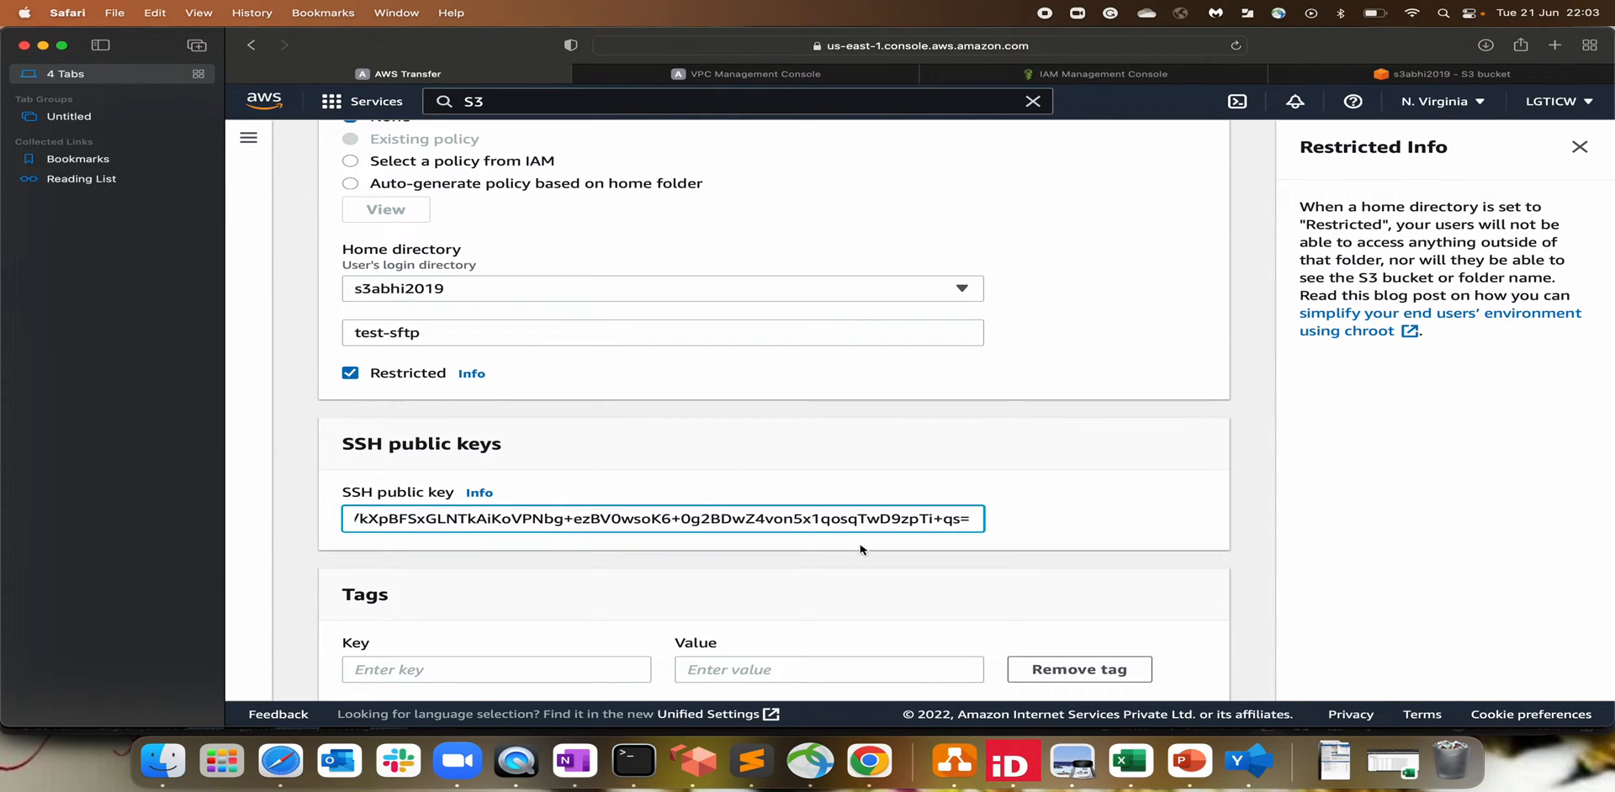
scroll(864, 555, "down", 3)
left_click(1203, 677)
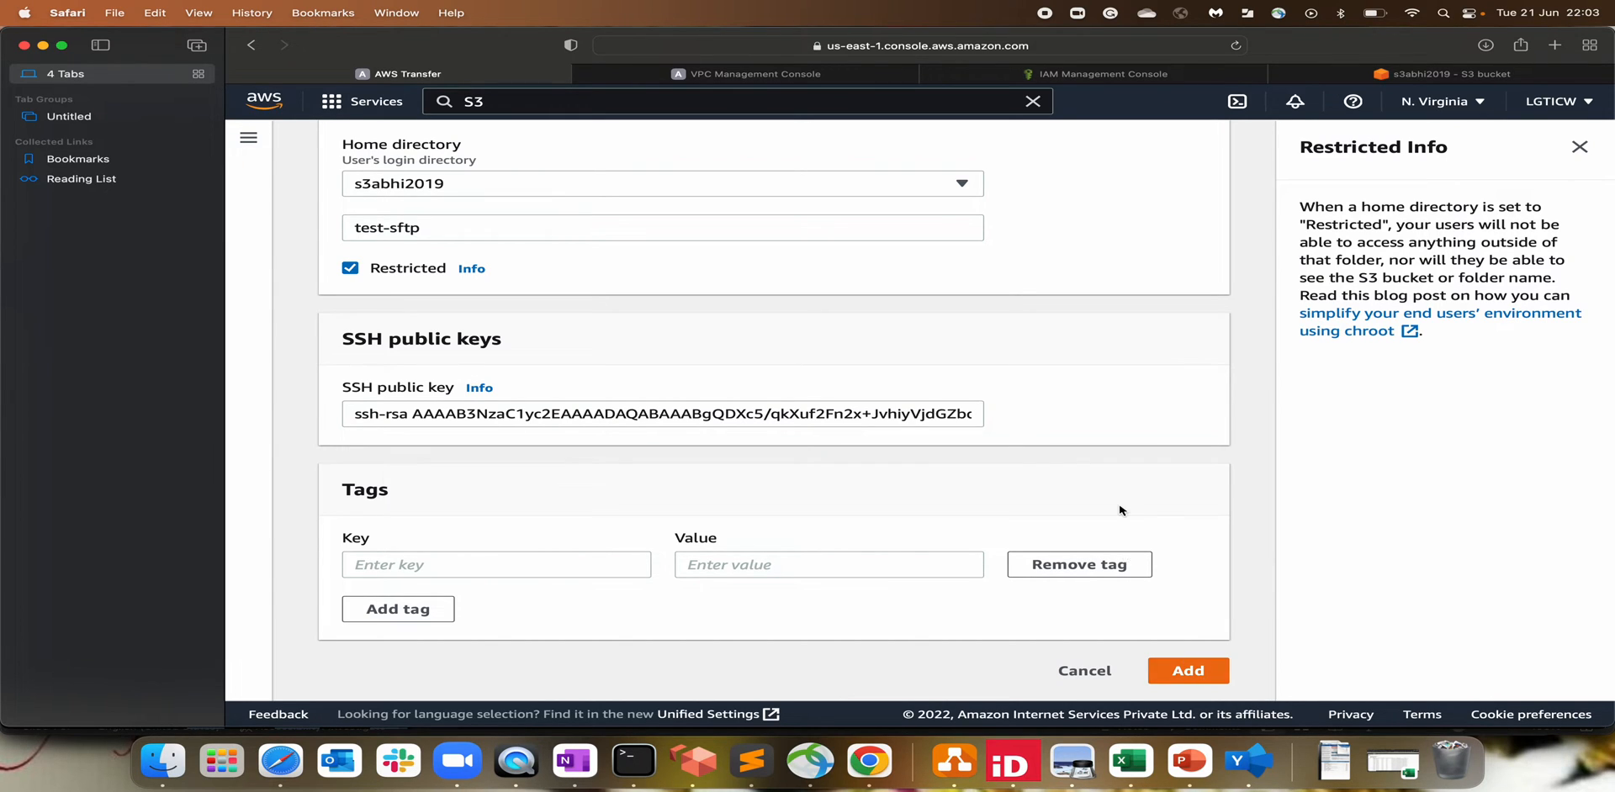
scroll(940, 527, "down", 5)
Step: Check test-sftp in the server's Users table, then refresh the s3abhi2019 object list
scroll(939, 527, "down", 3)
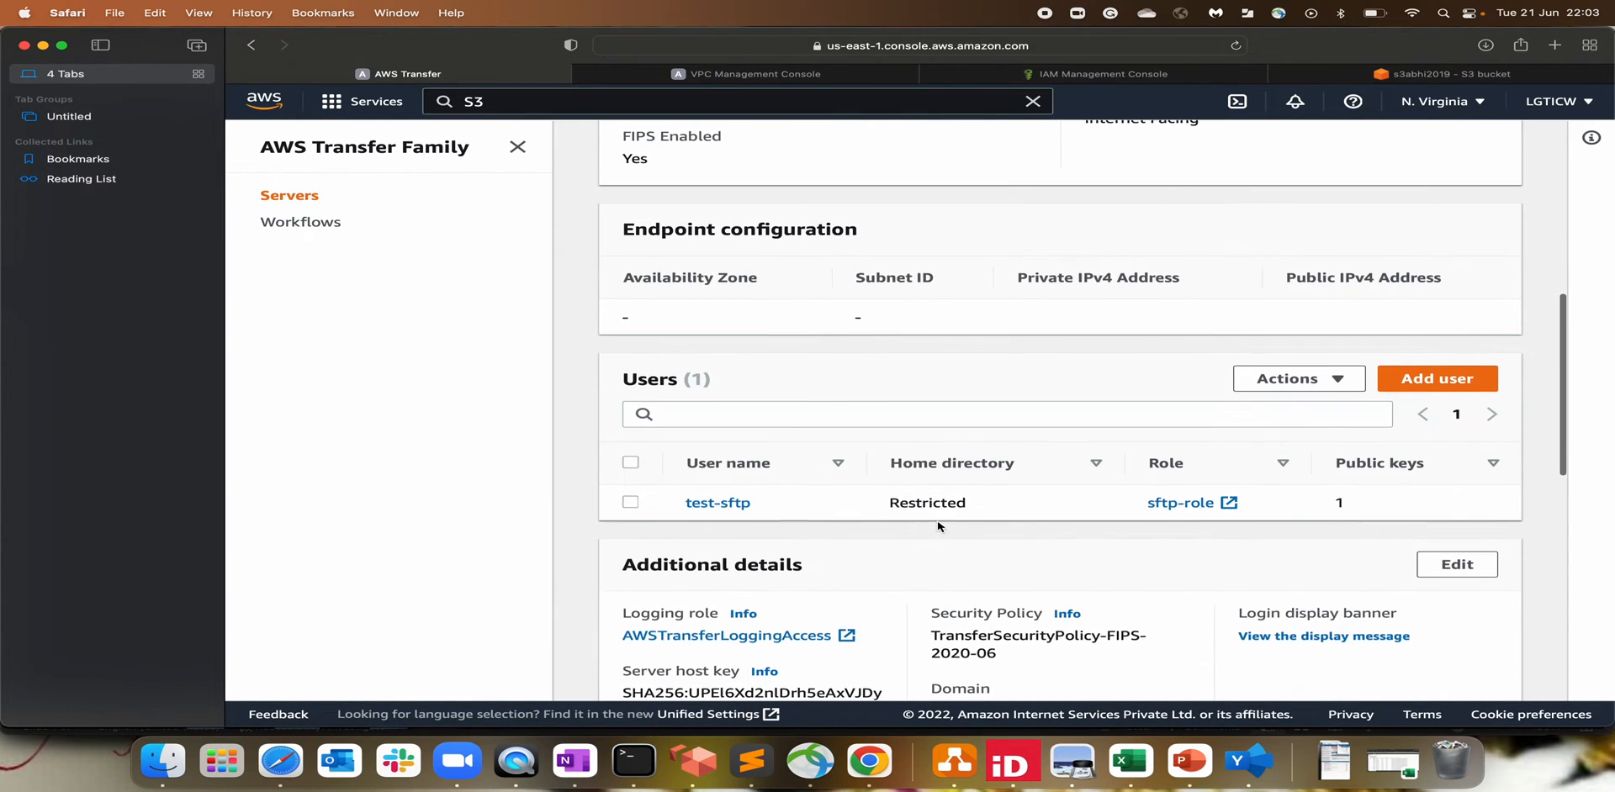
left_click_drag(679, 539, 787, 538)
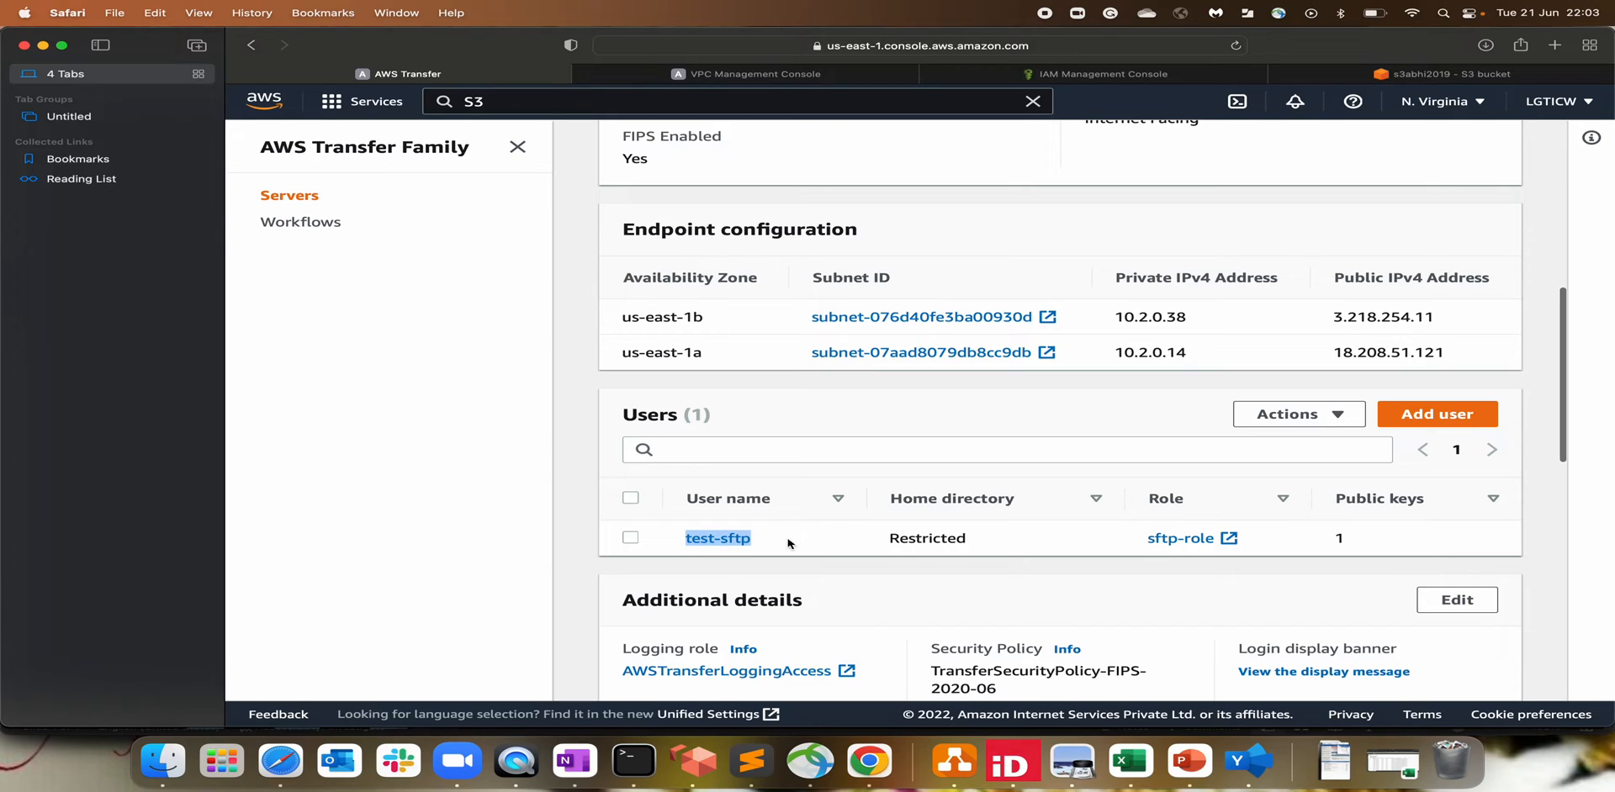
left_click(912, 542)
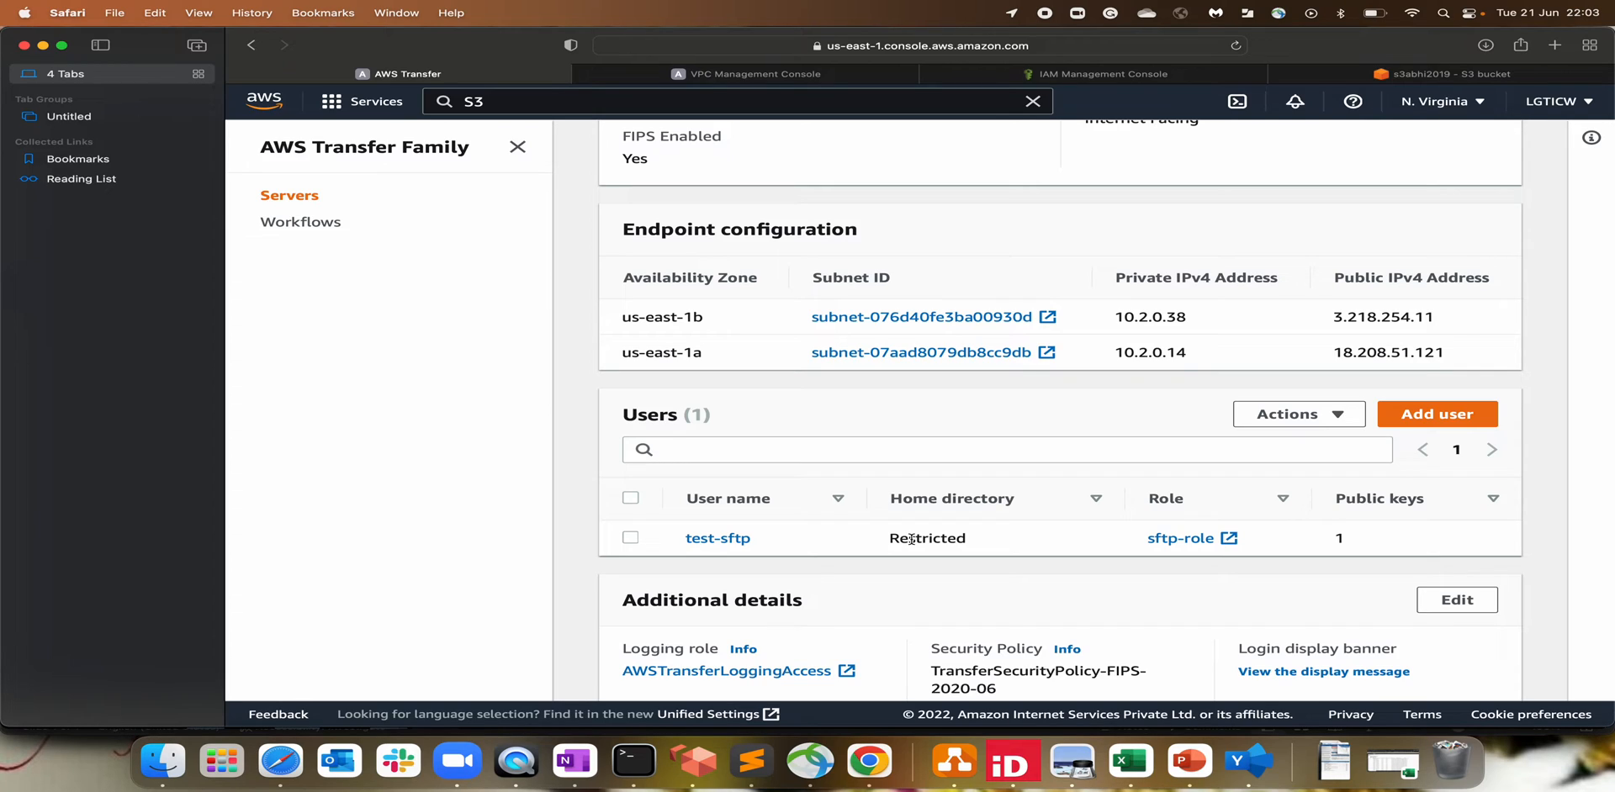
left_click_drag(841, 549, 649, 542)
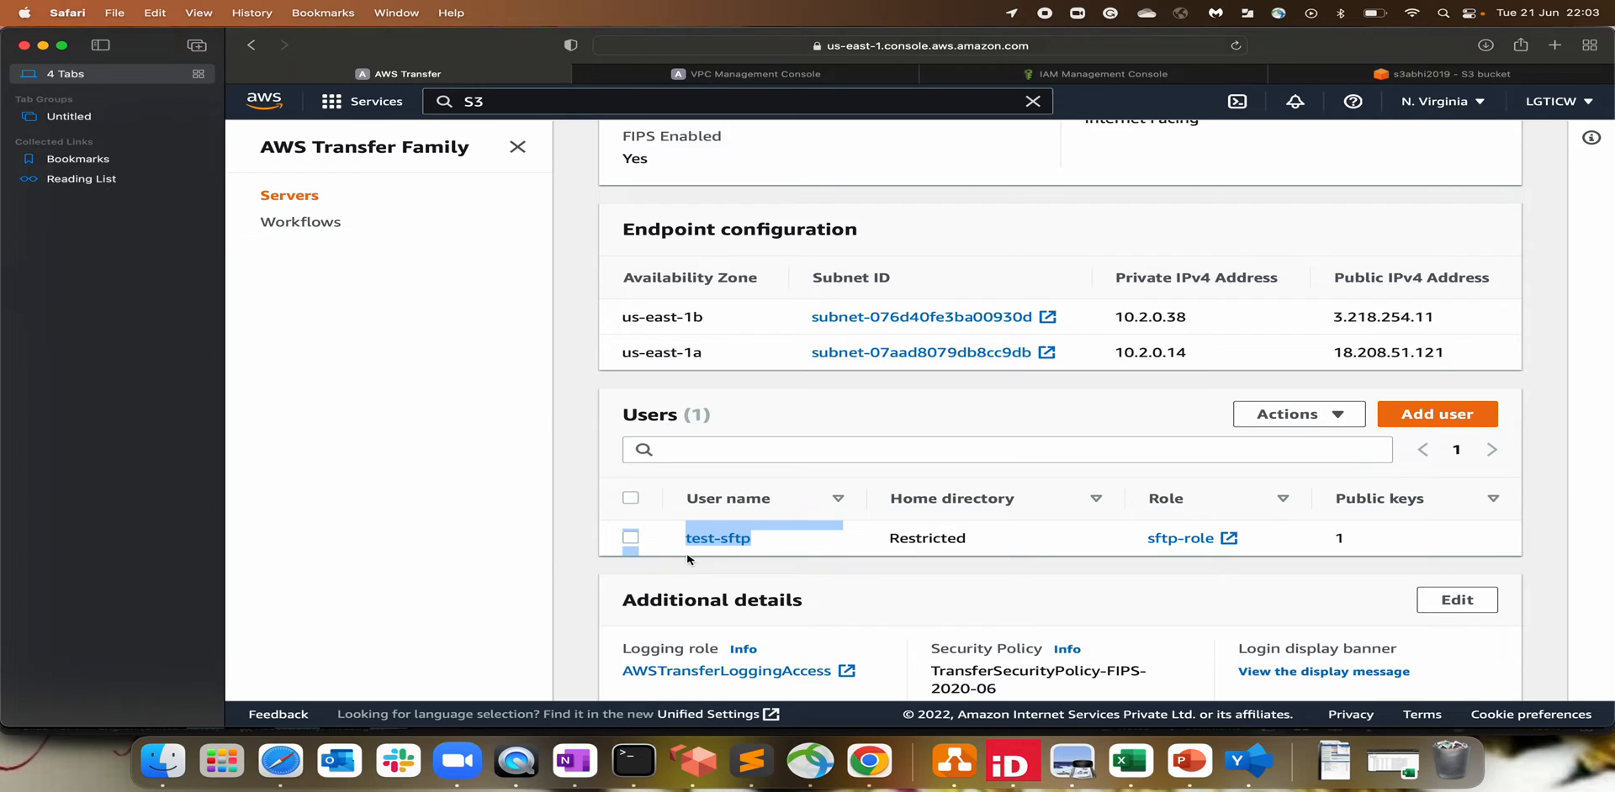
mouse_move(687, 558)
left_mouse_down()
mouse_move(791, 546)
mouse_move(677, 546)
left_mouse_up()
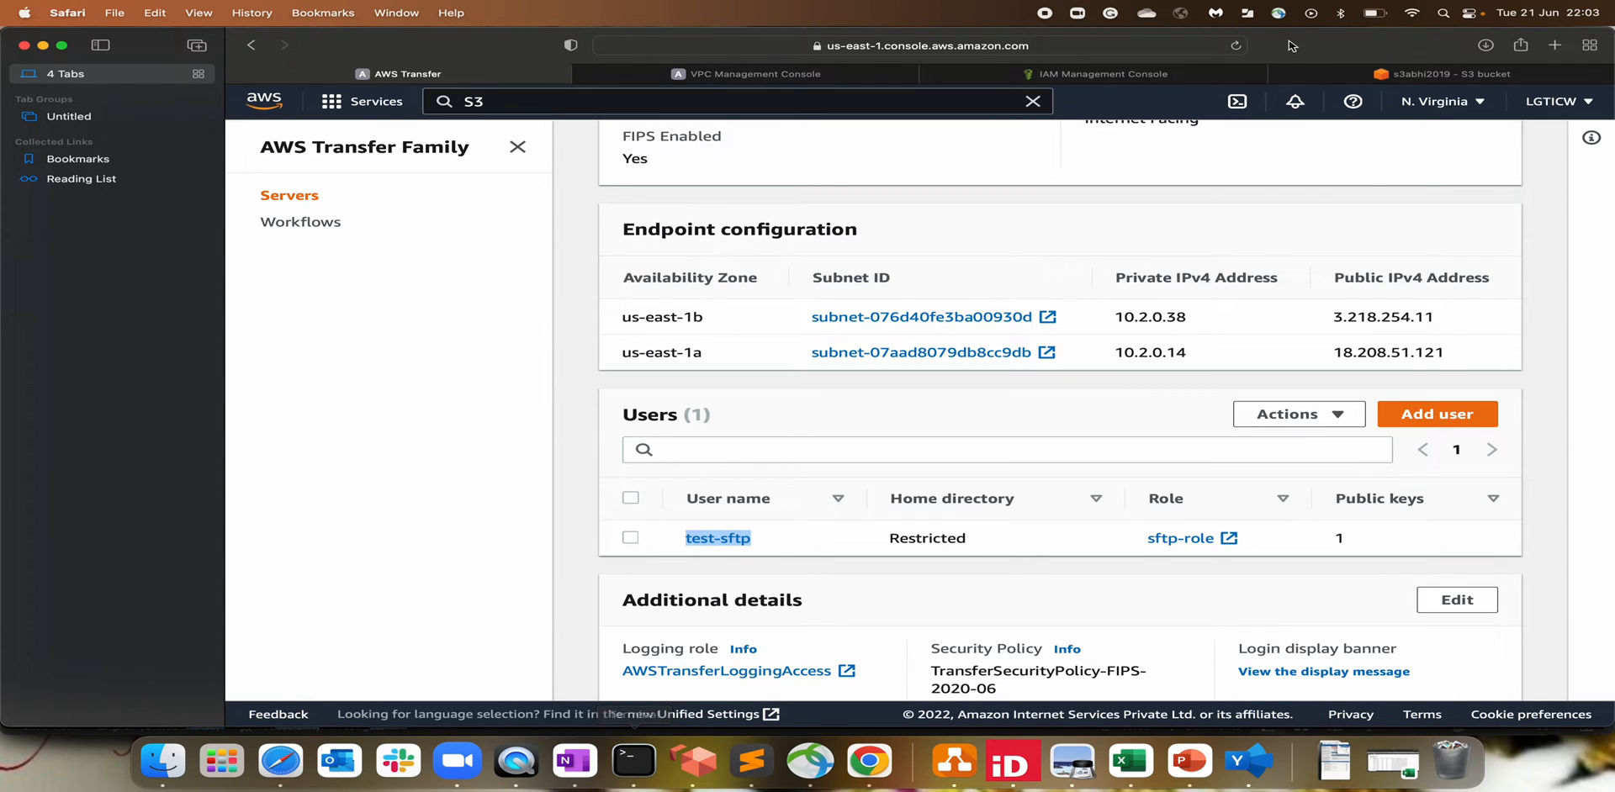
left_click(1442, 74)
left_click(566, 346)
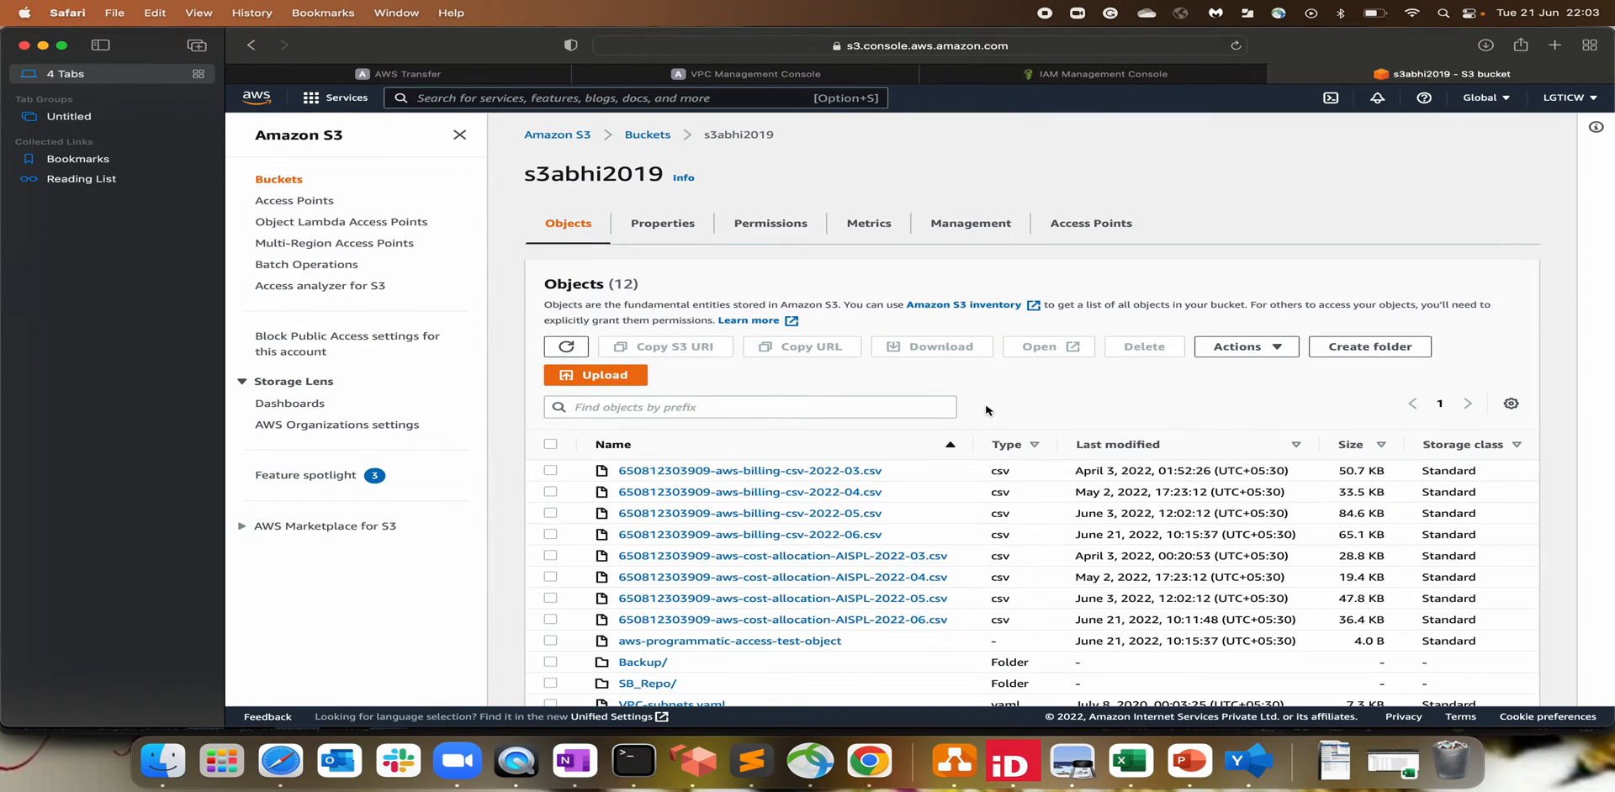
Step: Switch back to the Terminal window holding the test-sftp key files
scroll(841, 404, "down", 1)
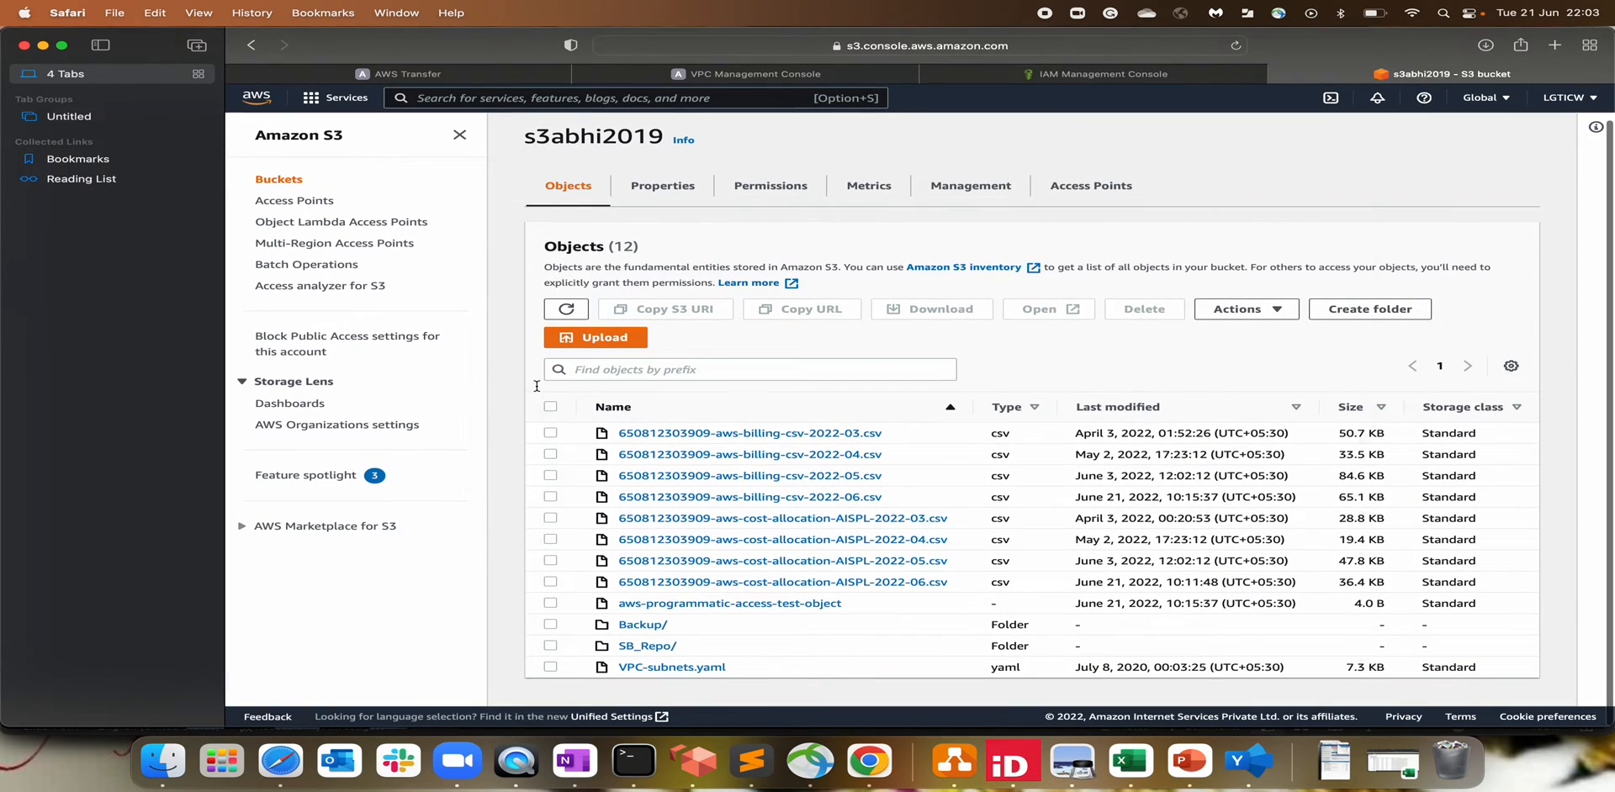
key("super+Tab")
left_click(683, 675)
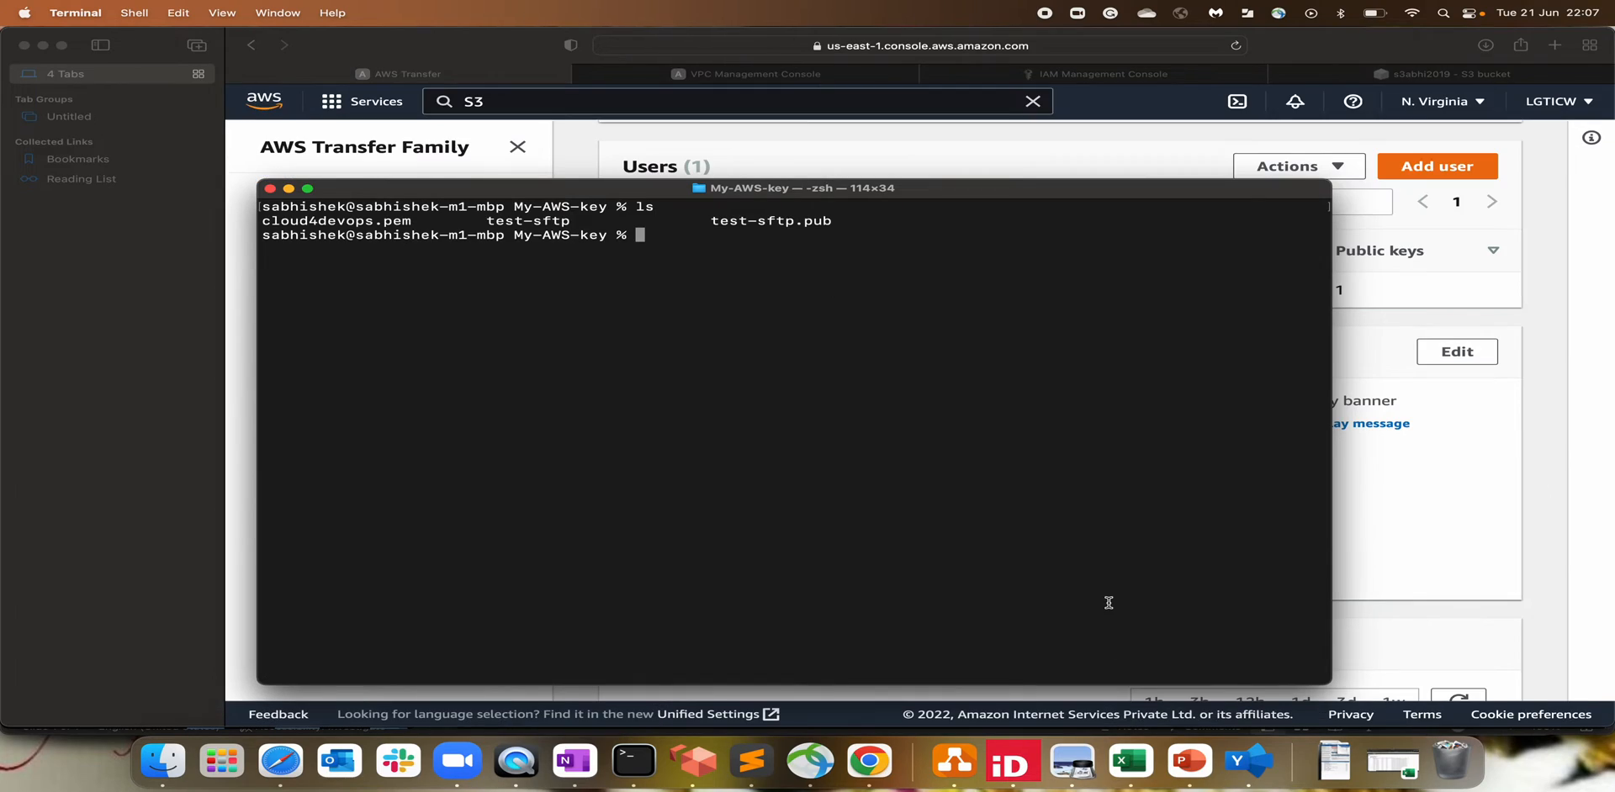
Step: Run sftp -i test-sftp test-sftp@ with the endpoint hostname copied from the server details page
type("sftp -i test-sftp test-sft")
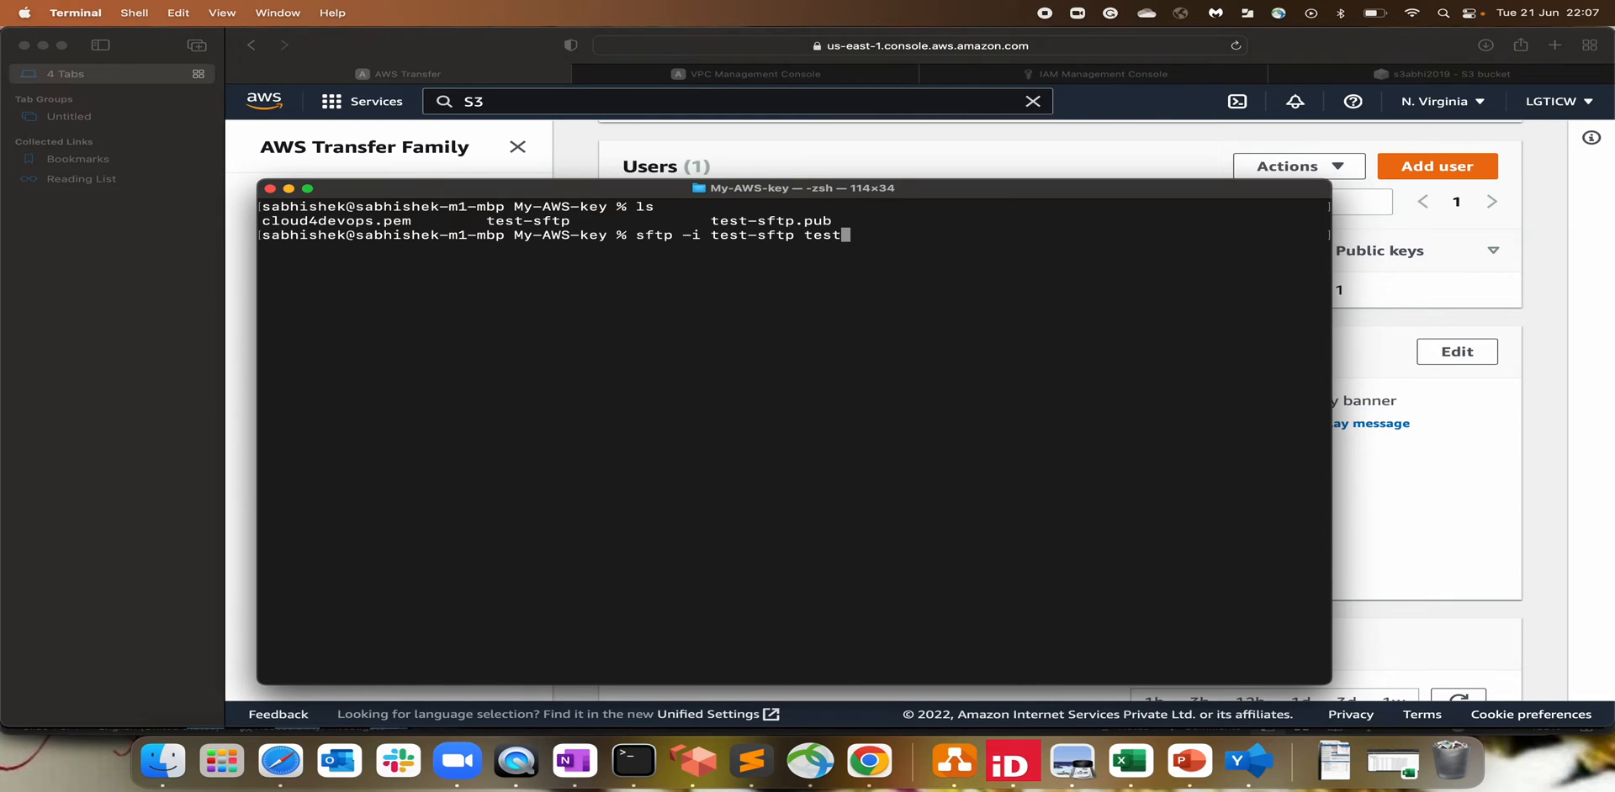
type("p@")
left_click(1479, 558)
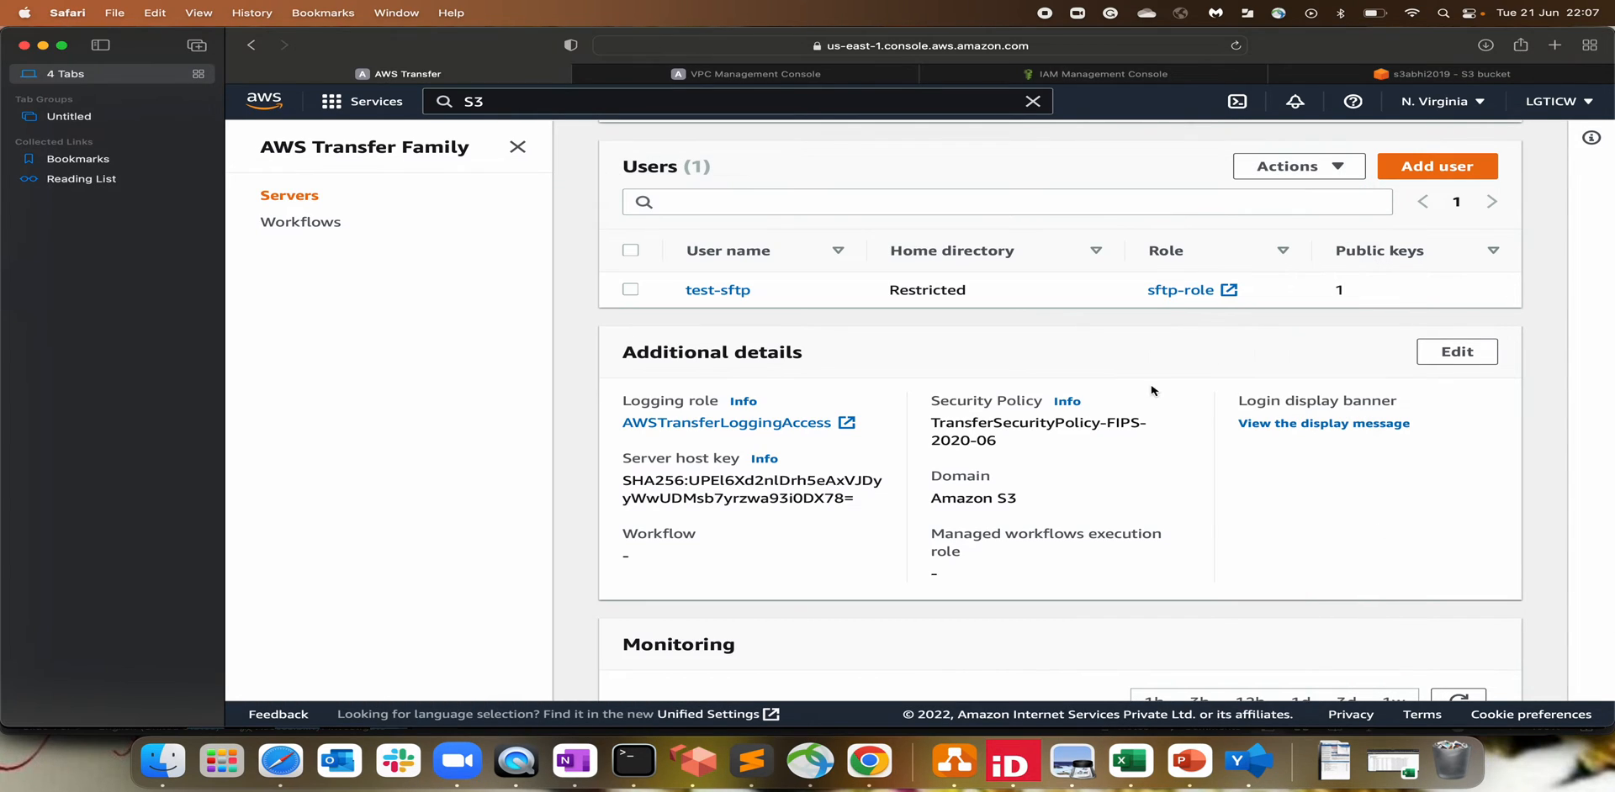
scroll(1152, 388, "up", 3)
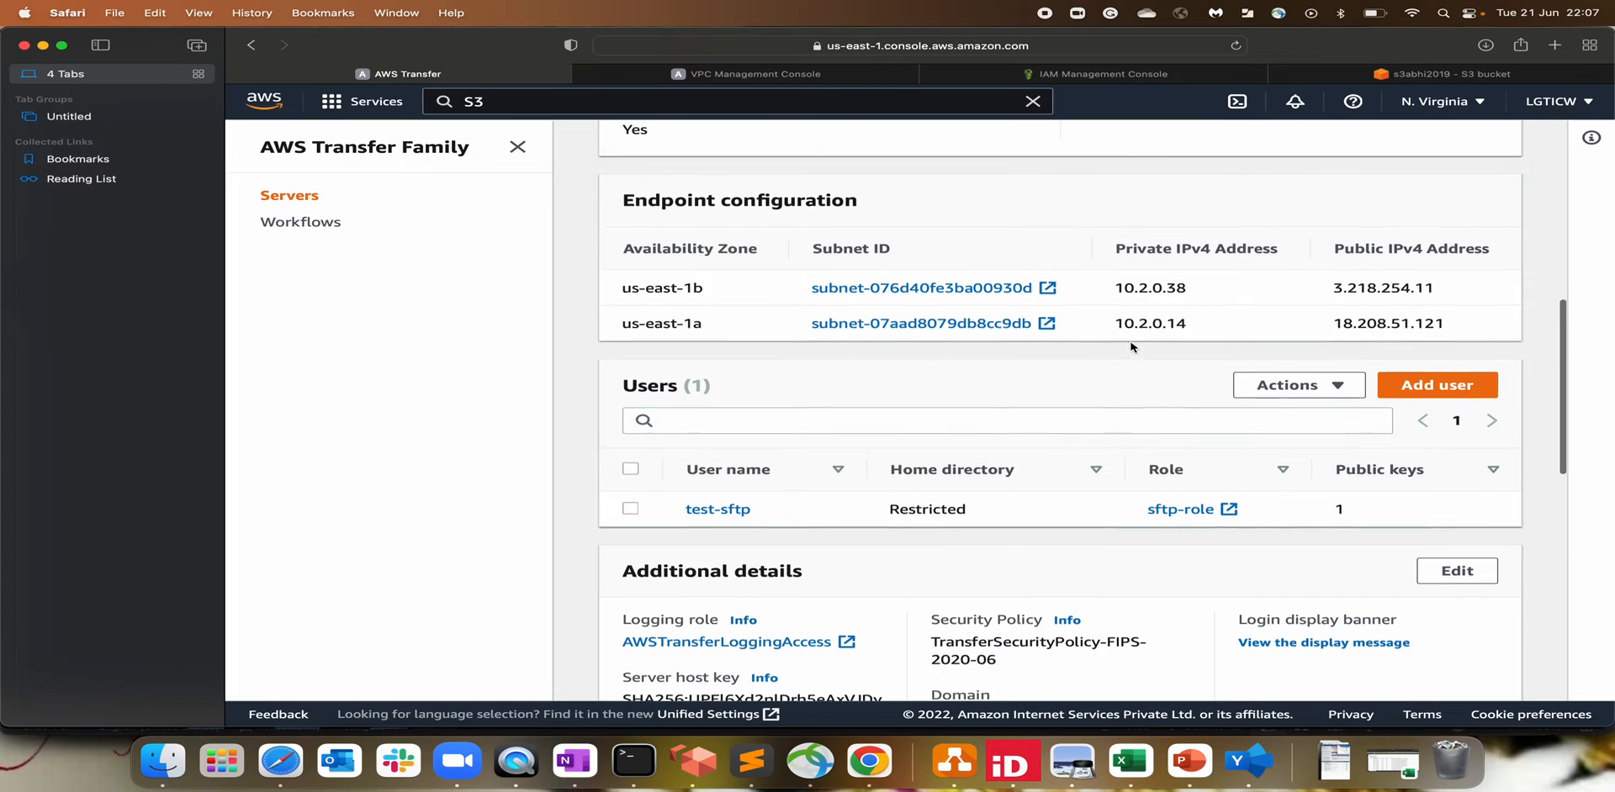
scroll(1131, 346, "up", 3)
left_click_drag(1084, 210, 1227, 238)
key("super+c")
key("super+Tab")
key("super+v")
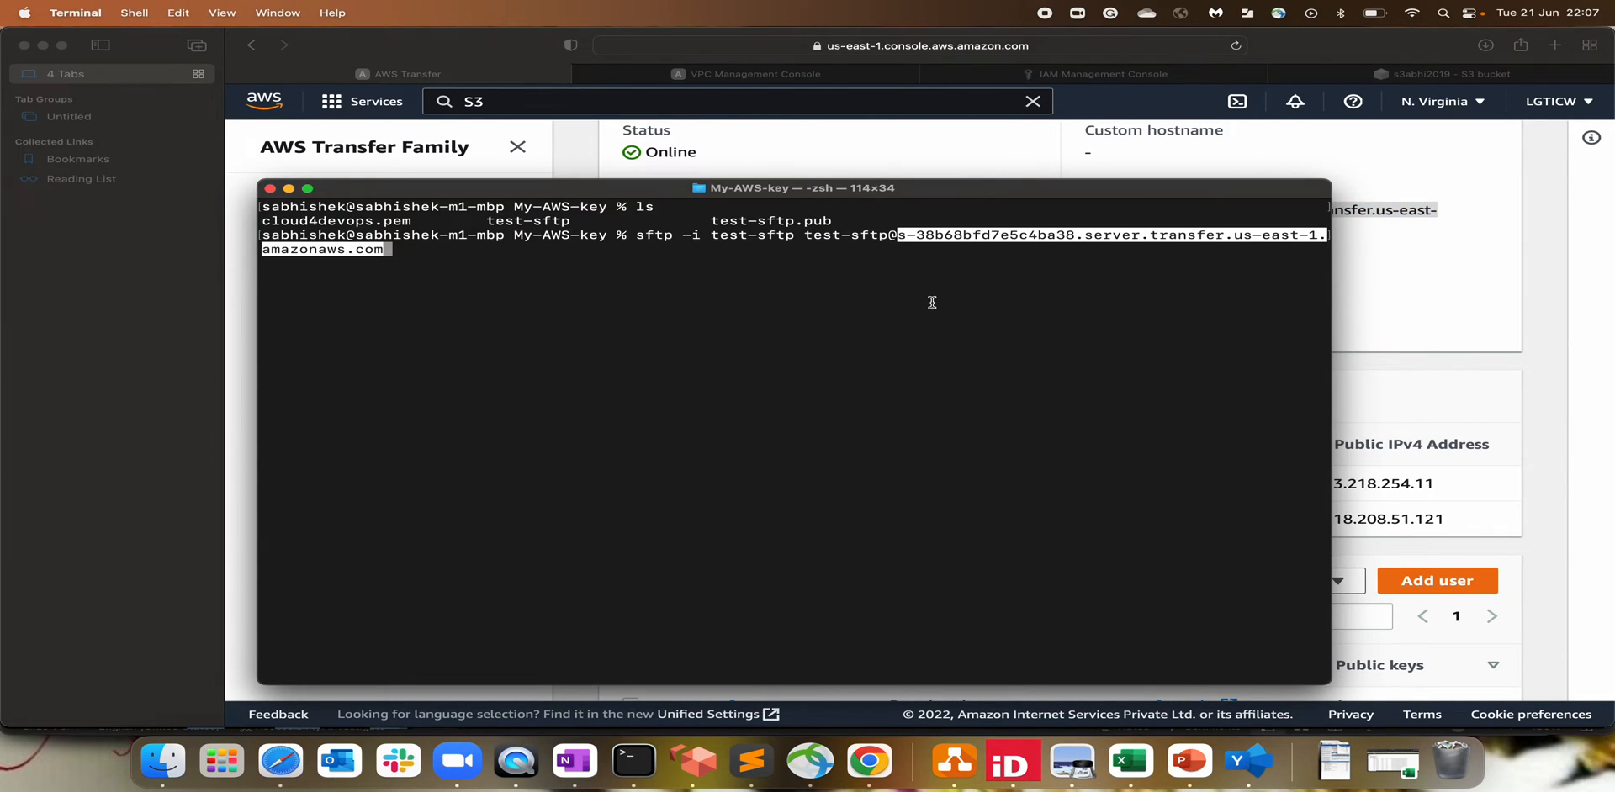
key("Return")
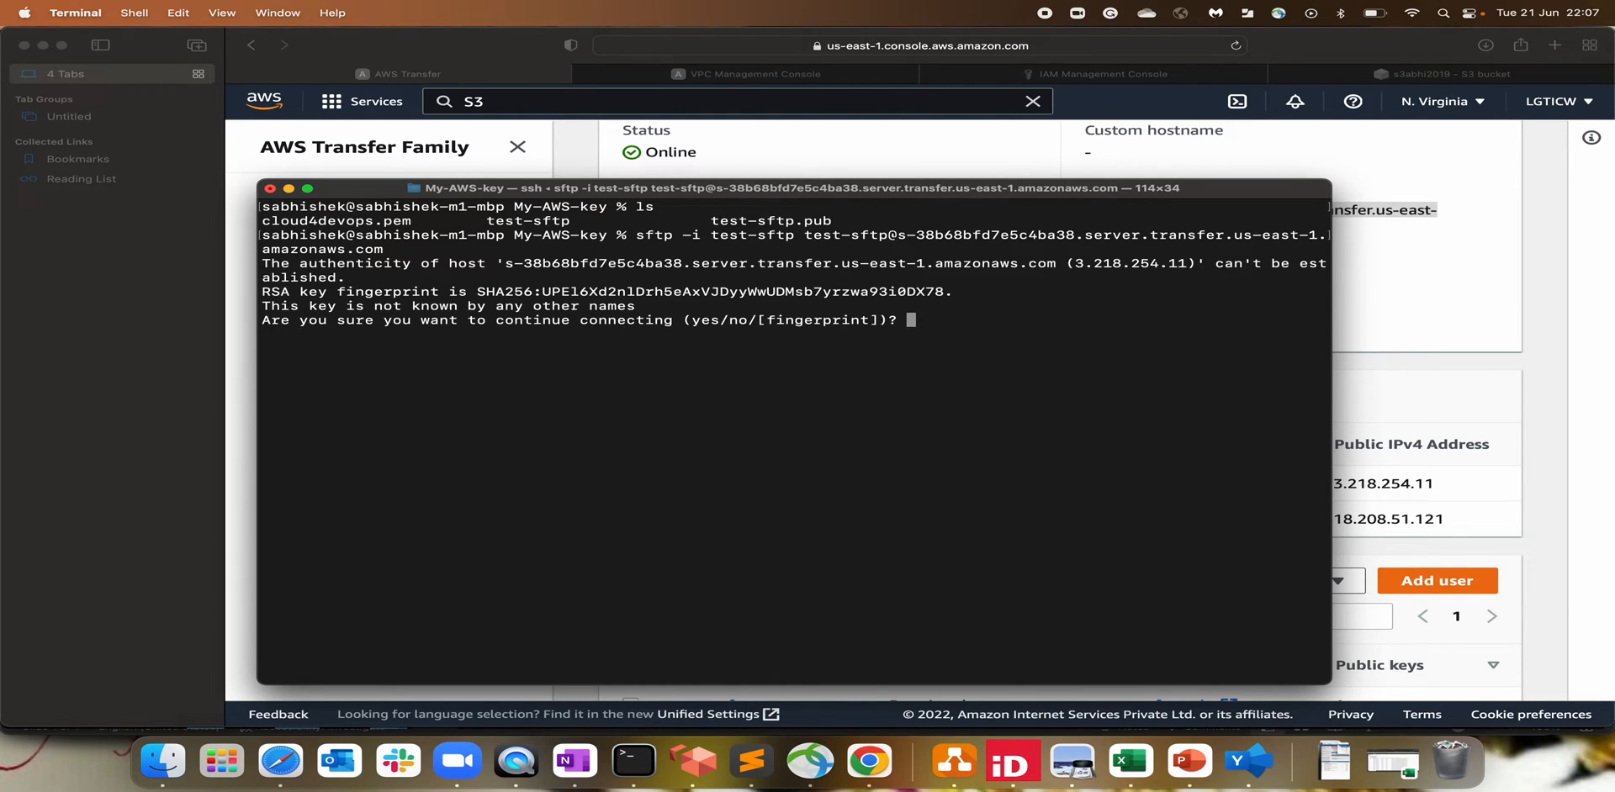
Step: Accept the host key fingerprint with yes and list local files with lls
type("yes")
key("Return")
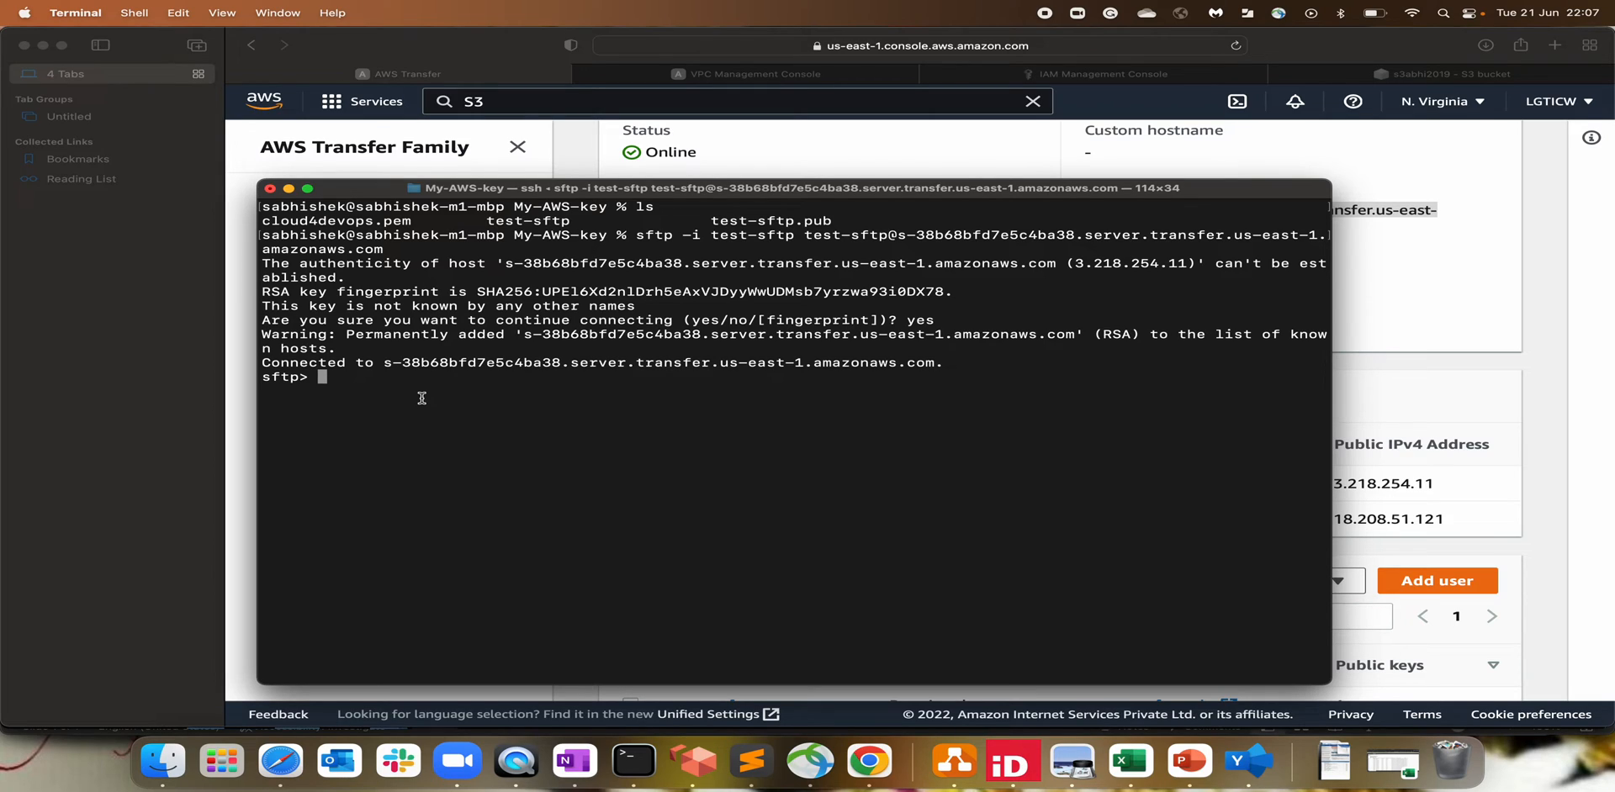
type("lls")
key("Return")
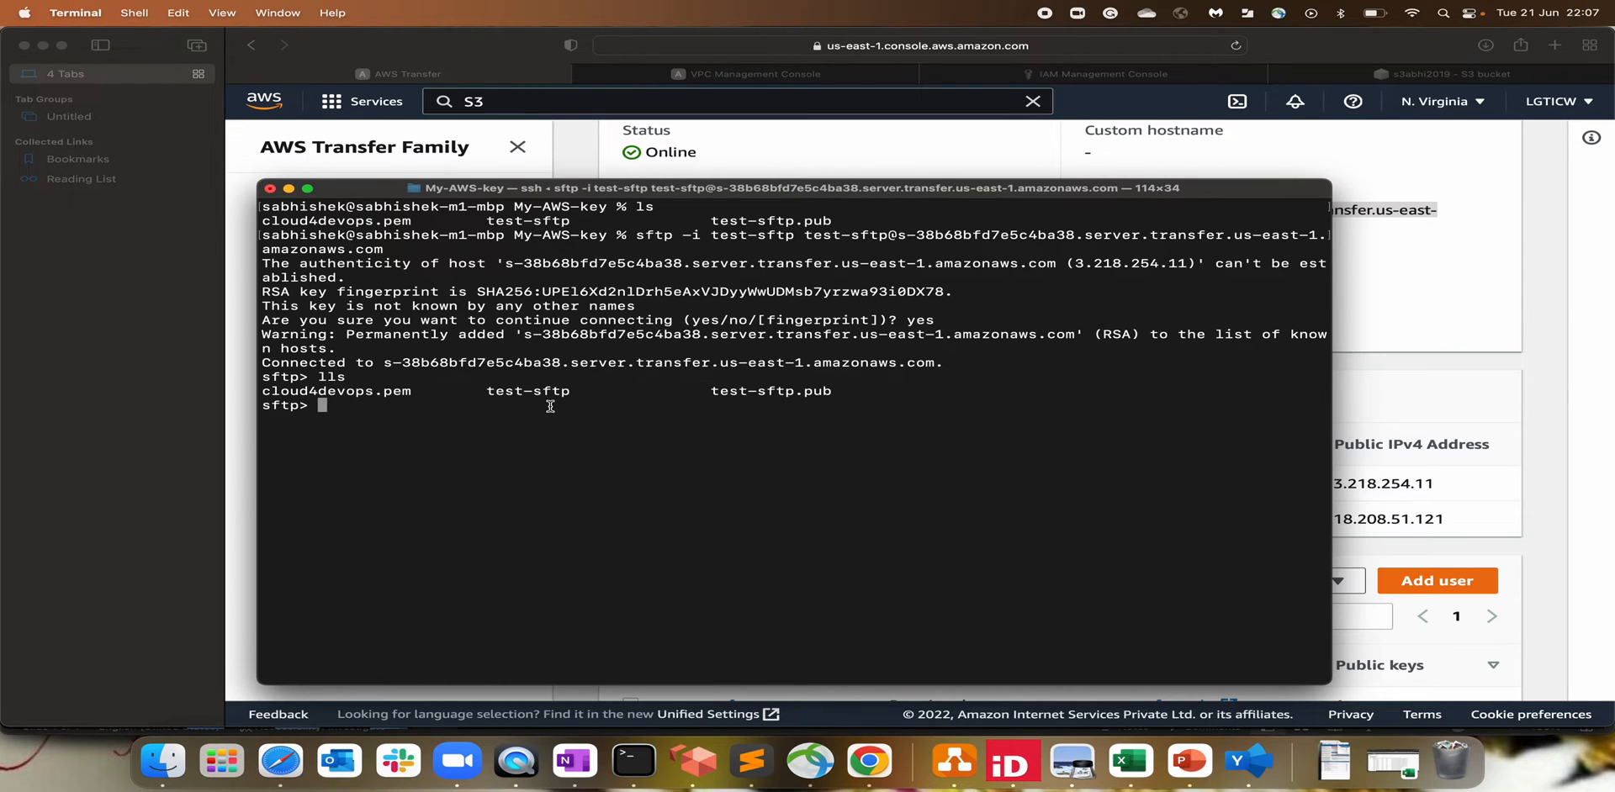
left_click(1453, 380)
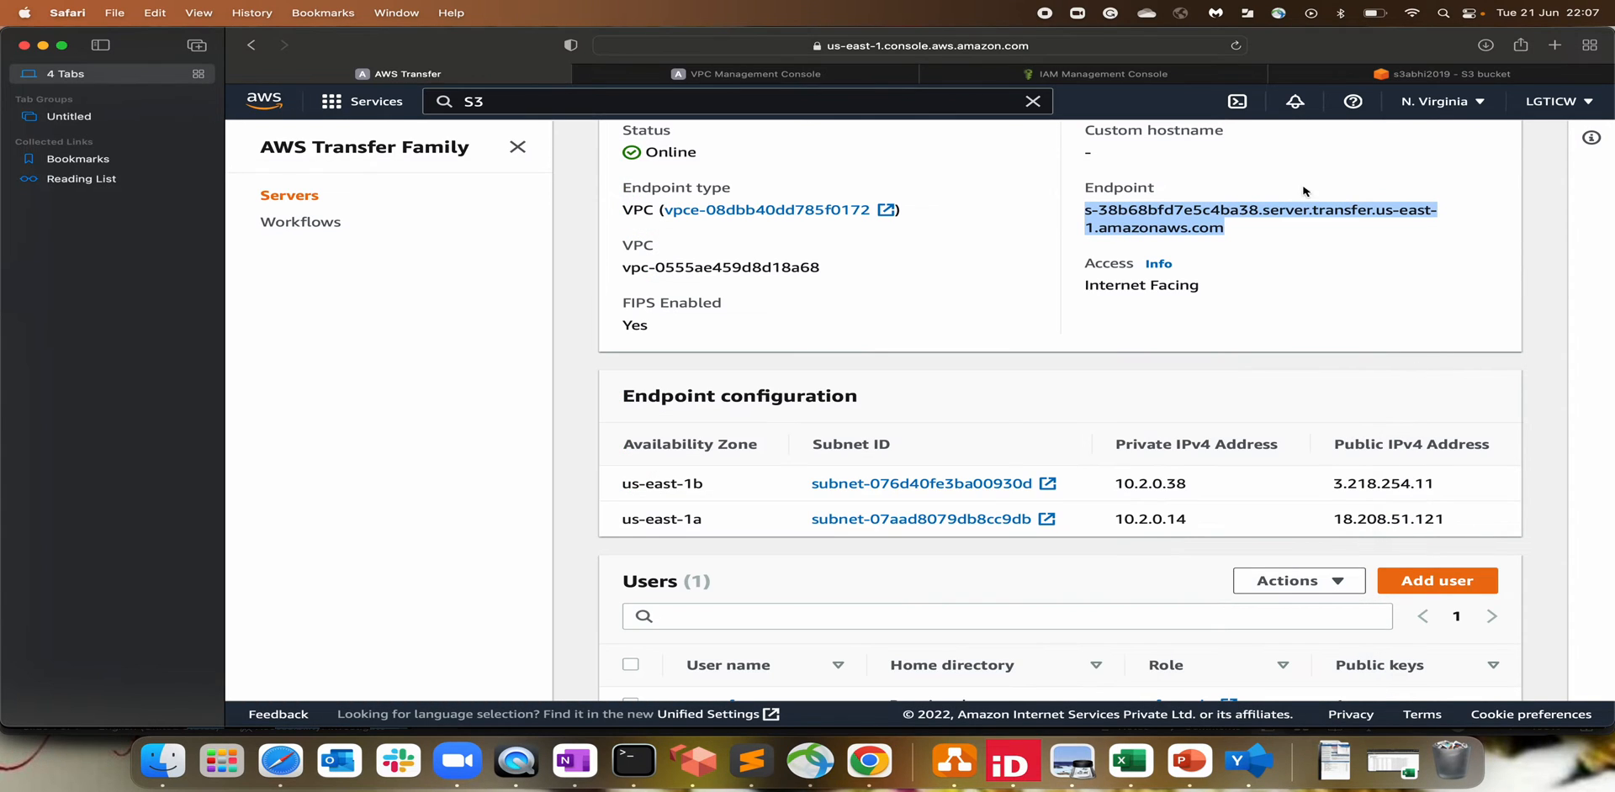
Step: Refresh the bucket listing, then upload cloud4devops.pem with mput in the sftp session
left_click(1374, 77)
left_click(565, 309)
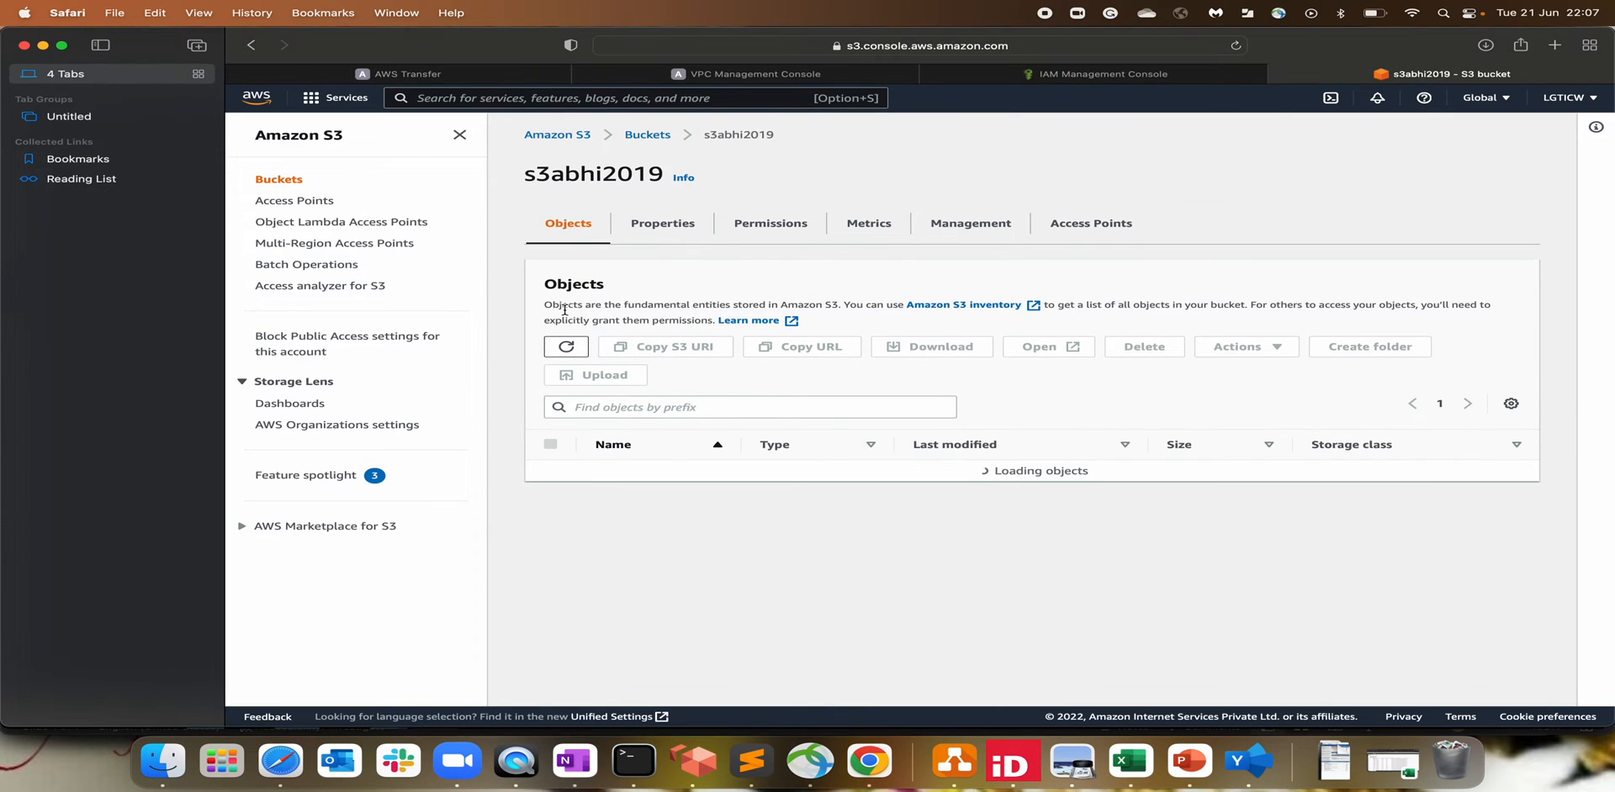
scroll(733, 522, "down", 1)
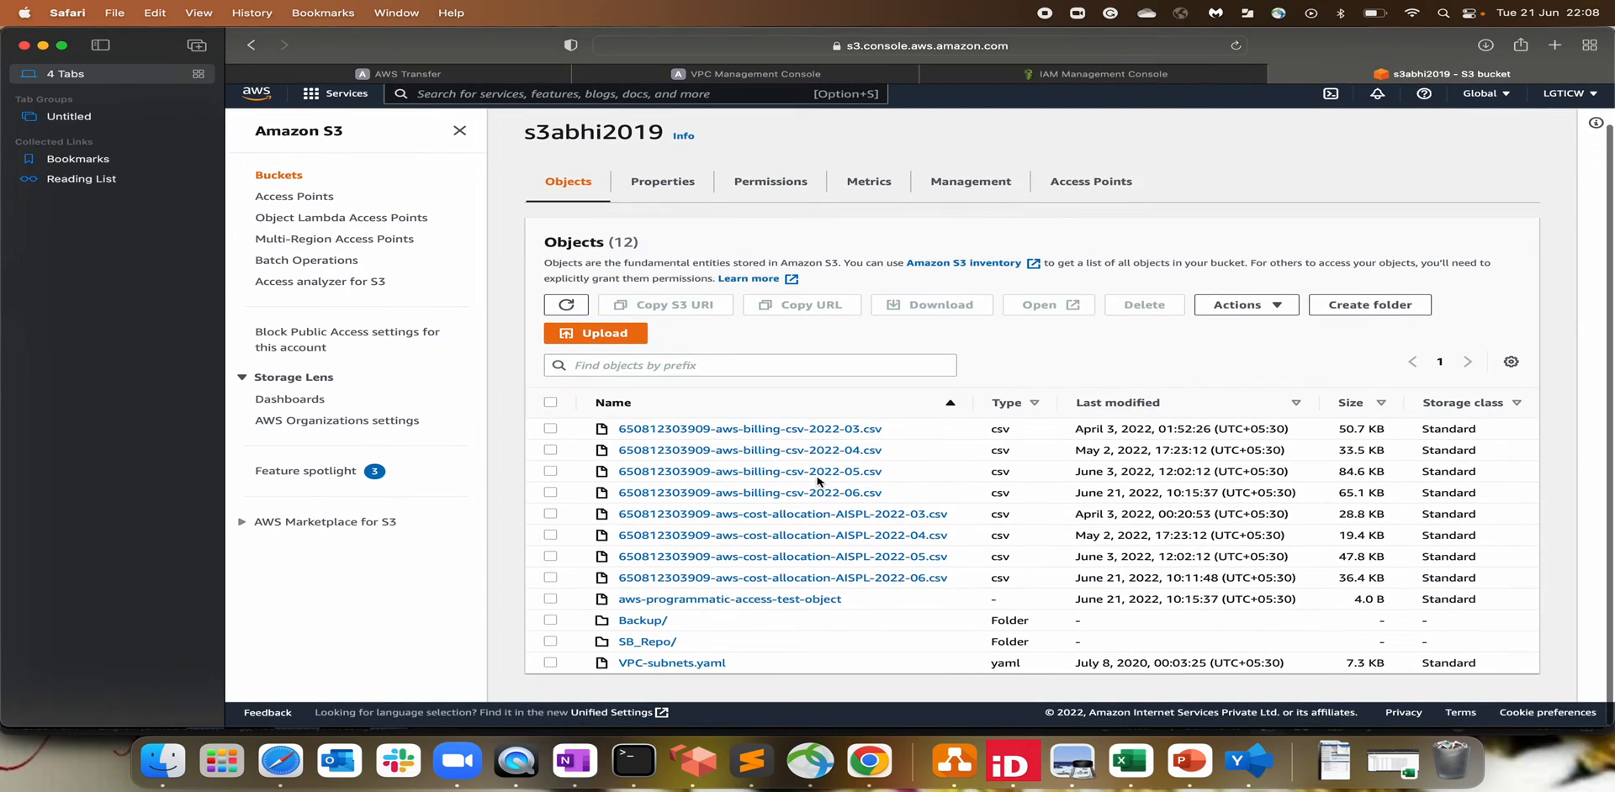
key("super+Tab")
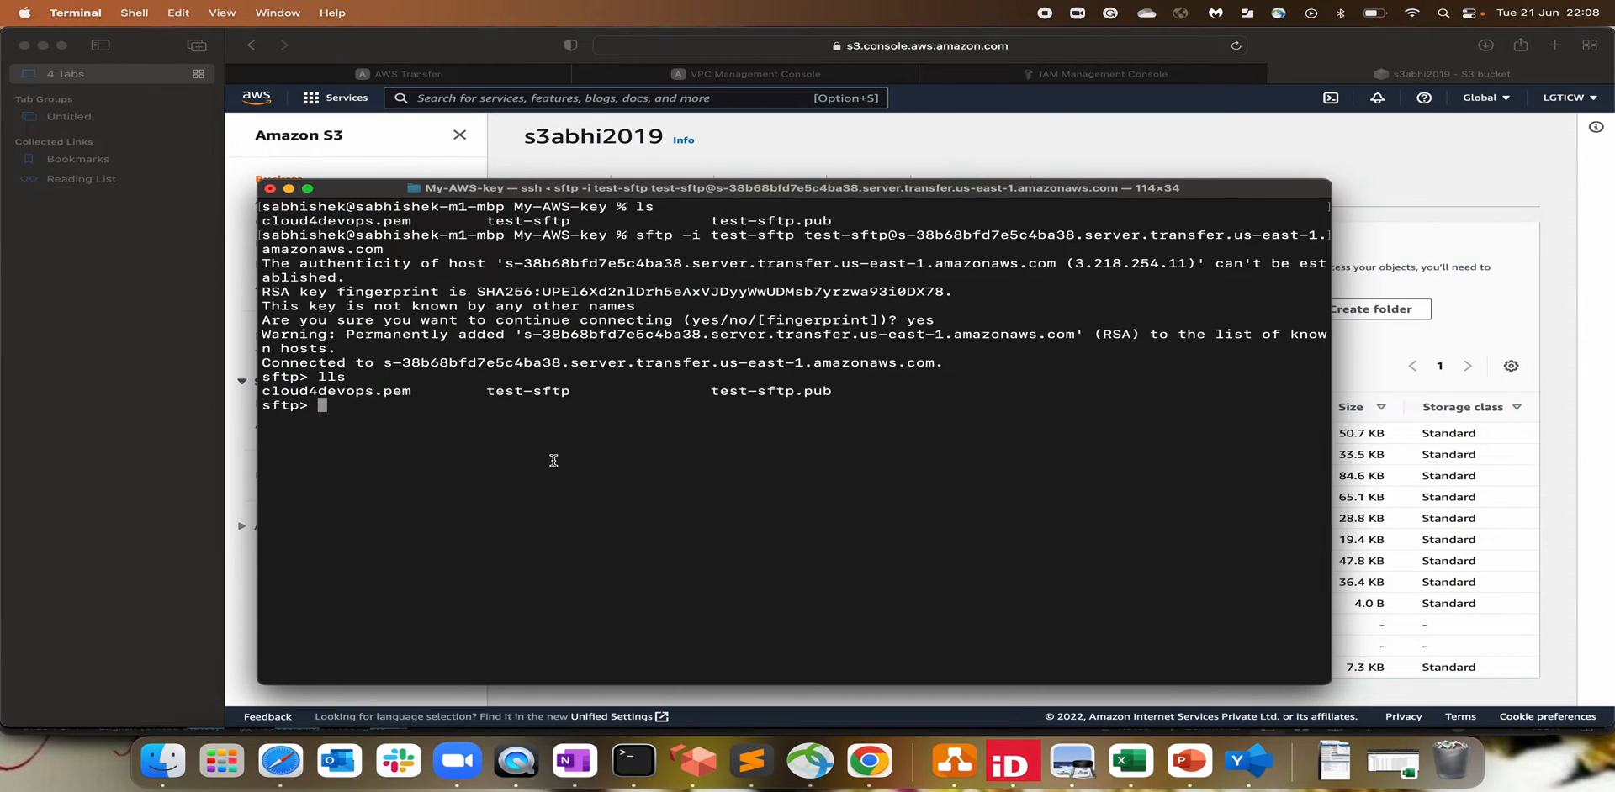
type("mput clou")
left_click_drag(414, 392, 264, 394)
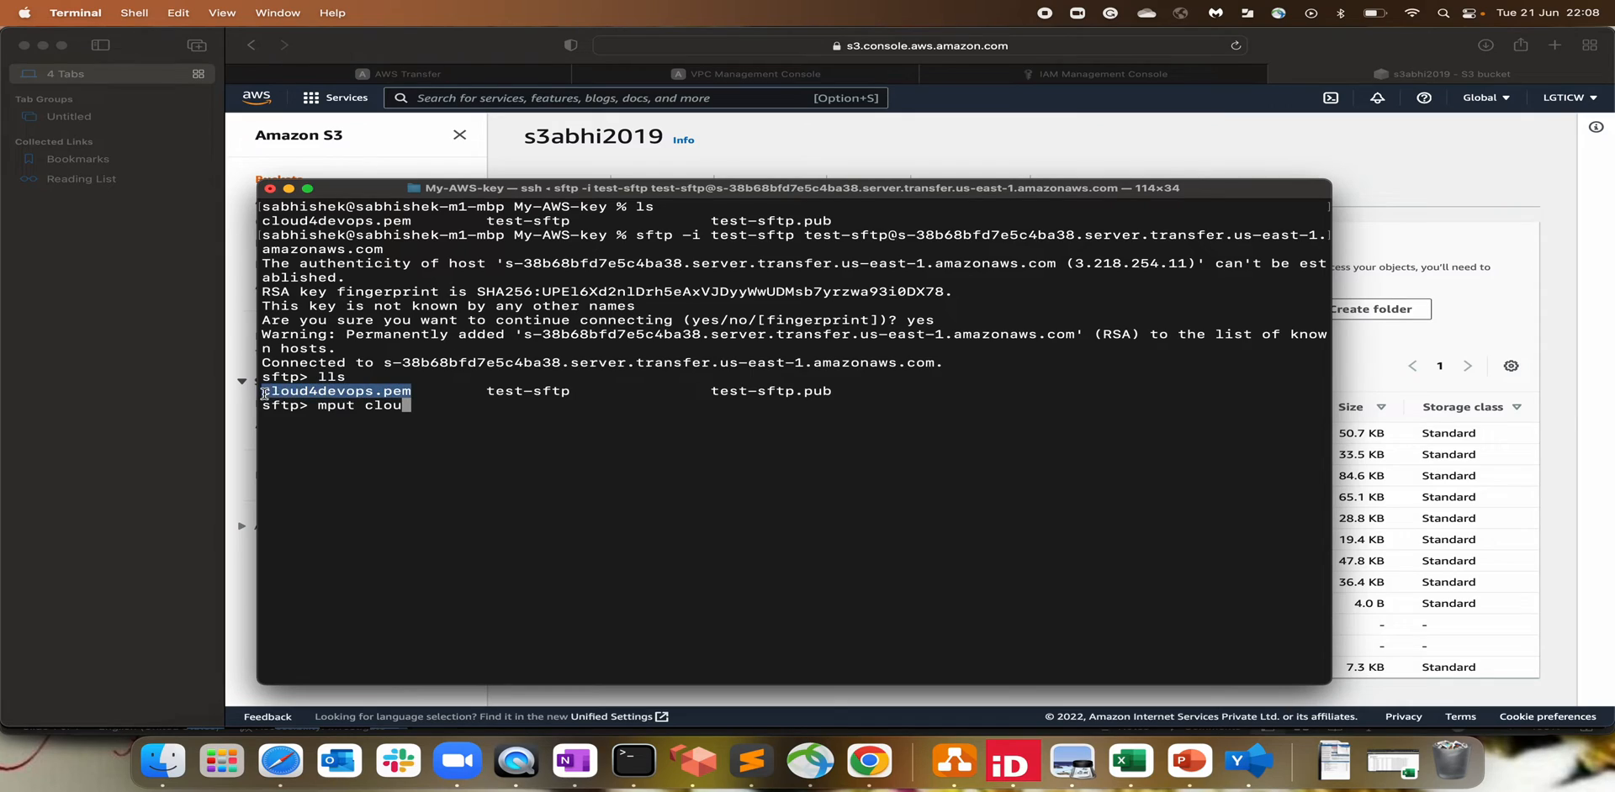
key("BackSpace")
key("BackSpace")
key("BackSpace")
key("BackSpace")
right_click(441, 419)
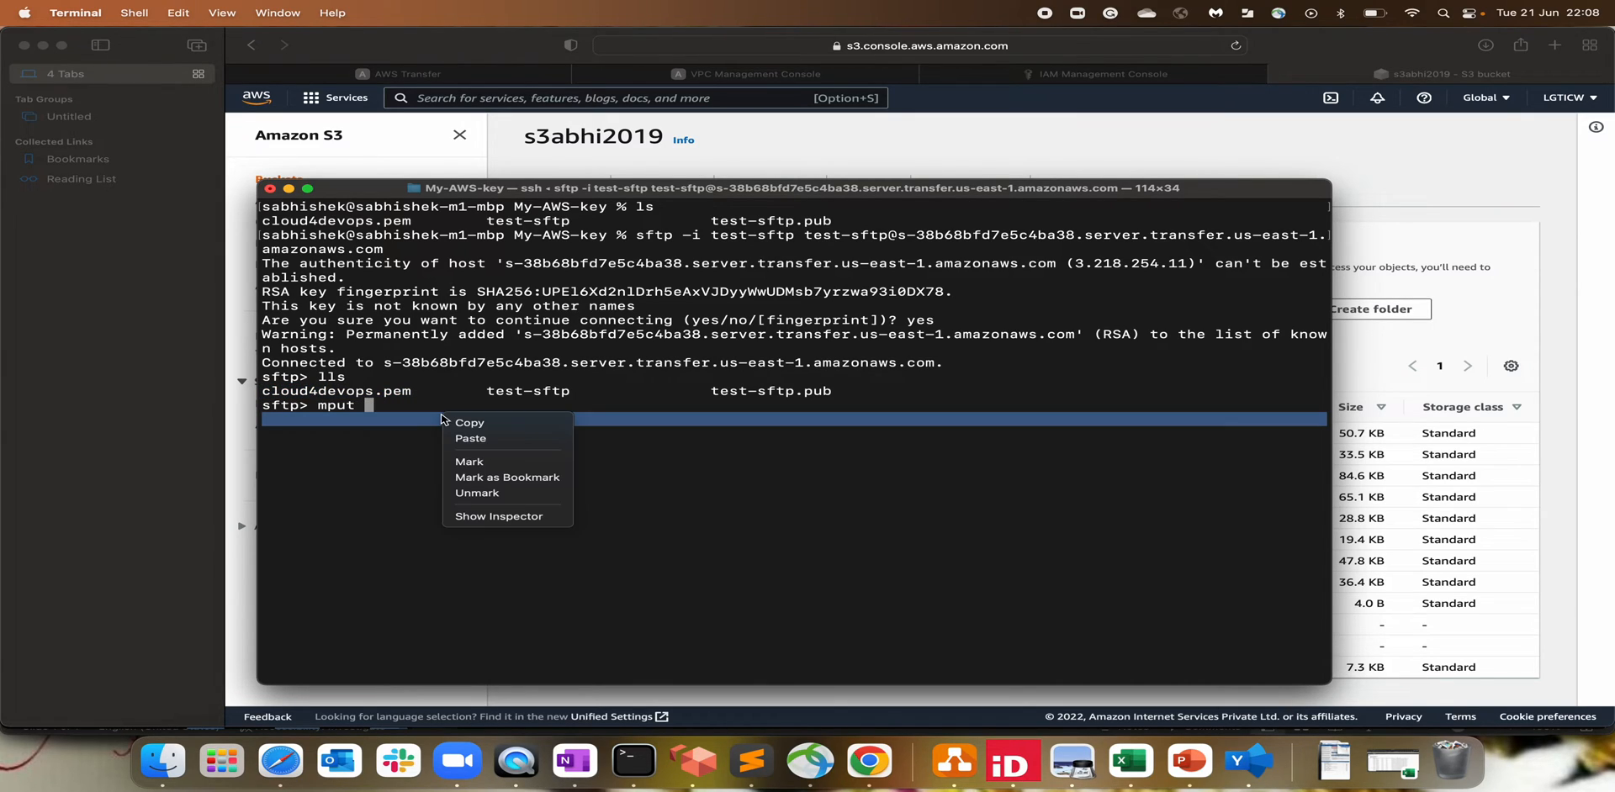
left_click(470, 438)
key("Return")
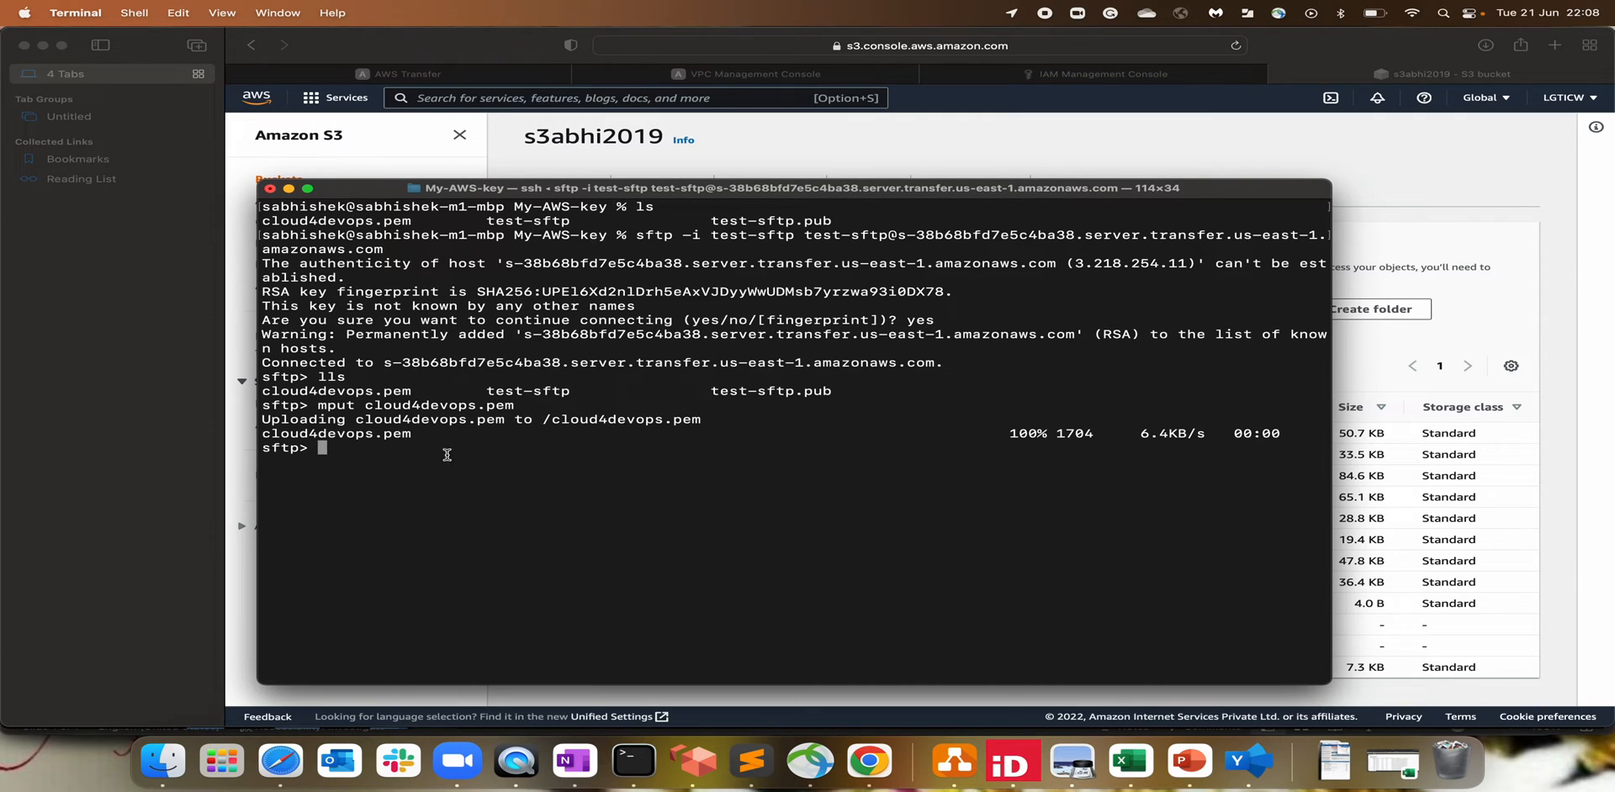
Step: Refresh s3abhi2019 and confirm cloud4devops.pem appears in the test-sftp/ folder
left_click(1513, 339)
left_click(566, 308)
scroll(816, 470, "down", 1)
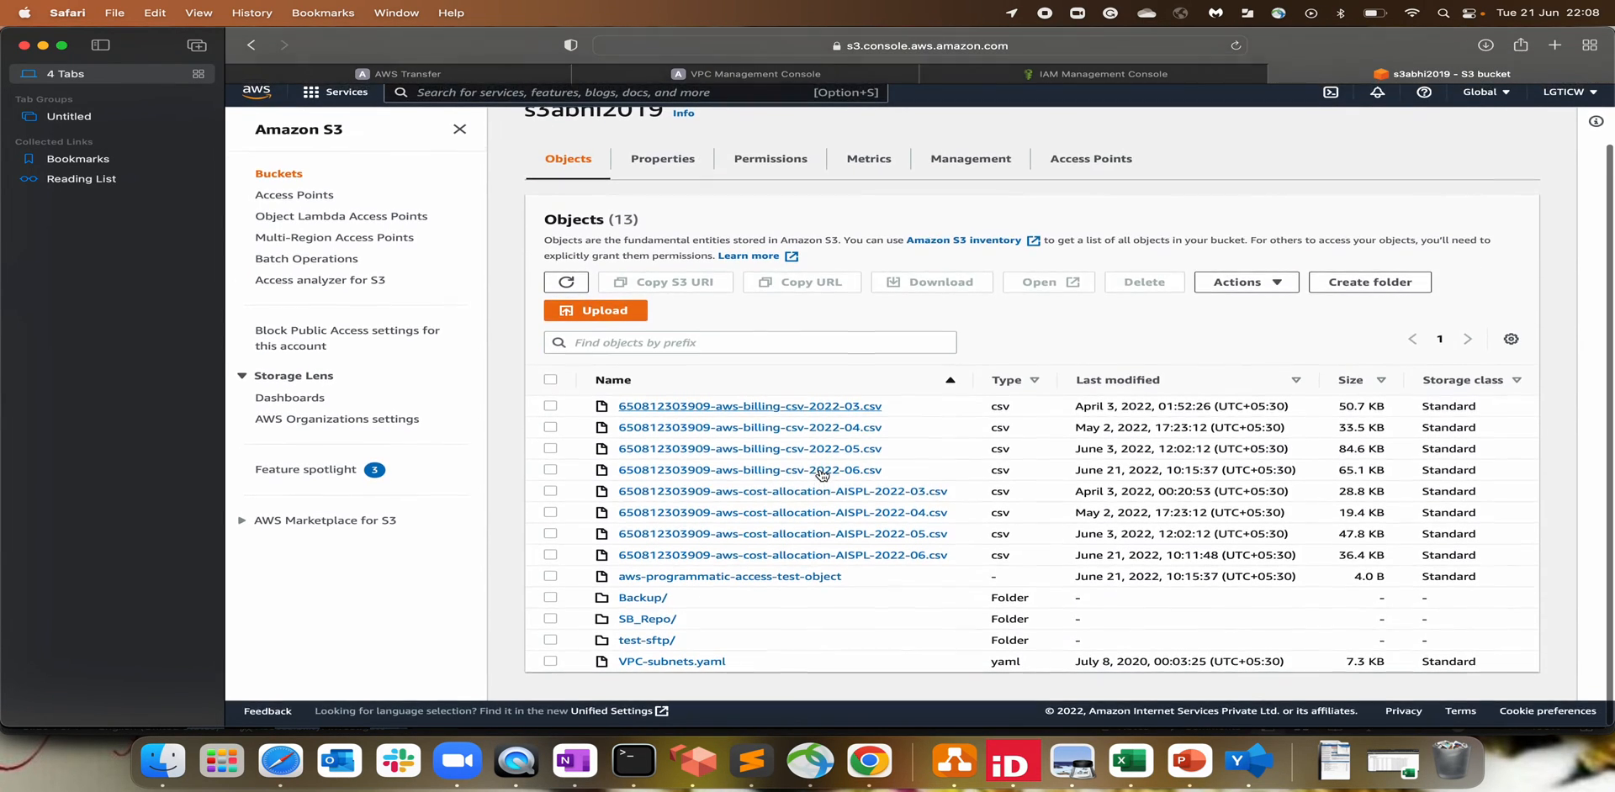
left_click(647, 646)
left_click_drag(782, 438, 581, 434)
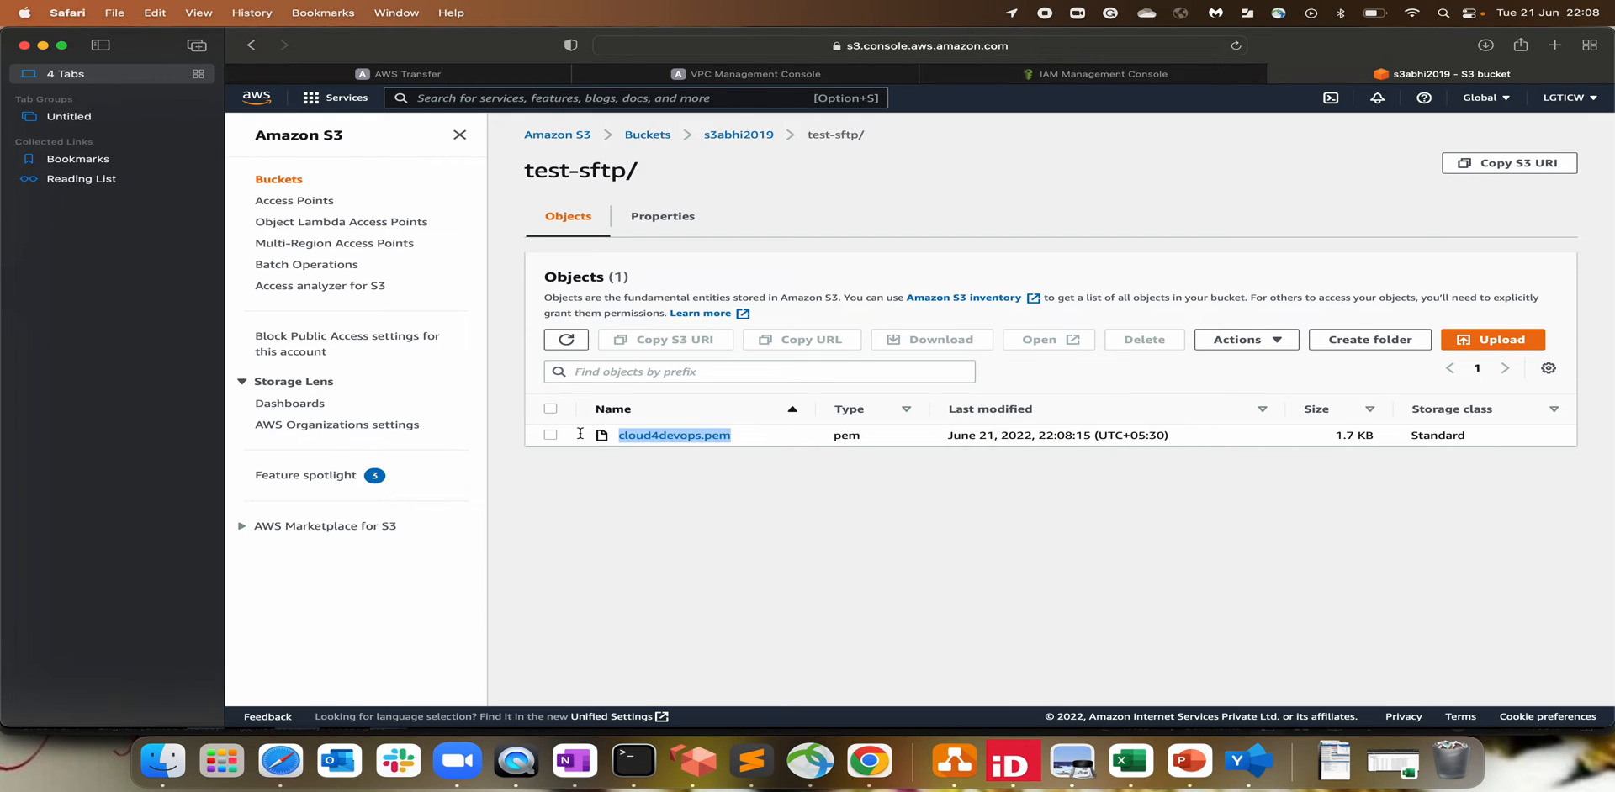
left_click(721, 533)
Step: Upload test-sftp.pub in the same SFTP session with mput, pasting the copied file name
key("super+Tab")
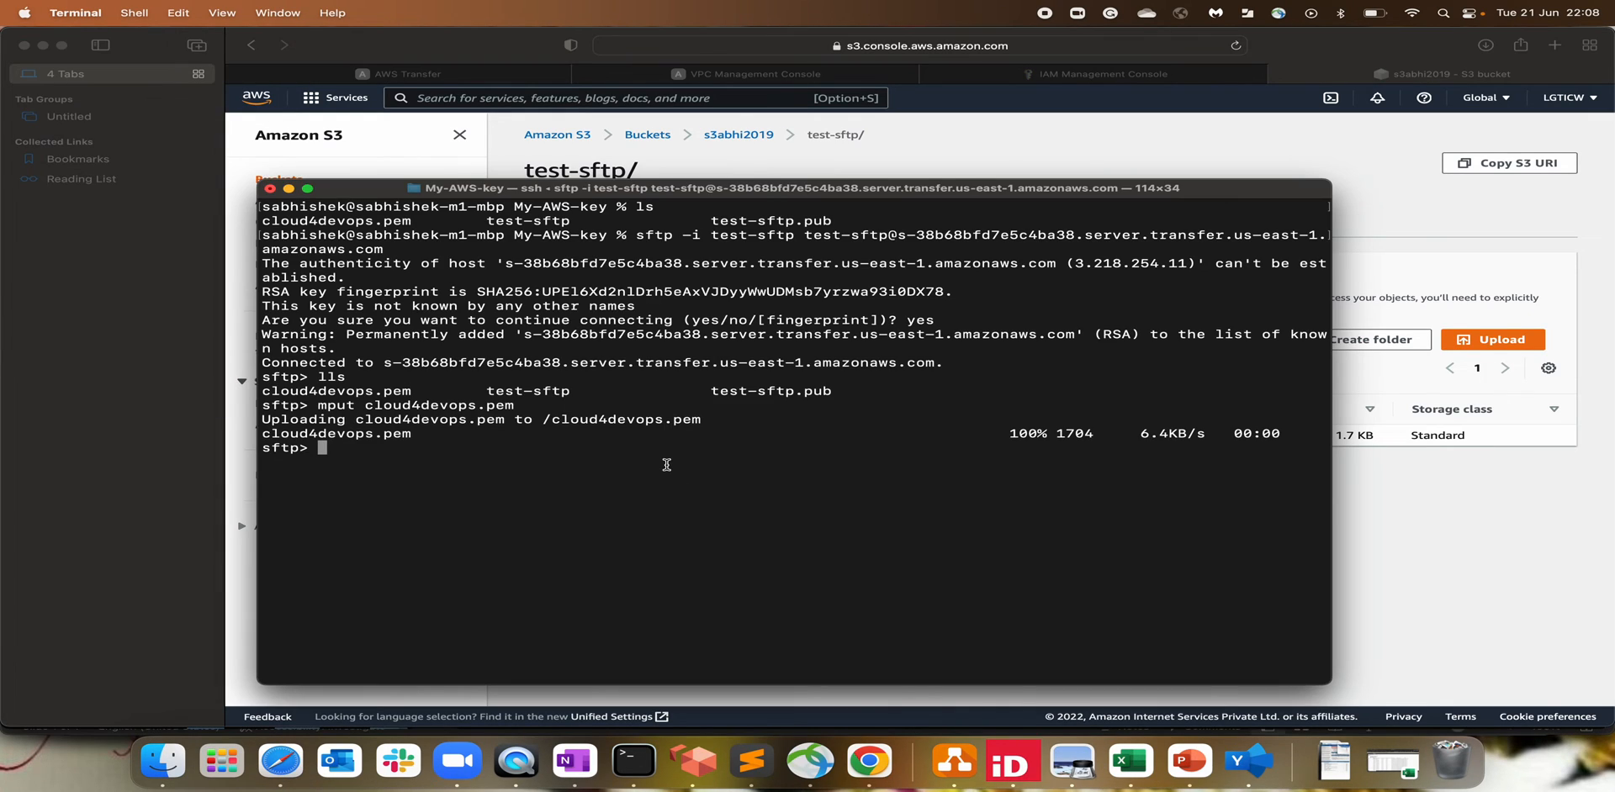
key("Up")
key("BackSpace")
key("BackSpace")
key("BackSpace")
left_click_drag(714, 392, 833, 391)
key("super+c")
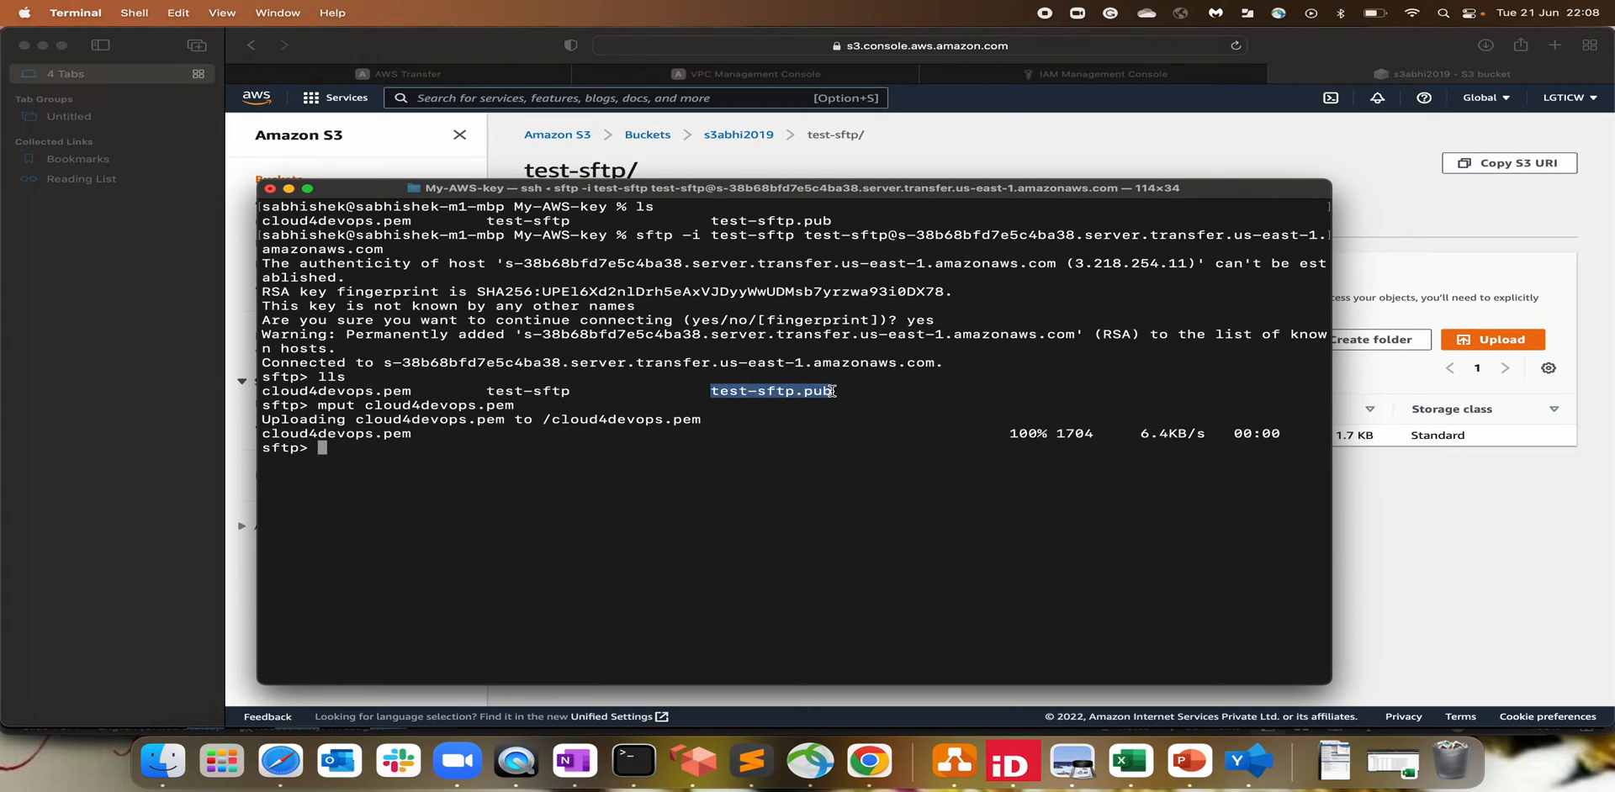
left_click(510, 506)
type("mput")
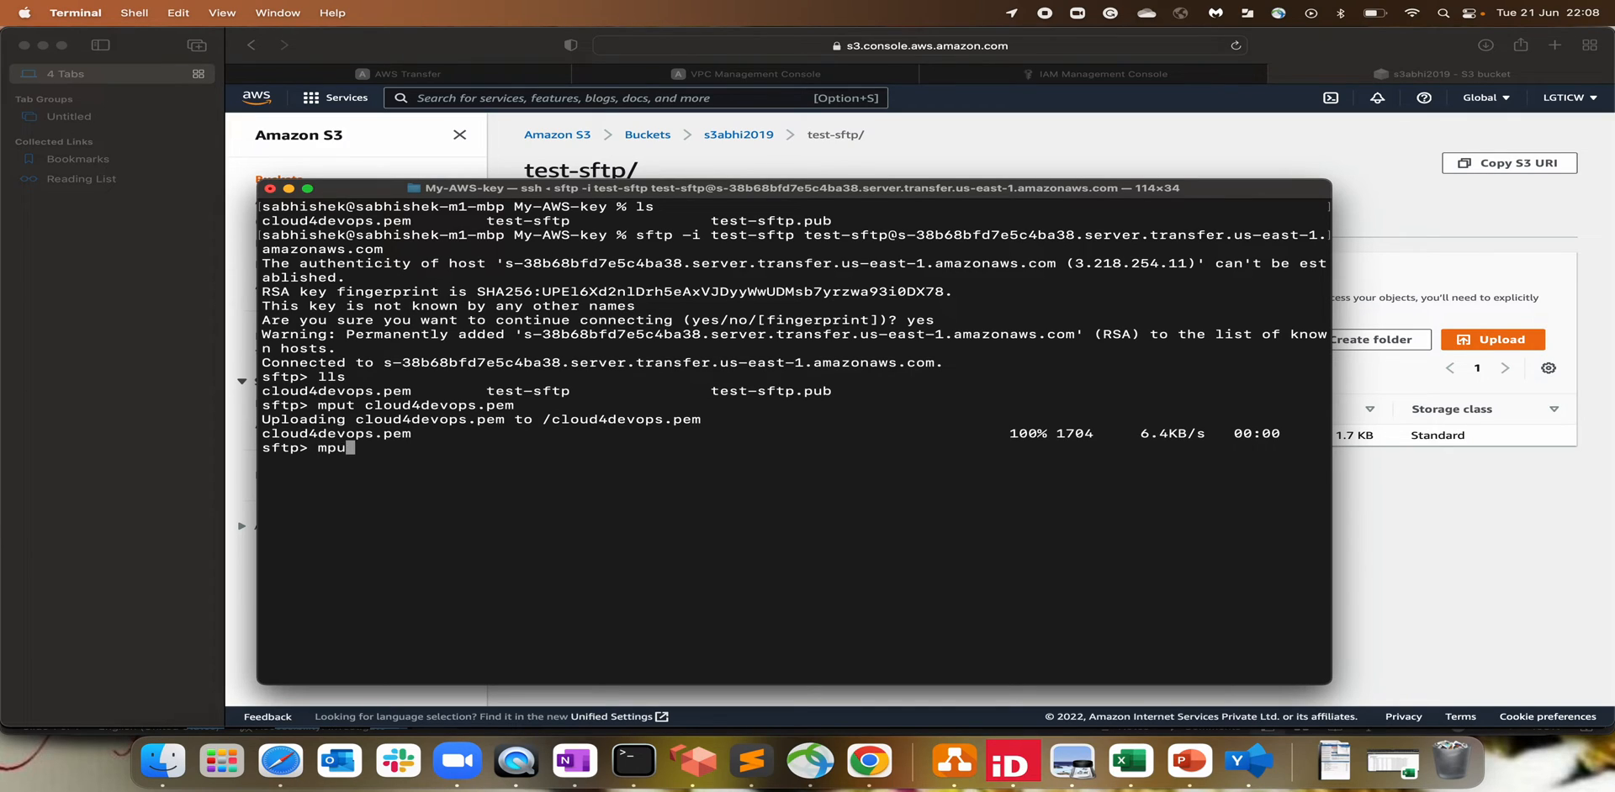
right_click(510, 506)
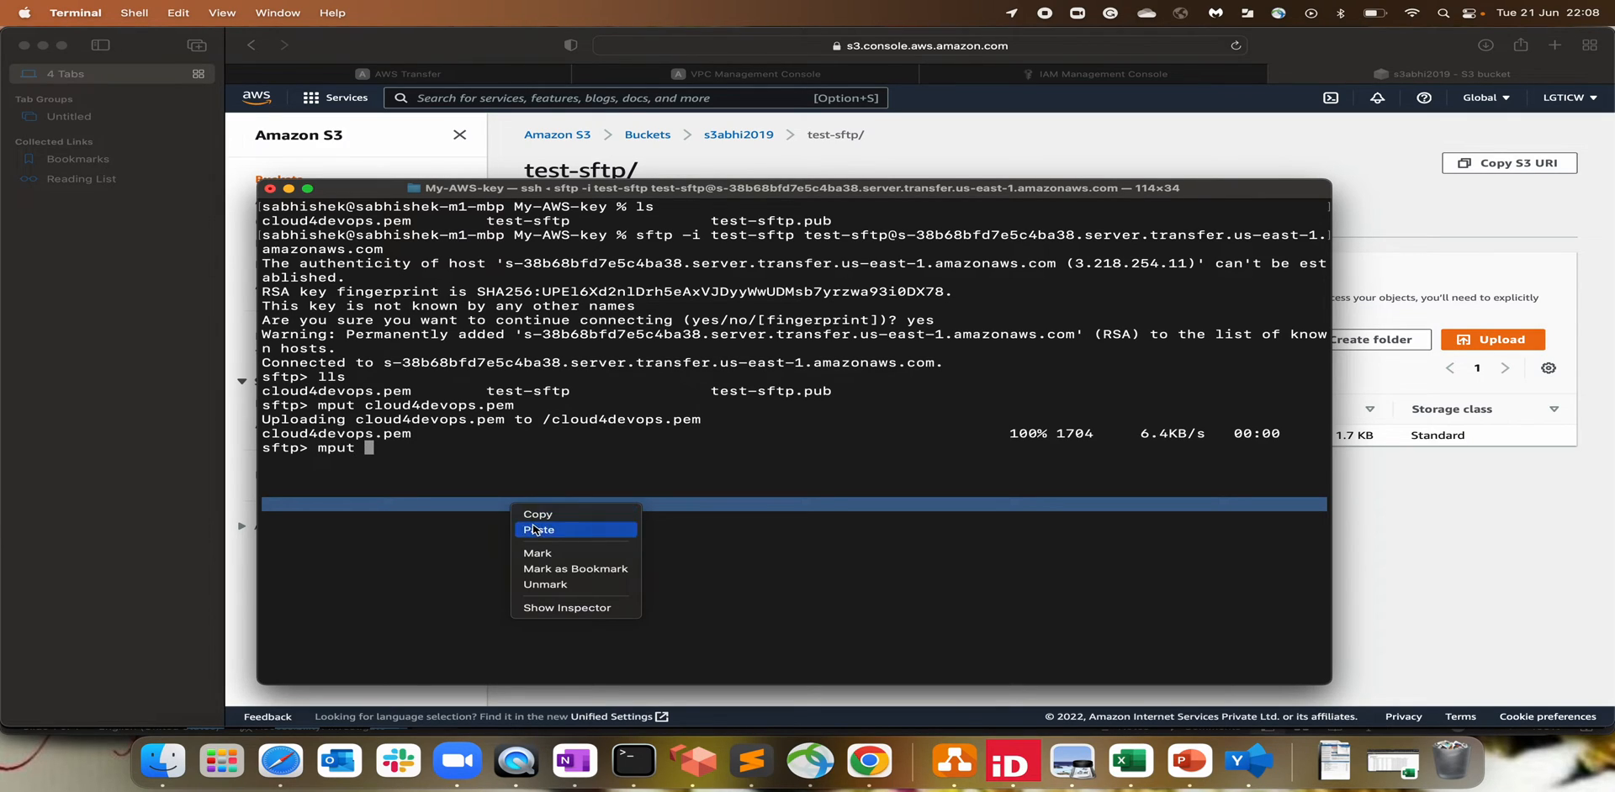
left_click(538, 522)
key("Return")
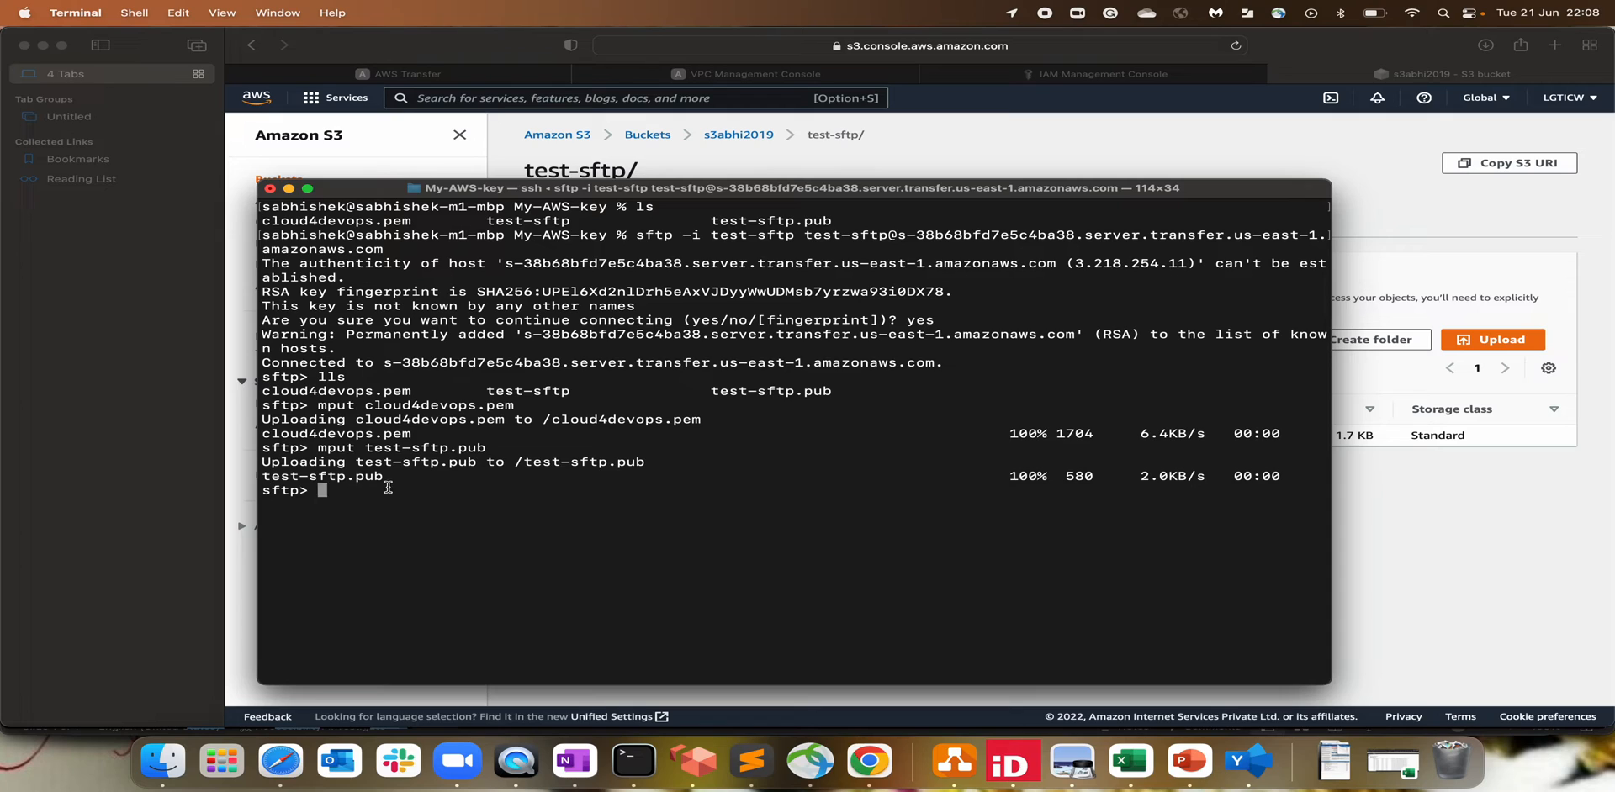
Step: Refresh the S3 test-sftp/ folder to see test-sftp.pub, then return to the Transfer server details
left_click(1419, 571)
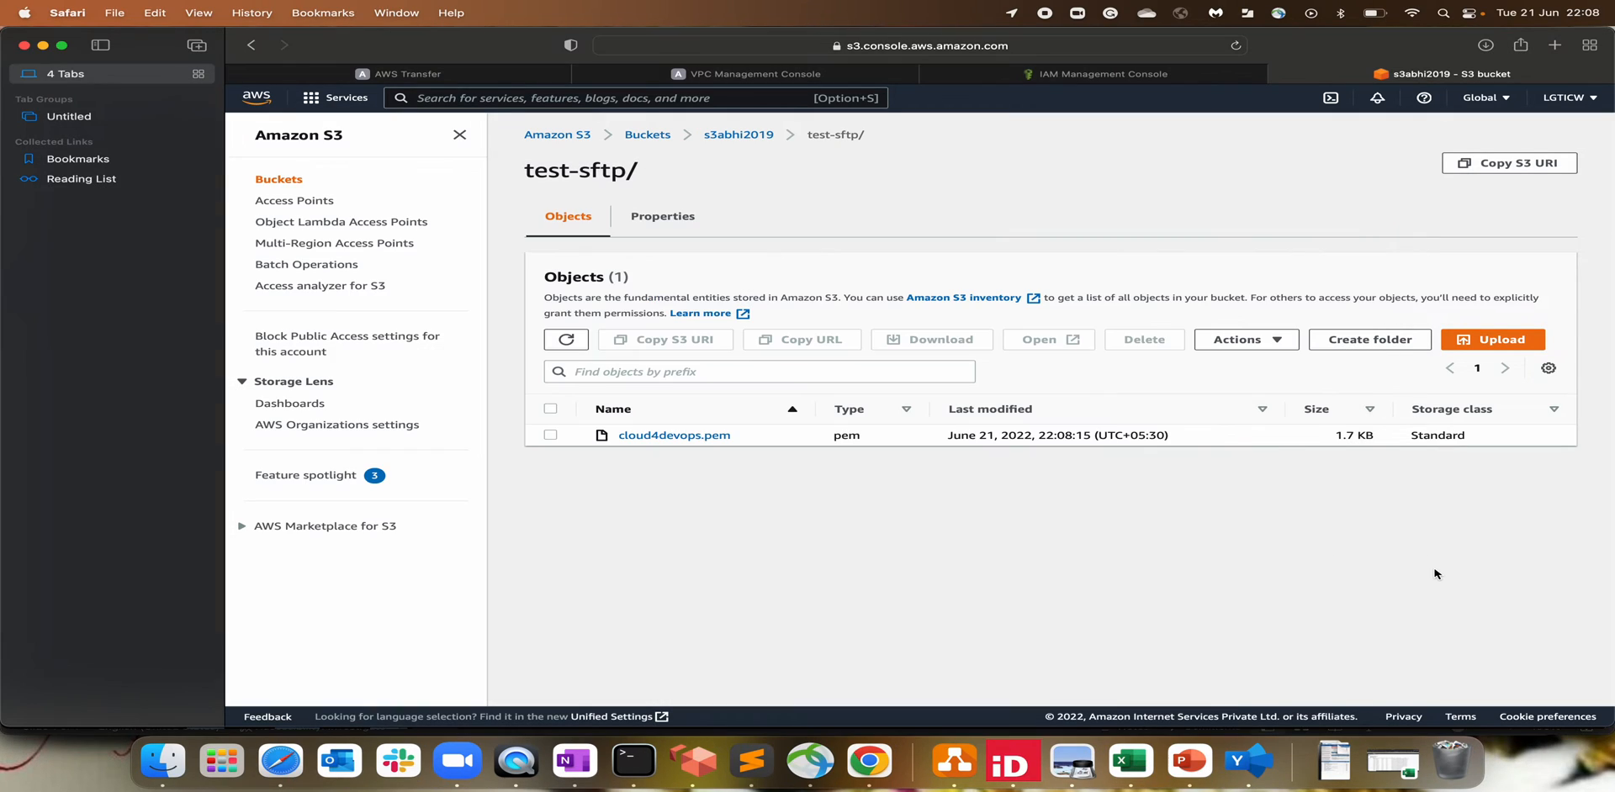
left_click(566, 339)
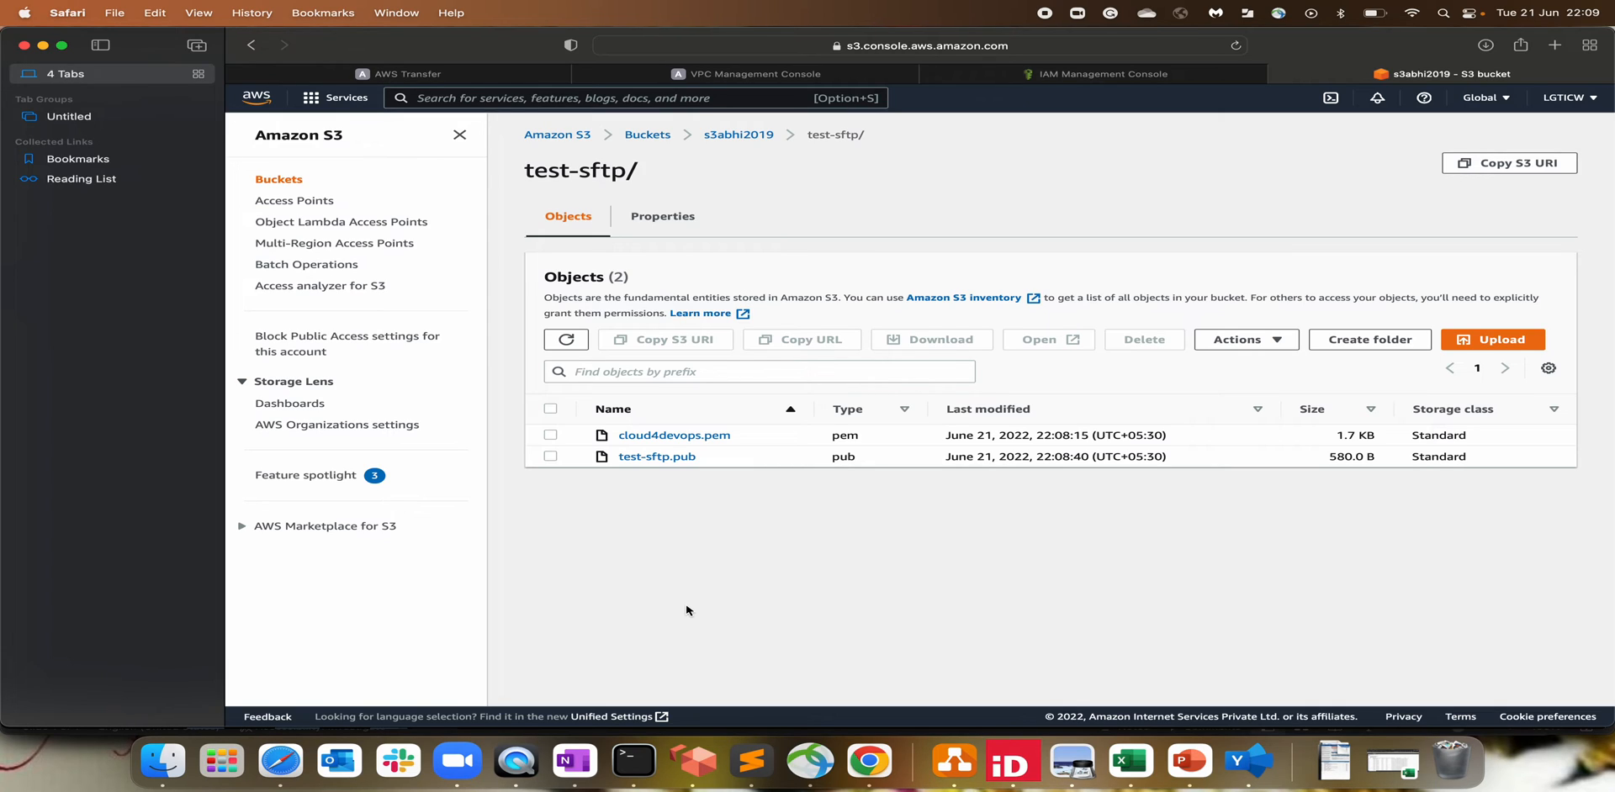
left_click(449, 79)
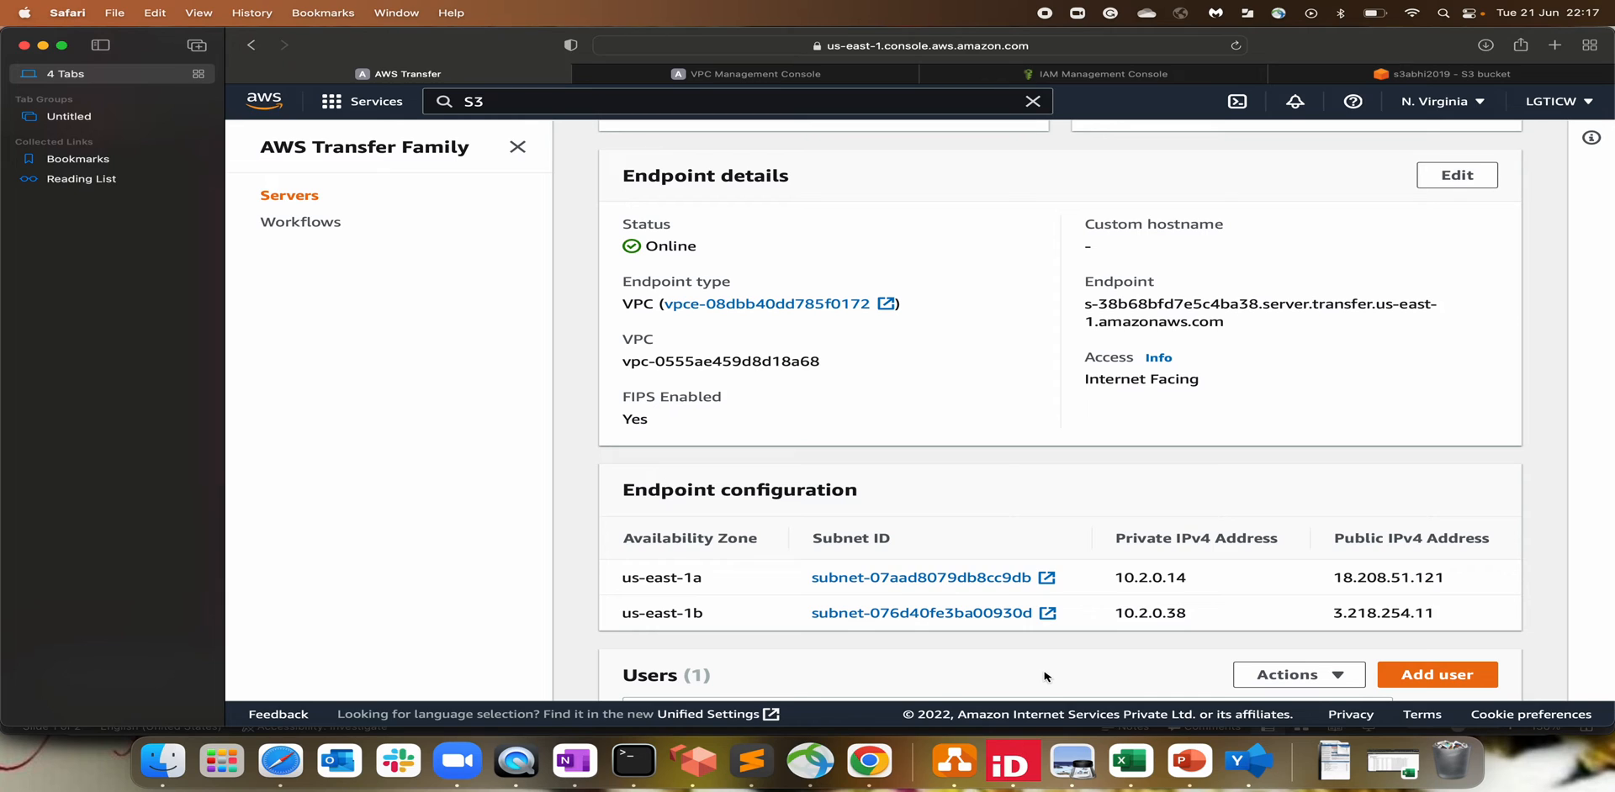
Step: Start creating a new Transfer server and switch protocols from SFTP to plain FTP
scroll(1047, 677, "up", 5)
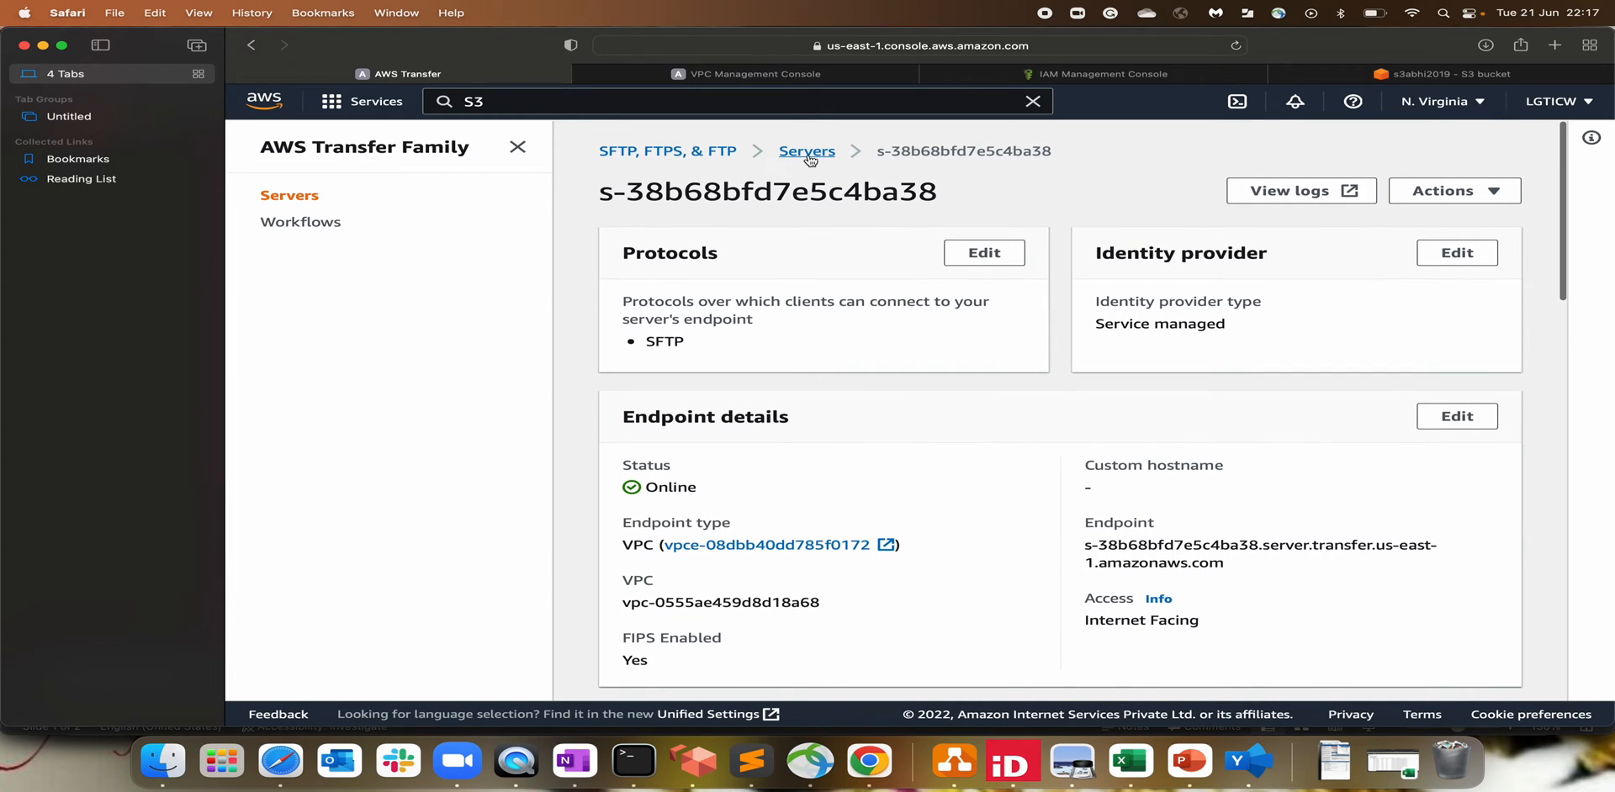
left_click(807, 152)
left_click(1375, 172)
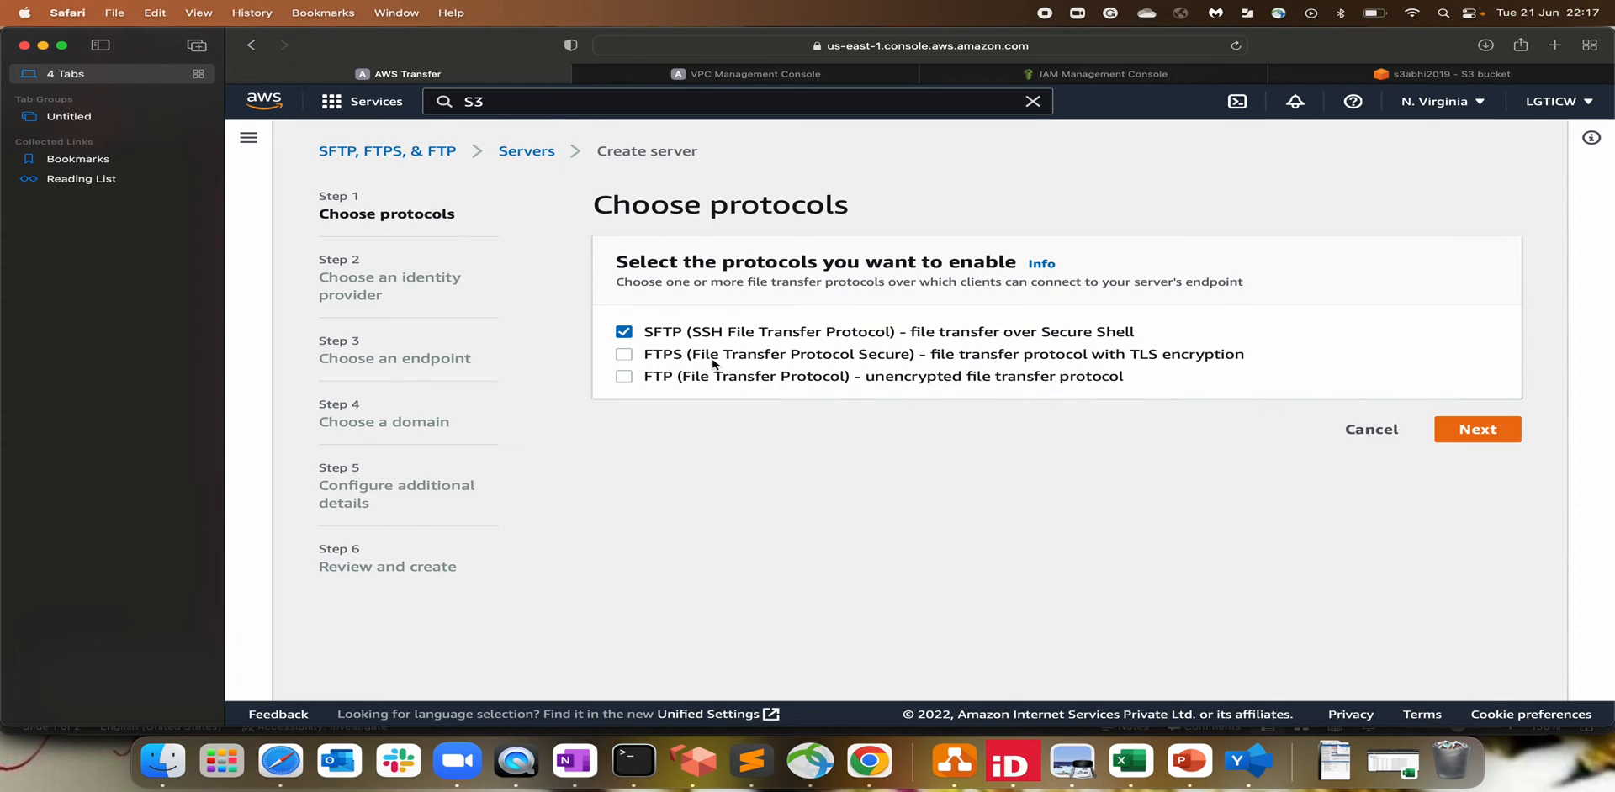
left_click(708, 360)
left_click(630, 334)
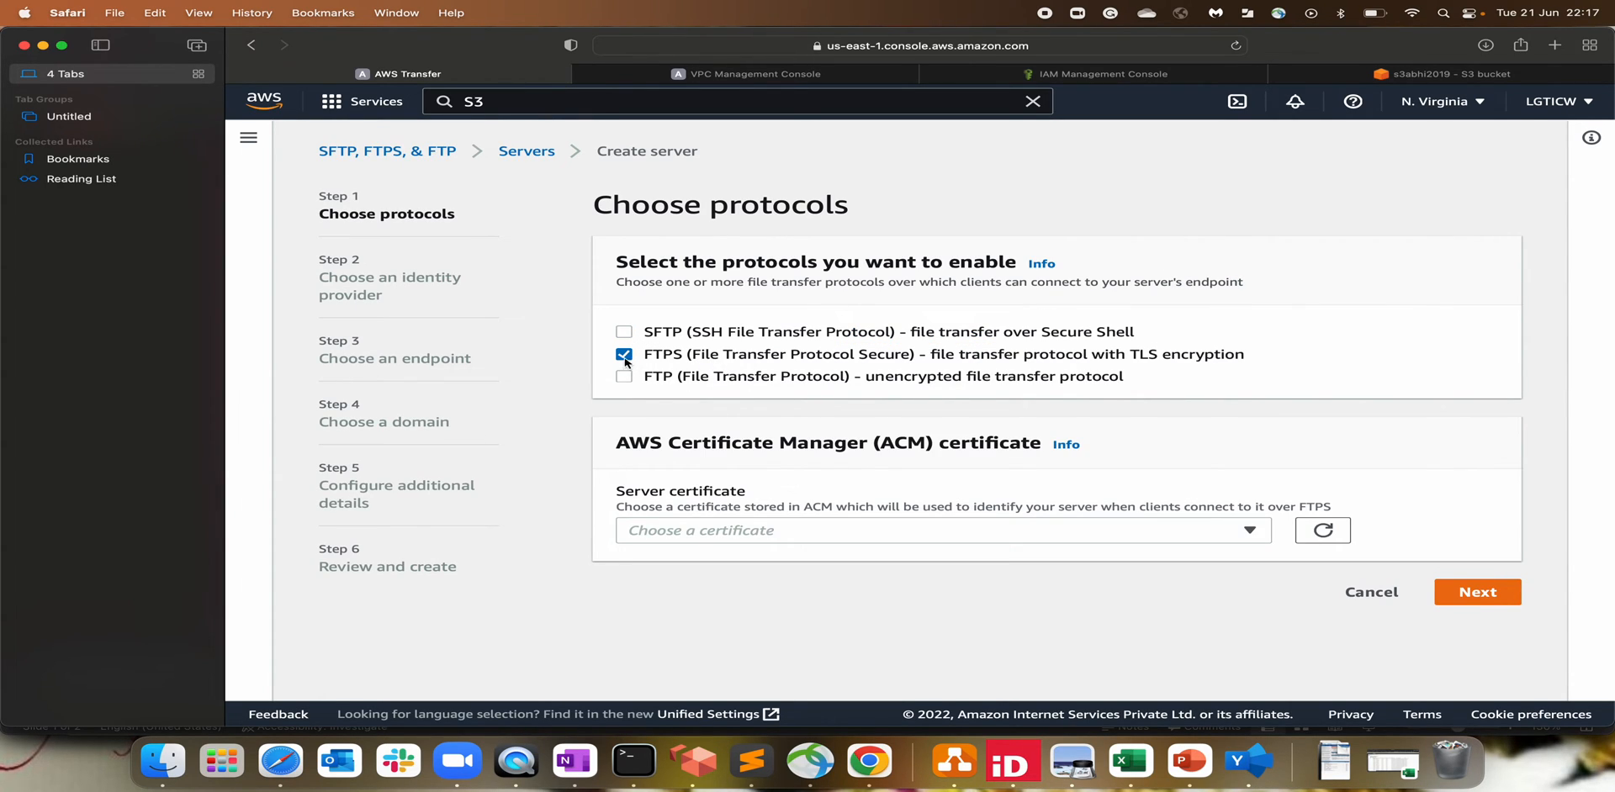
left_click(624, 355)
left_click(624, 376)
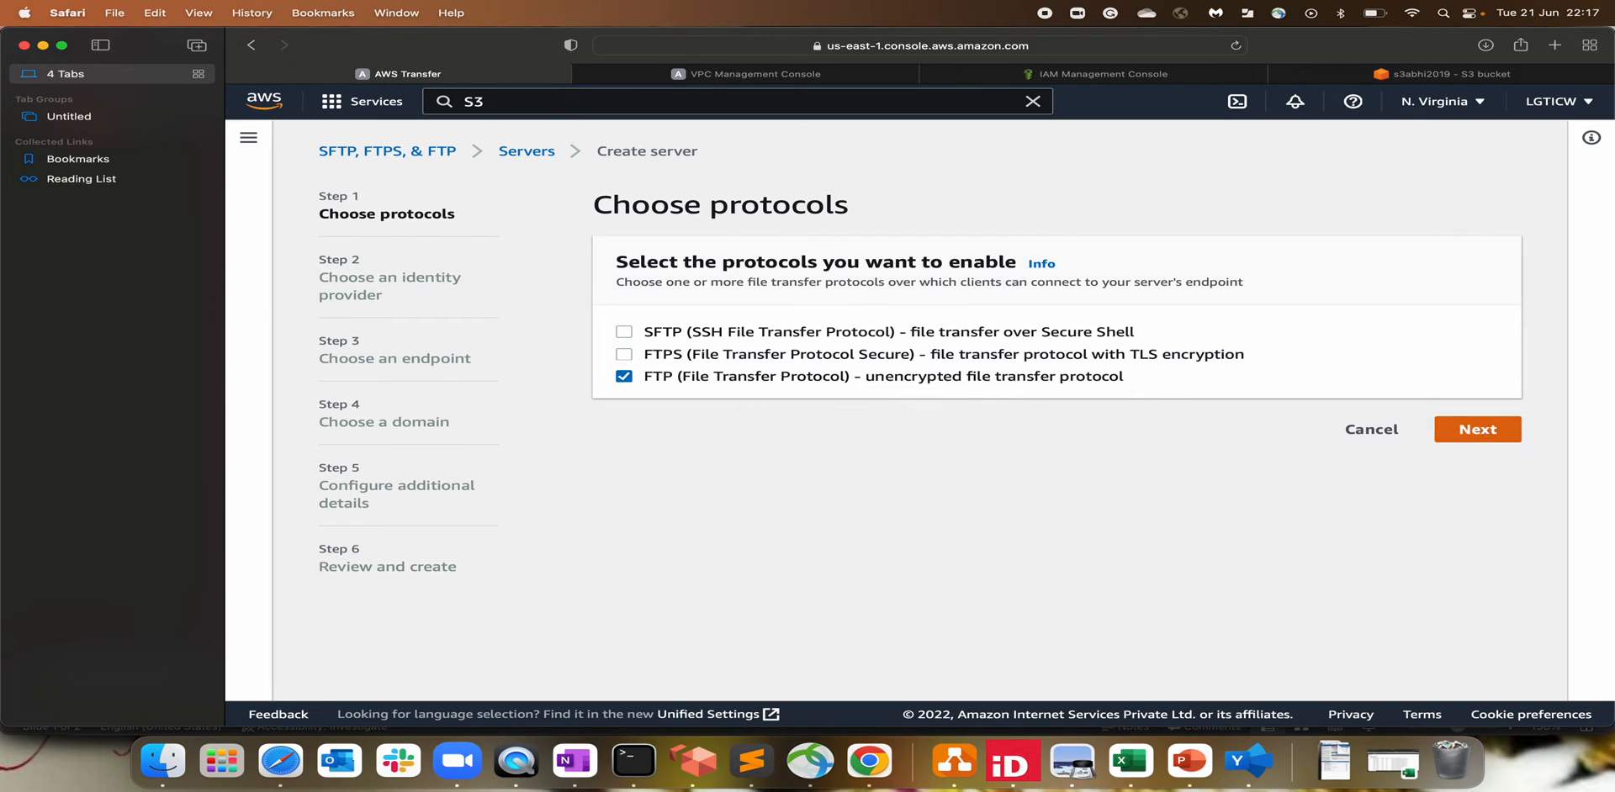
Step: Compare the service-managed, AWS Directory Service and custom identity provider options
left_click(1484, 439)
left_click(690, 396)
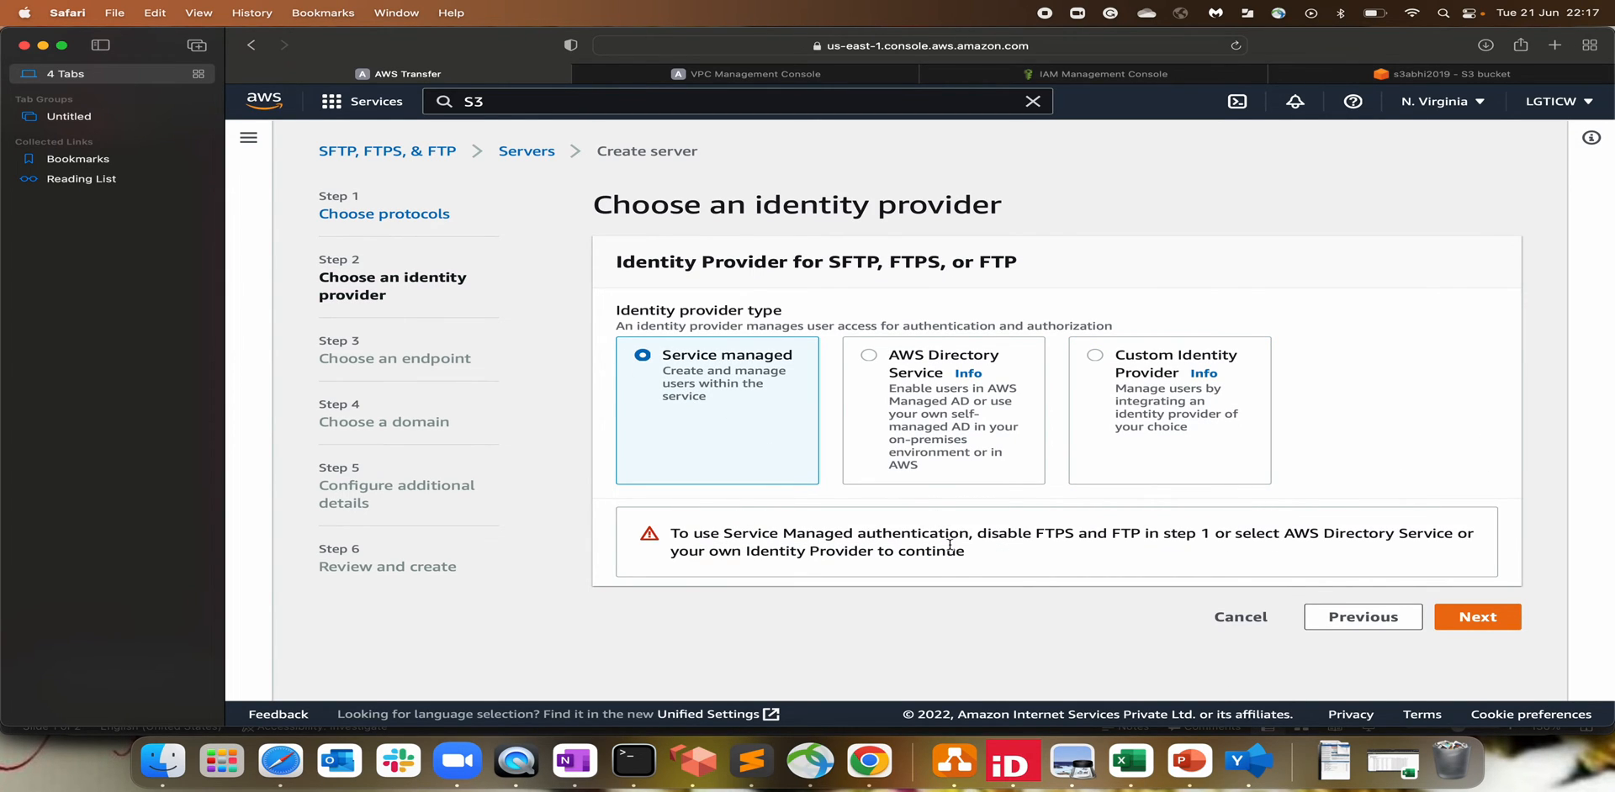
left_click_drag(978, 535, 1097, 536)
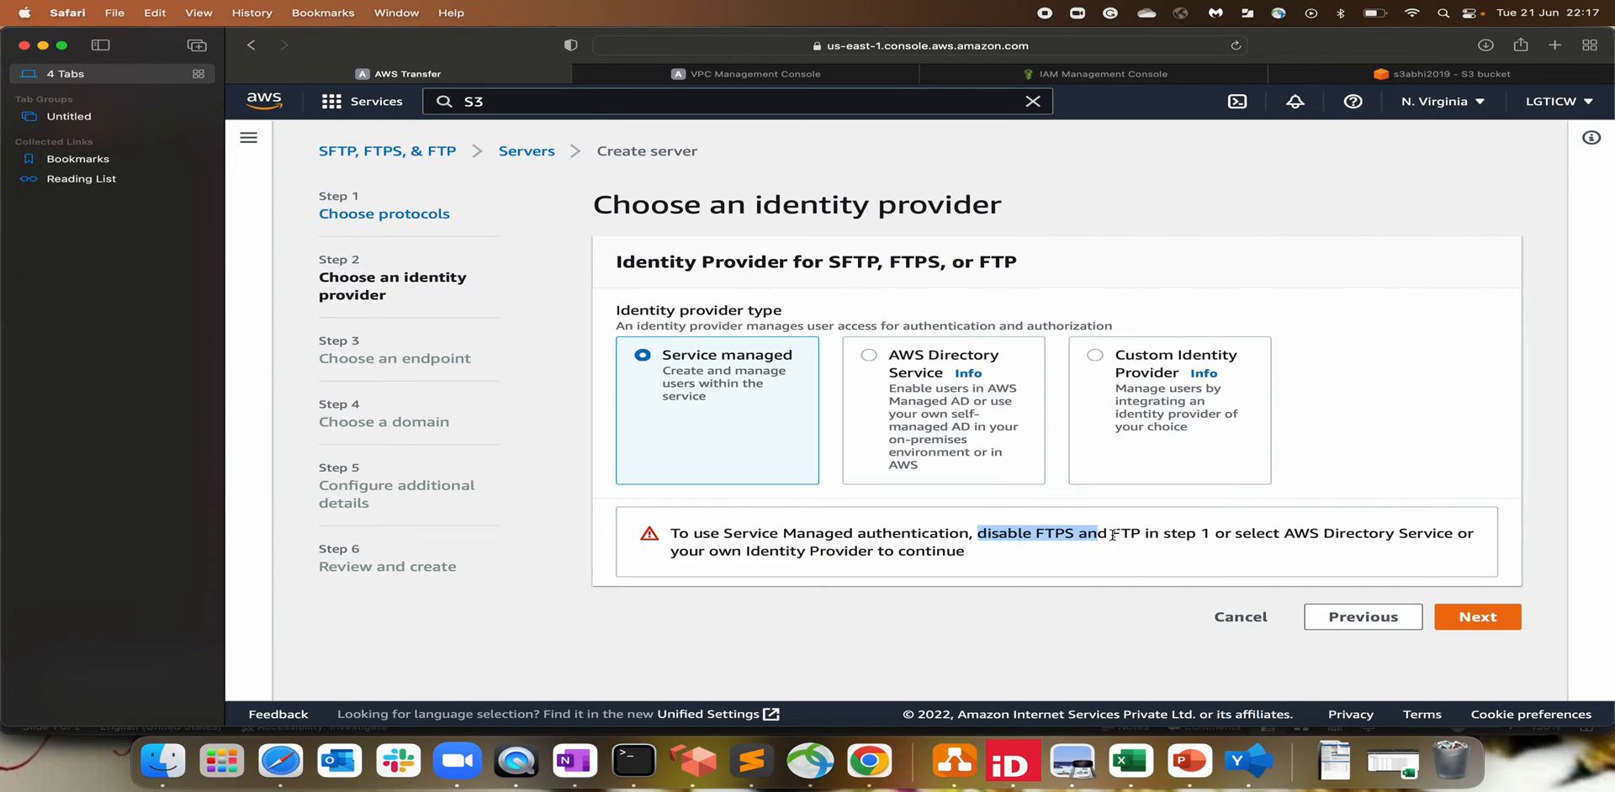
left_click(1139, 532)
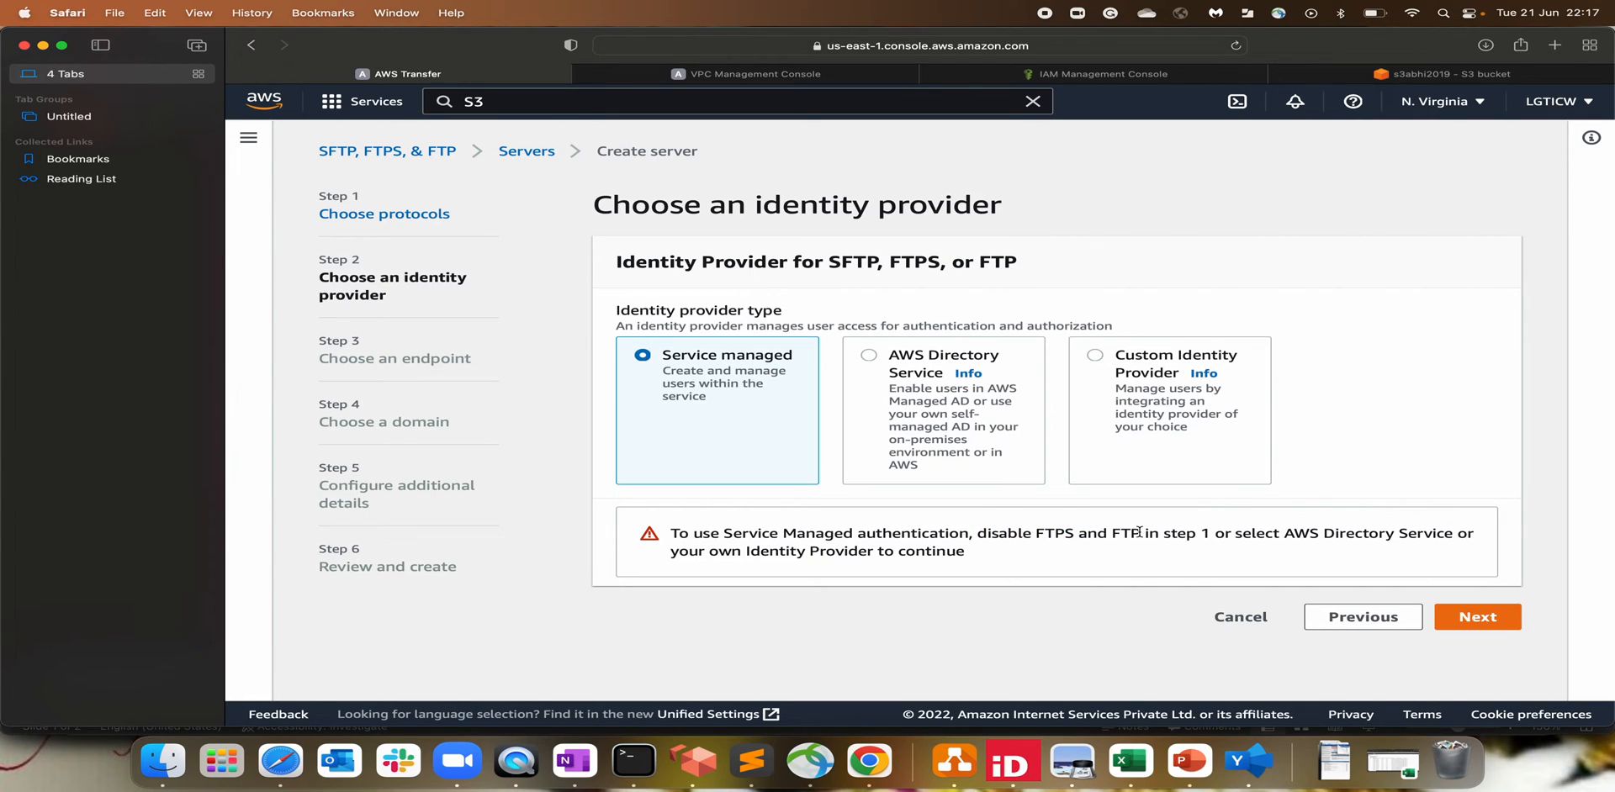
left_click(947, 435)
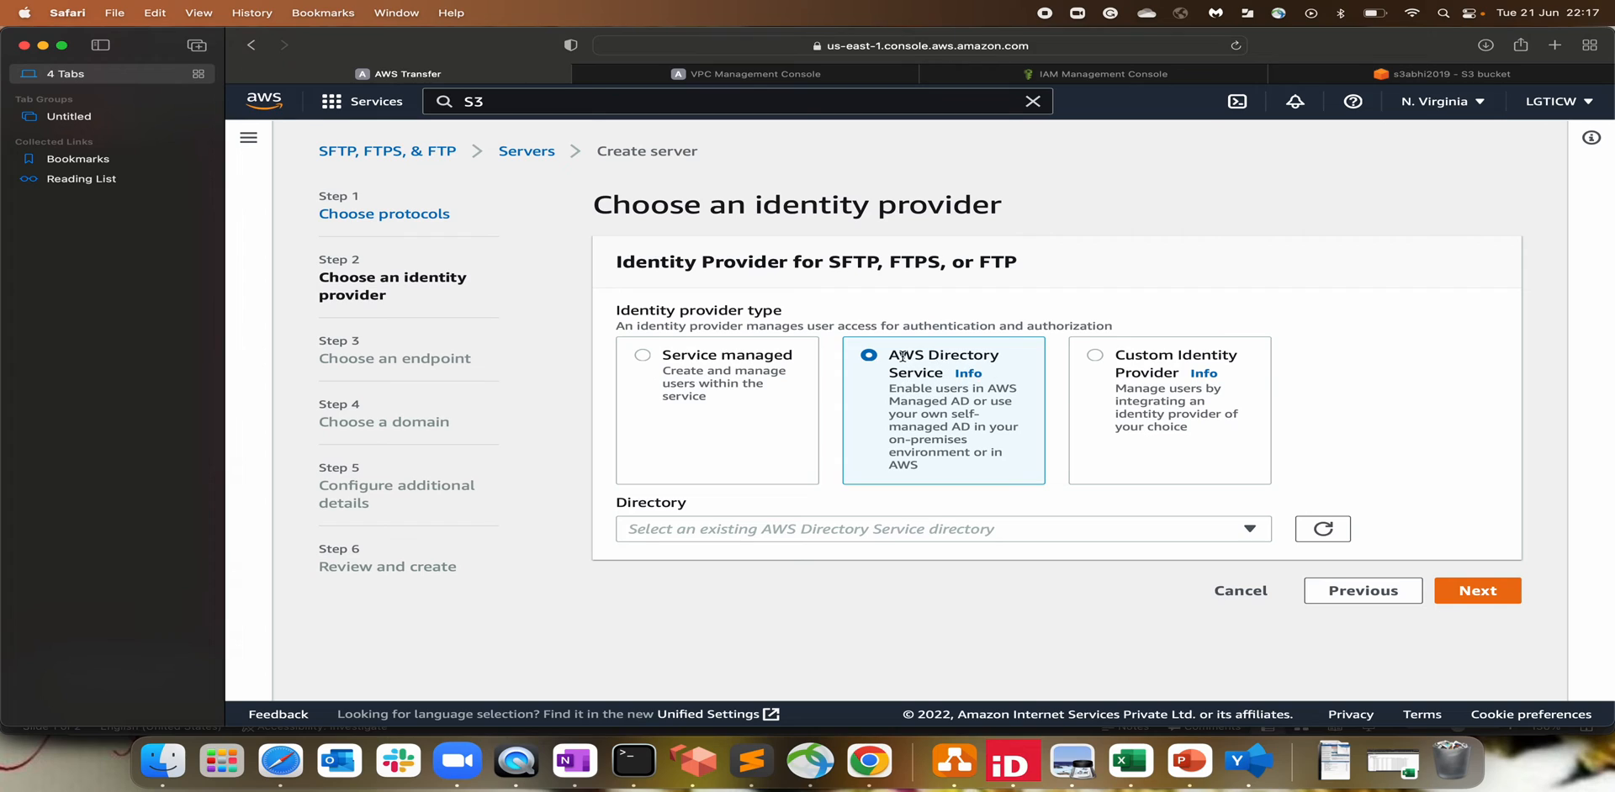
left_click(1162, 399)
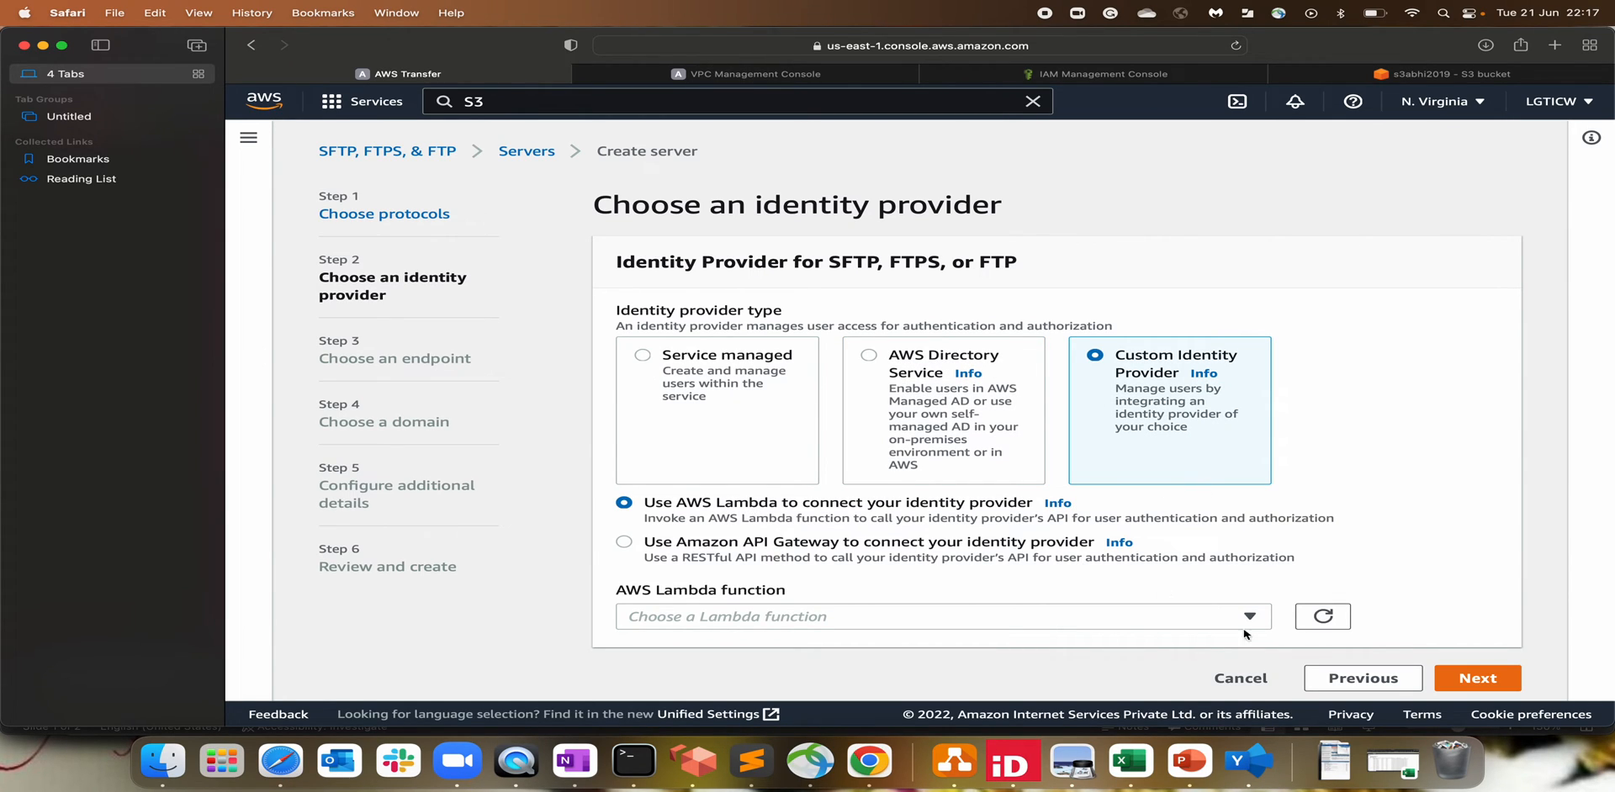
Step: Cancel the new server setup and show PowerPoint slide 2 with the SFTP key diagram
left_click(1225, 679)
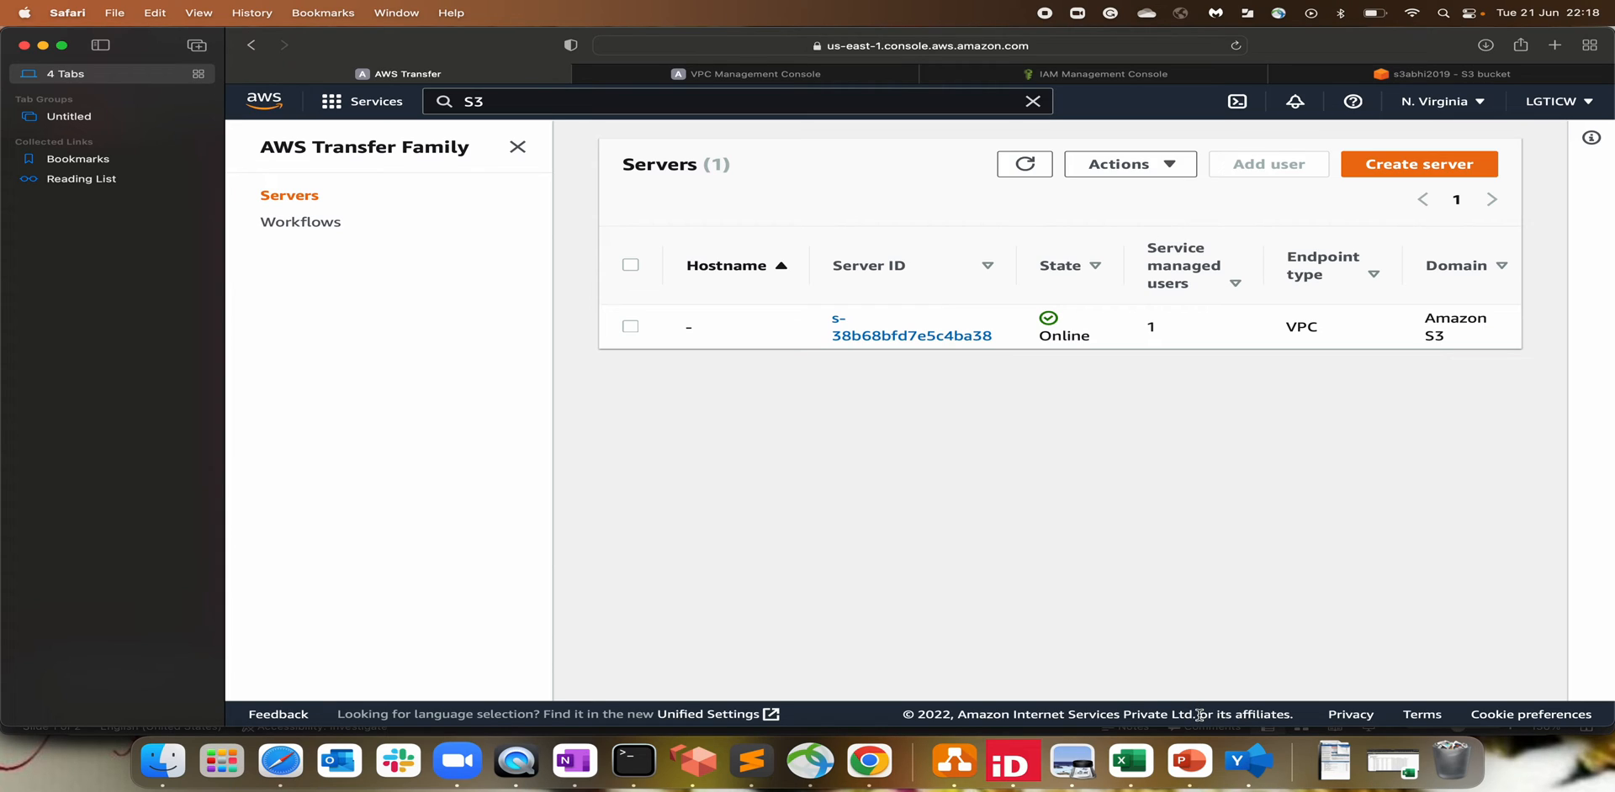
left_click(1185, 761)
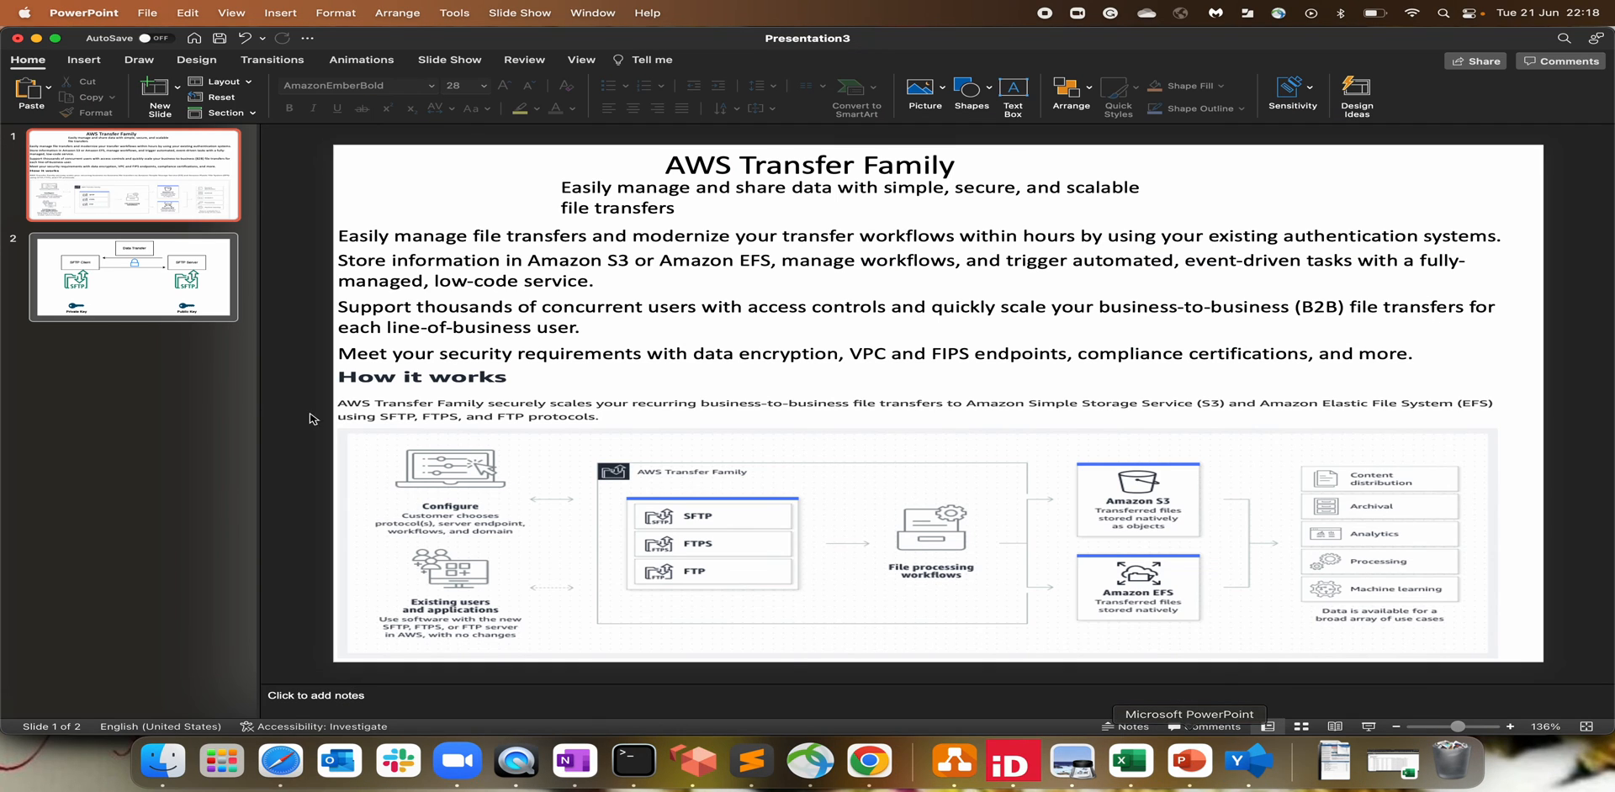
left_click(164, 300)
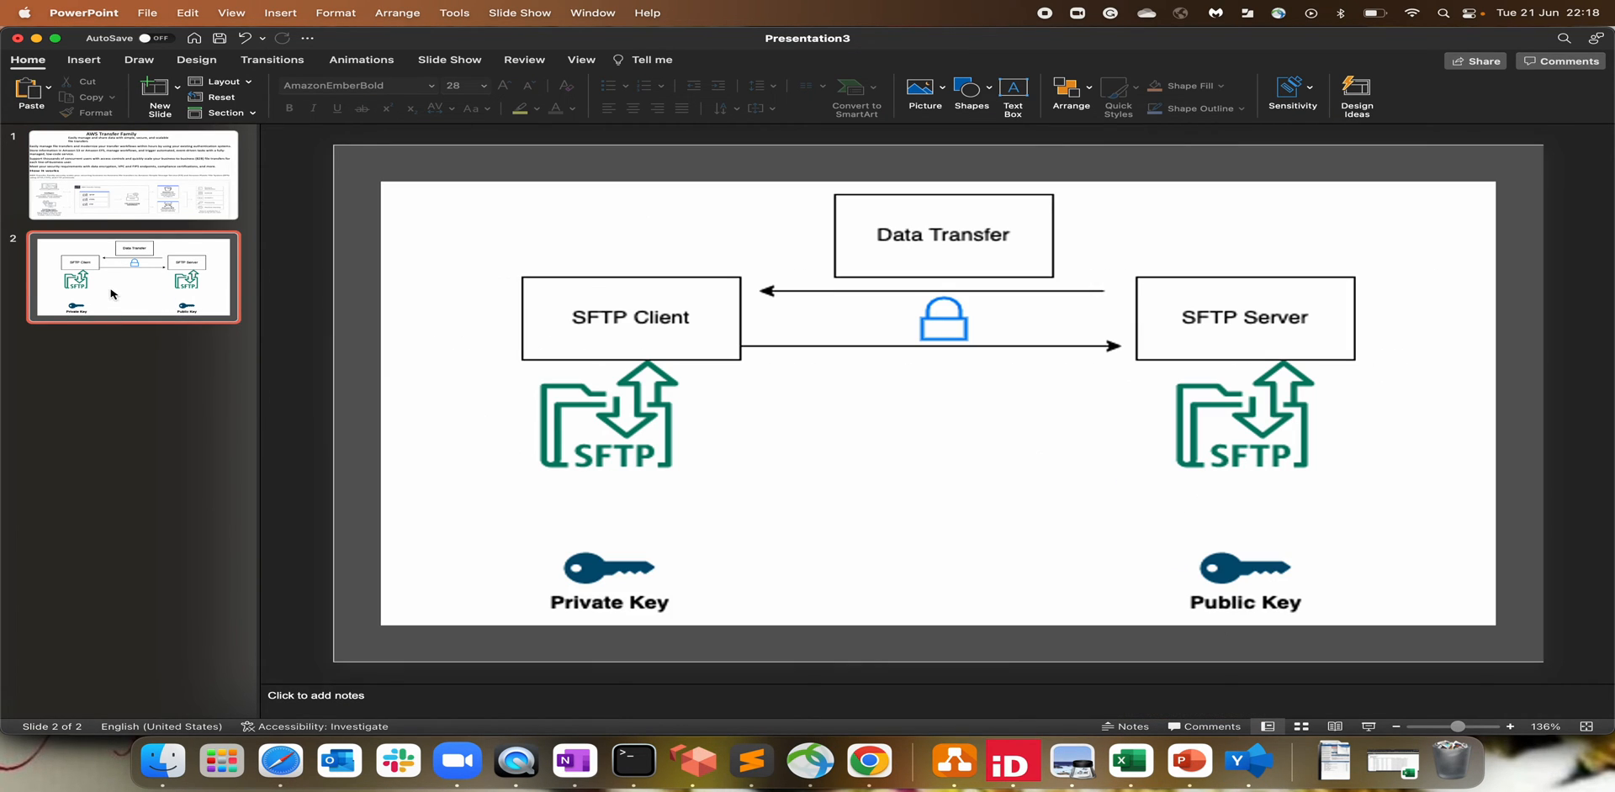